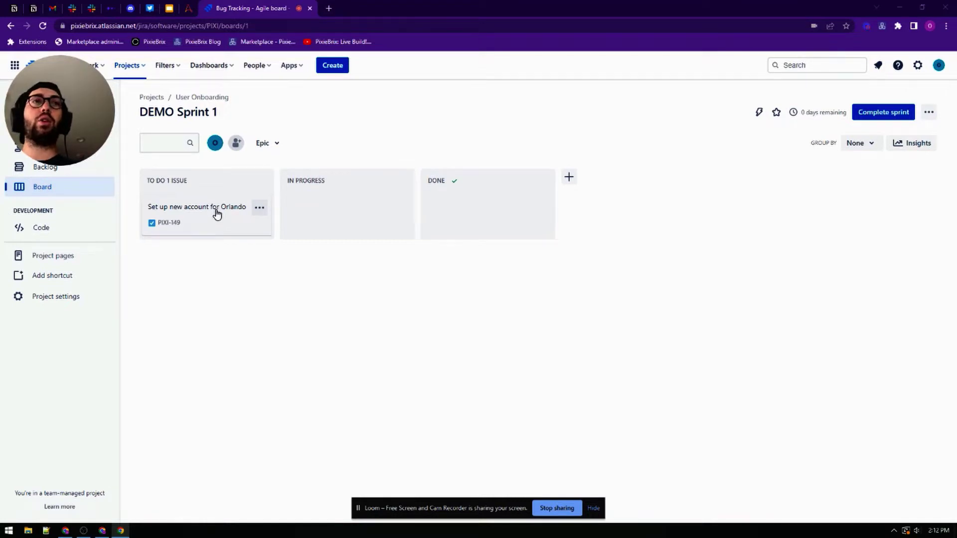
Open issue PIXI-149 and run the Provision IT Account quick bar action on the e-mail address in its description.
click(216, 213)
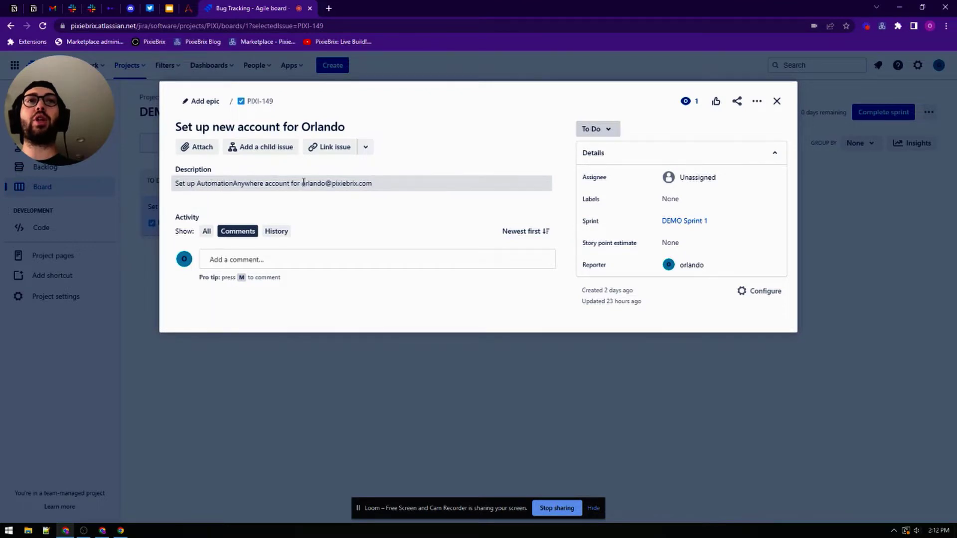
drag(310, 183, 373, 183)
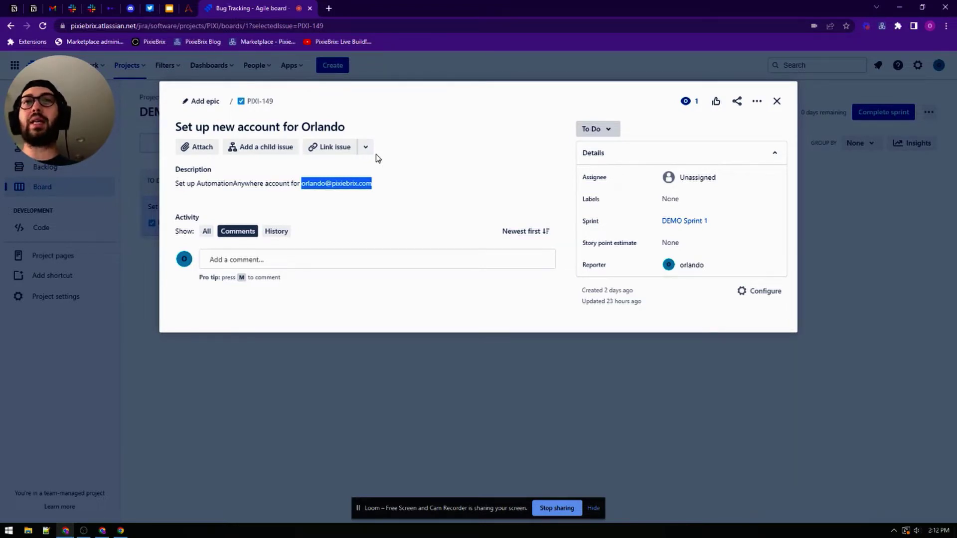
key(ctrl+m)
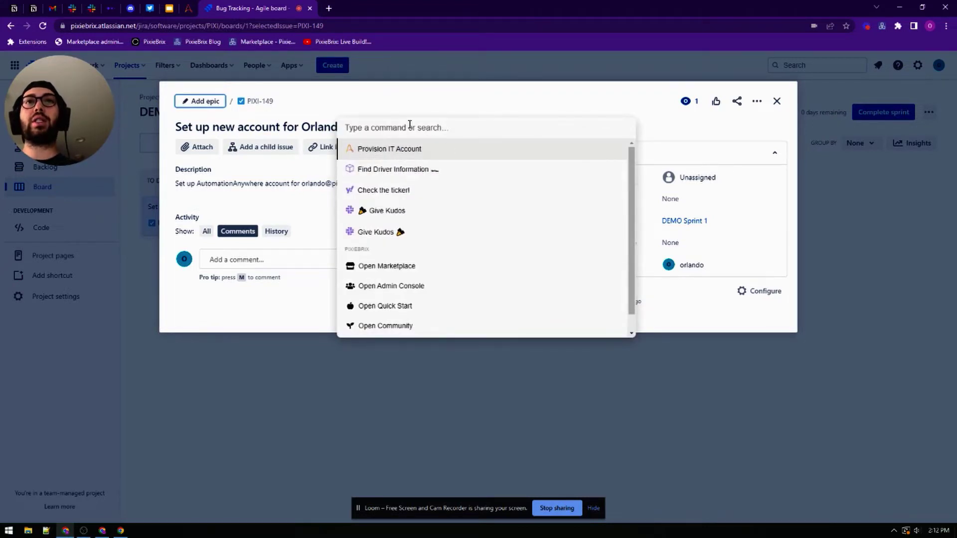
click(393, 149)
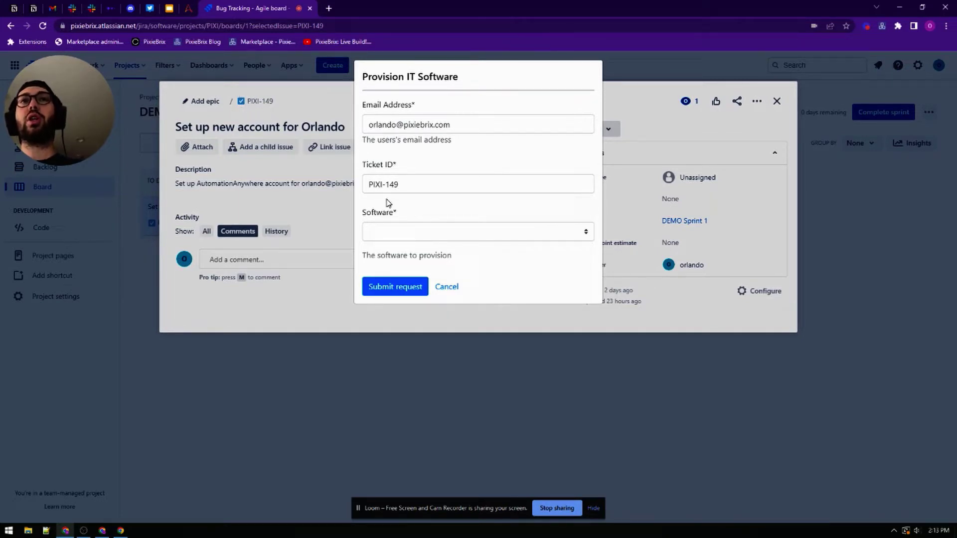
Set the software to provision to JIRA and submit the provisioning request.
click(402, 235)
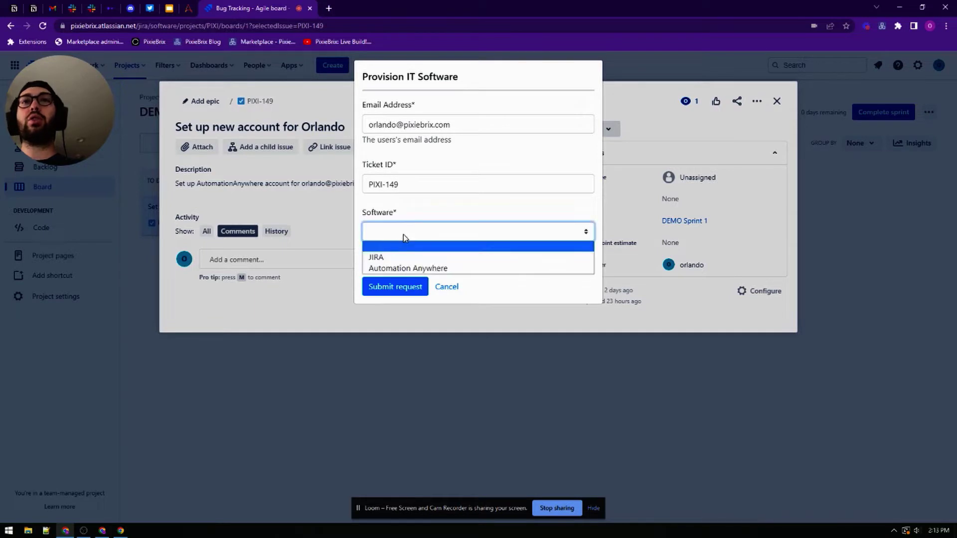
click(389, 258)
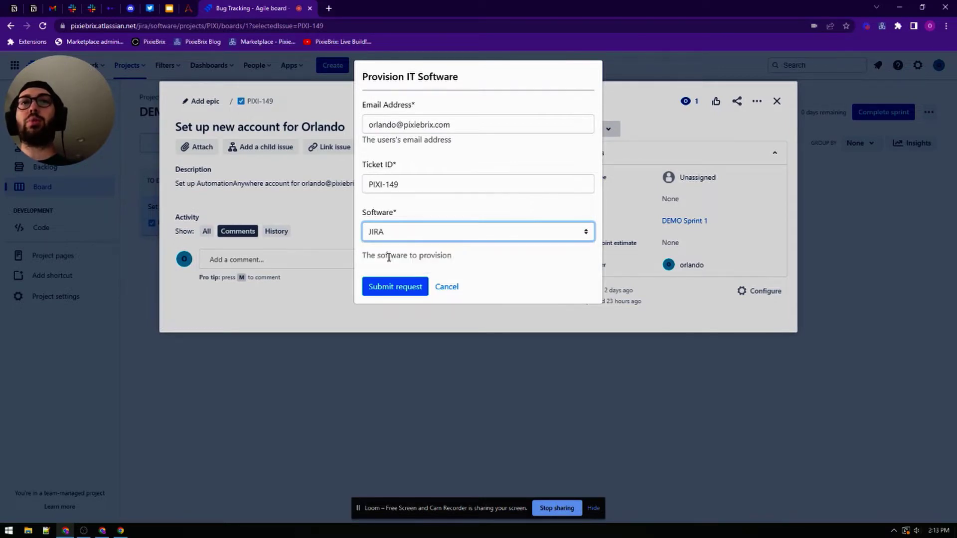
click(397, 288)
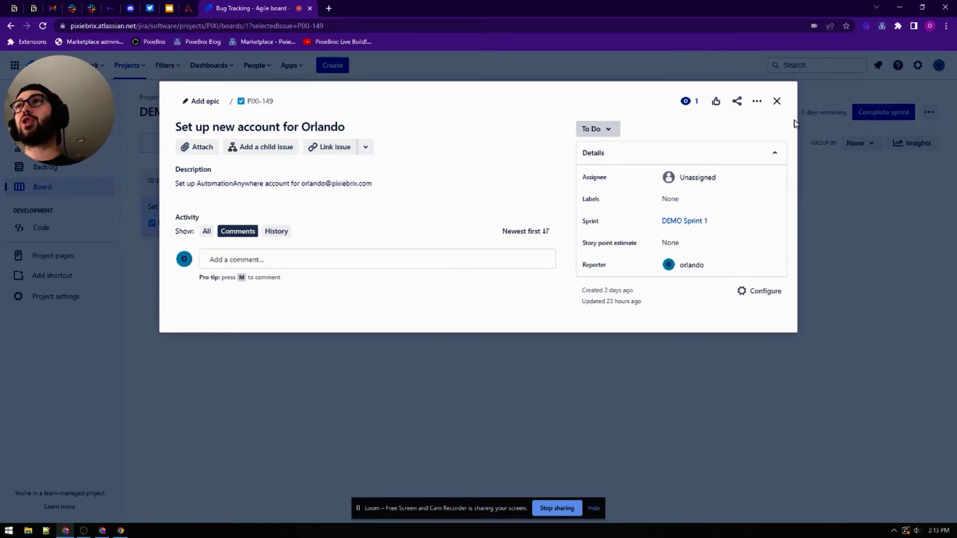
Close the issue and open the PixieBrix sidebar to review the AARI requests.
click(777, 101)
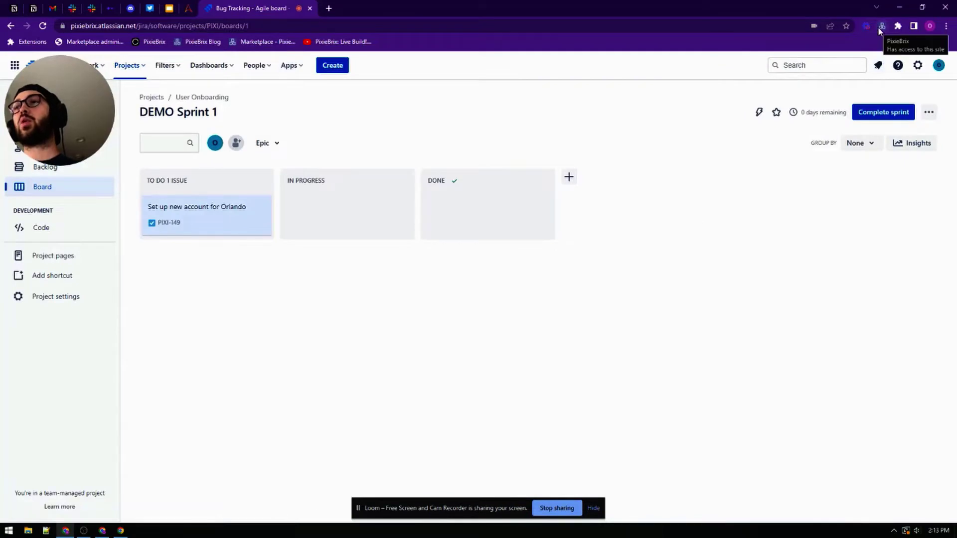
click(880, 31)
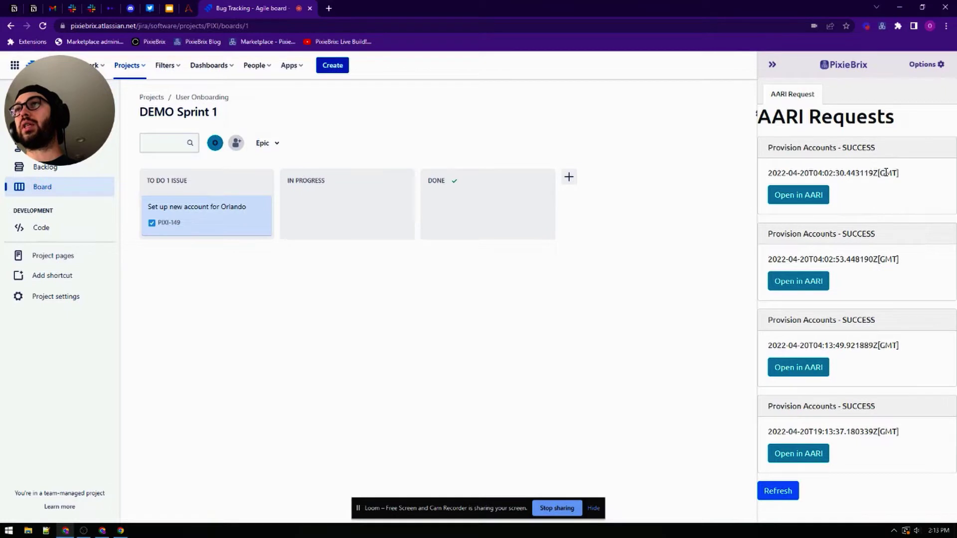
drag(882, 172, 895, 170)
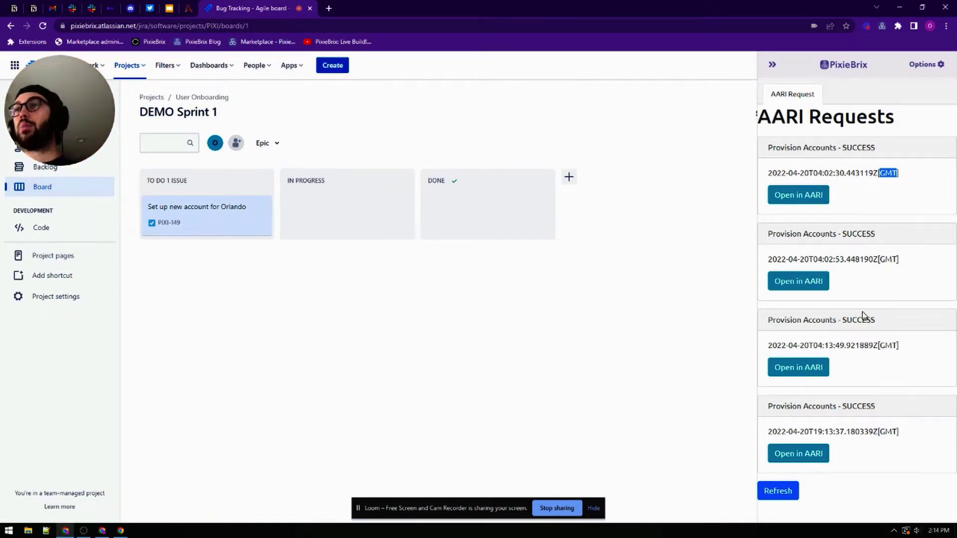
Open the most recent Provision Accounts request in AARI and log in with the prefilled credentials.
click(805, 454)
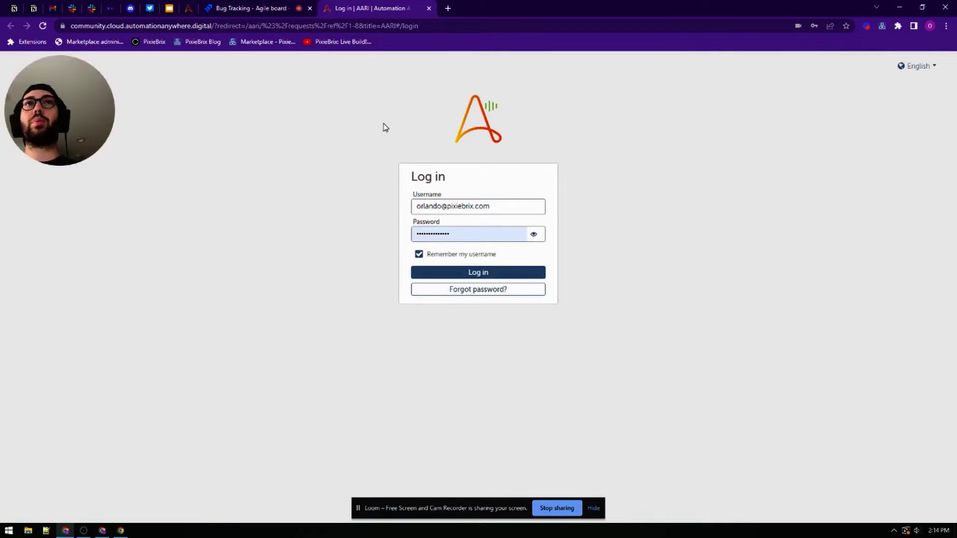
click(492, 278)
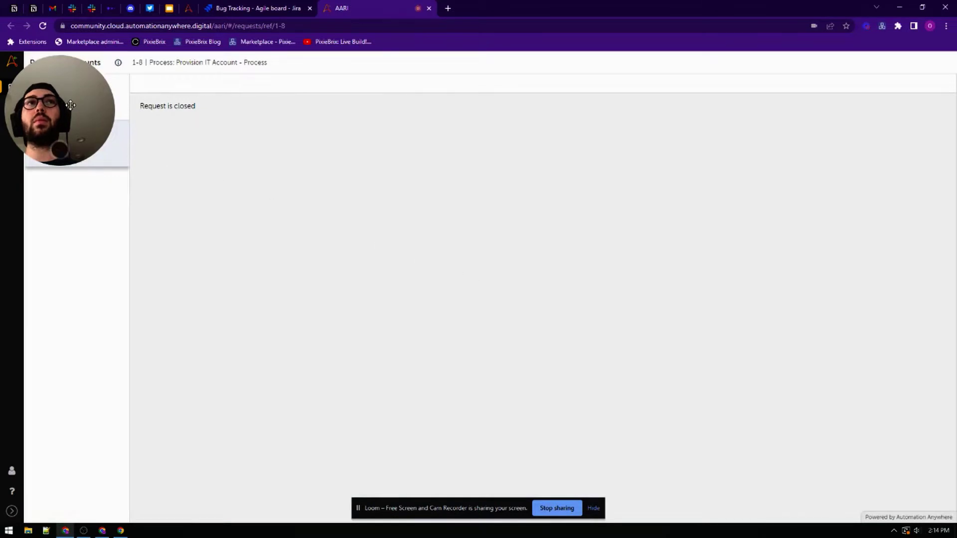
drag(95, 105, 389, 113)
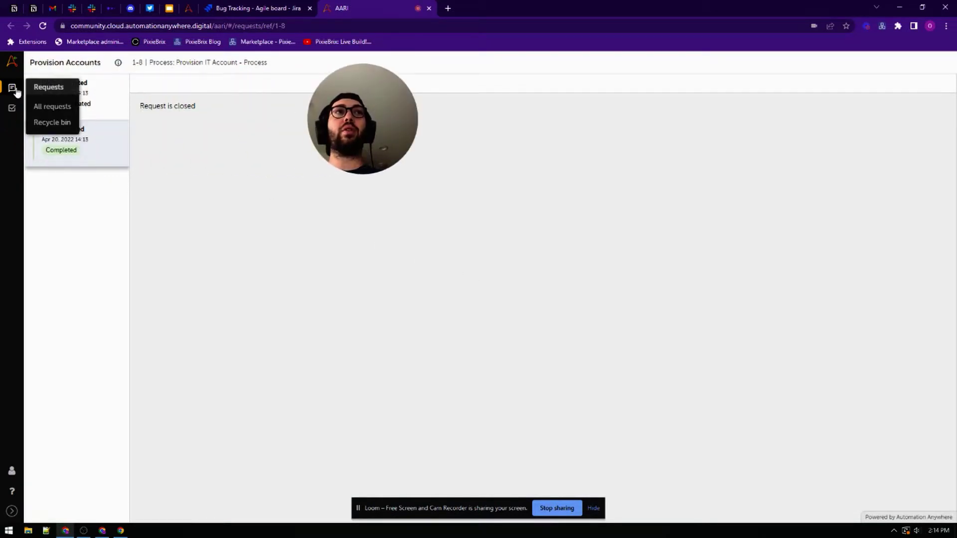
View all AARI requests to check their status and creation time.
mouse_move(17, 92)
click(45, 108)
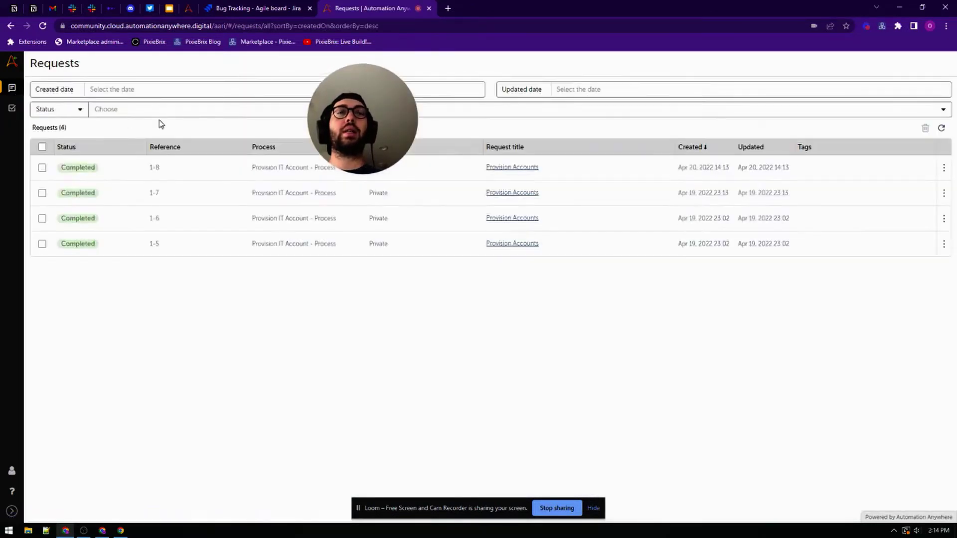
drag(357, 138, 314, 387)
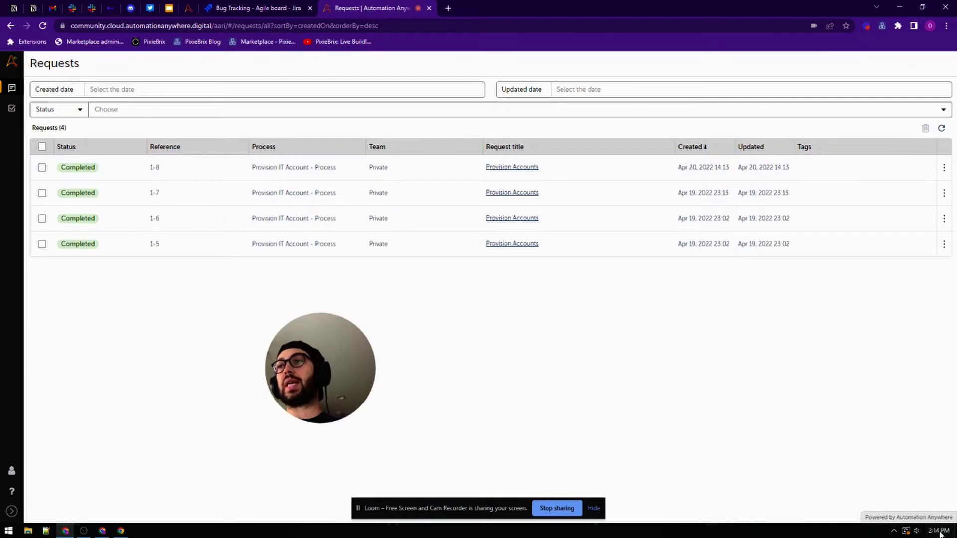
mouse_move(936, 532)
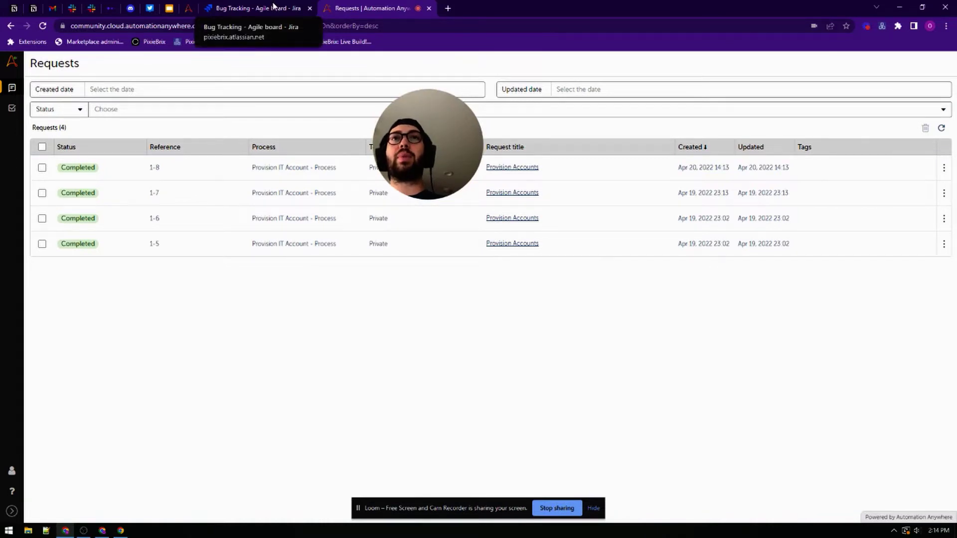
Return to the Jira board and add a new Quick Bar extension in the PixieBrix editor in DevTools.
click(286, 8)
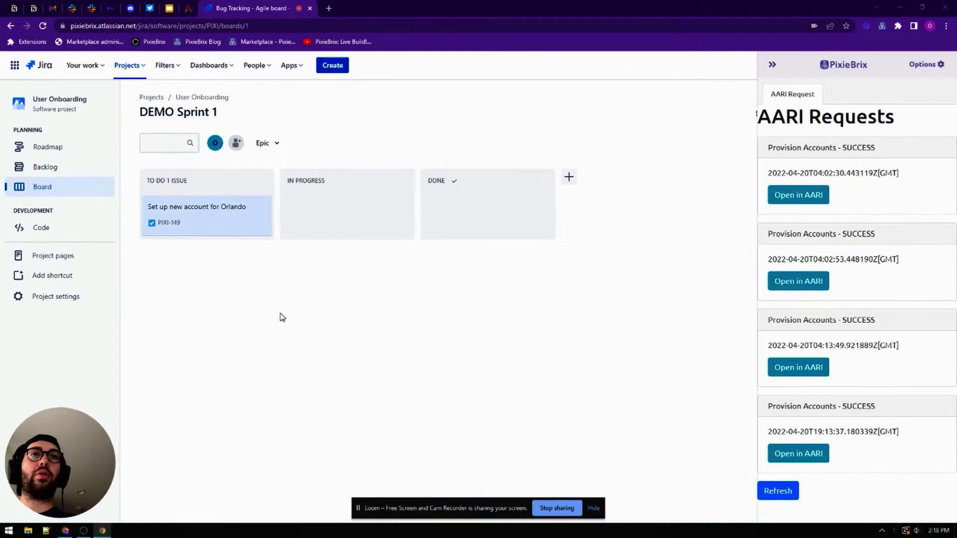
right_click(312, 286)
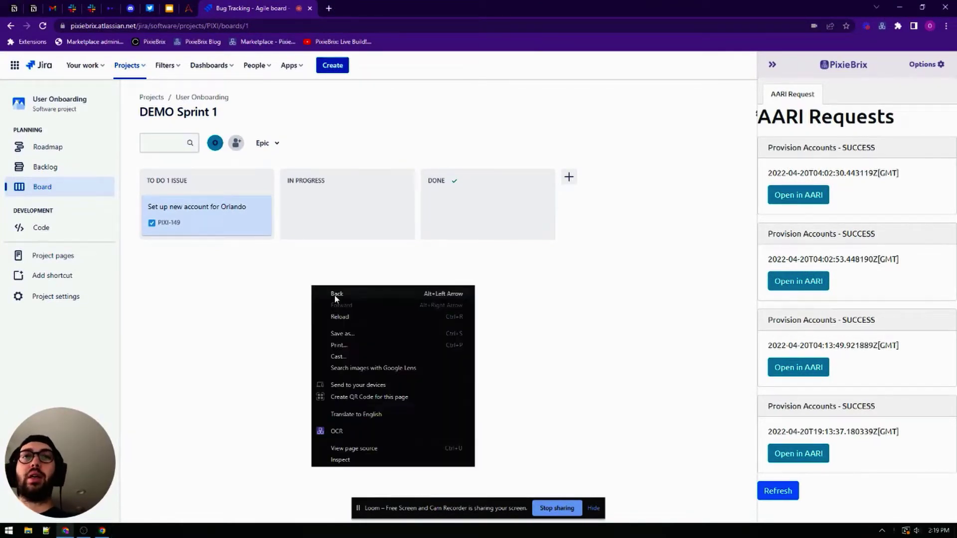
click(349, 459)
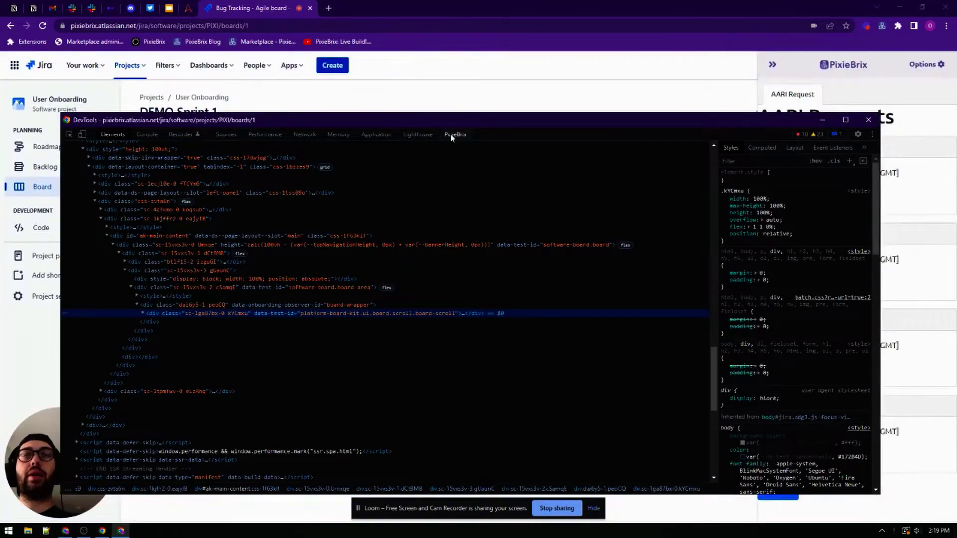
click(450, 134)
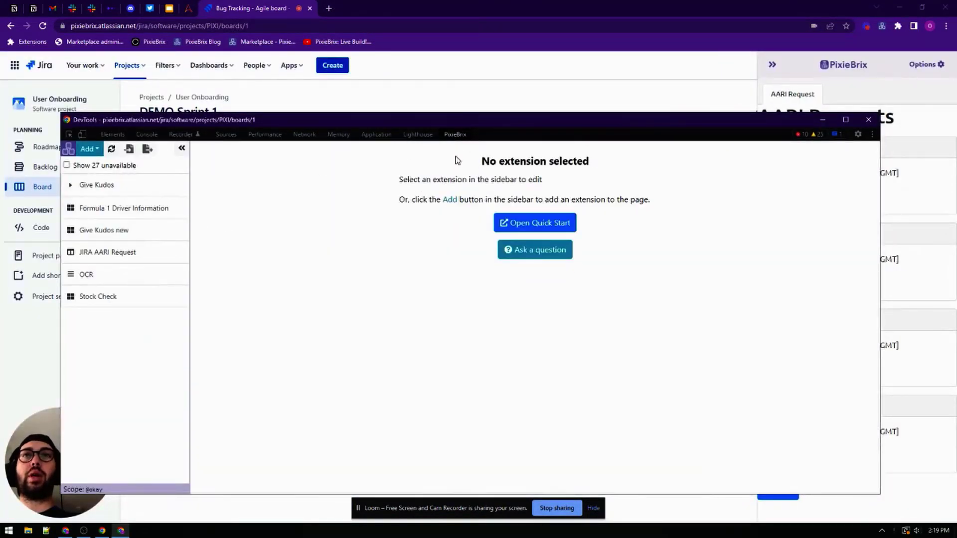
click(92, 149)
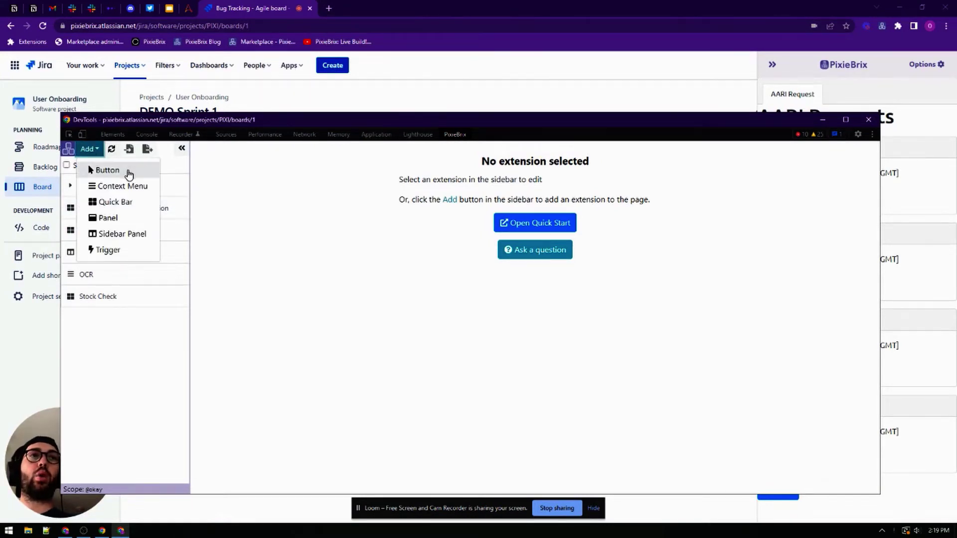
click(127, 200)
click(496, 219)
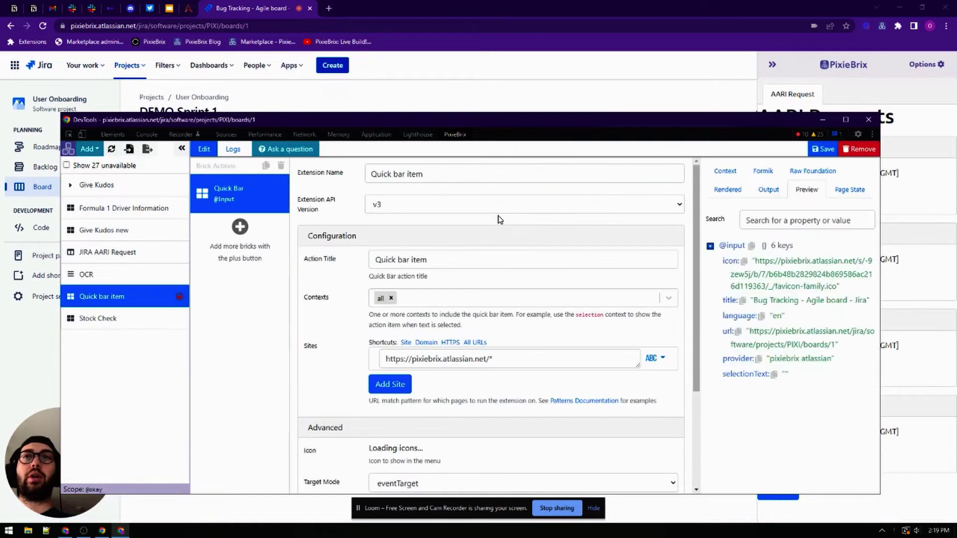
Set both the extension name and the action title to "Provision IT Account".
triple_click(457, 176)
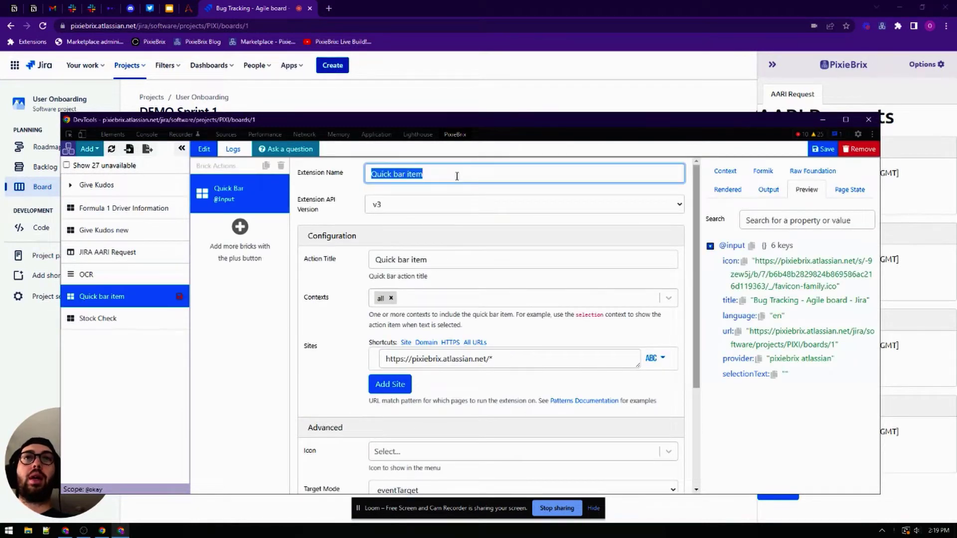
text(Provision IT Account)
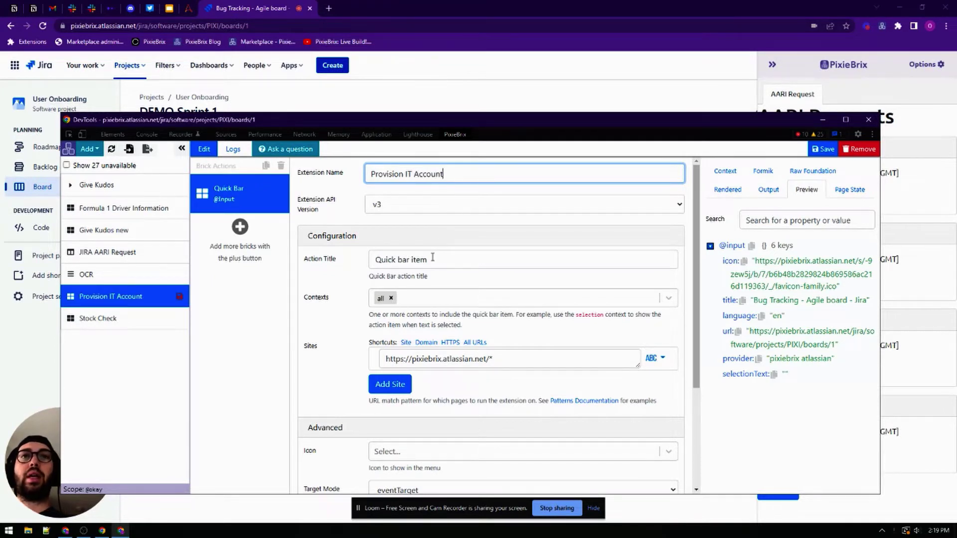
triple_click(432, 257)
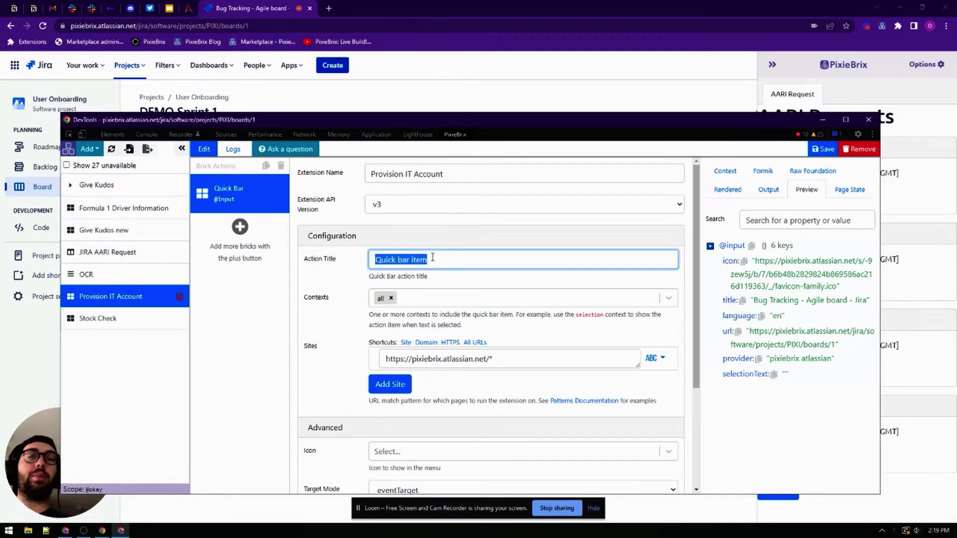
text(Provision IT Account)
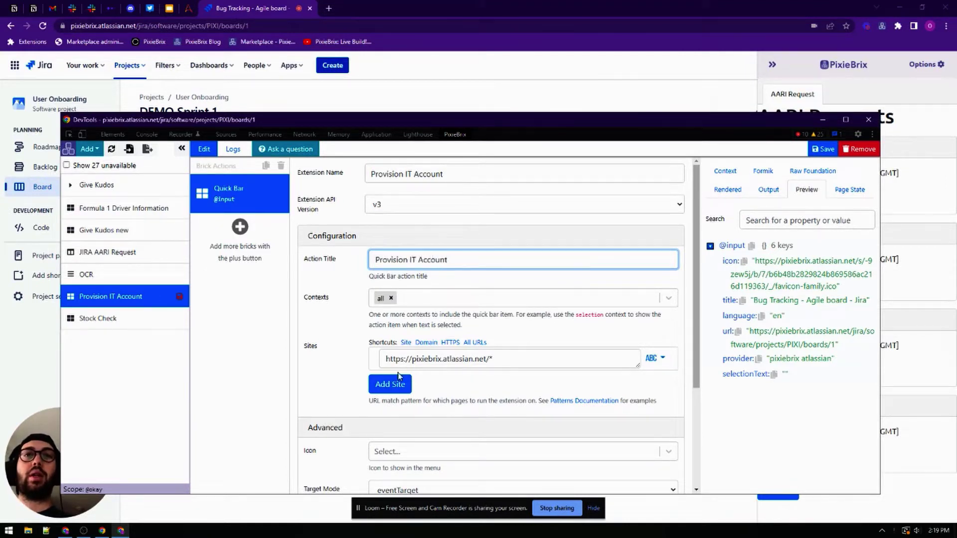
Review the extension's site URL pattern and set its icon to automation-anywhere.
click(341, 359)
drag(401, 360, 519, 356)
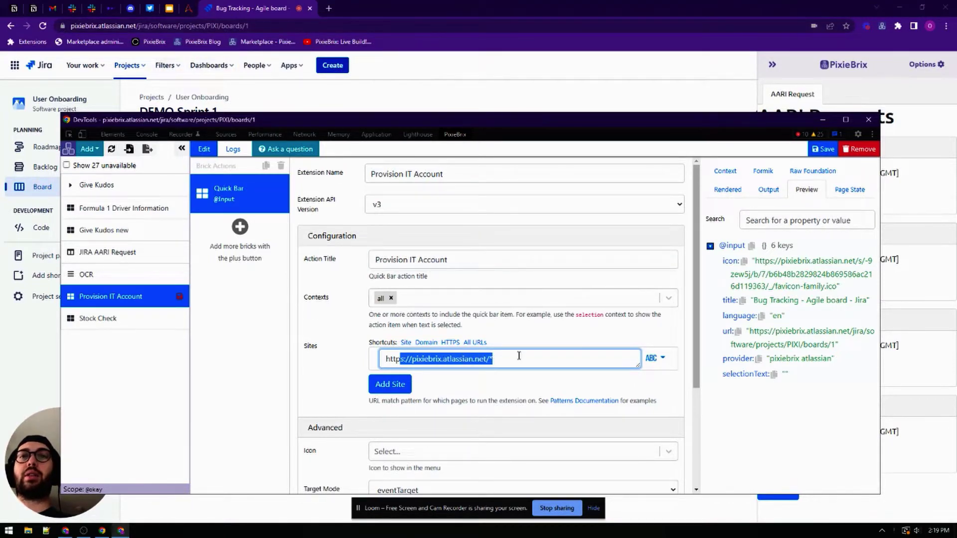
scroll(478, 369, down, 3)
click(408, 304)
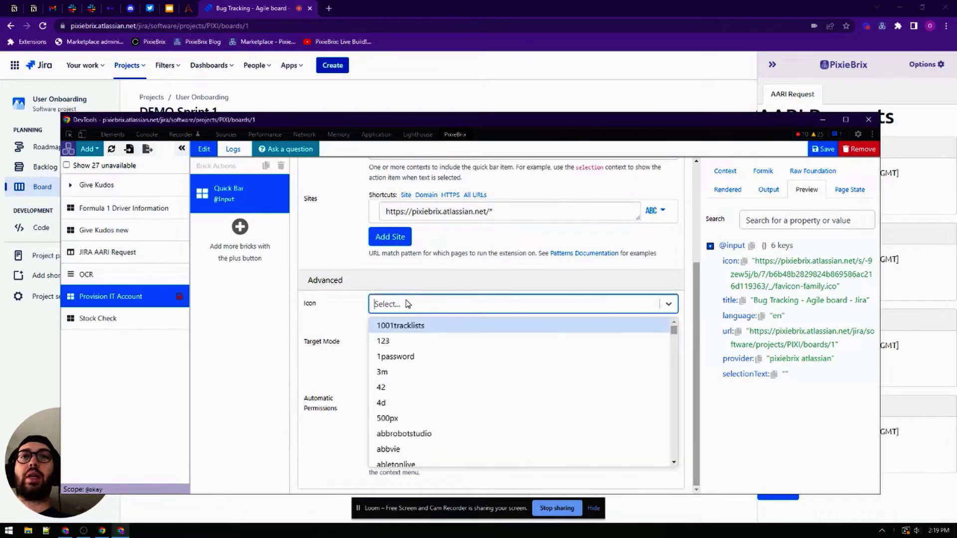
text(auto)
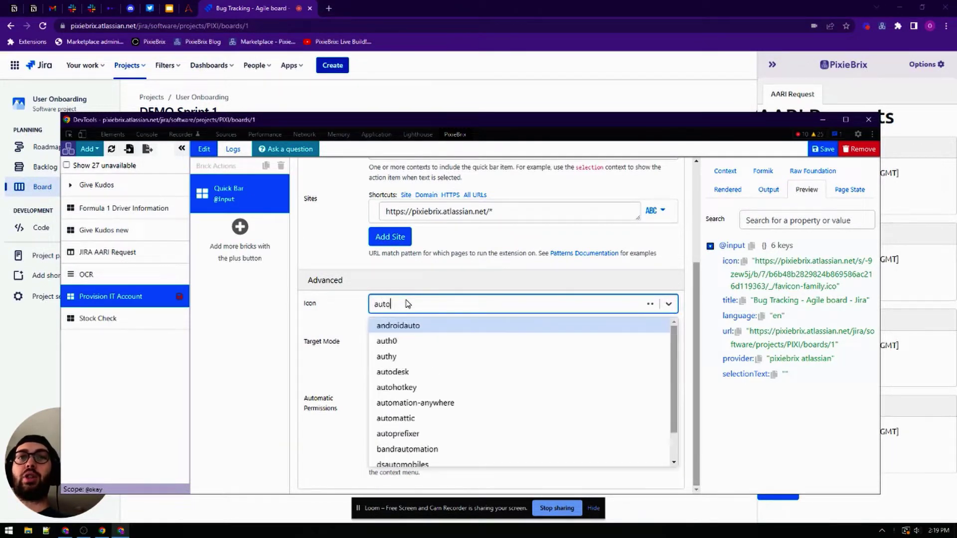
text(ma)
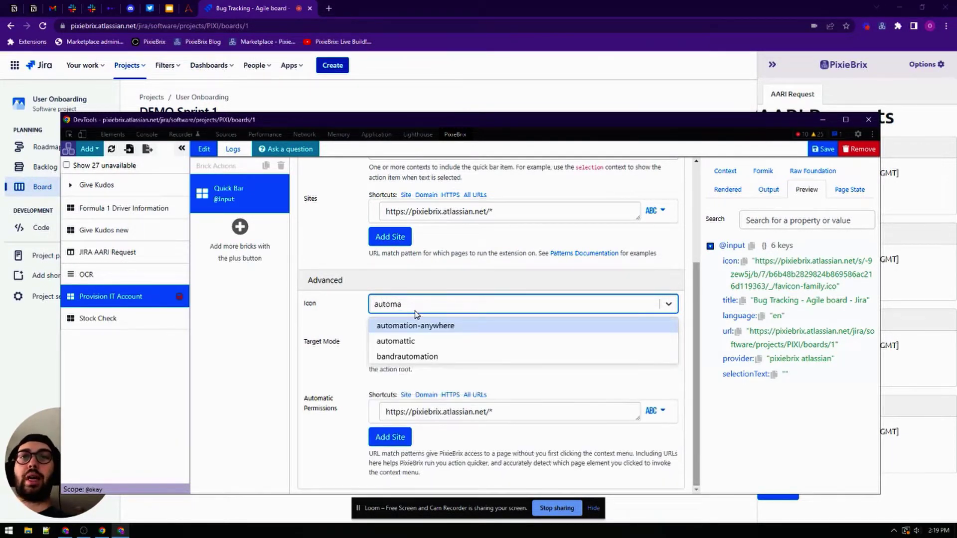
click(419, 326)
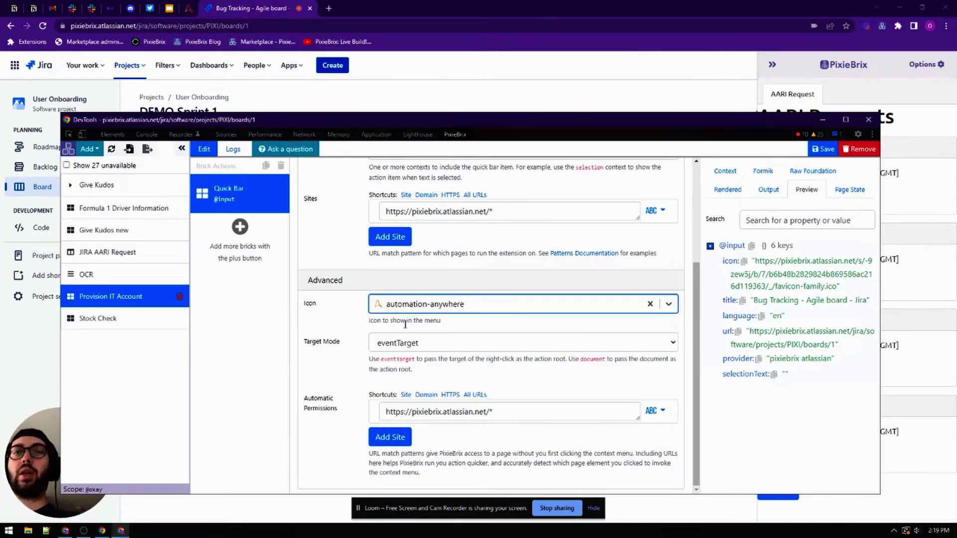
click(334, 402)
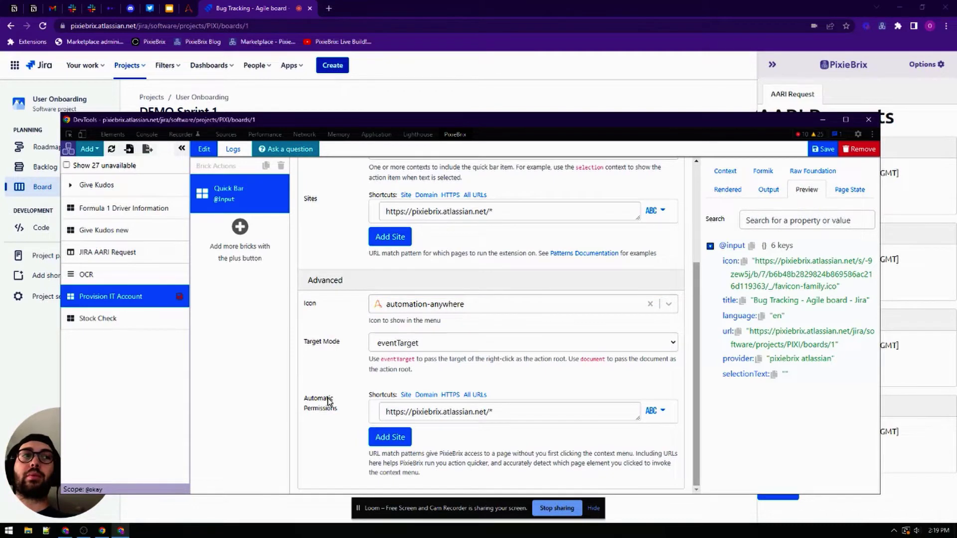
Save the Provision IT Account extension and return to the Jira board.
scroll(431, 335, up, 3)
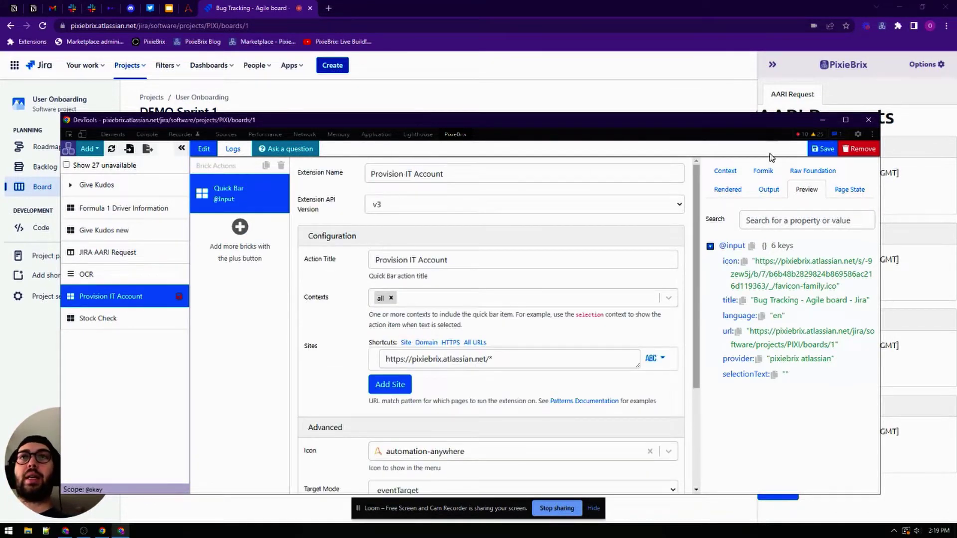
click(816, 150)
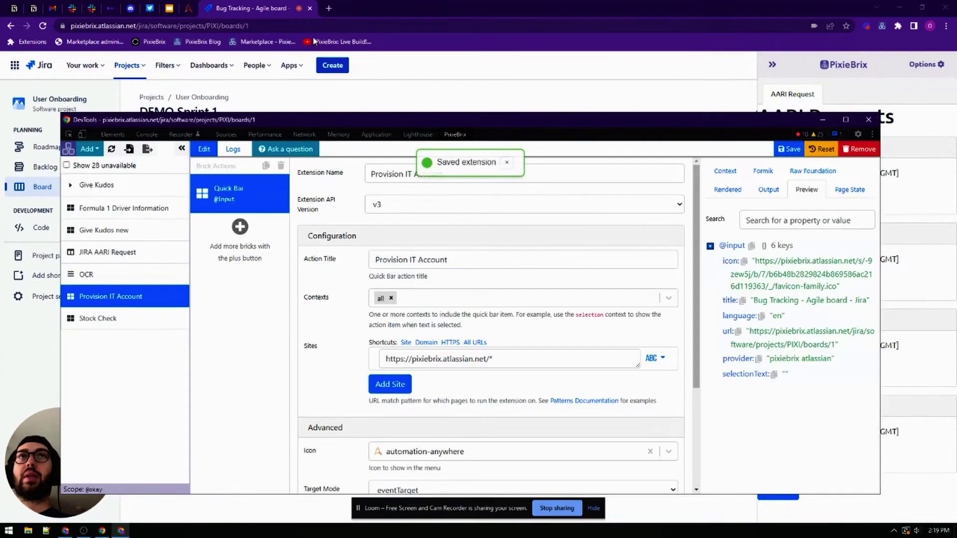
click(273, 9)
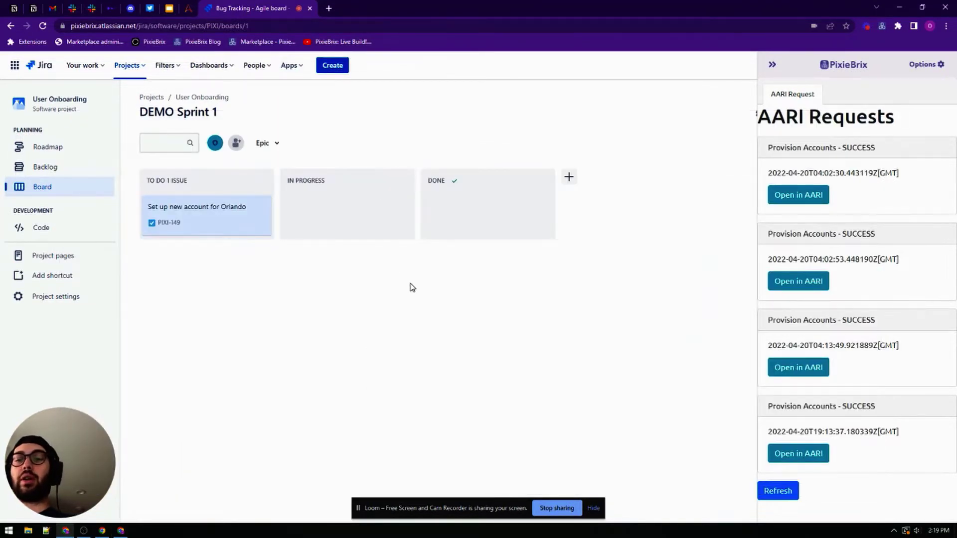
Test the Provision IT Account action from the quick bar on the Jira board and reopen its extension in the PixieBrix editor.
key(ctrl+m)
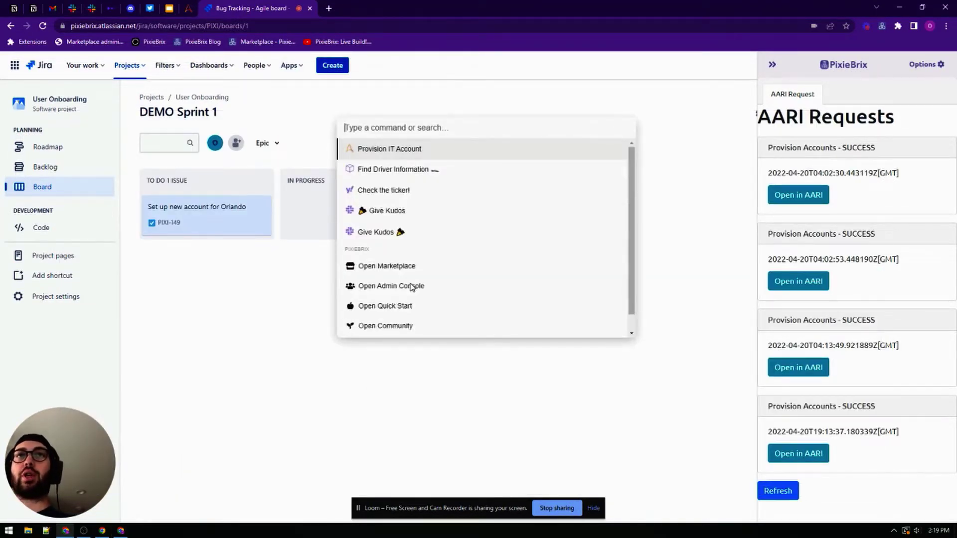
click(379, 149)
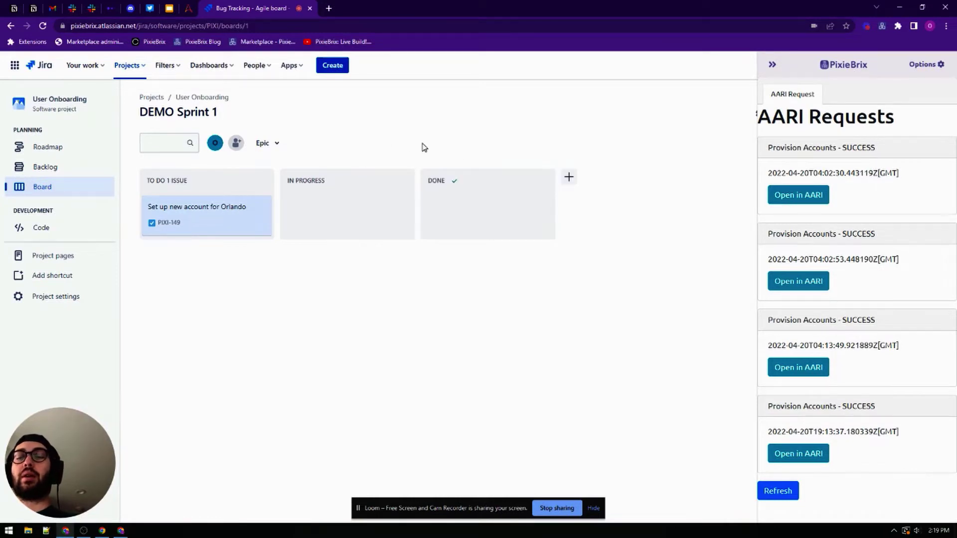
key(ctrl+m)
click(380, 149)
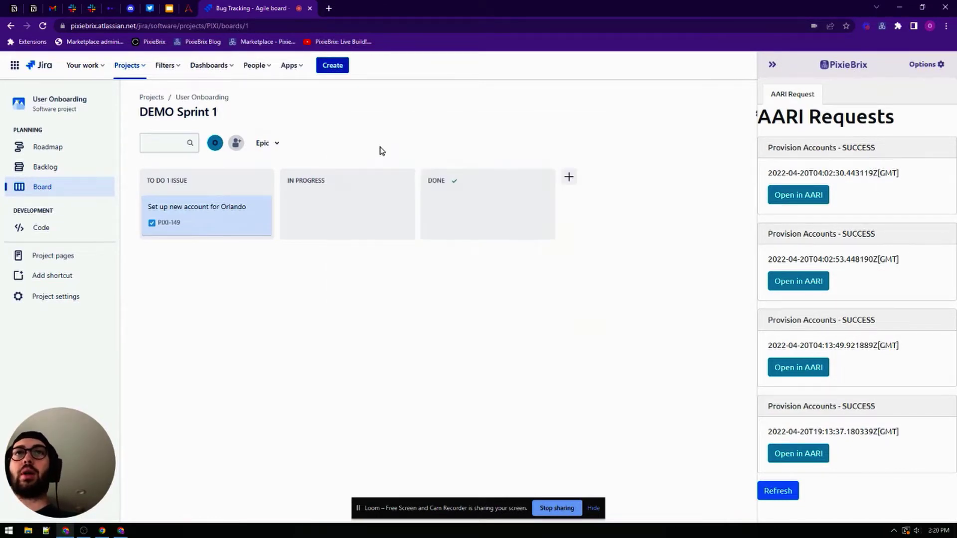
key(ctrl+shift+i)
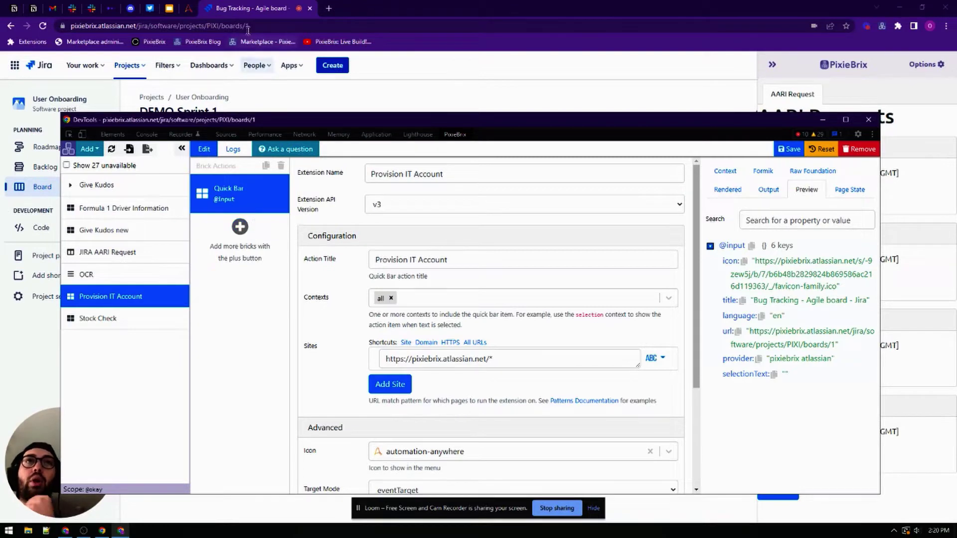
Switch to Automation Anywhere and log back in with the saved credentials.
click(188, 8)
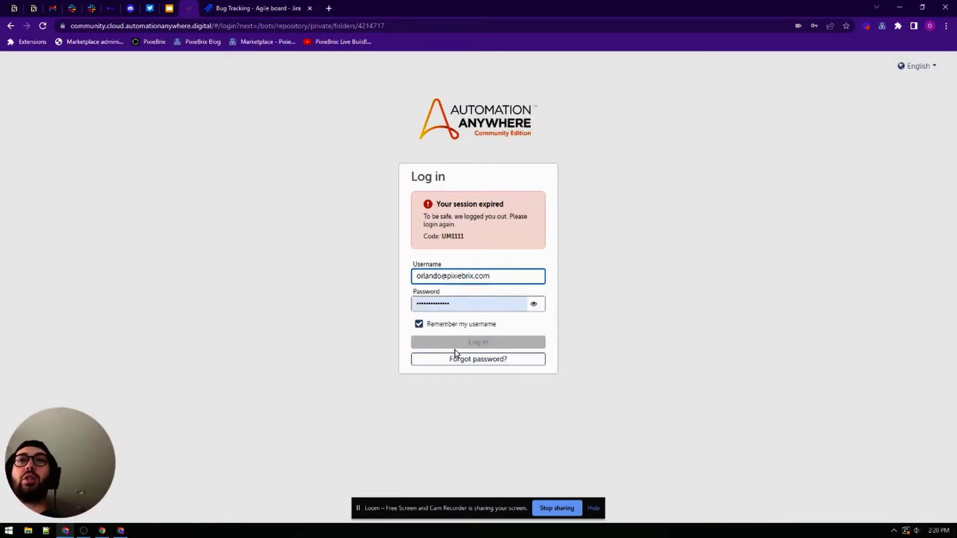
click(462, 303)
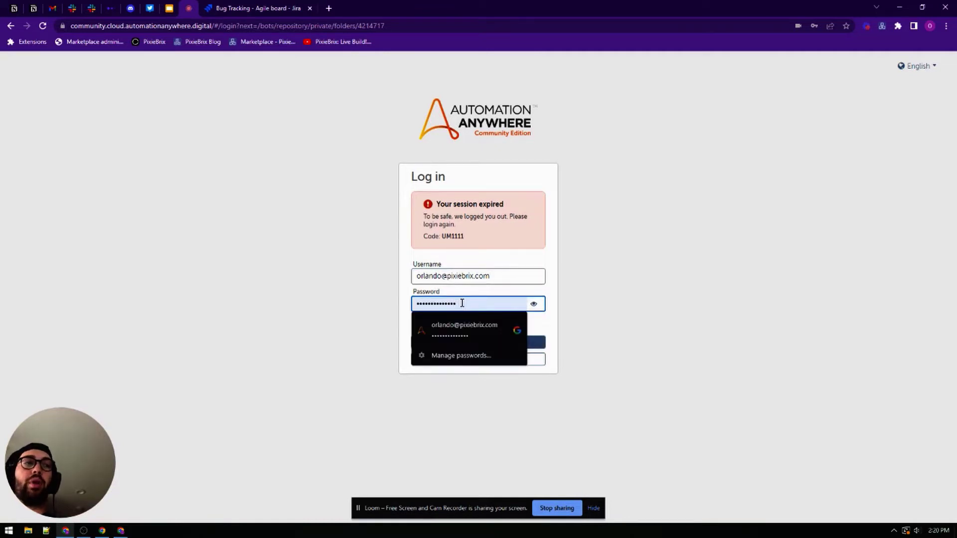
click(608, 302)
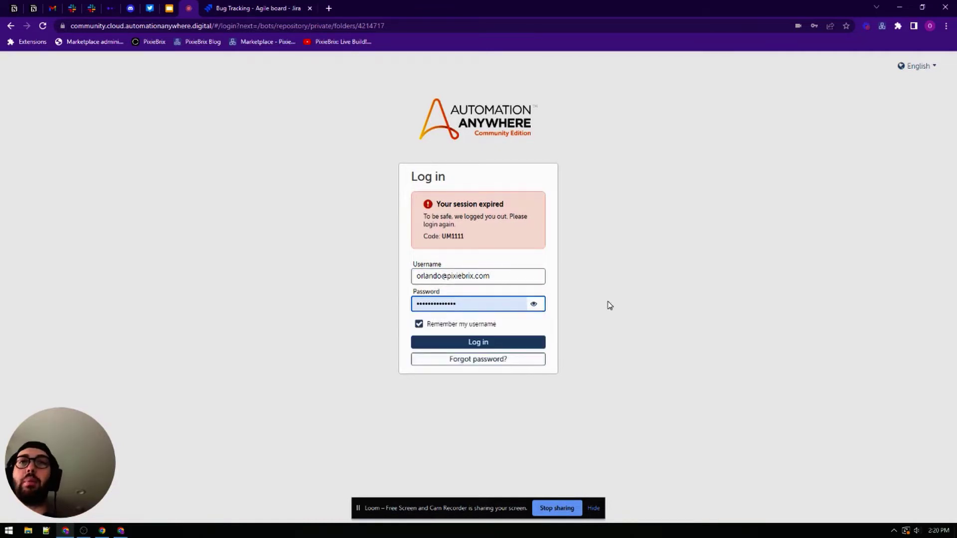
click(481, 344)
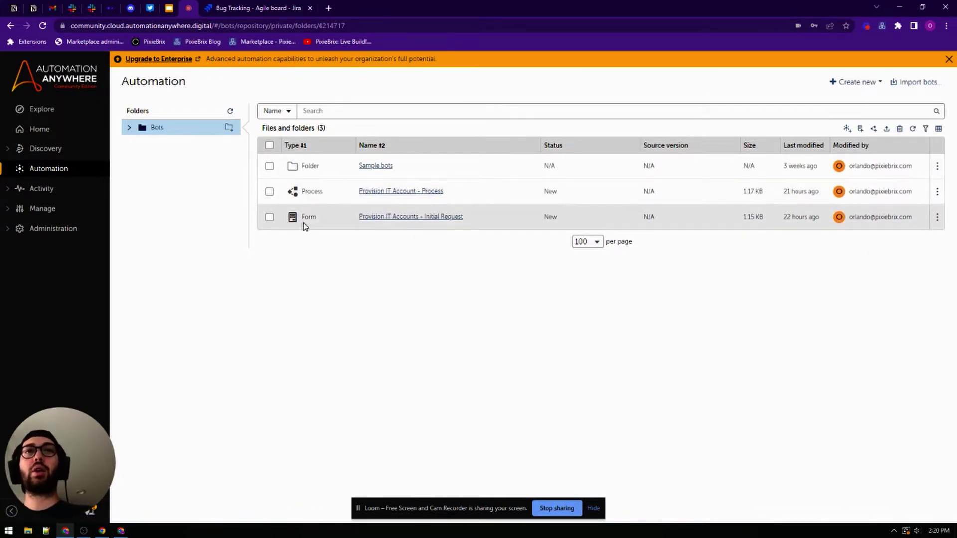
Create a form named "Provision IT Accounts - Initial Request" in the Bots folder and open it for editing.
click(855, 81)
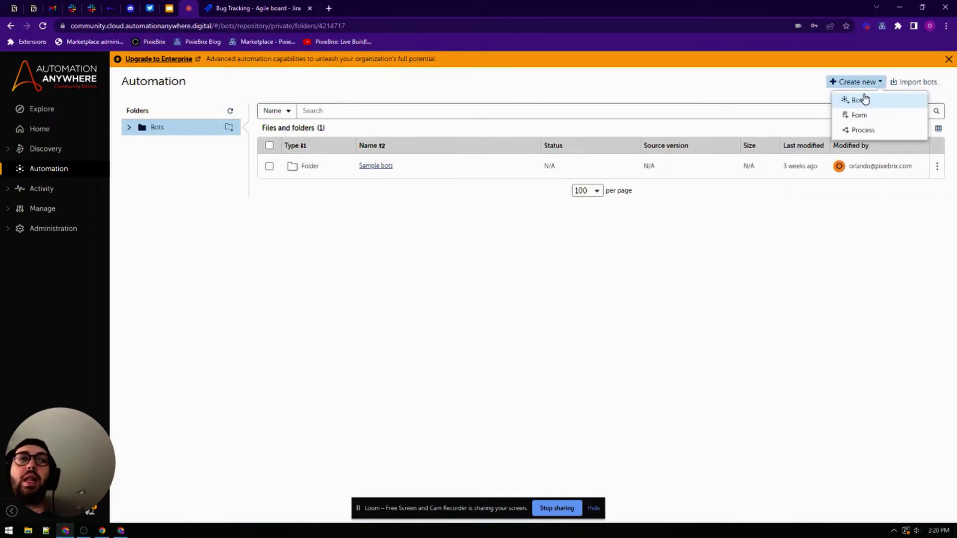
click(861, 115)
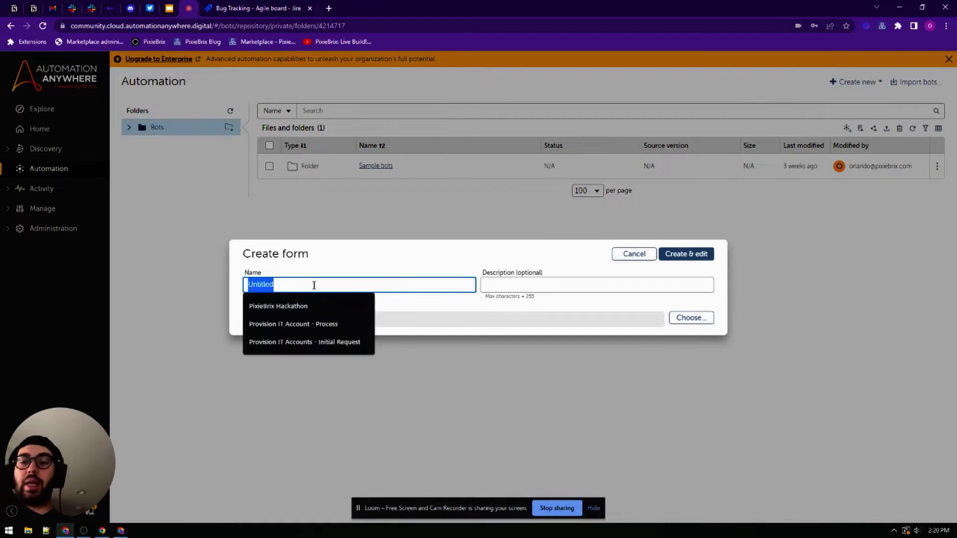
text(Pro)
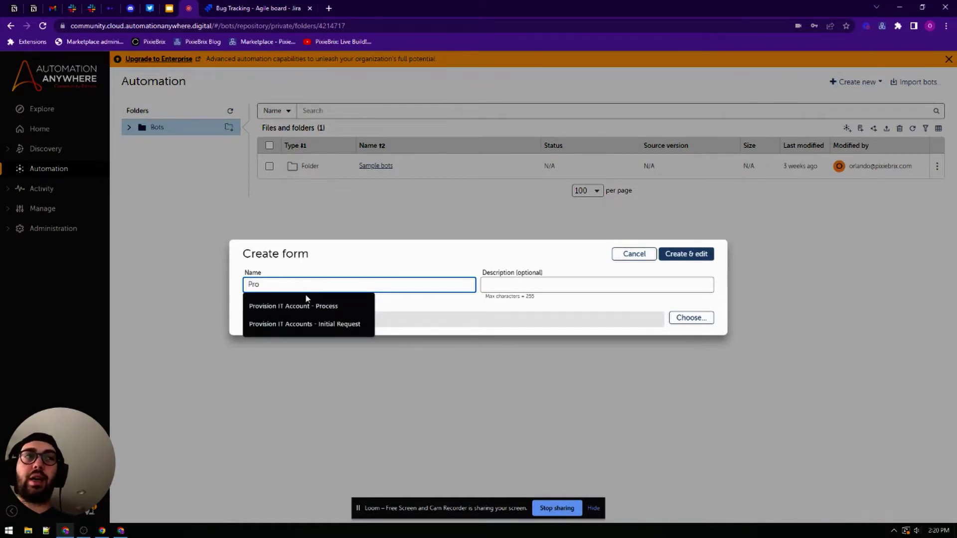
click(307, 321)
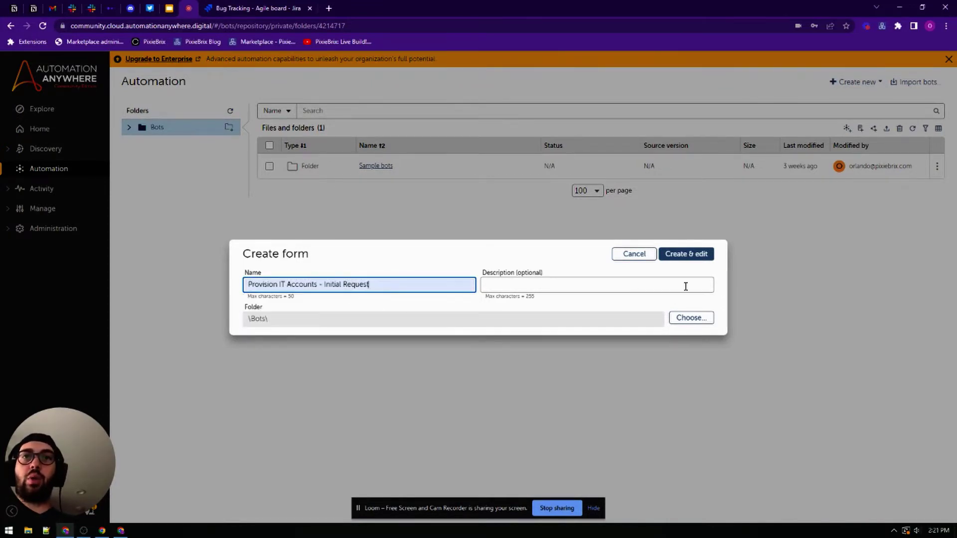
click(678, 257)
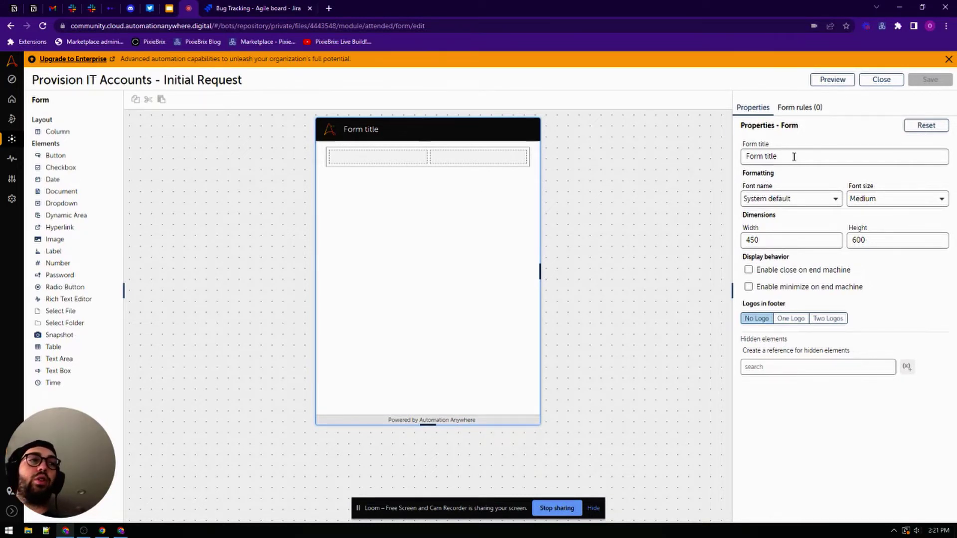
Delete the second column of the form's first row to make it a single-column row.
click(446, 153)
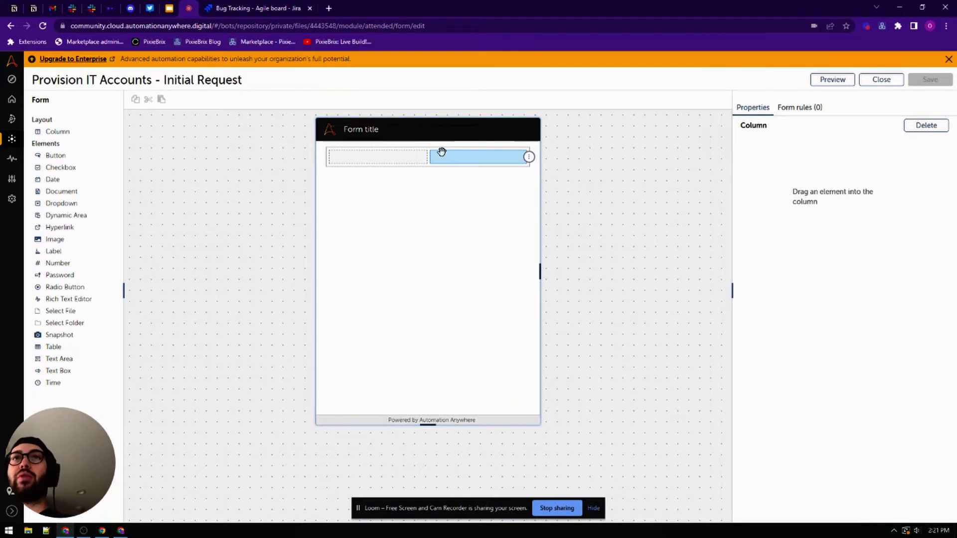
click(408, 152)
click(467, 155)
key(Delete)
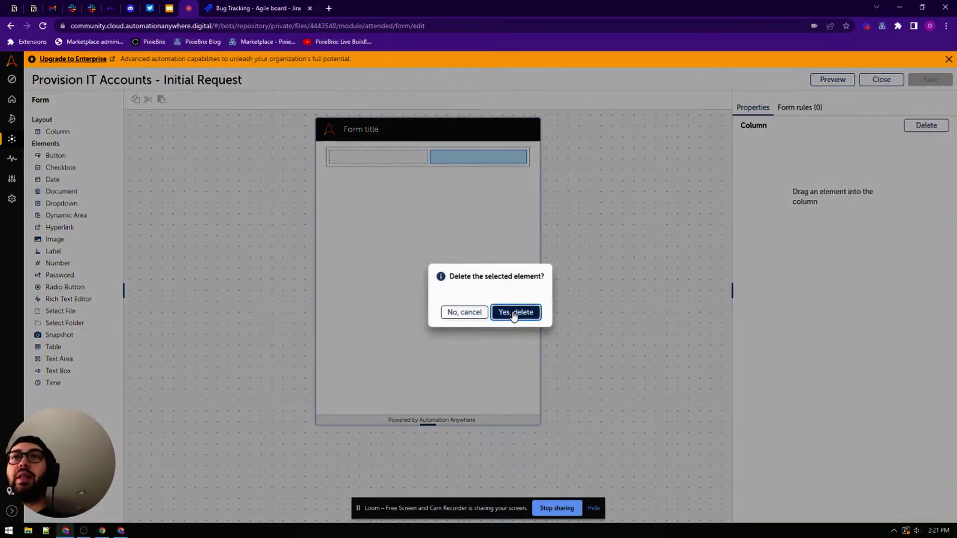
click(513, 315)
click(462, 156)
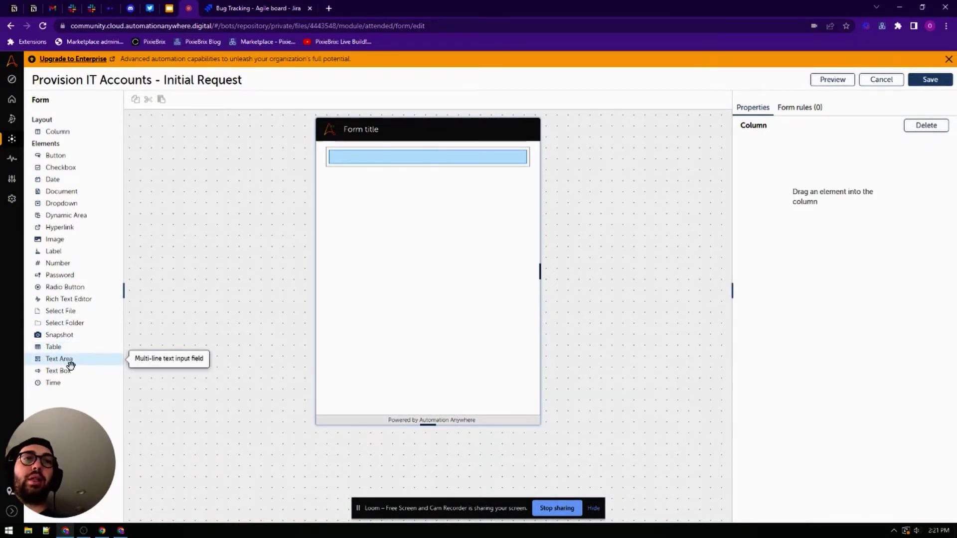
Add a text box to the form's first row, label it "Email Address" and make it required.
drag(68, 371, 414, 157)
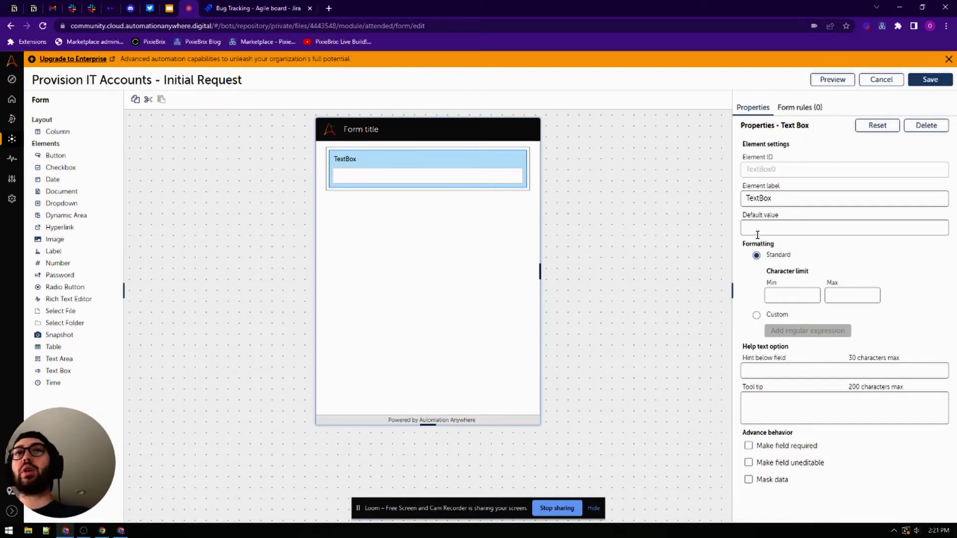
double_click(781, 199)
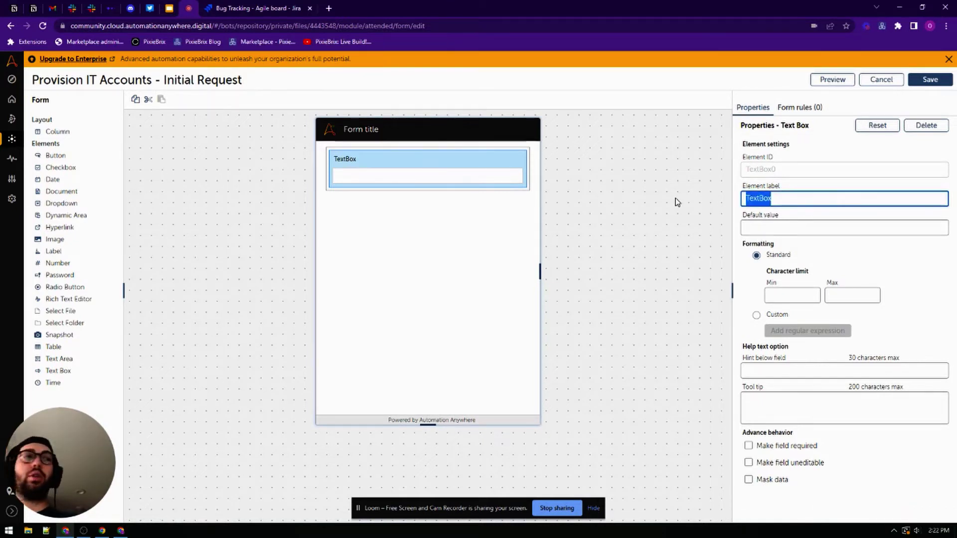
text(Email)
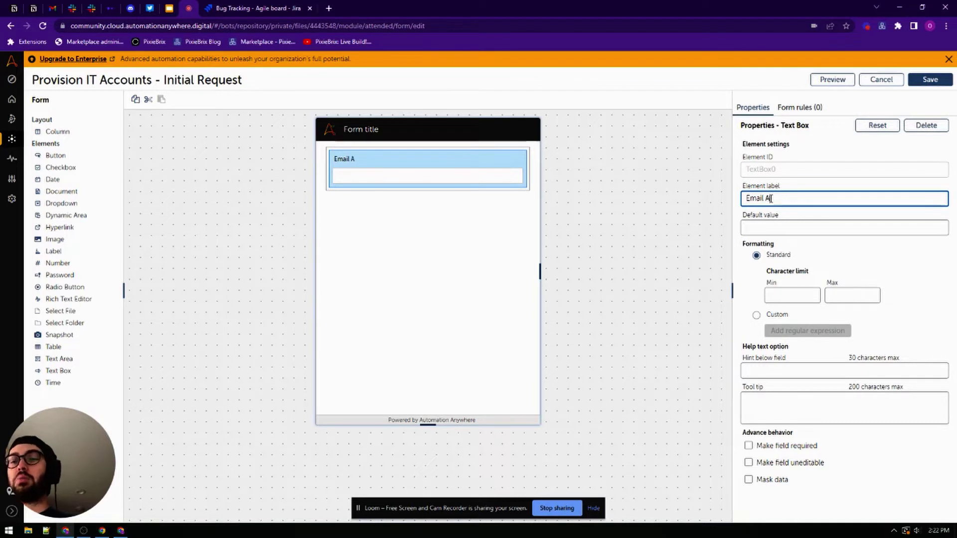
text(Address)
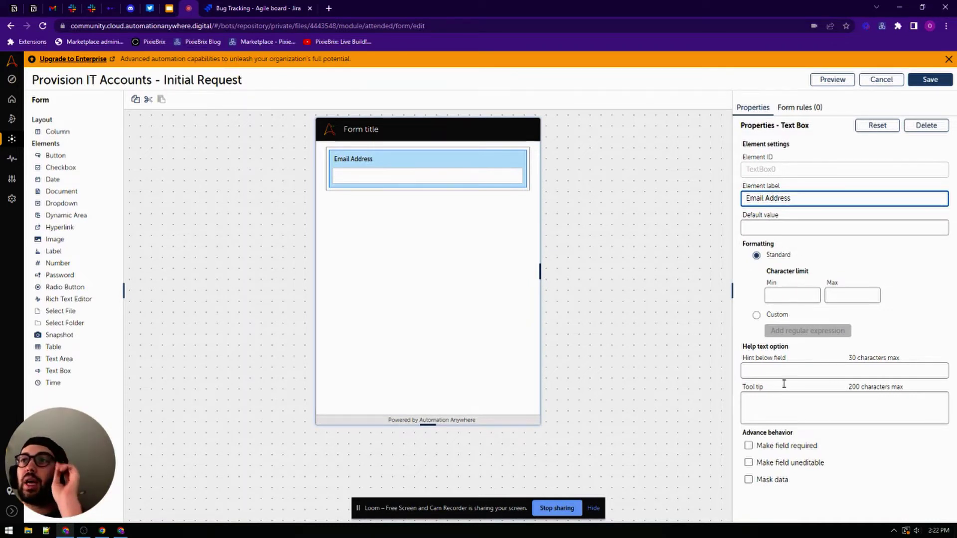
click(749, 446)
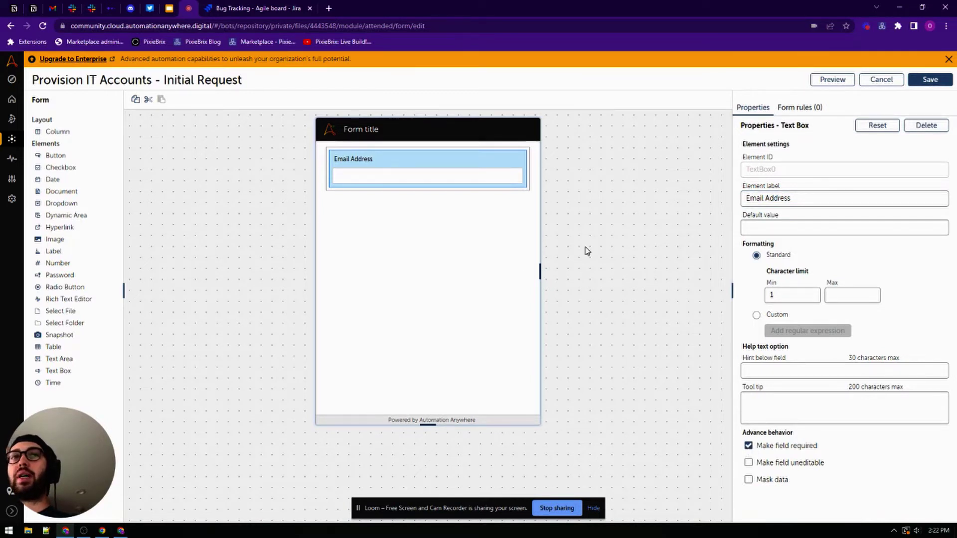
Add a second text box below Email Address, label it "Software Name" and make it required.
drag(63, 370, 383, 223)
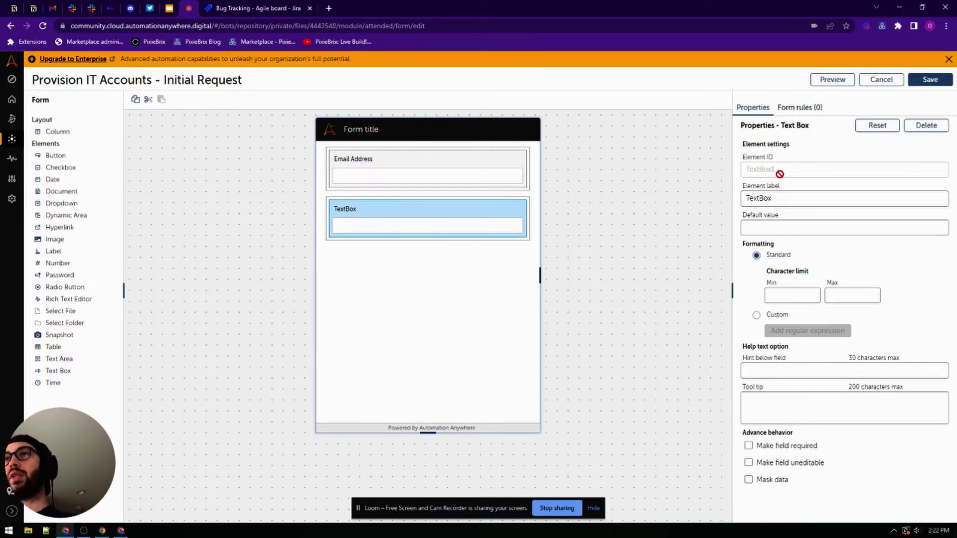
click(791, 198)
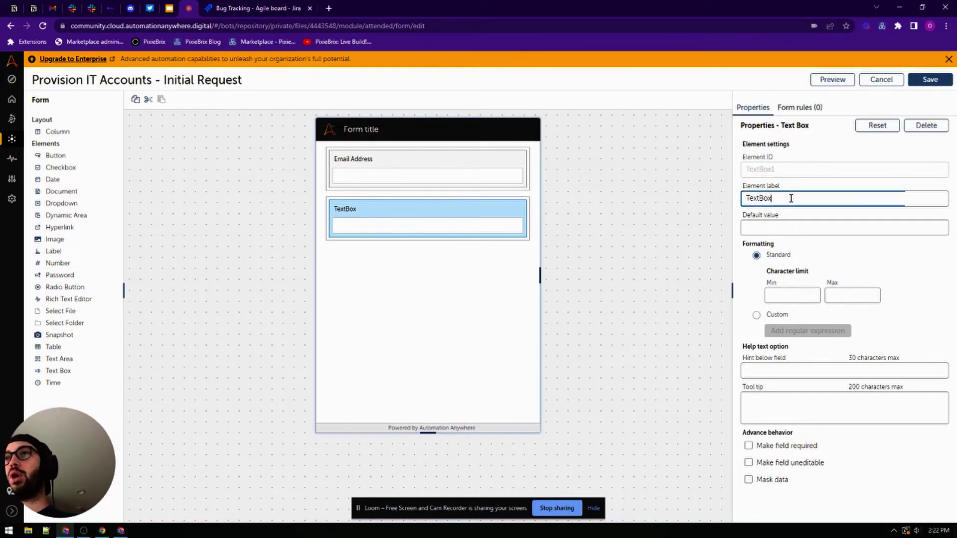
double_click(791, 199)
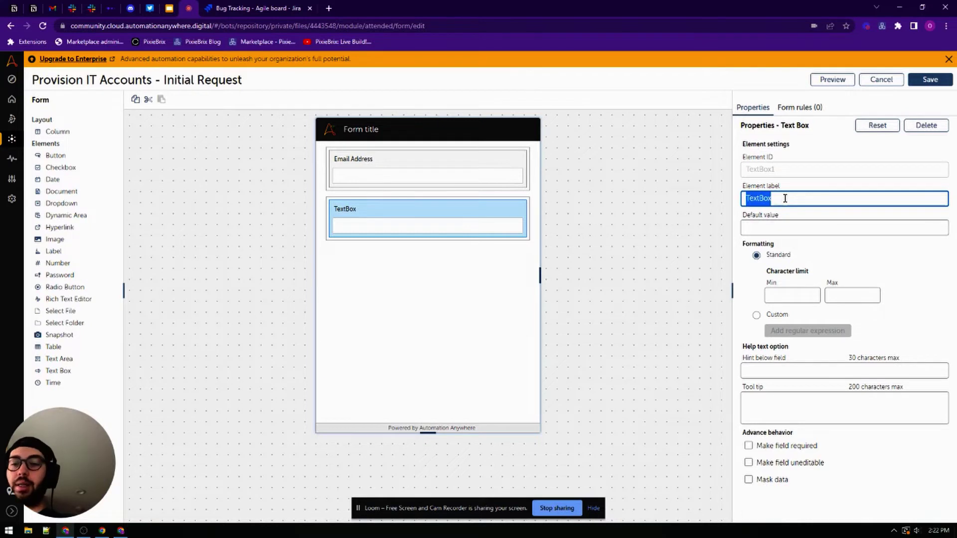
text(Software)
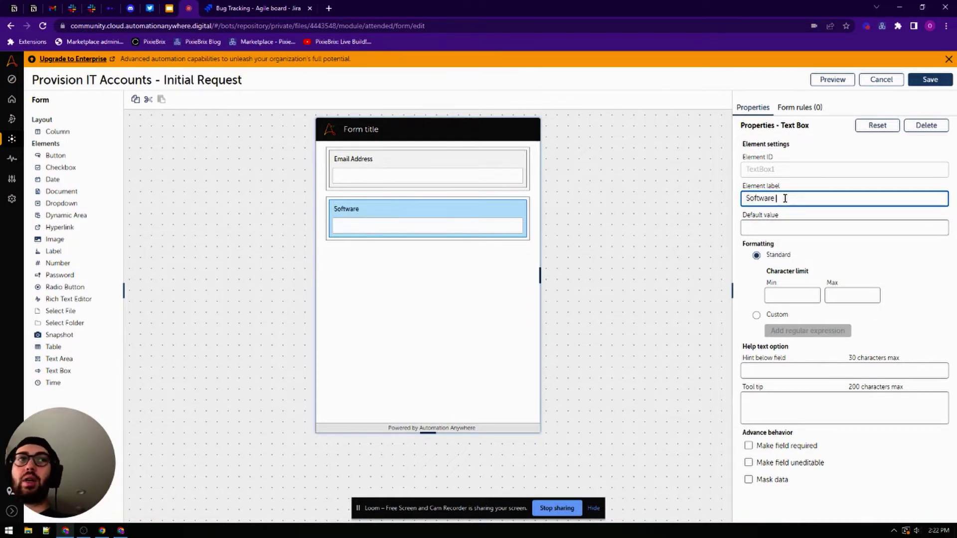
text( -)
key(BackSpace)
key(BackSpace)
text(Name)
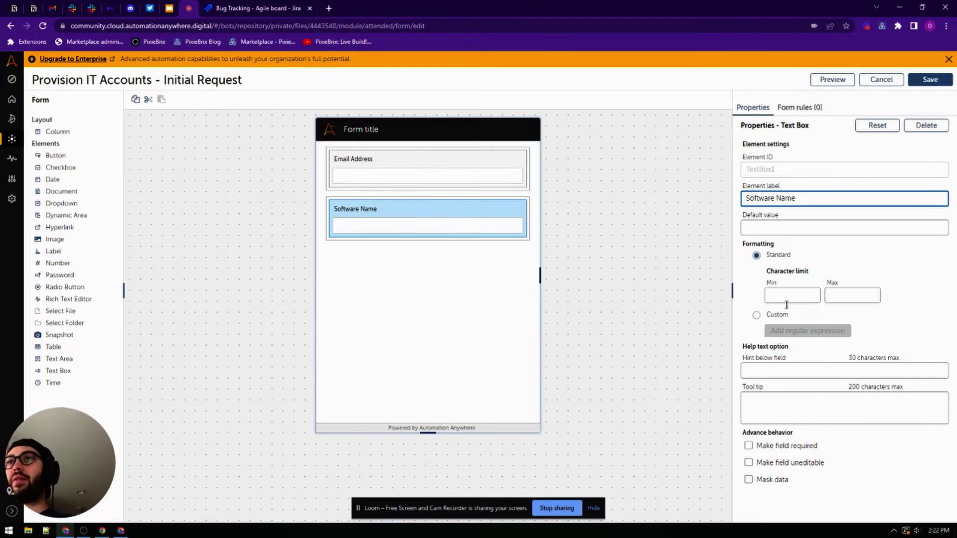
click(749, 447)
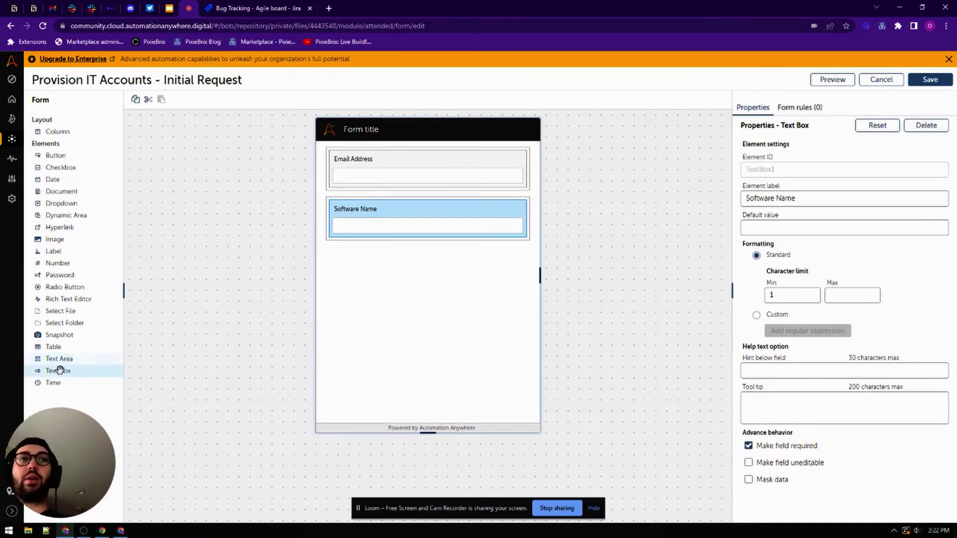
Add a third text box below Software Name and label it "JIRA Ticked ID".
drag(59, 370, 433, 263)
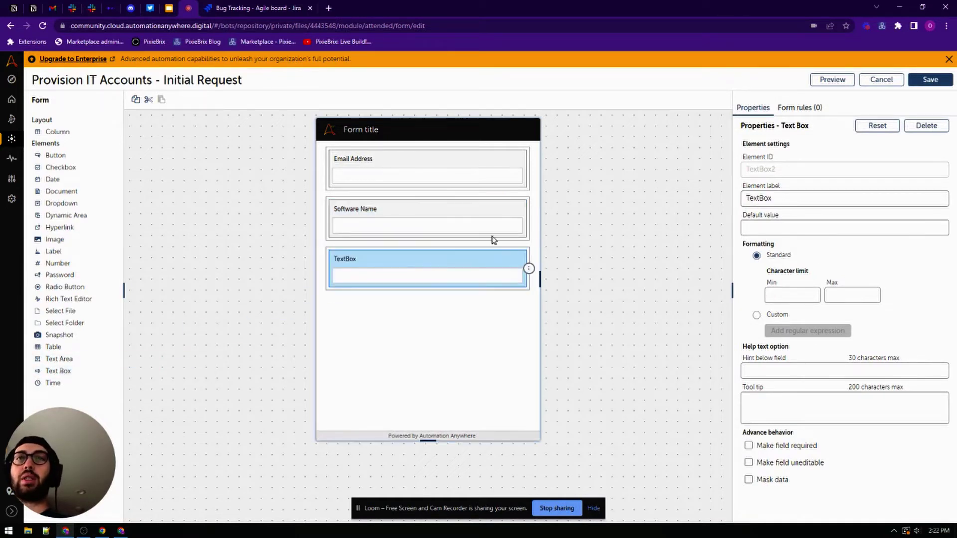
double_click(774, 198)
text(JIR)
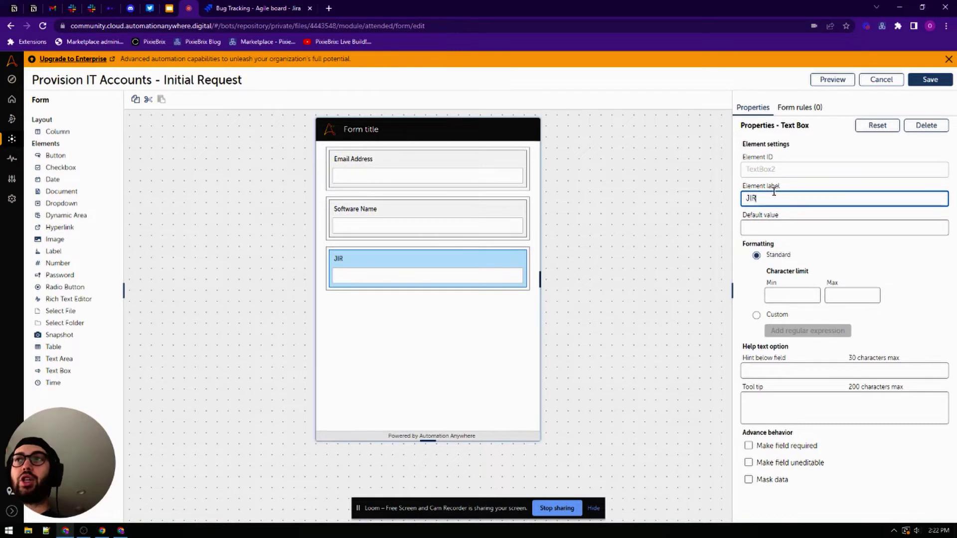
text(A Ticked ID)
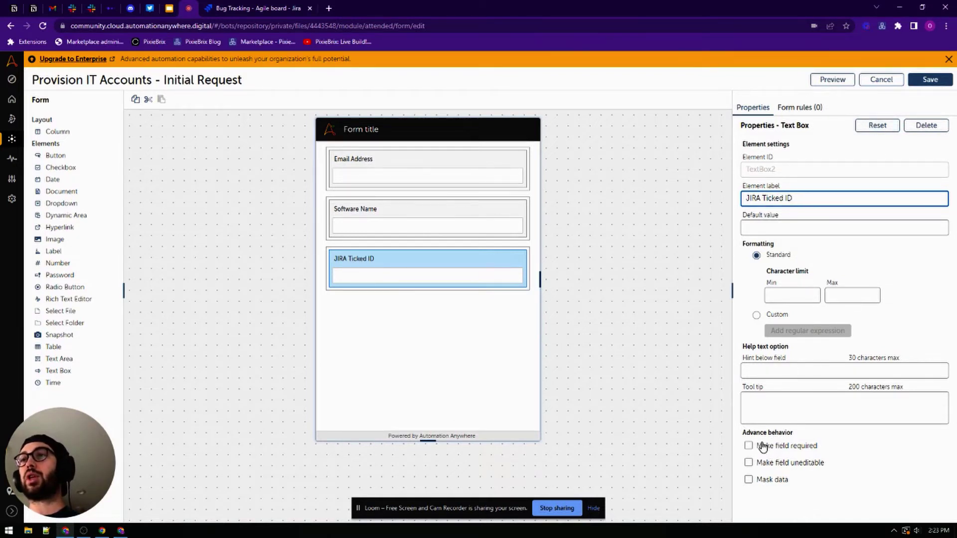
Save the form, preview it, and close the preview without applying display changes.
click(937, 81)
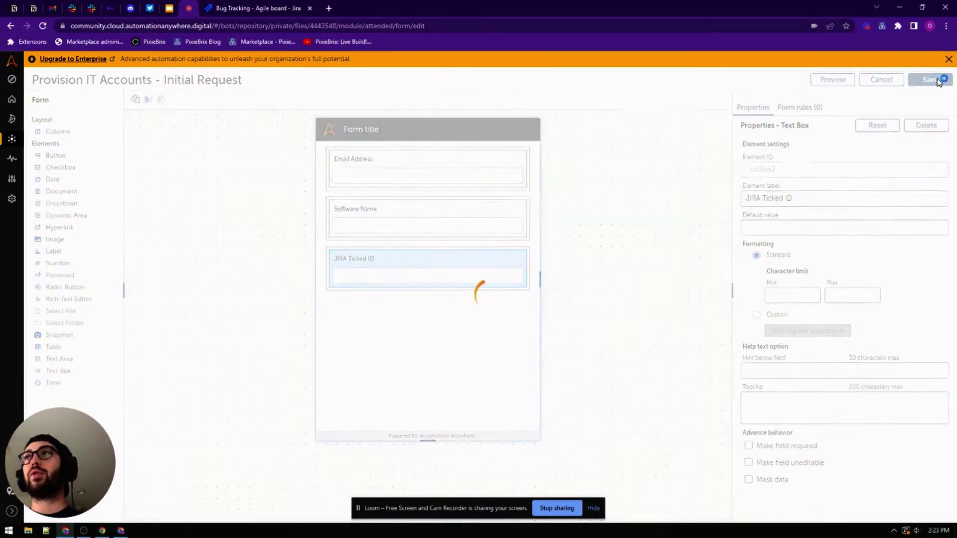
click(840, 82)
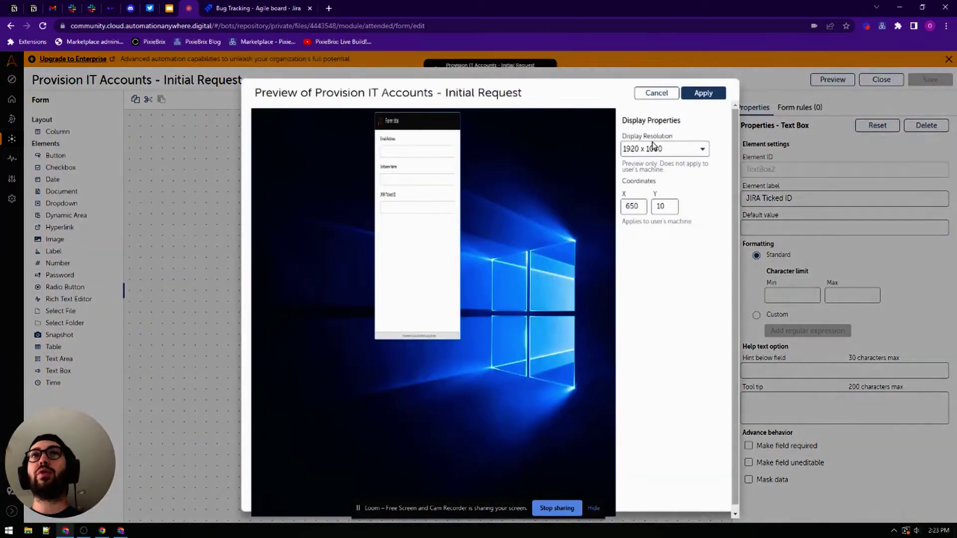
click(657, 94)
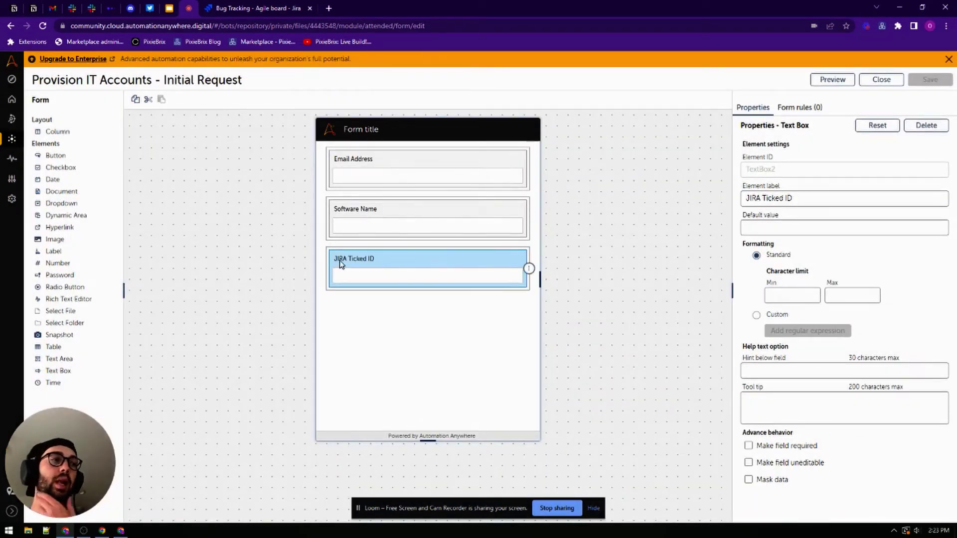
Create a new process named "Provision IT Account - Process" in the Bots folder and open it for editing.
click(11, 139)
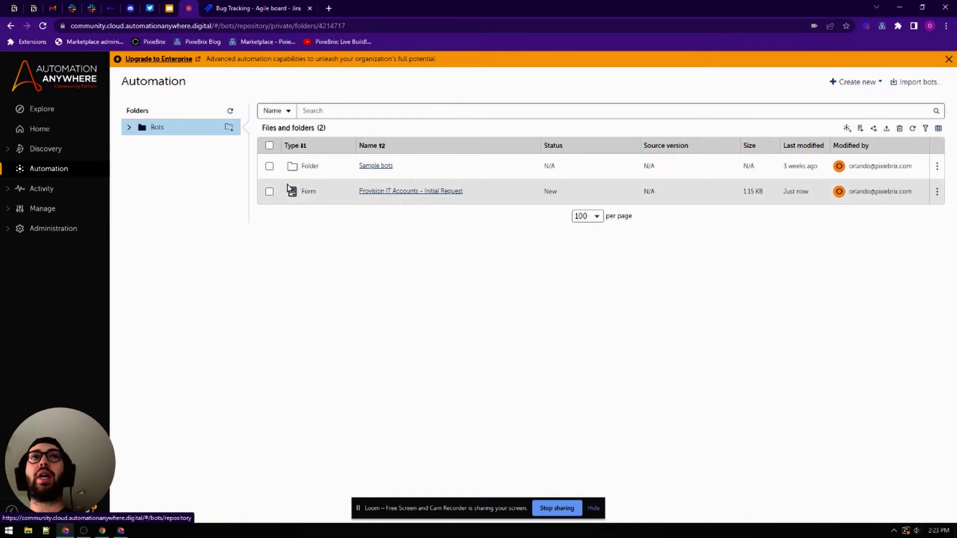
click(854, 82)
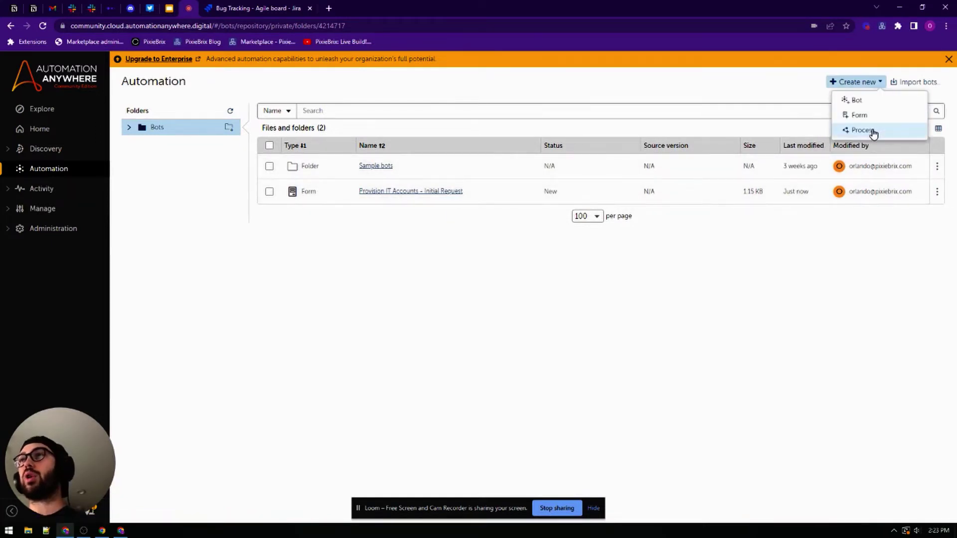
click(861, 130)
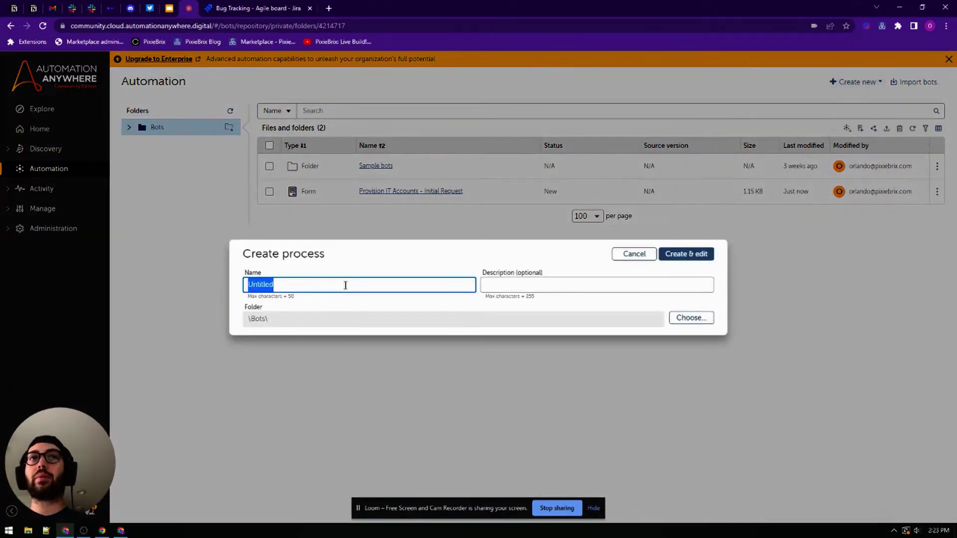
text(Provision IT Account - Process)
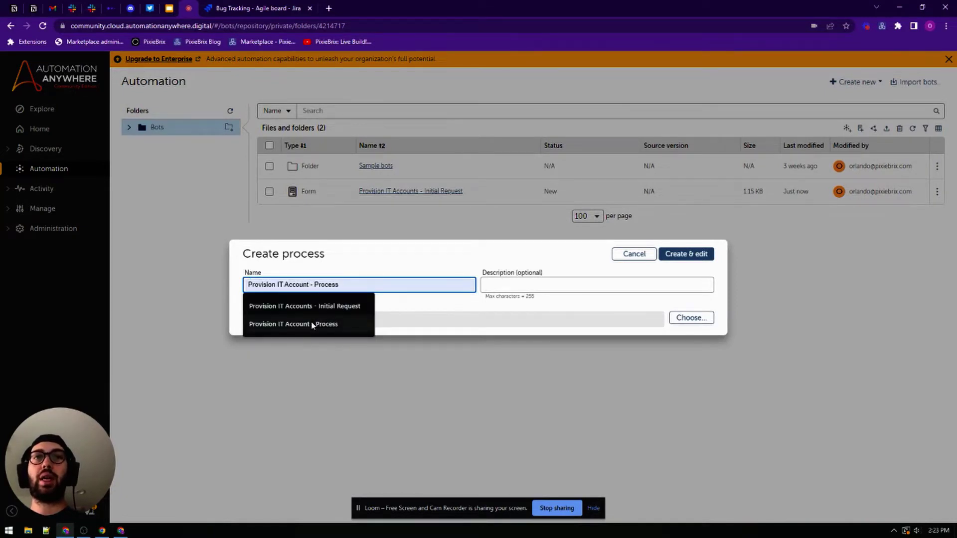
click(311, 323)
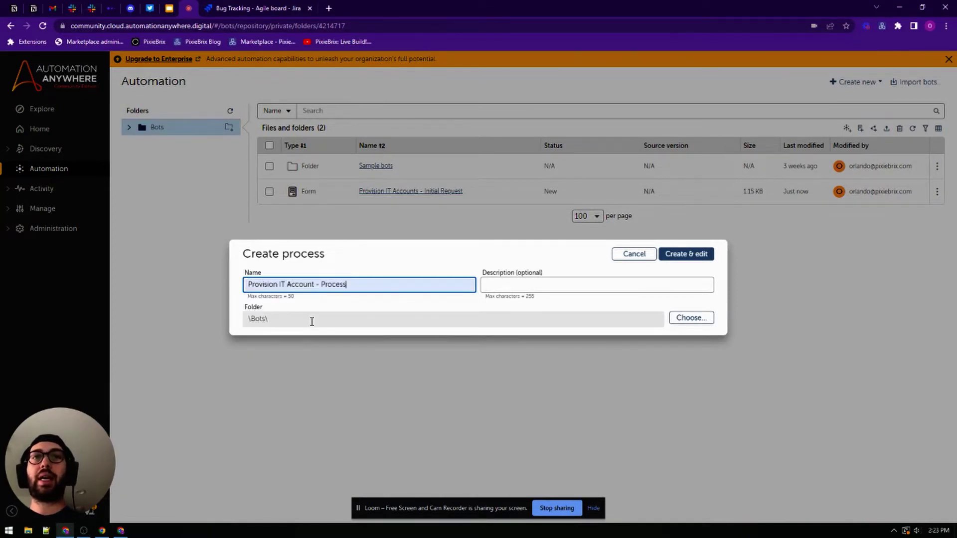
click(681, 255)
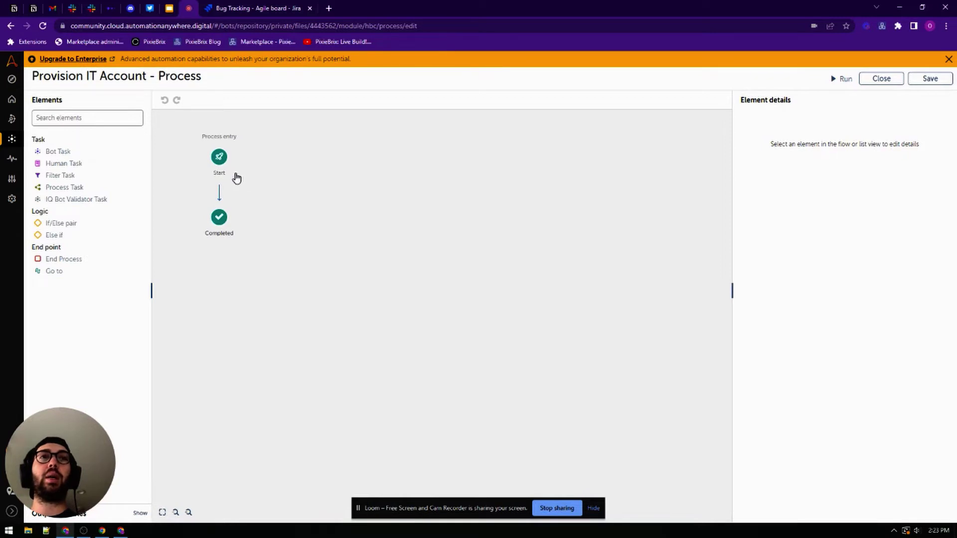
Set the Start element's initial data form to "Provision IT Accounts - Initial Request" and its request title to "Provision Accounts".
click(219, 159)
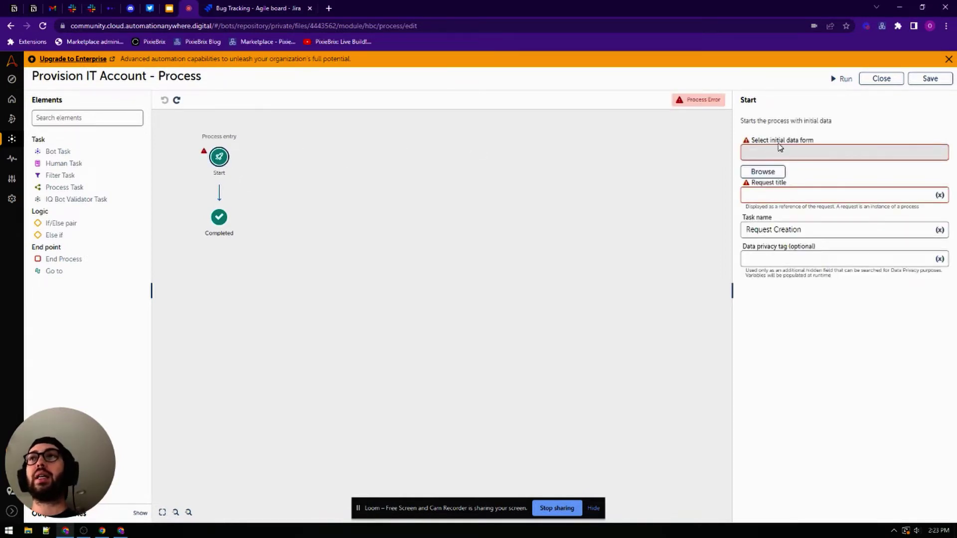
click(765, 172)
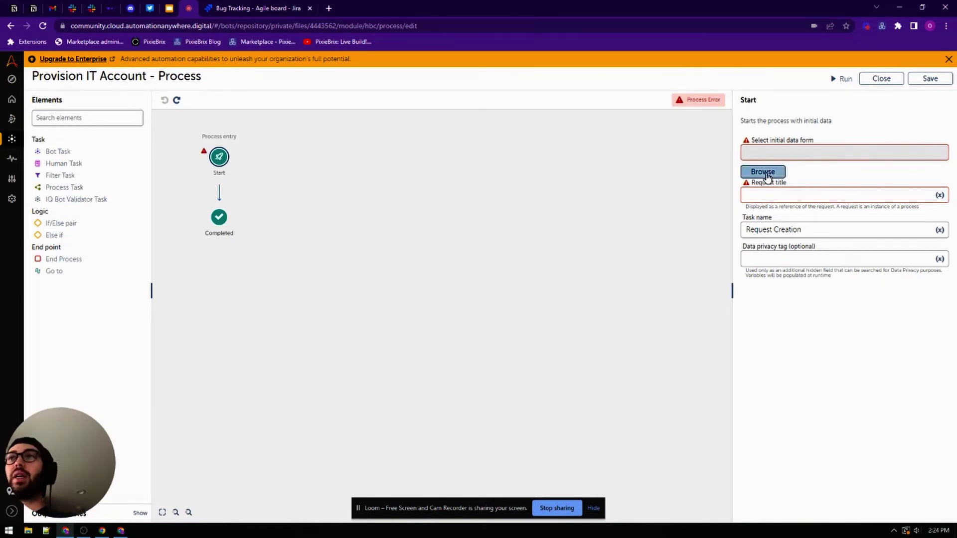
click(622, 188)
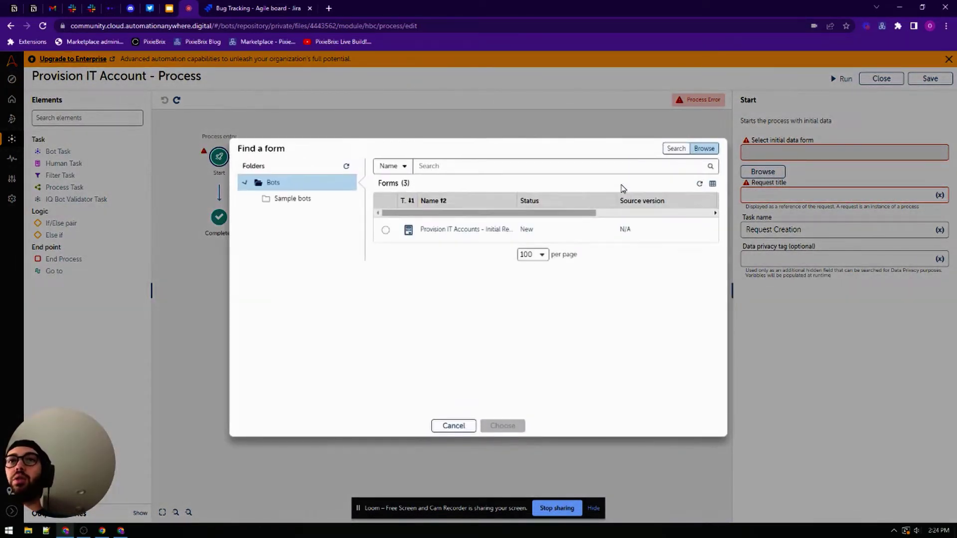
click(387, 234)
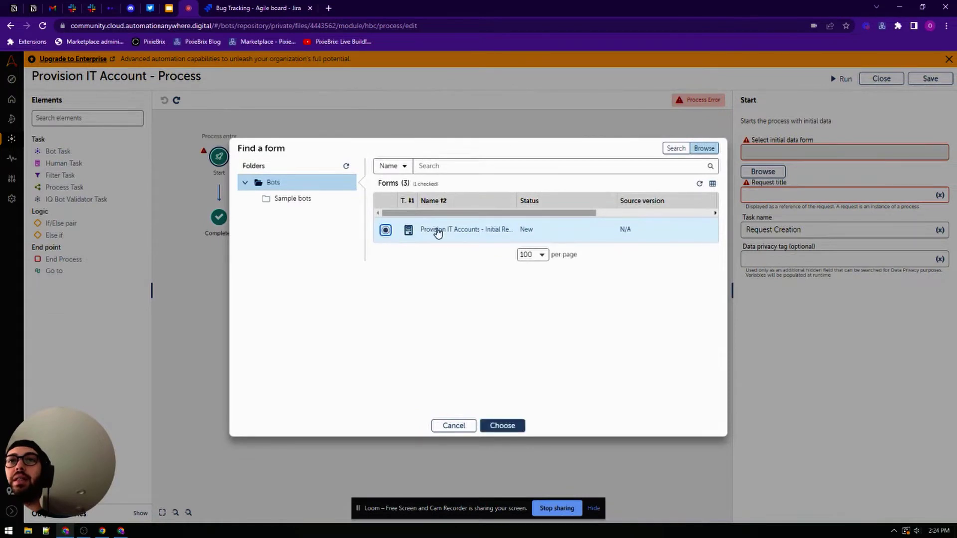
click(503, 426)
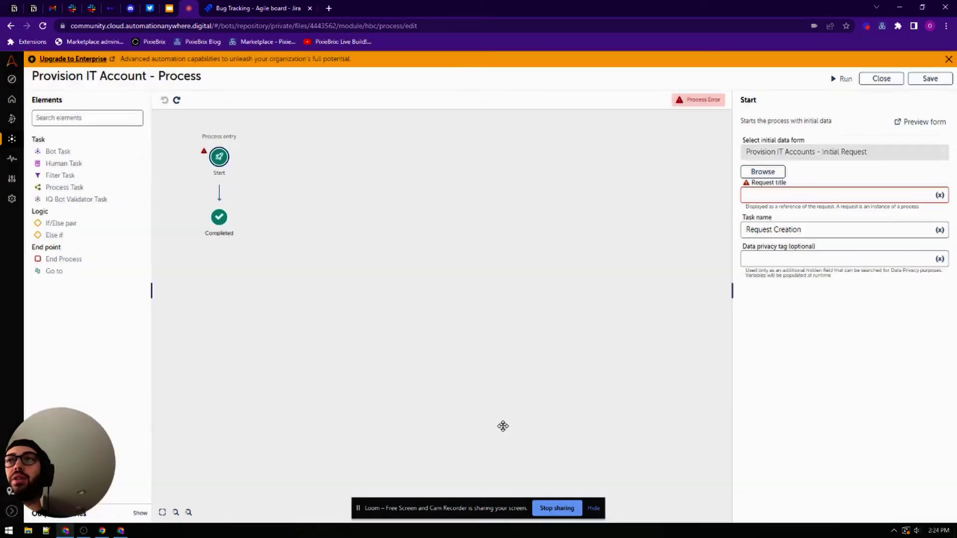
click(785, 195)
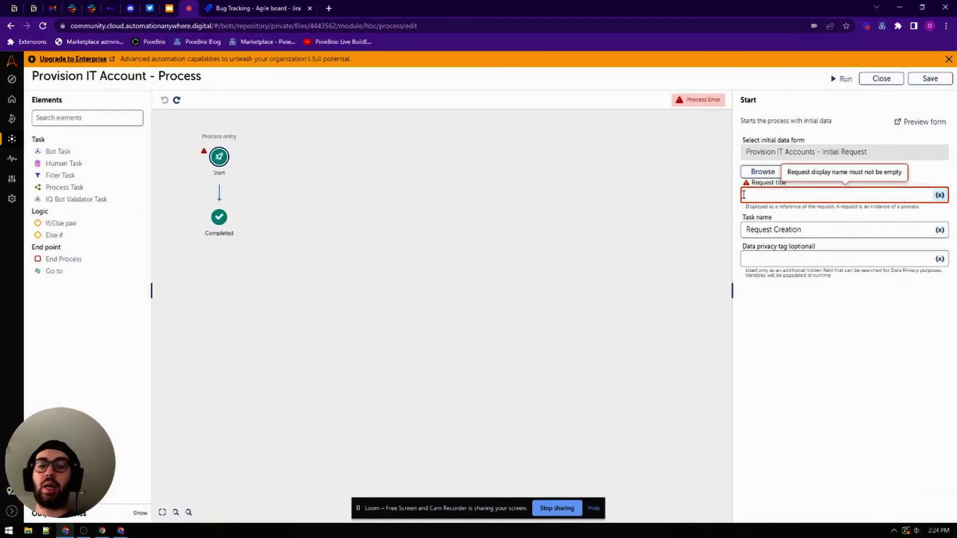
text(I)
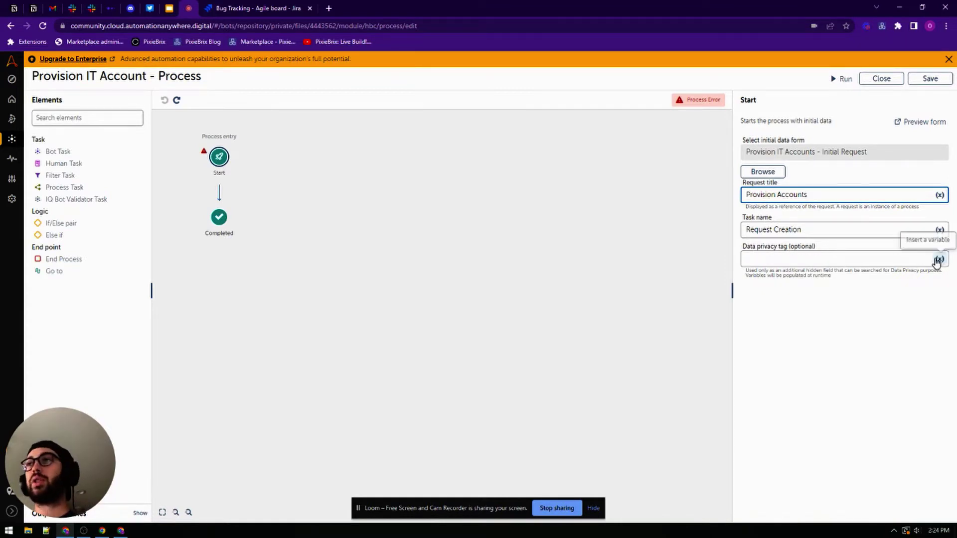
Insert the Request input variable "JIRA Ticked ID" as the Start element's data privacy tag and save the process.
click(940, 259)
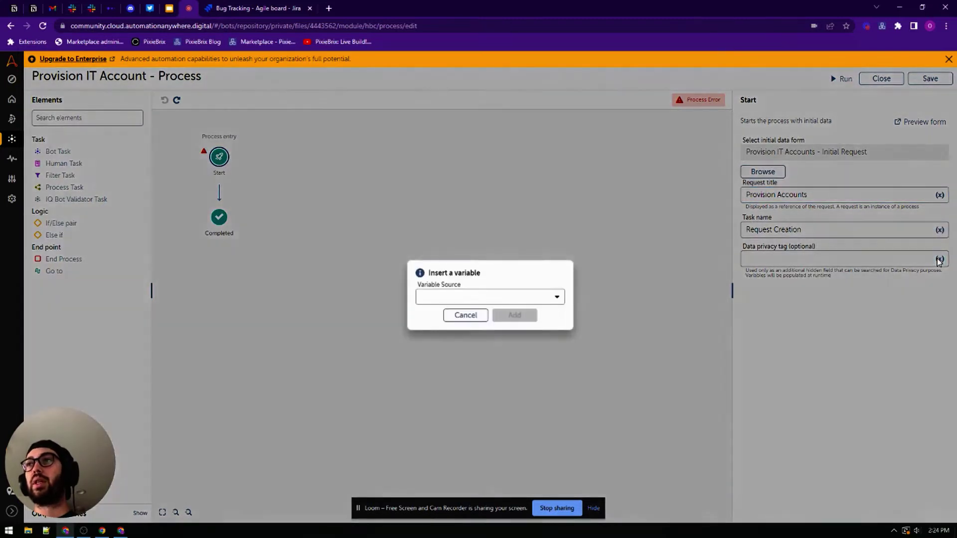
click(503, 299)
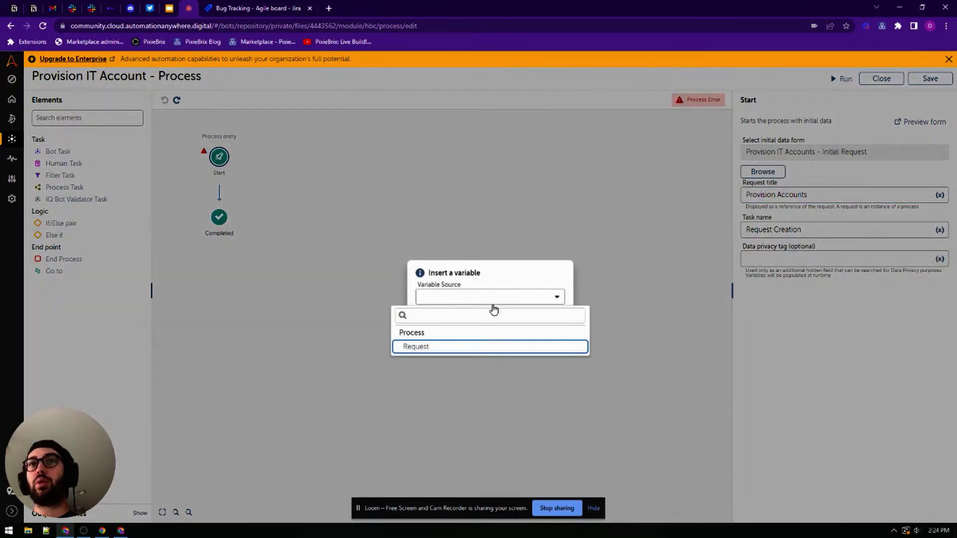
click(418, 348)
click(440, 325)
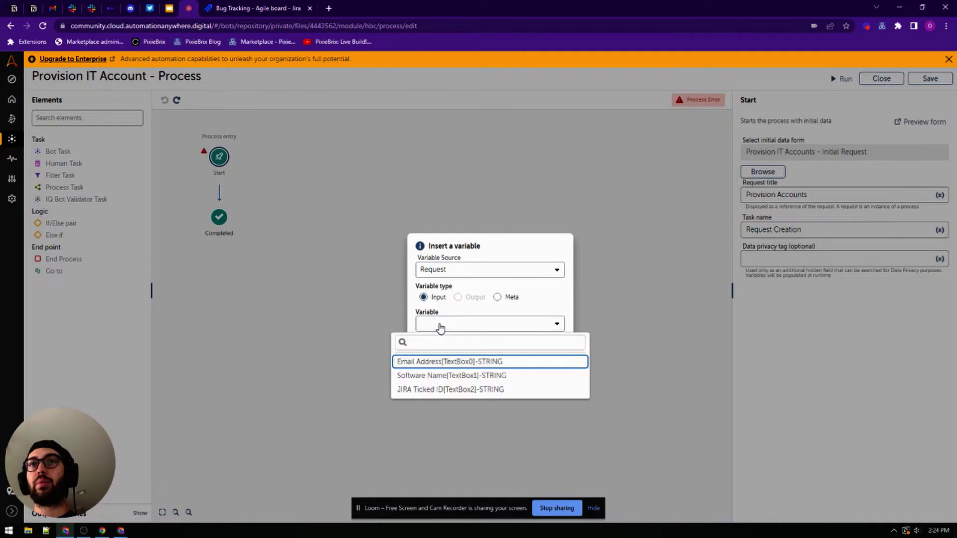
click(432, 390)
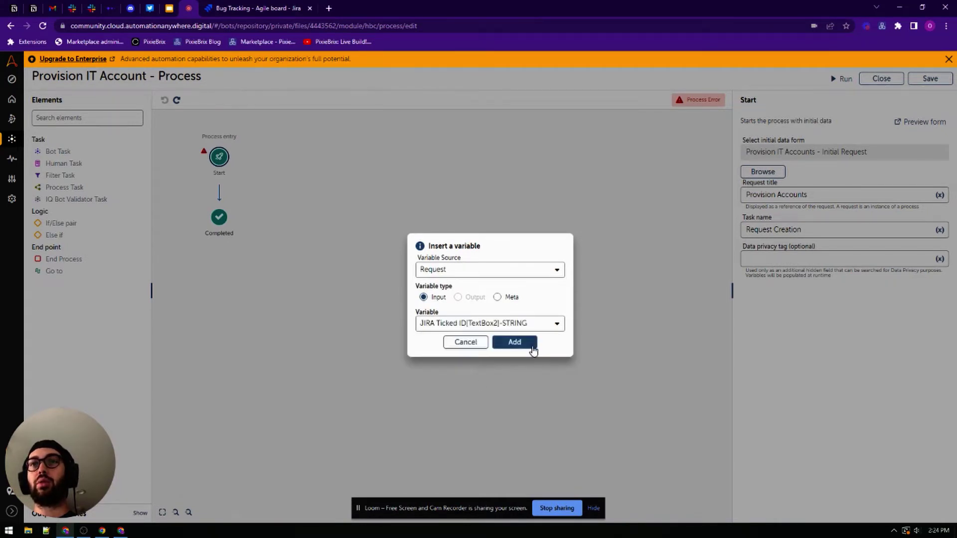
click(514, 343)
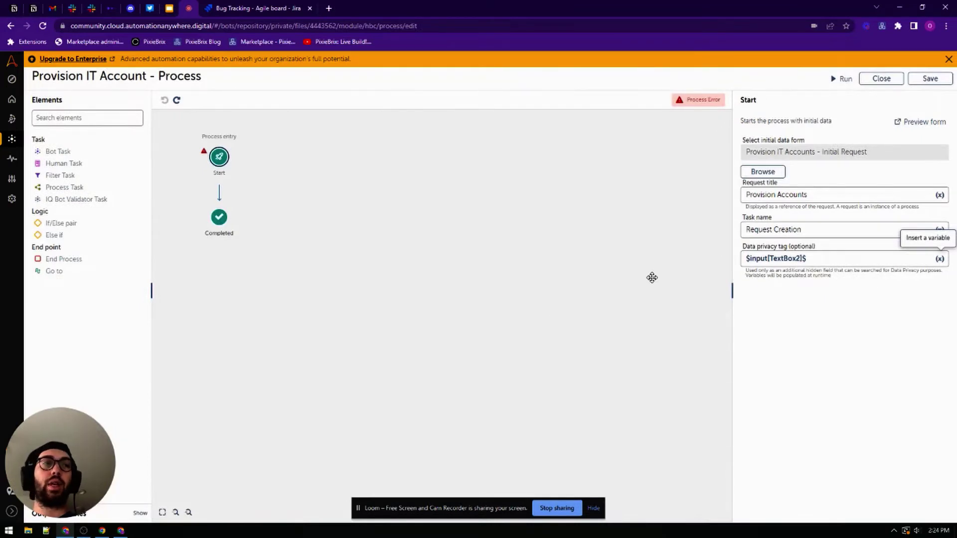
click(844, 78)
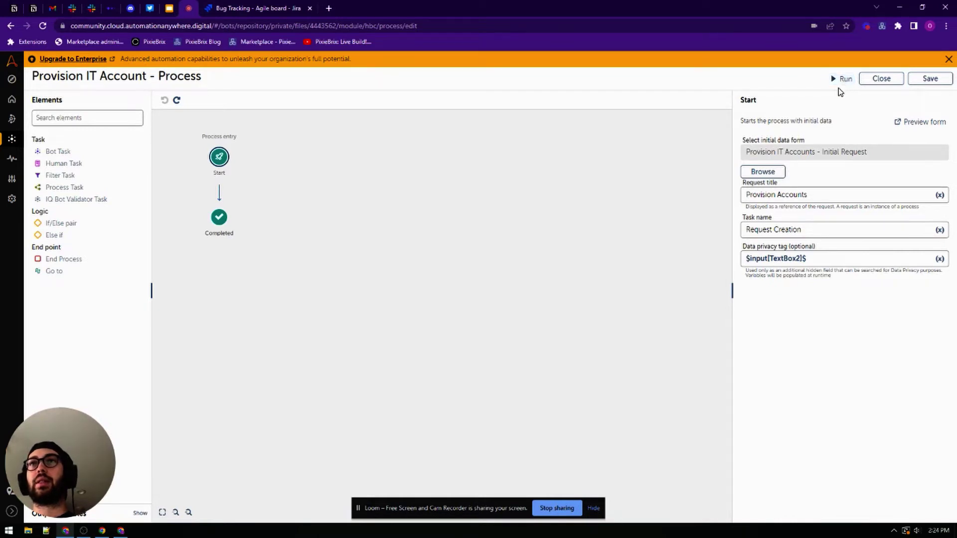
click(918, 82)
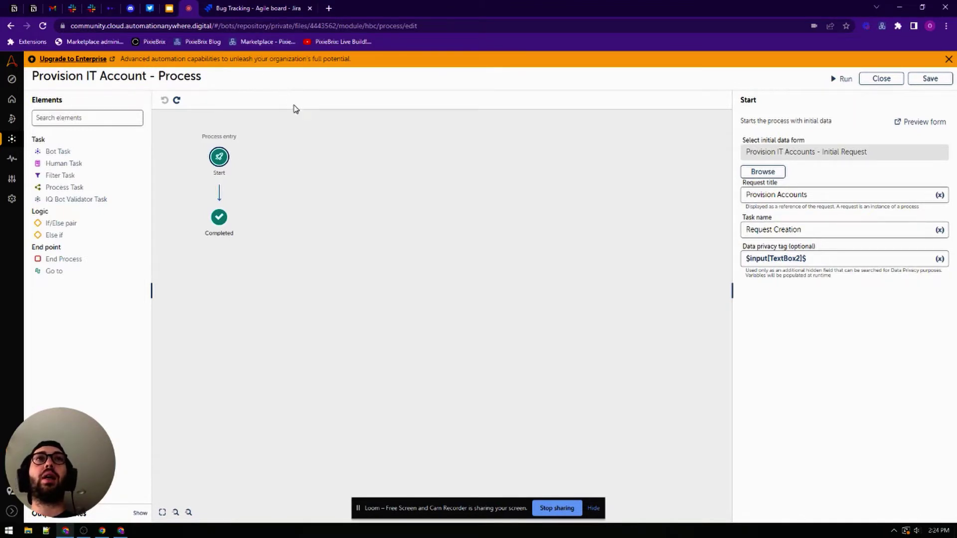
Switch to the Jira board, bring up the PixieBrix editor in DevTools, and open the PIXI-149 issue.
click(277, 11)
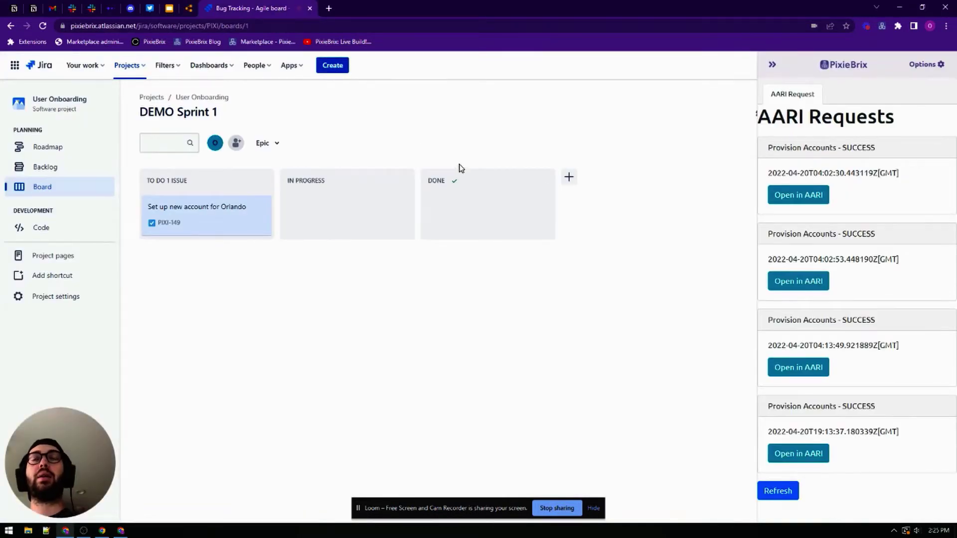
click(882, 29)
key(ctrl+shift+i)
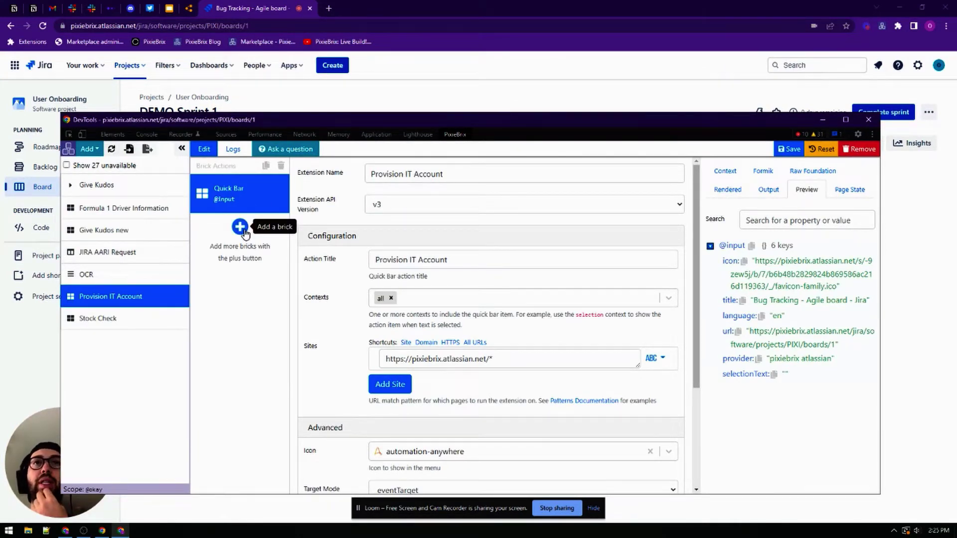
drag(334, 116, 378, 247)
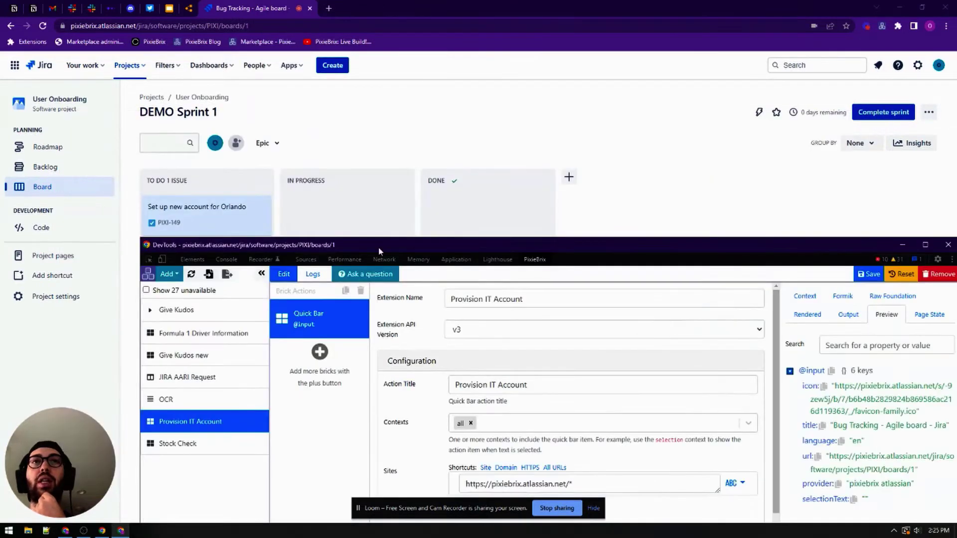
click(228, 226)
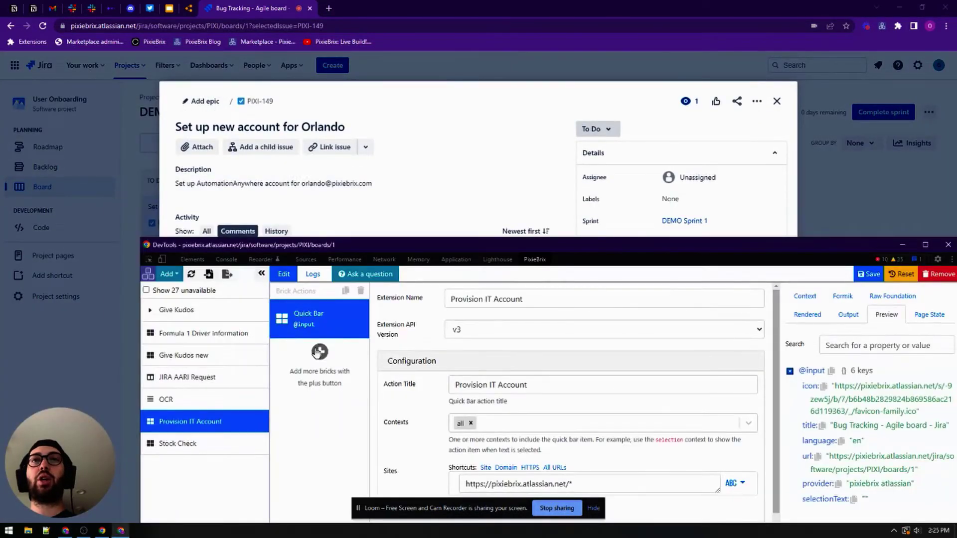
Add a jQuery Selector Reader brick after the Quick Bar brick of the Provision IT Account extension.
click(319, 352)
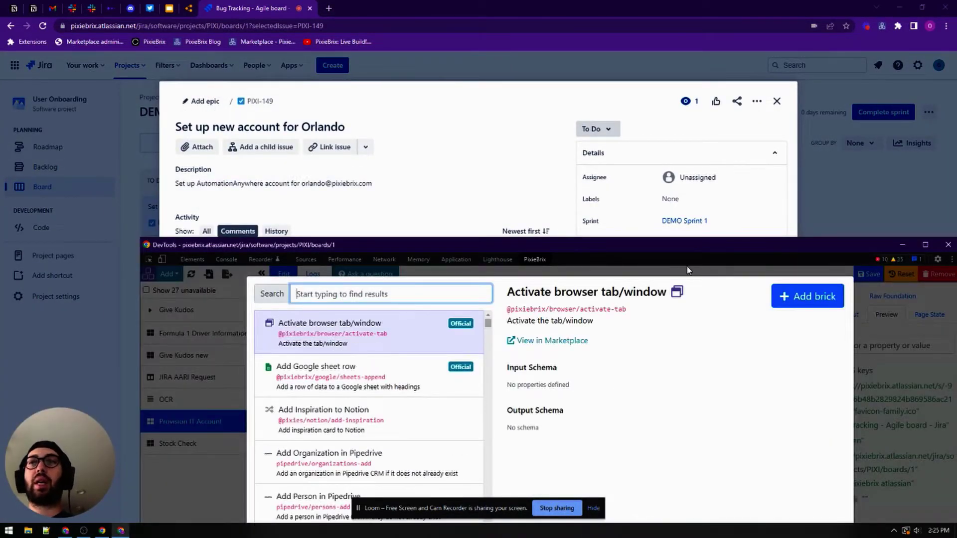
text(jQuery)
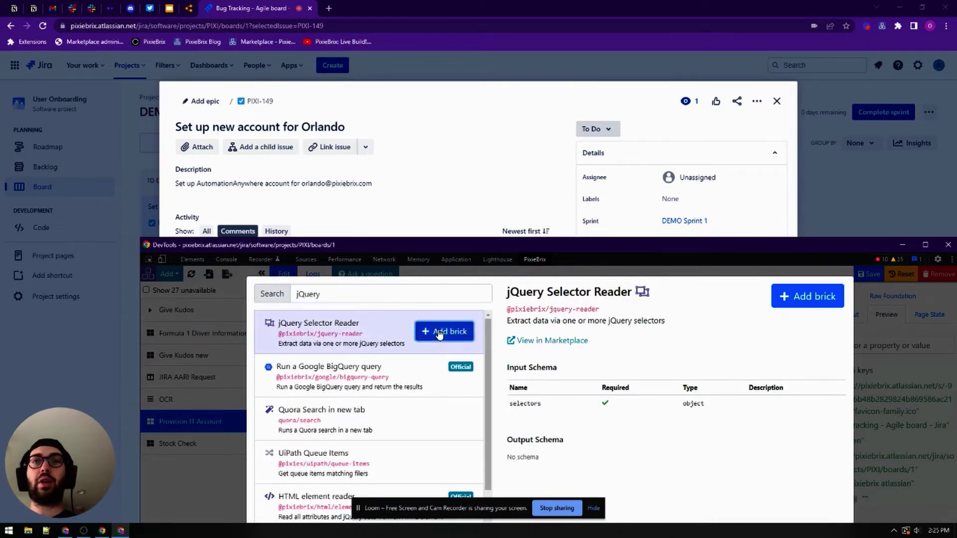
click(439, 330)
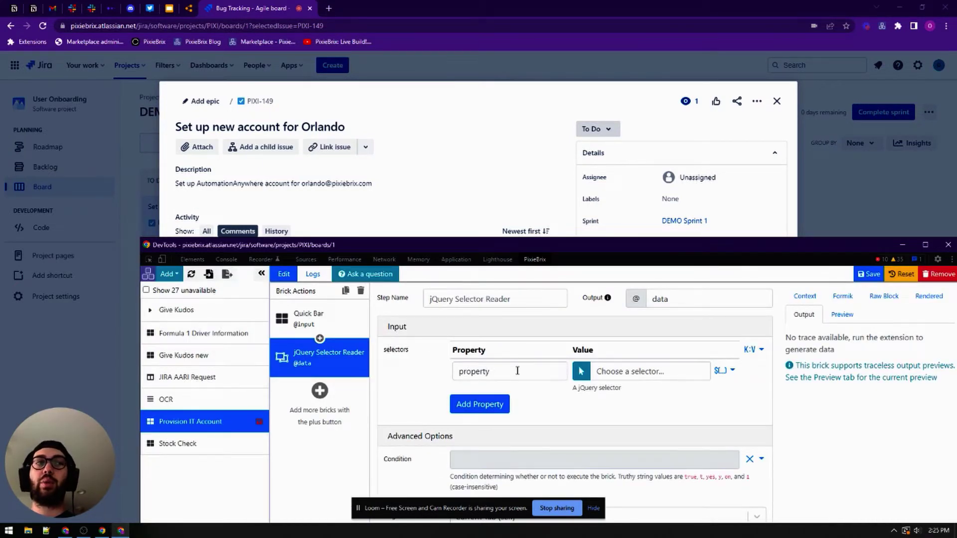
Name the reader's property "issueId", pick the PIXI-149 issue link on the page as its selector, and save the extension.
click(517, 371)
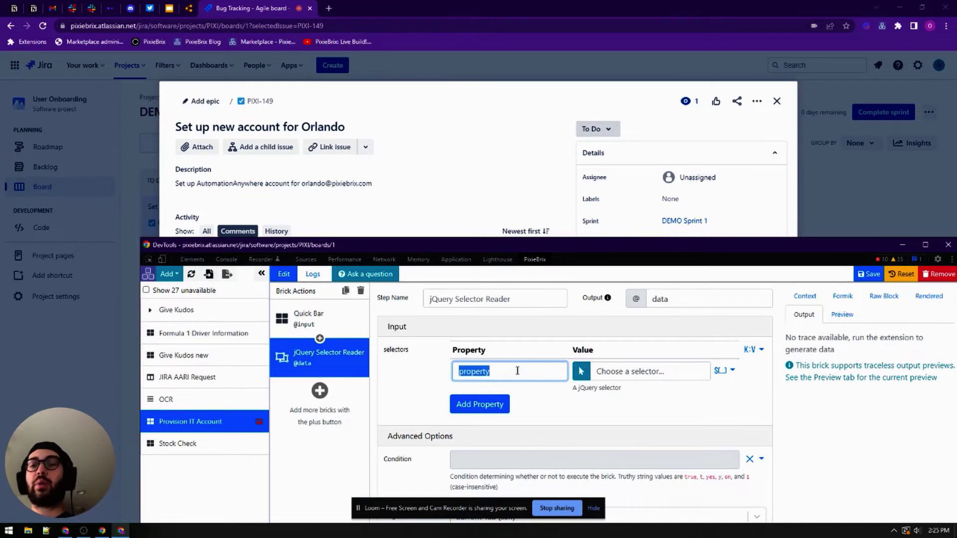
text(issueId)
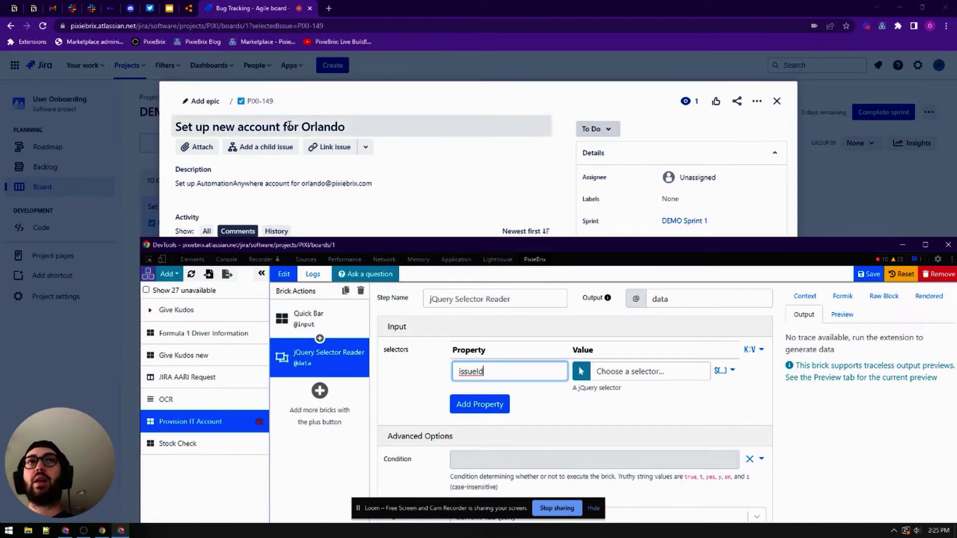
click(581, 373)
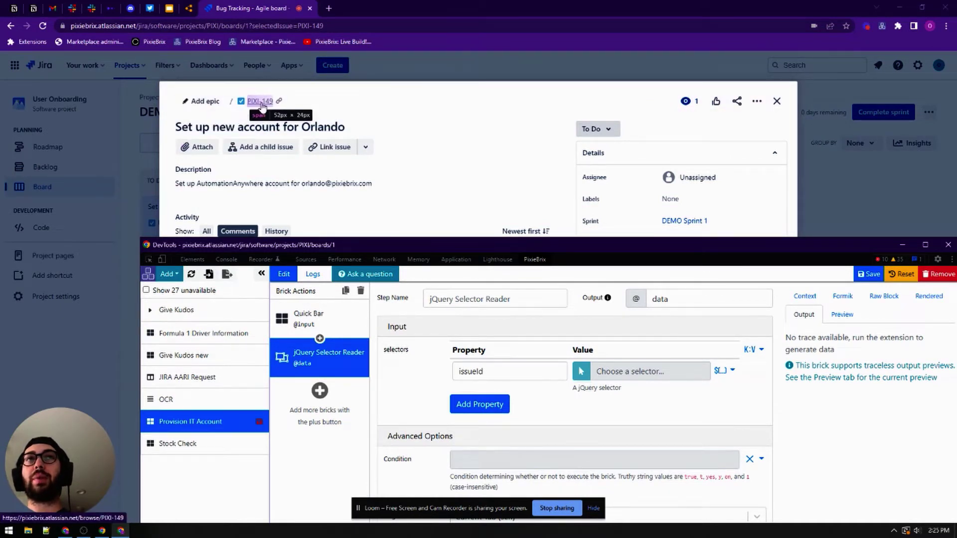
click(261, 105)
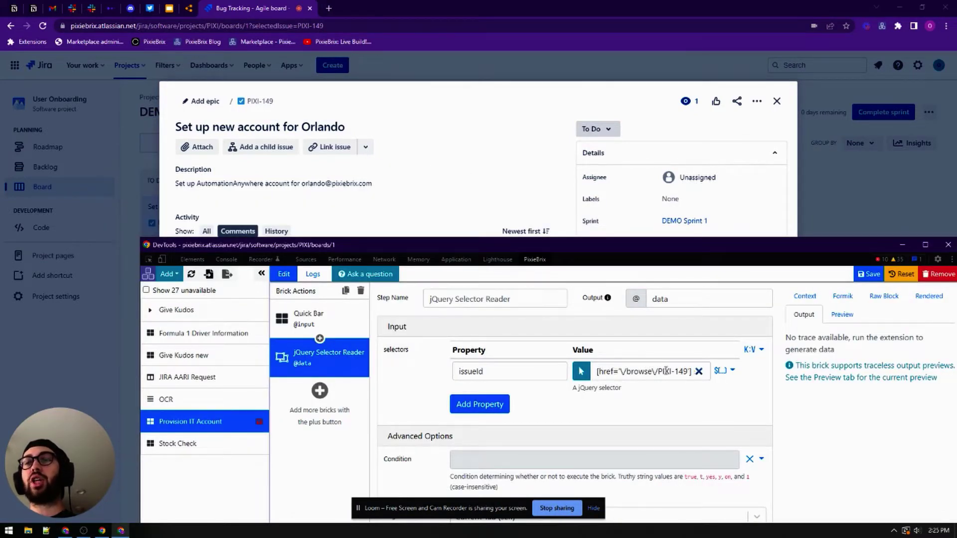
drag(522, 242, 493, 127)
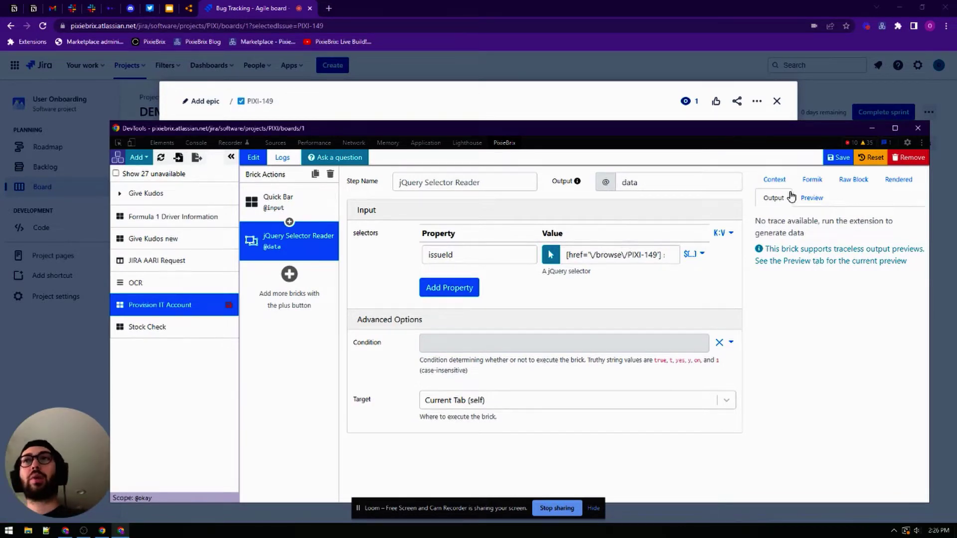
click(839, 158)
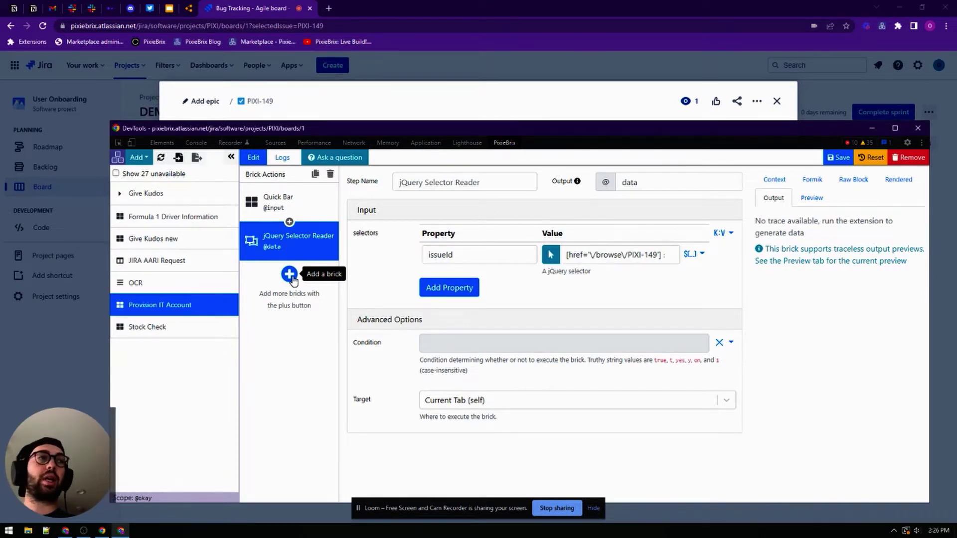
Add a "Show a modal or sidebar form" brick after the jQuery Selector Reader brick.
click(289, 275)
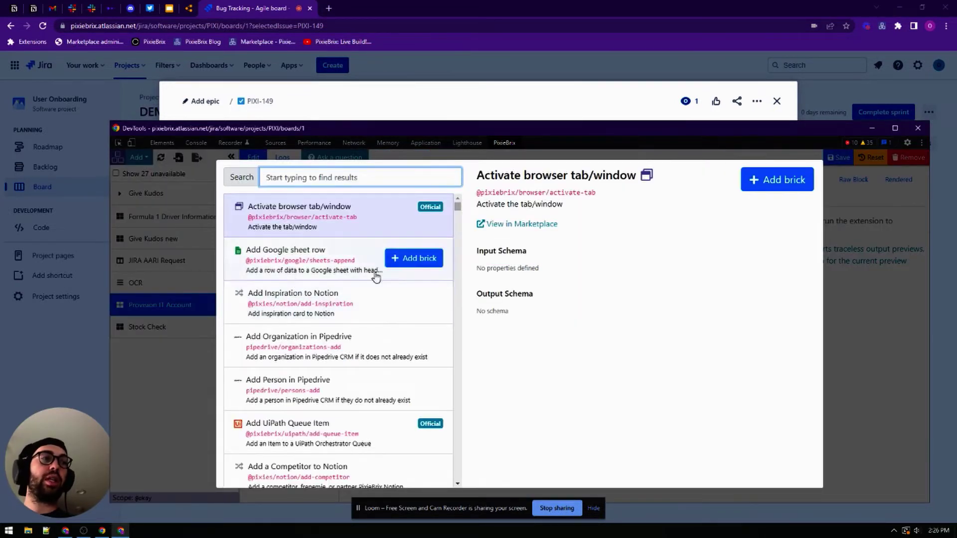
text(Modal)
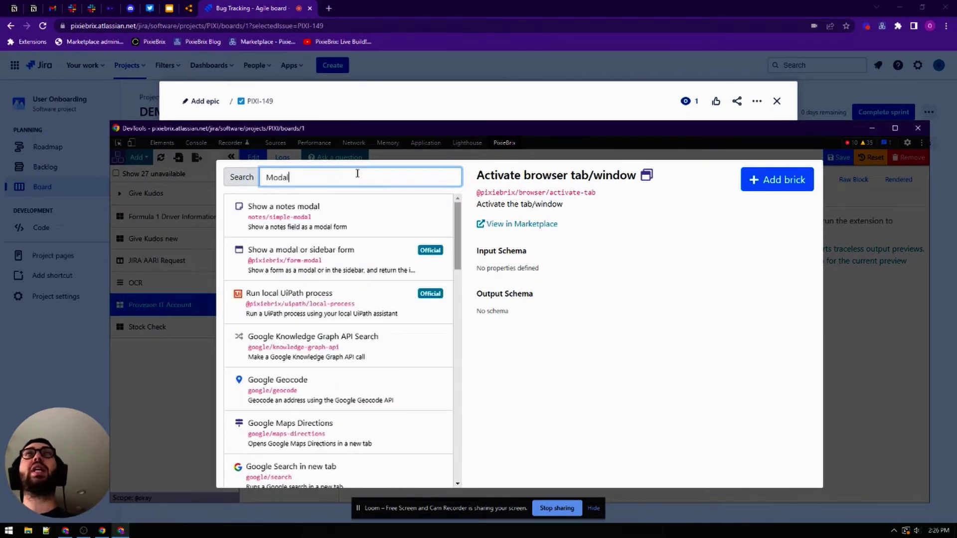
mouse_move(359, 217)
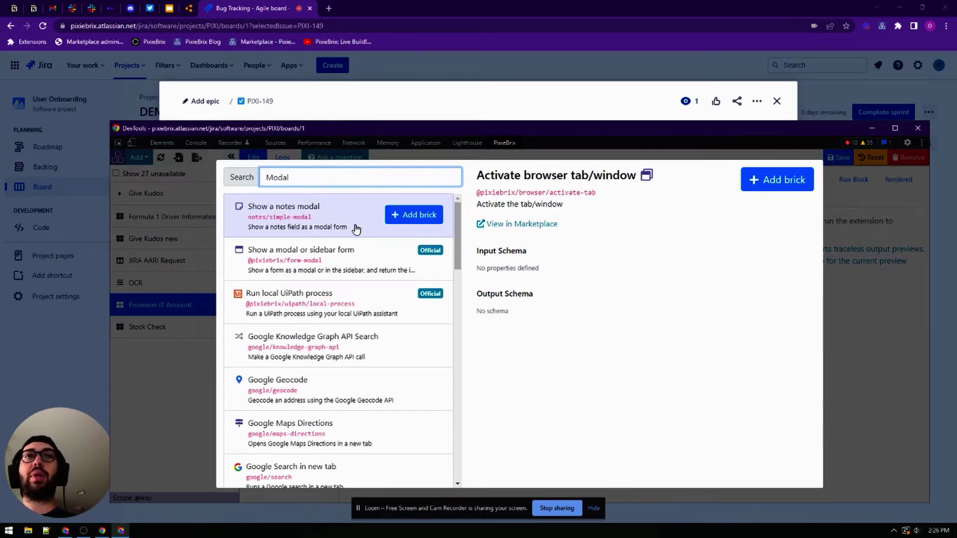
mouse_move(326, 244)
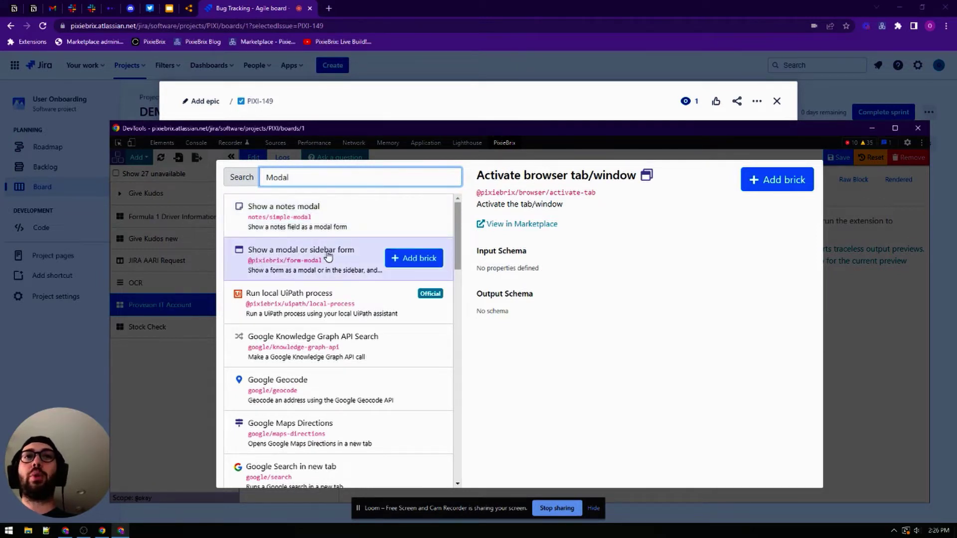
click(418, 260)
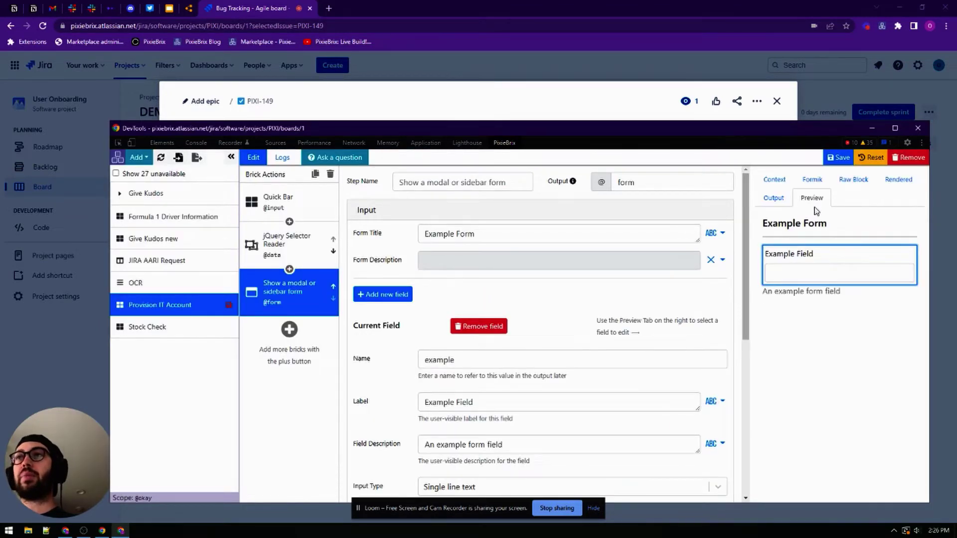
Set the form title to "Provision IT Software".
drag(584, 131, 555, 91)
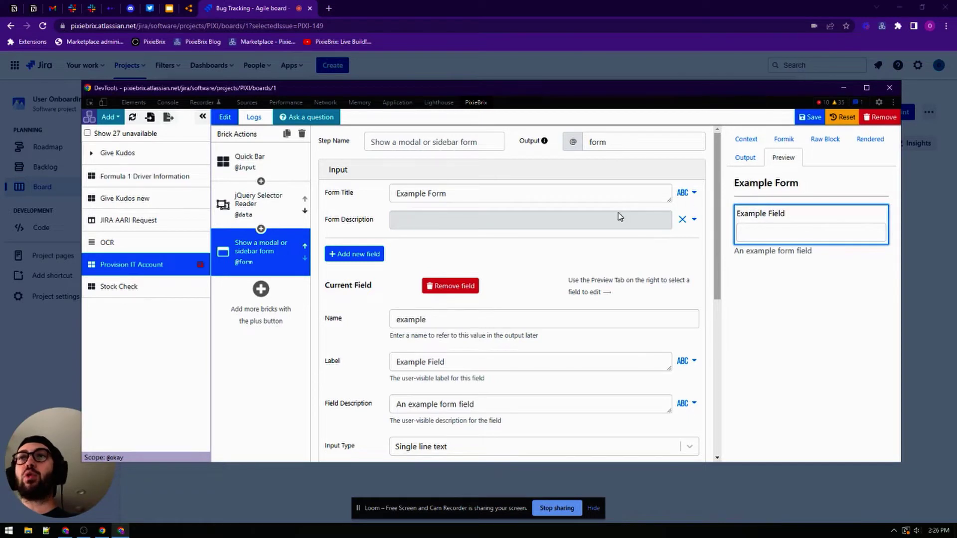
triple_click(467, 193)
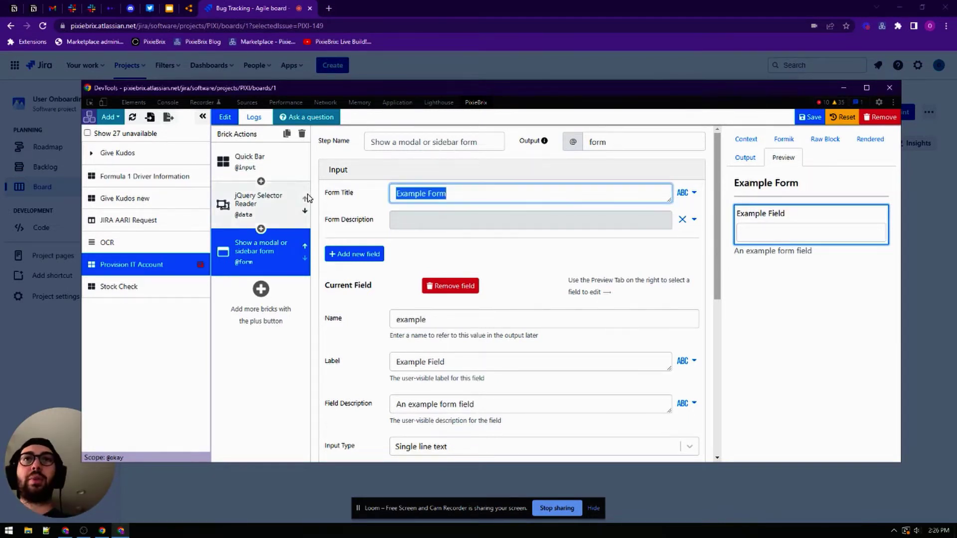
text(Provisio)
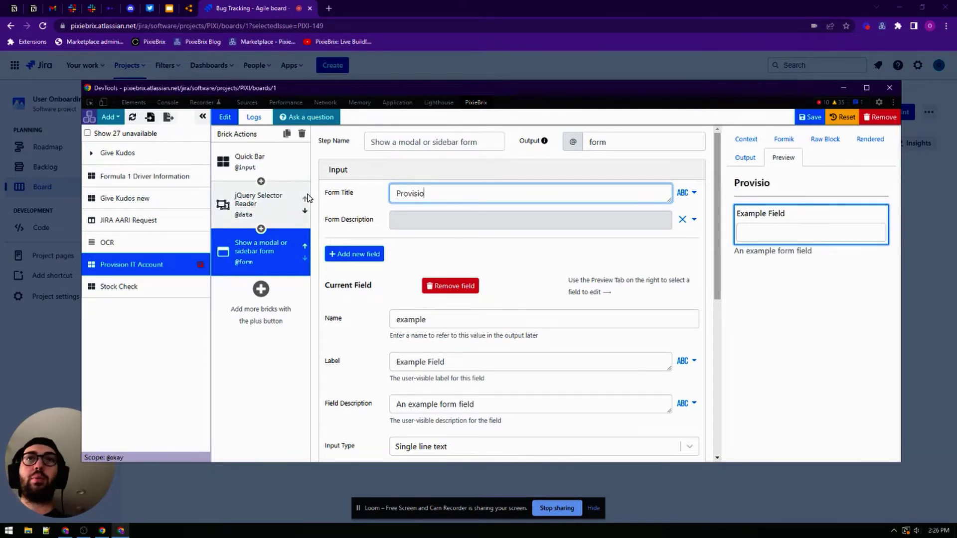
text(n IT Software)
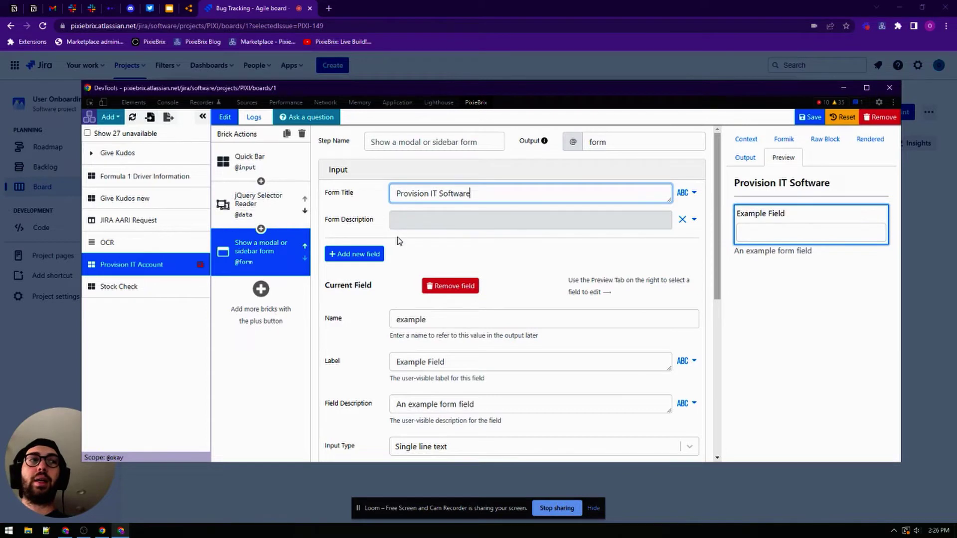
click(417, 256)
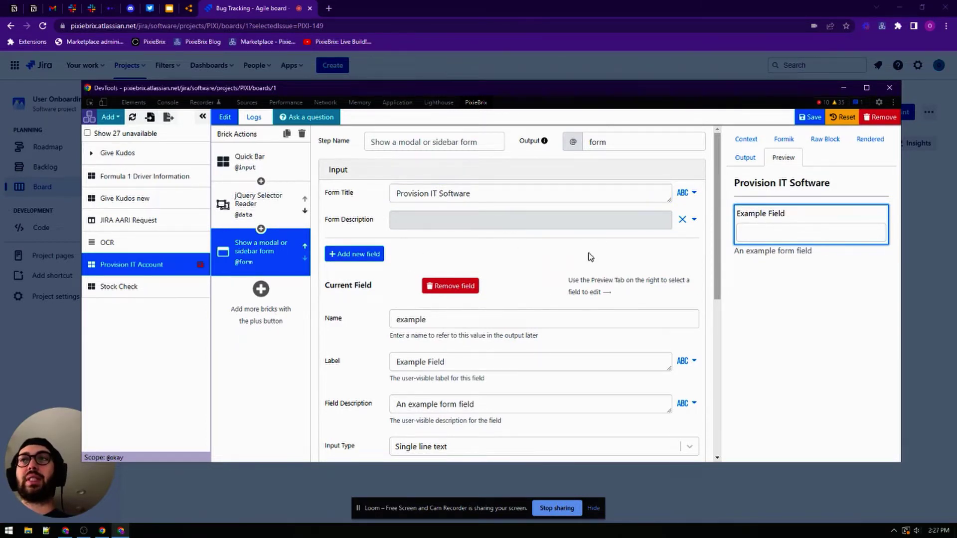
Name the form's example field "email" and label it "Email Address".
double_click(407, 317)
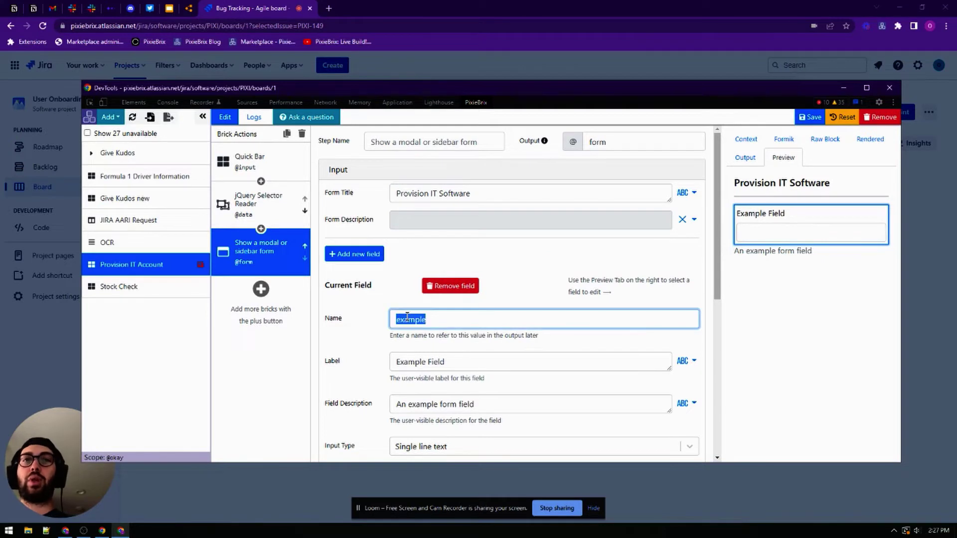
text(email)
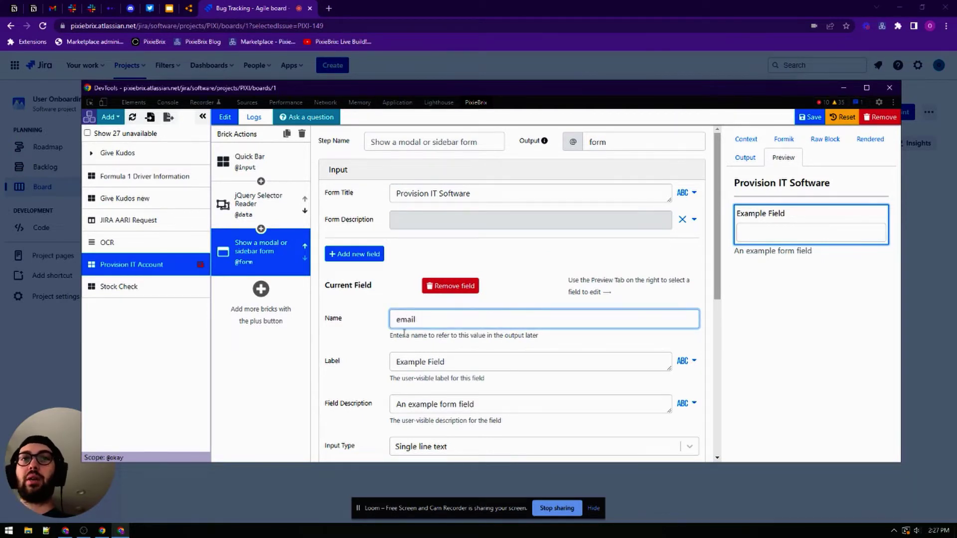
triple_click(418, 362)
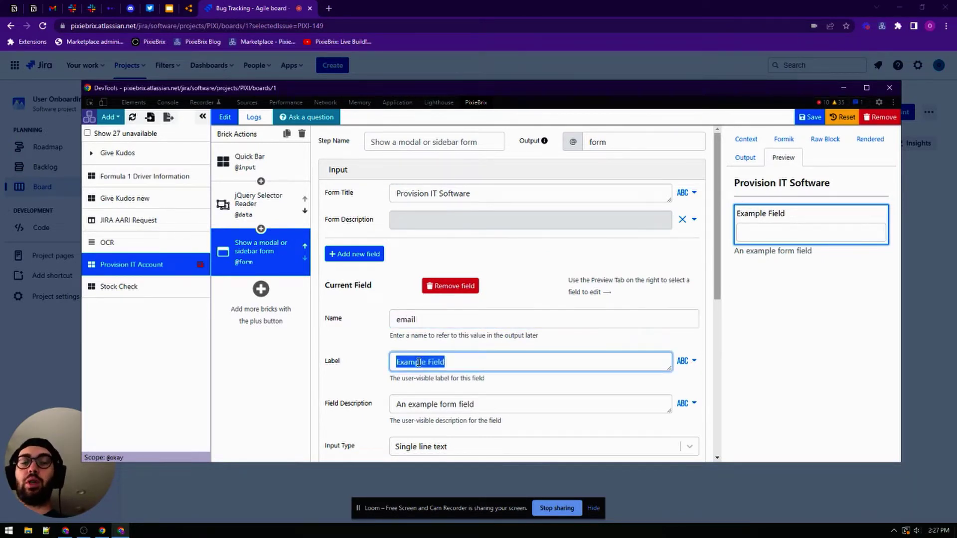
text(Emai)
key(BackSpace)
key(BackSpace)
key(BackSpace)
text(mail A)
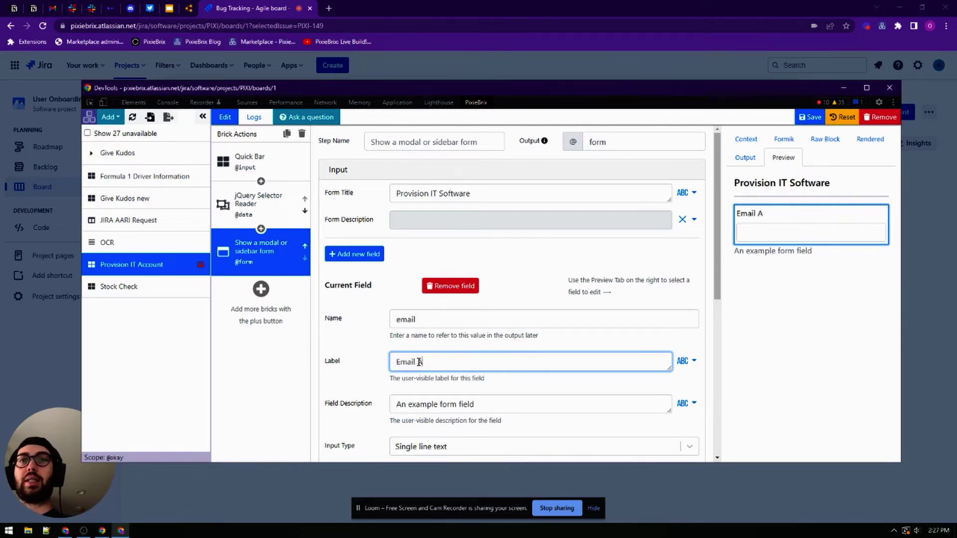
text(ddress)
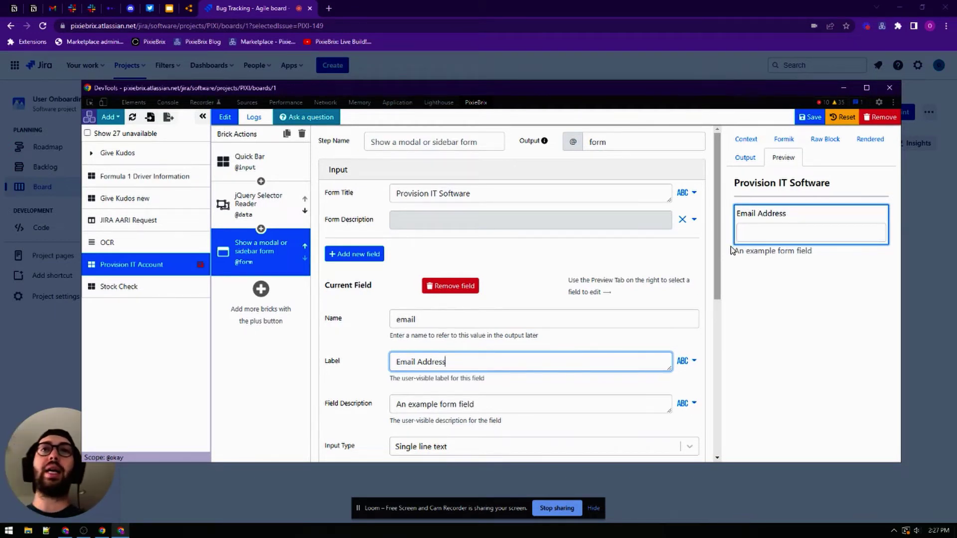
Describe the email field as "The user's email address" and set its input type to Email.
scroll(490, 335, down, 2)
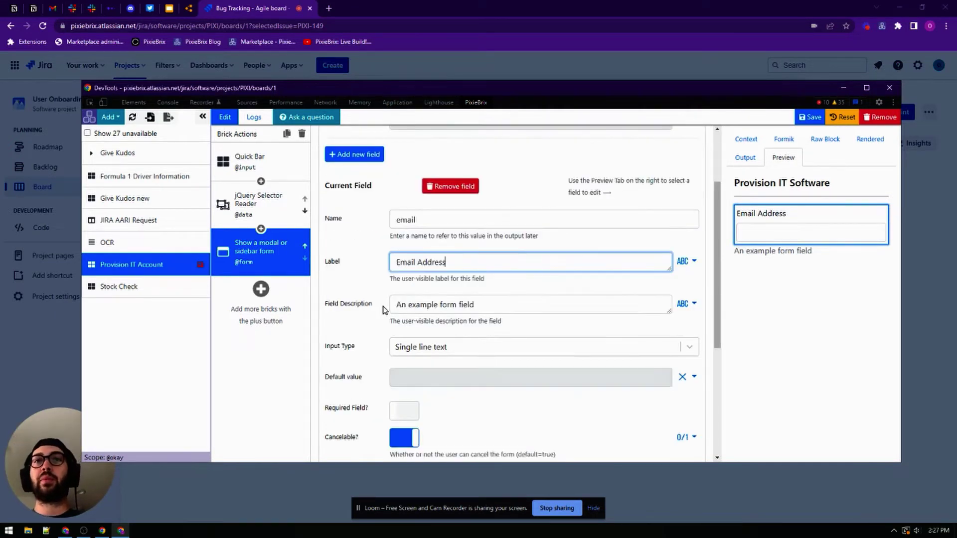
triple_click(419, 304)
text(The user's)
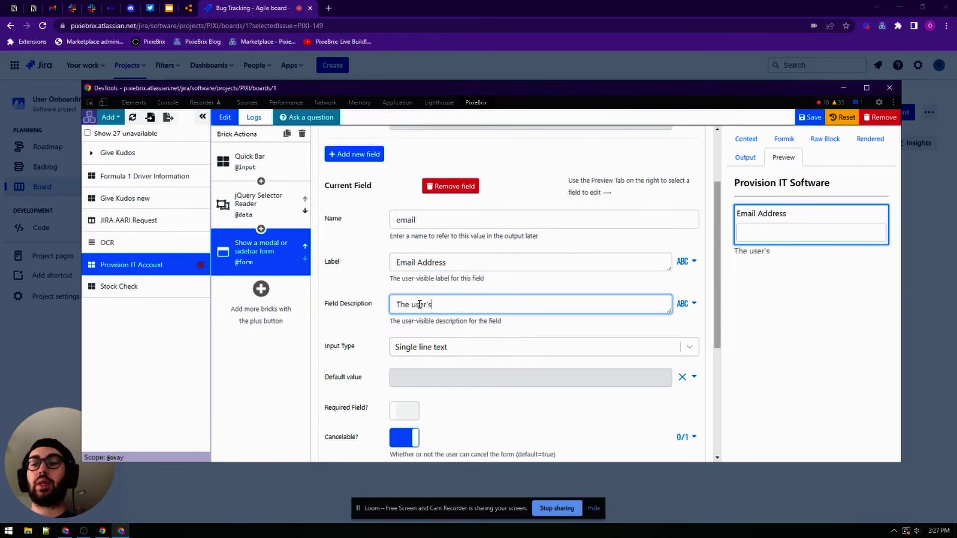
text( email address)
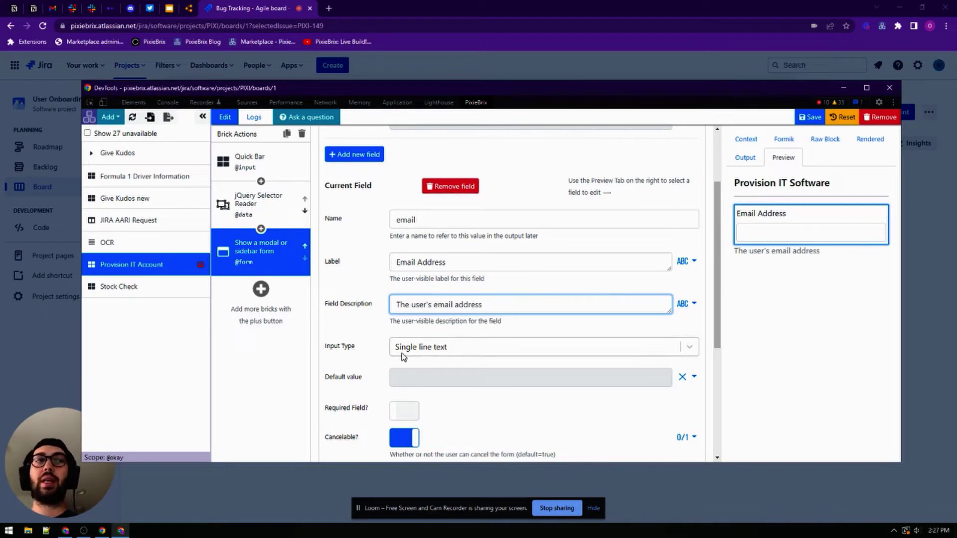
click(424, 348)
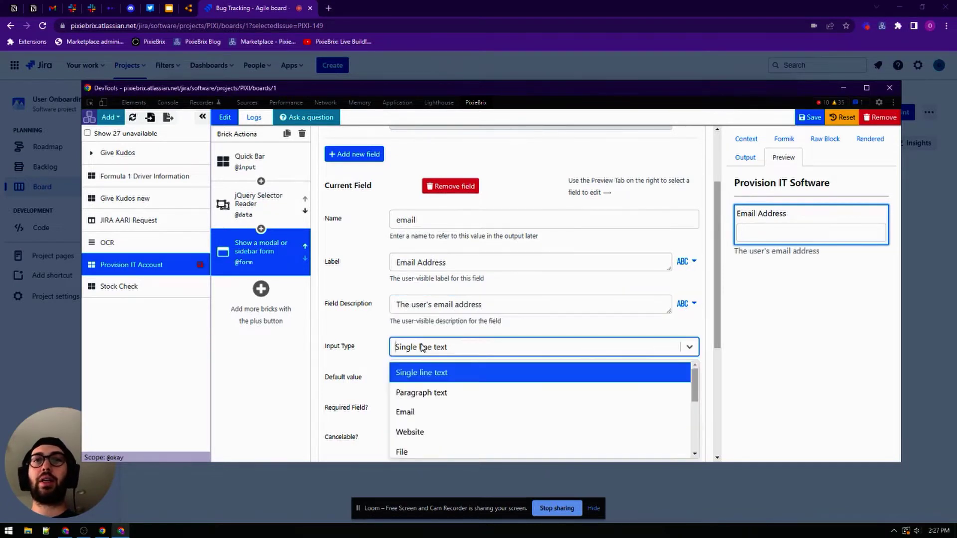
click(403, 414)
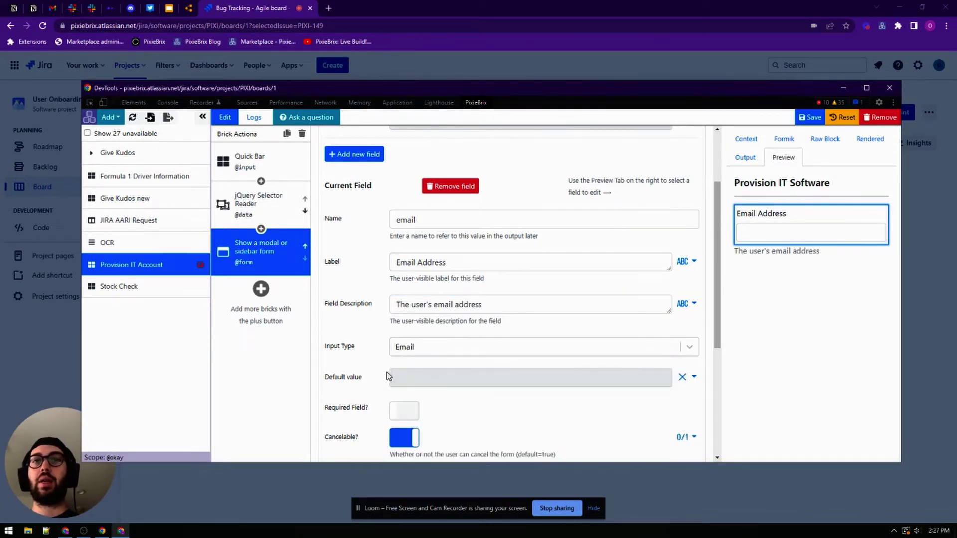
scroll(412, 364, down, 1)
click(419, 329)
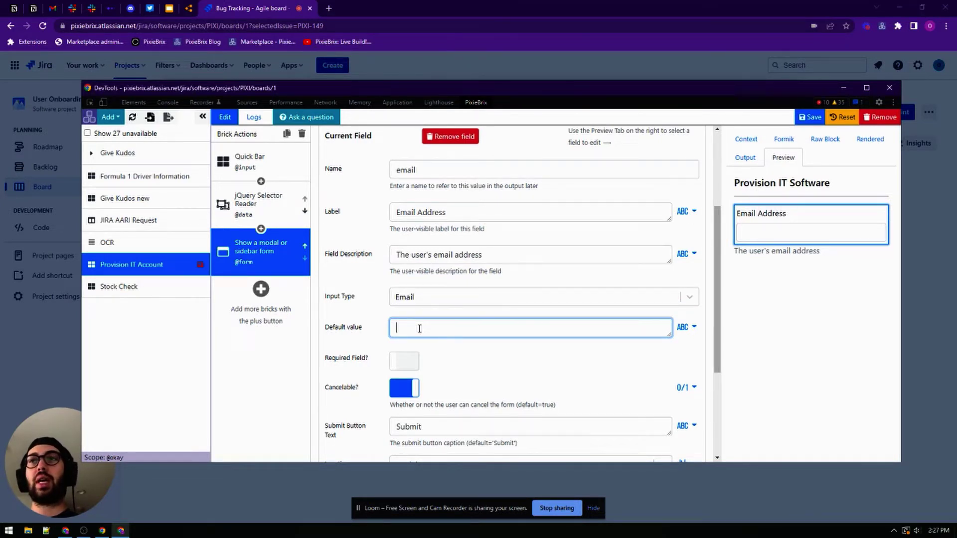
text(@inp)
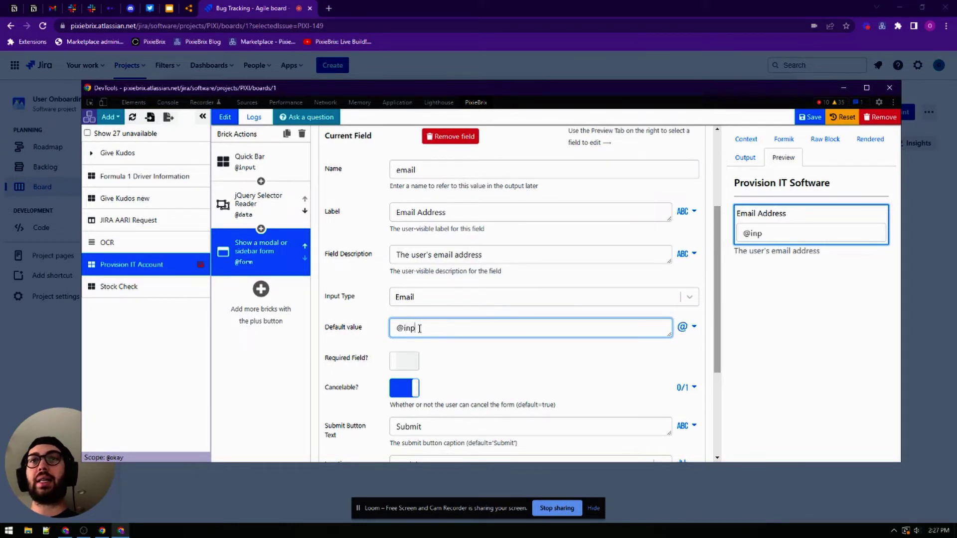
text(ut.selectionText)
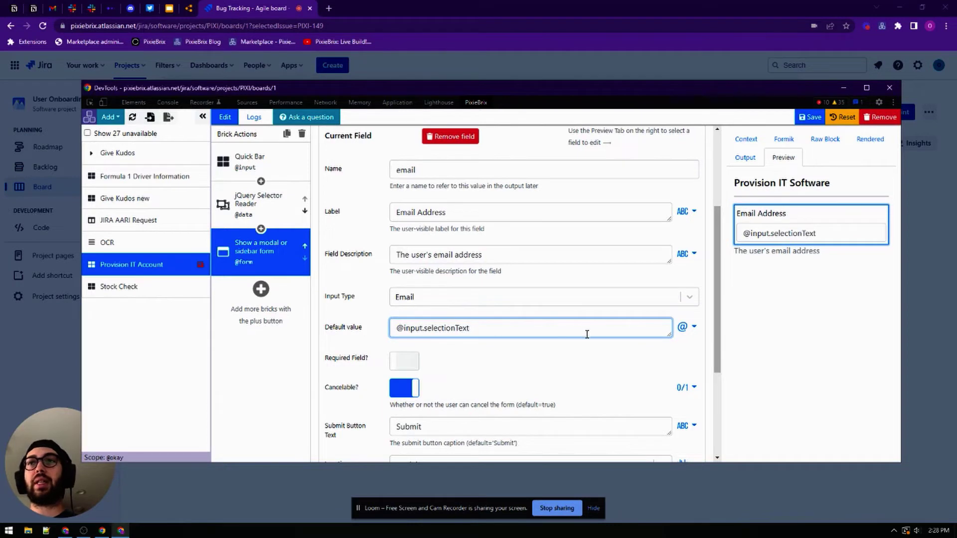
click(497, 358)
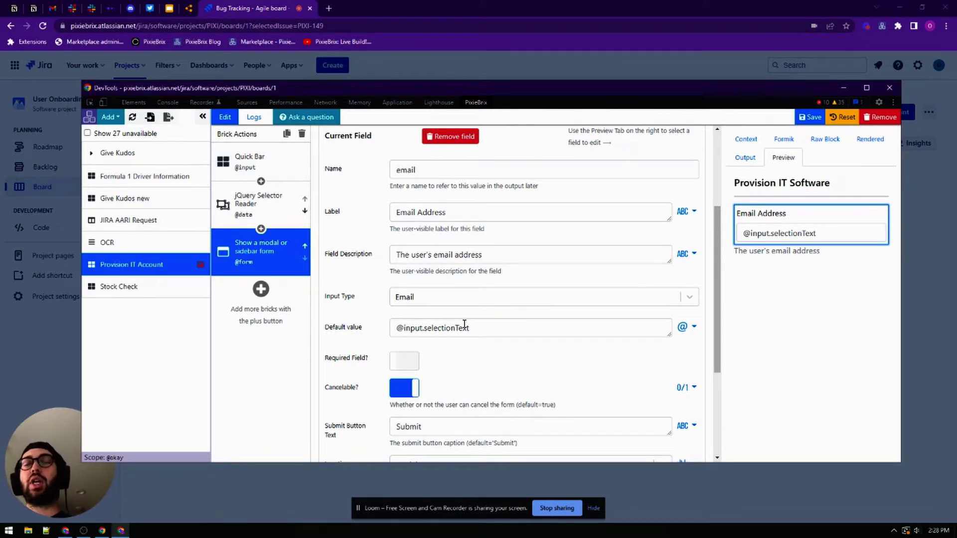
click(412, 364)
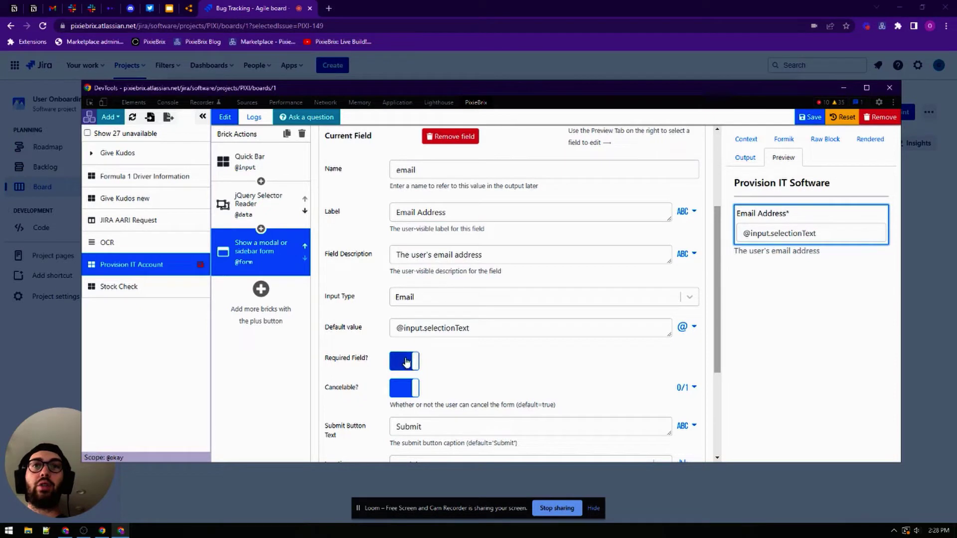
Change the form's submit button text to "Submit request".
scroll(479, 359, down, 3)
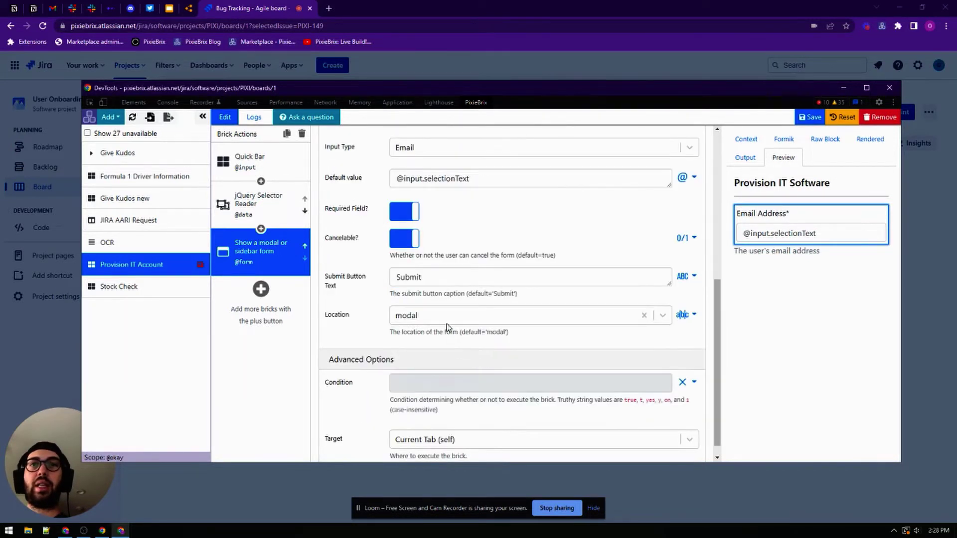
click(439, 279)
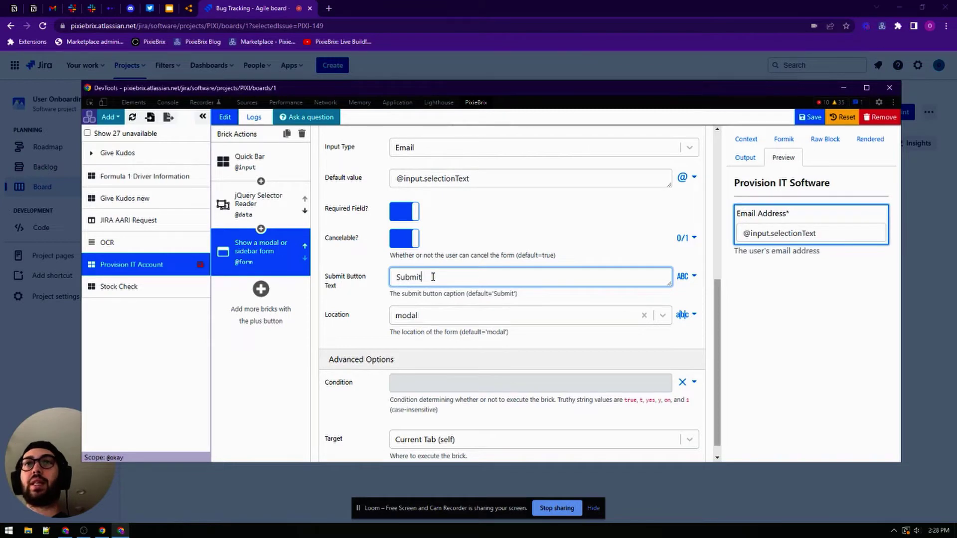
text(request)
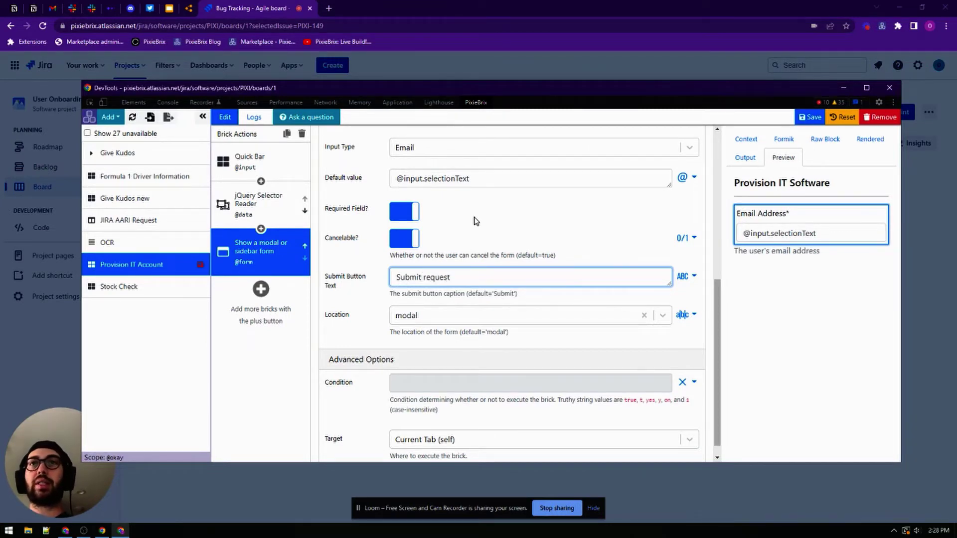
Add a second field to the form and name it "software".
scroll(474, 223, up, 6)
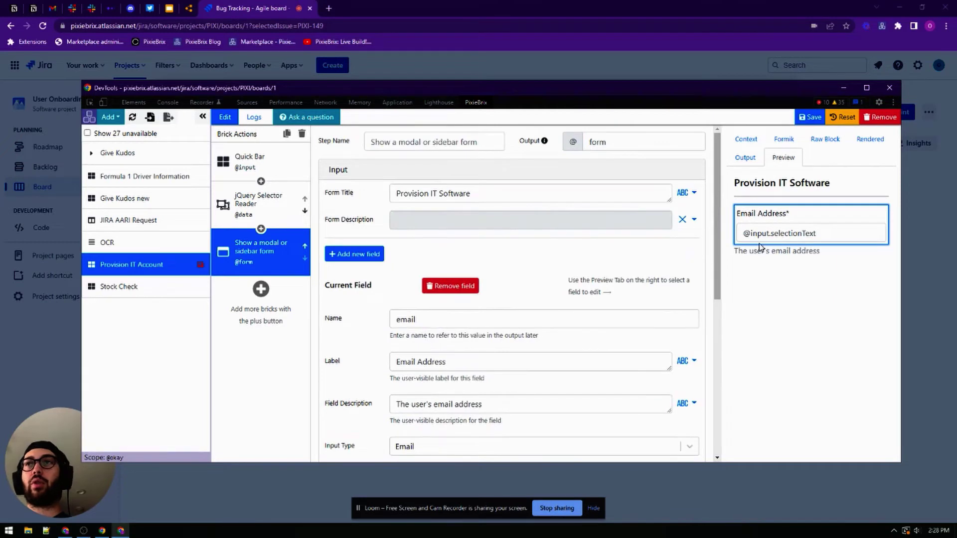
click(337, 256)
click(425, 318)
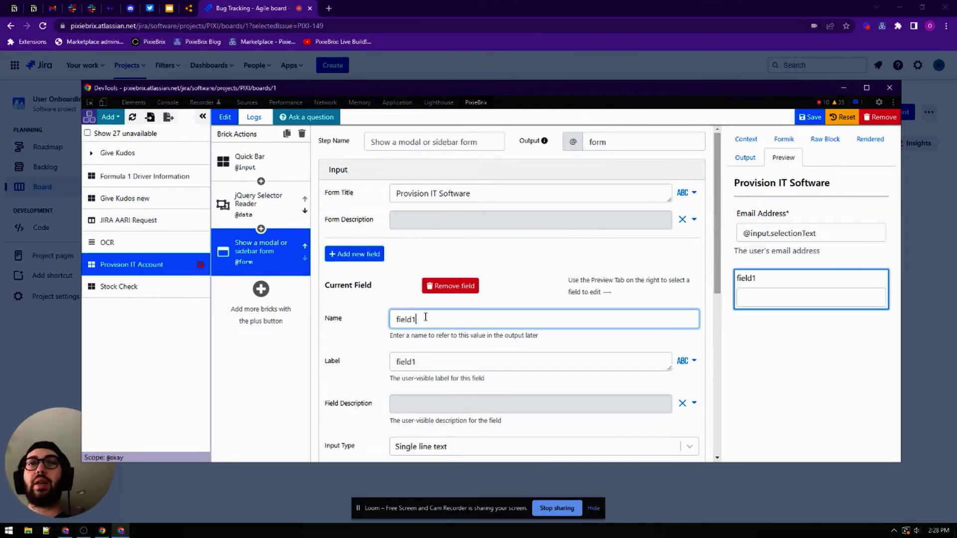
double_click(425, 318)
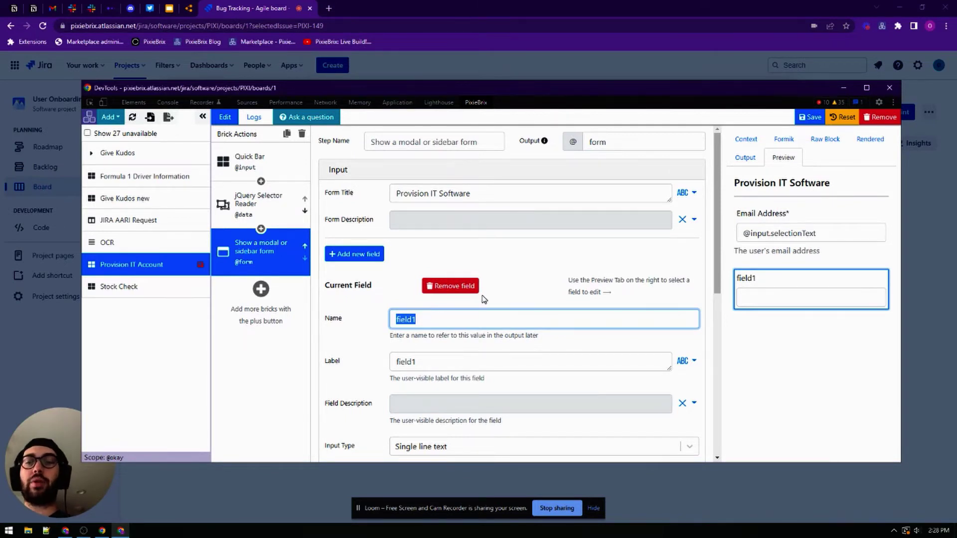
text(software)
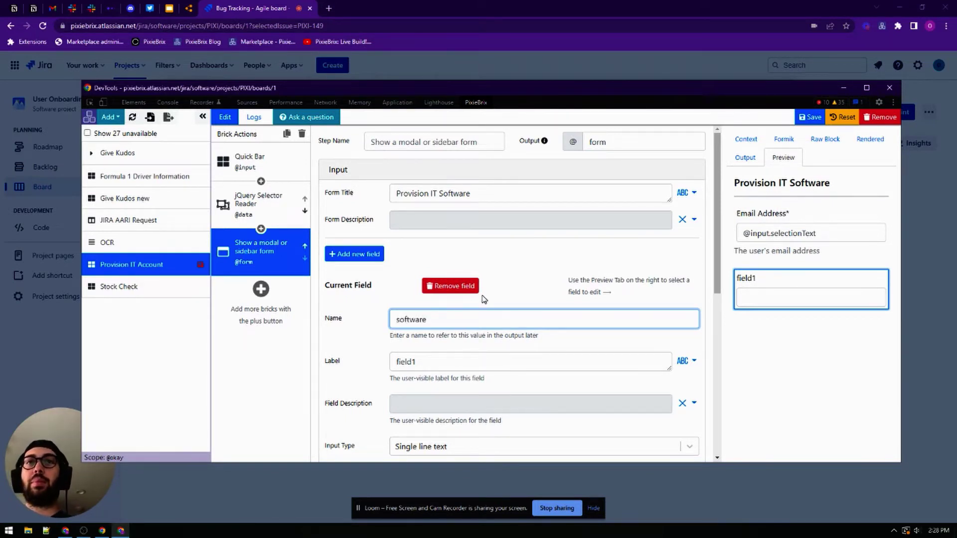
Label the software field "The software to provision".
click(434, 363)
double_click(434, 363)
text(S)
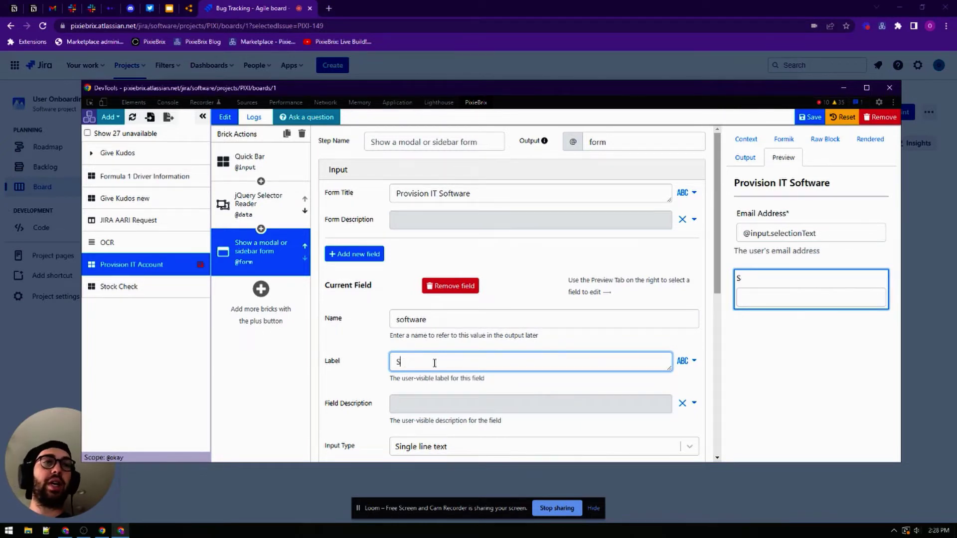
key(BackSpace)
text(The software to)
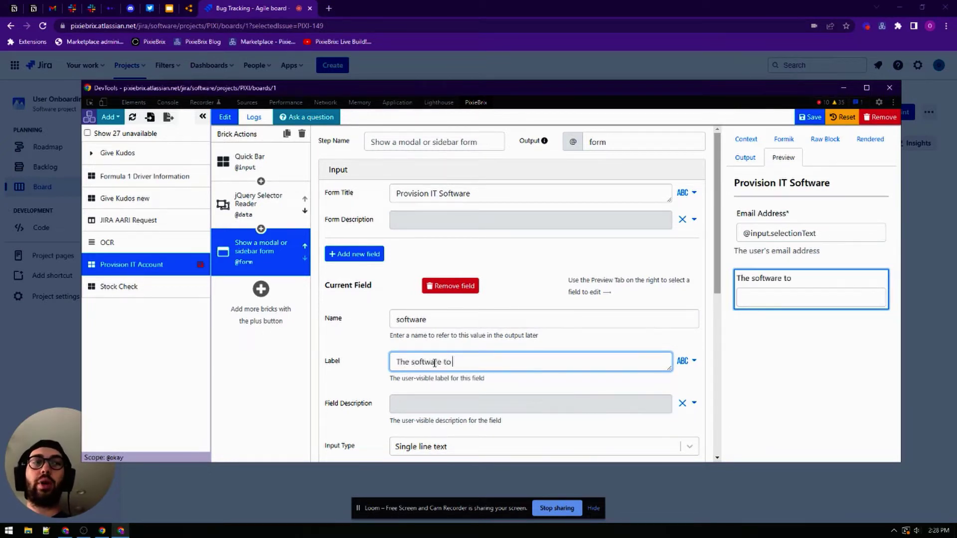
text( provision)
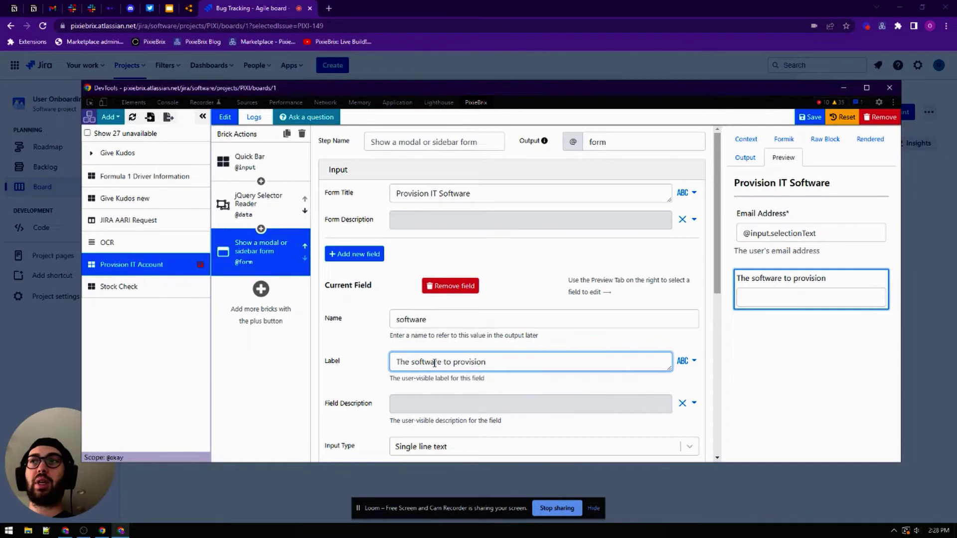
Move the software field's label text into its description, "The software to provision", and set the label to "Software".
click(357, 403)
scroll(357, 402, down, 1)
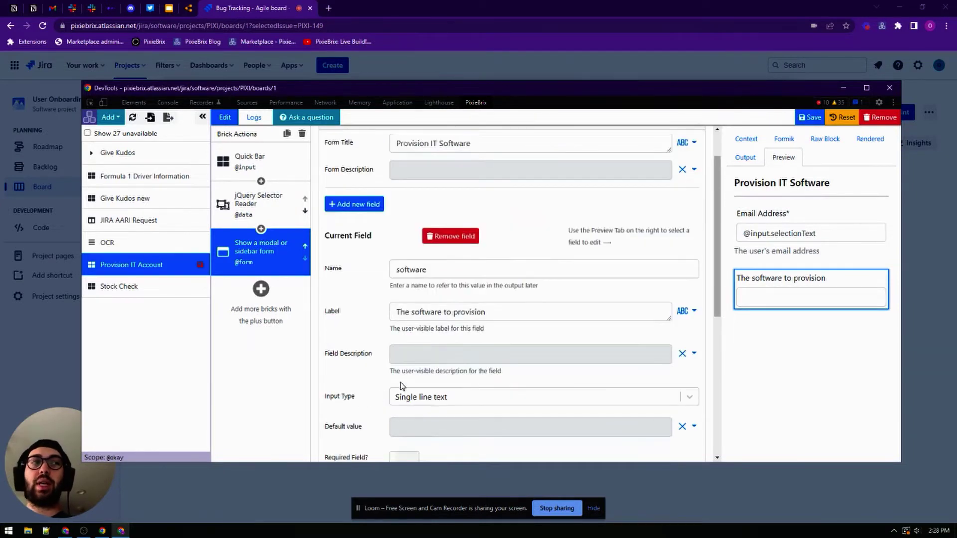
triple_click(433, 314)
key(ctrl+x)
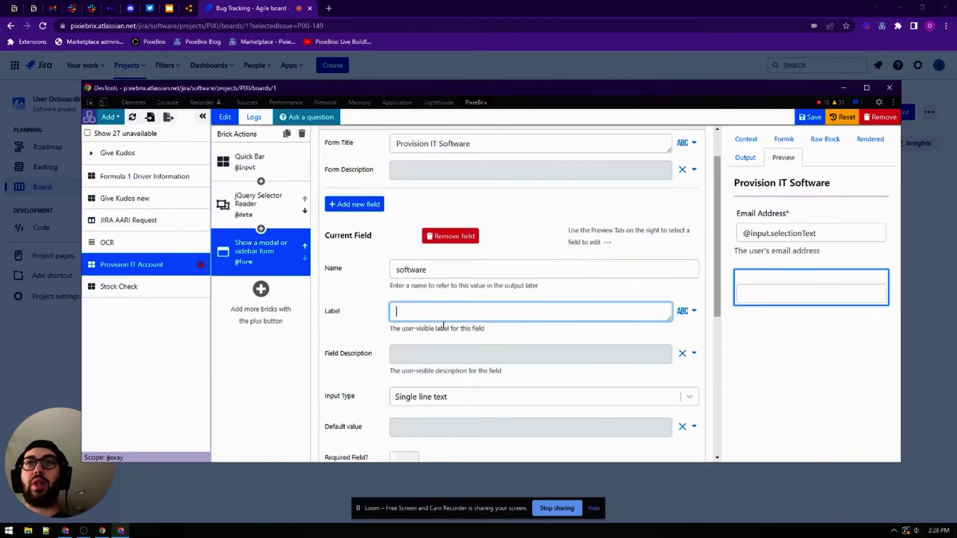
click(434, 354)
key(ctrl+v)
click(425, 316)
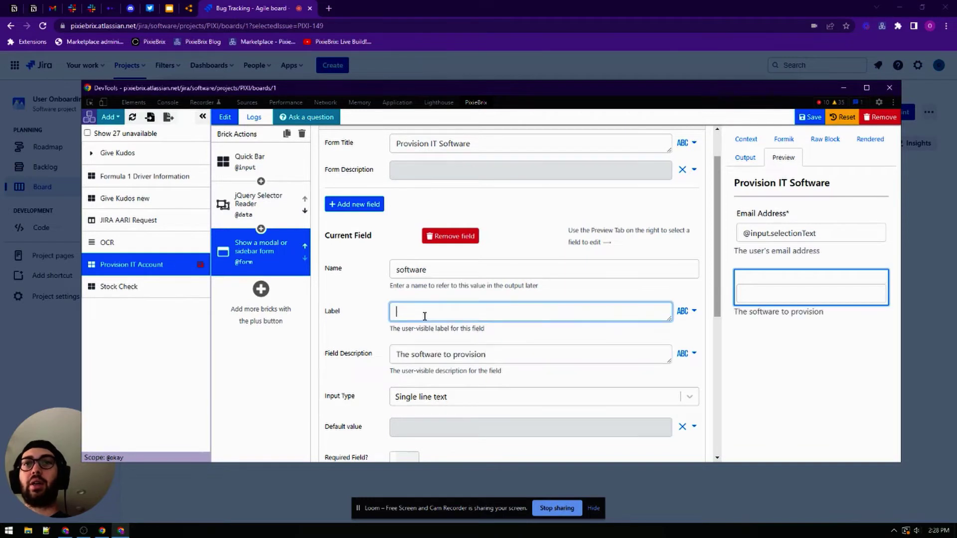
text(Software)
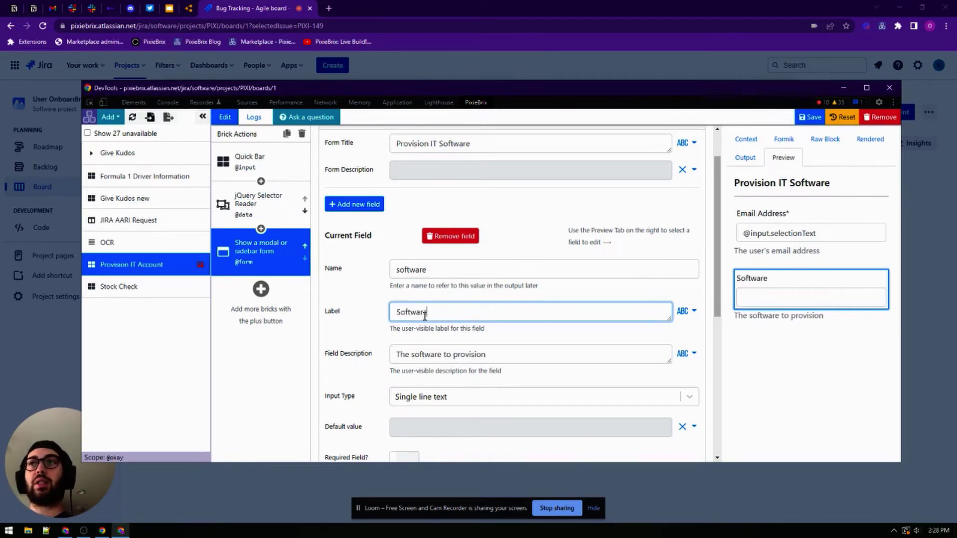
Change the Software field's input type to Dropdown and check the dropdown in the form preview.
scroll(413, 344, down, 1)
click(412, 345)
scroll(434, 386, down, 2)
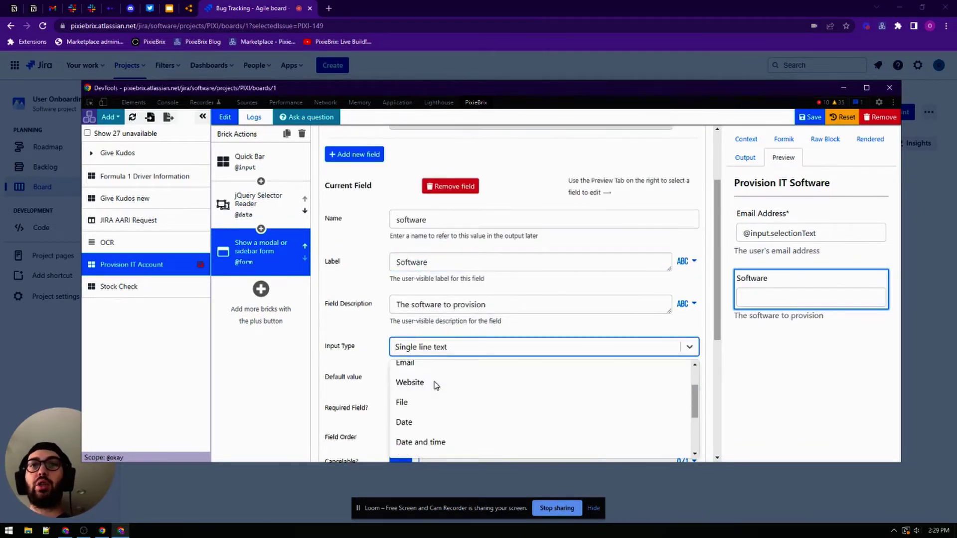
scroll(438, 418, down, 1)
click(436, 431)
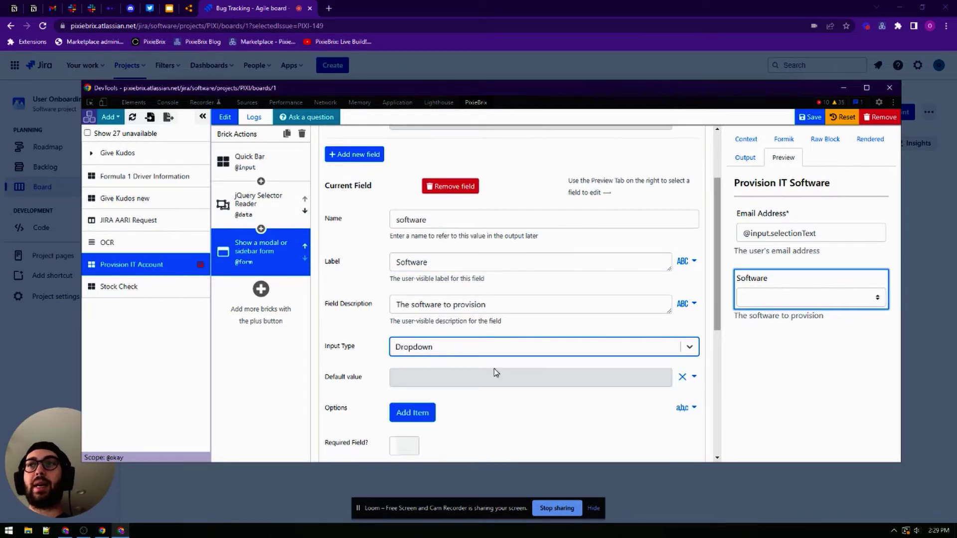
scroll(355, 367, down, 2)
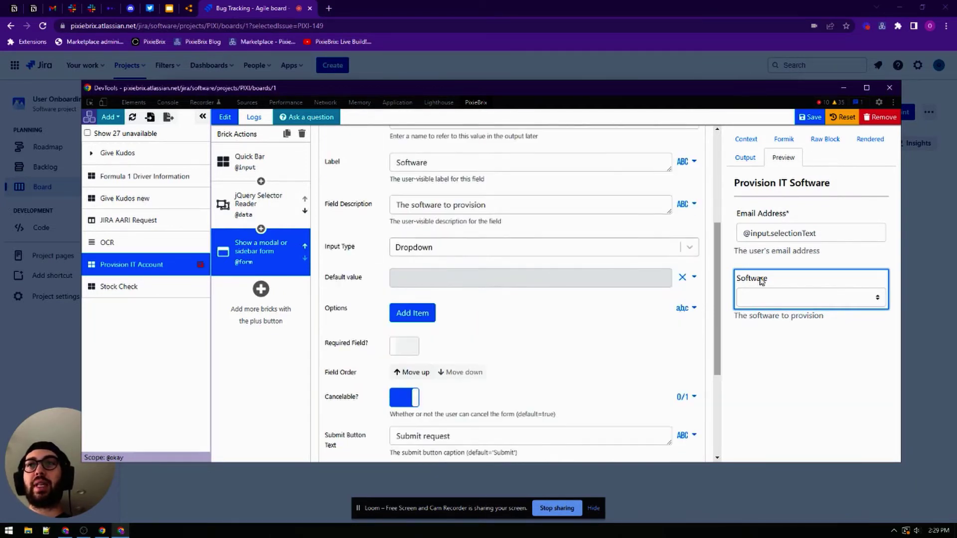
click(872, 299)
click(836, 297)
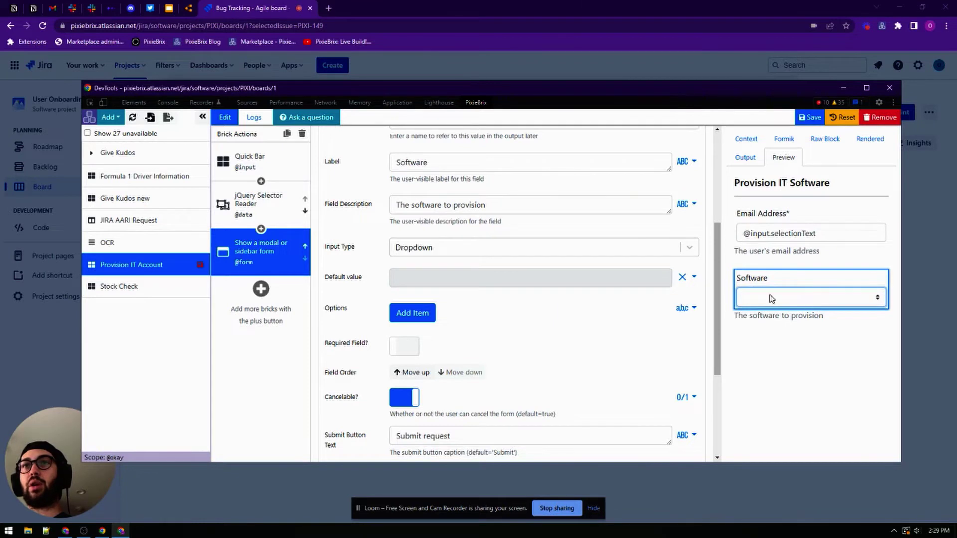
Add JIRA, Automation Anywhere and Microsoft Office as the Software dropdown's options.
click(407, 317)
click(441, 314)
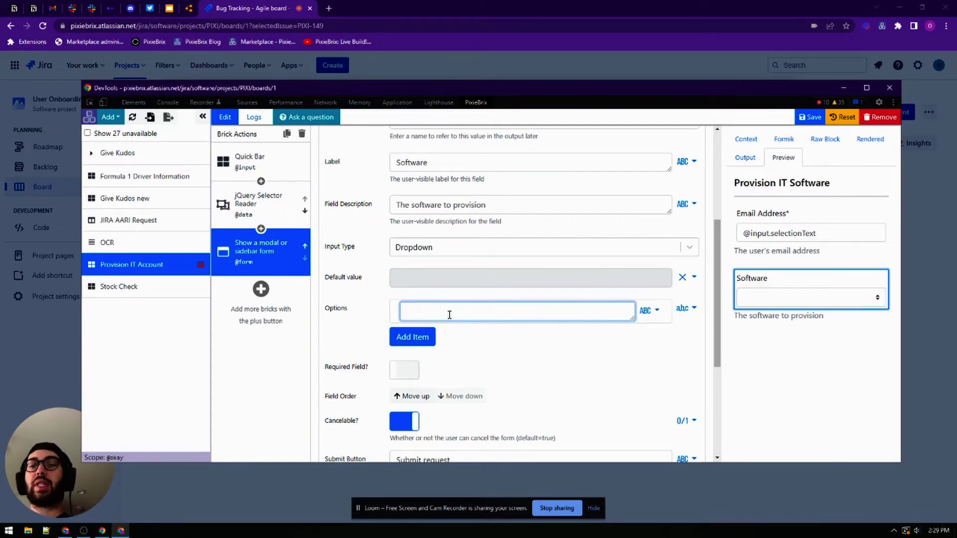
text(JIRA)
click(412, 337)
click(428, 337)
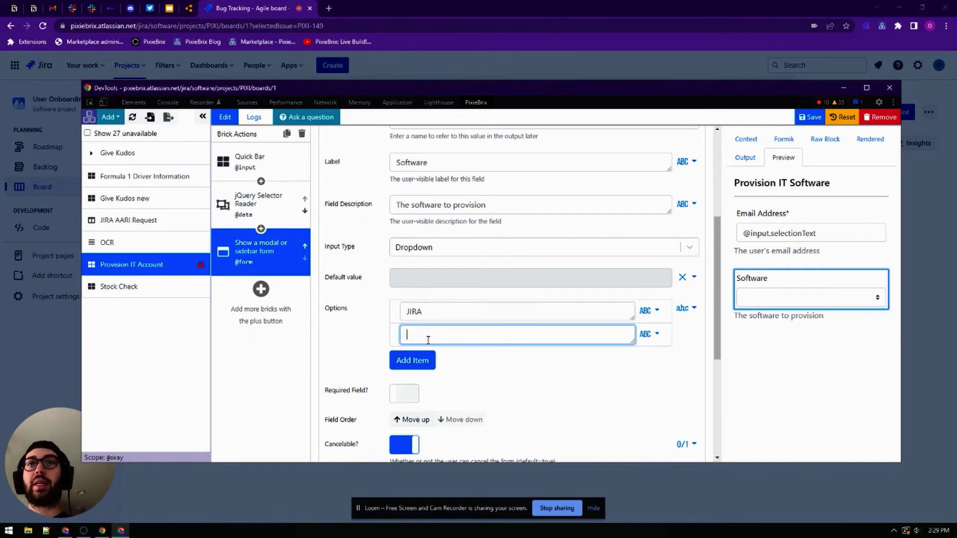
text(Automation )
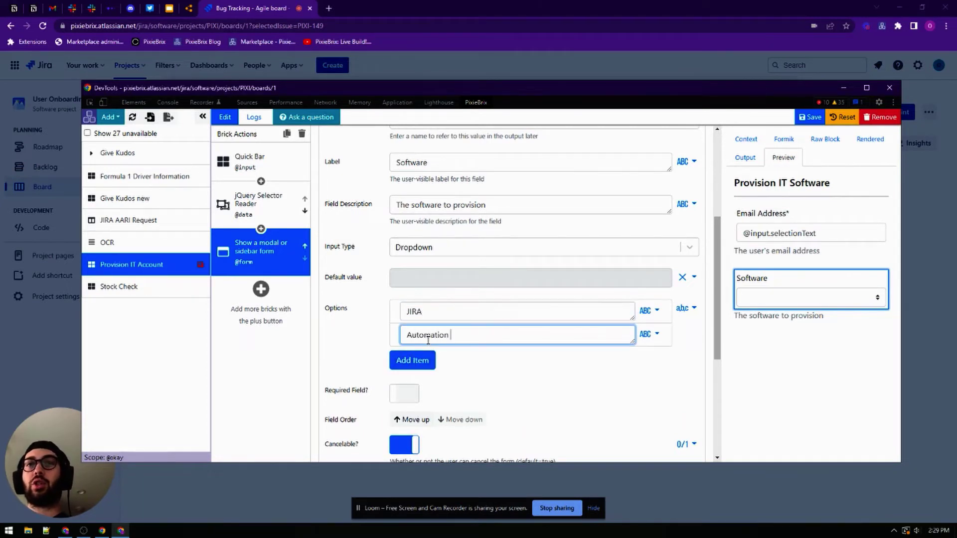
text(Anywhere)
click(412, 360)
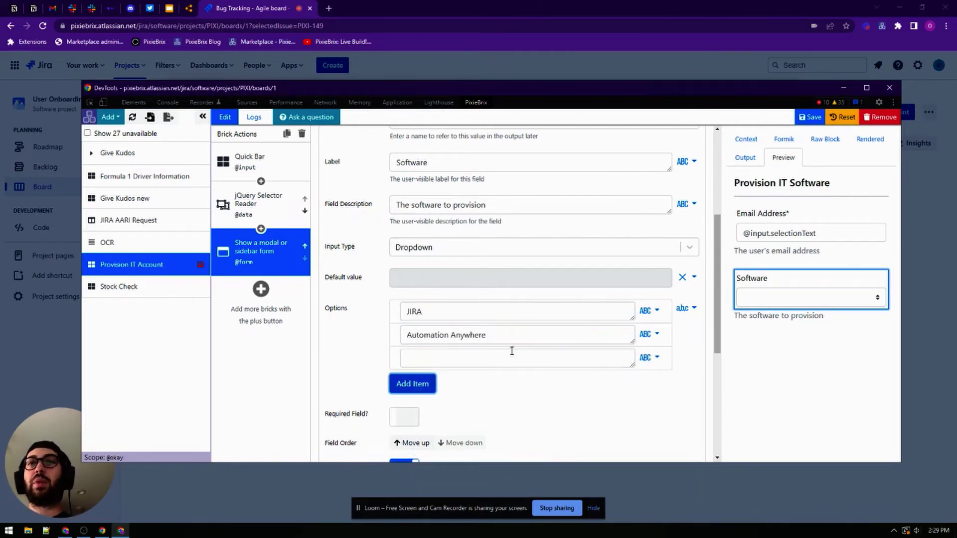
click(544, 354)
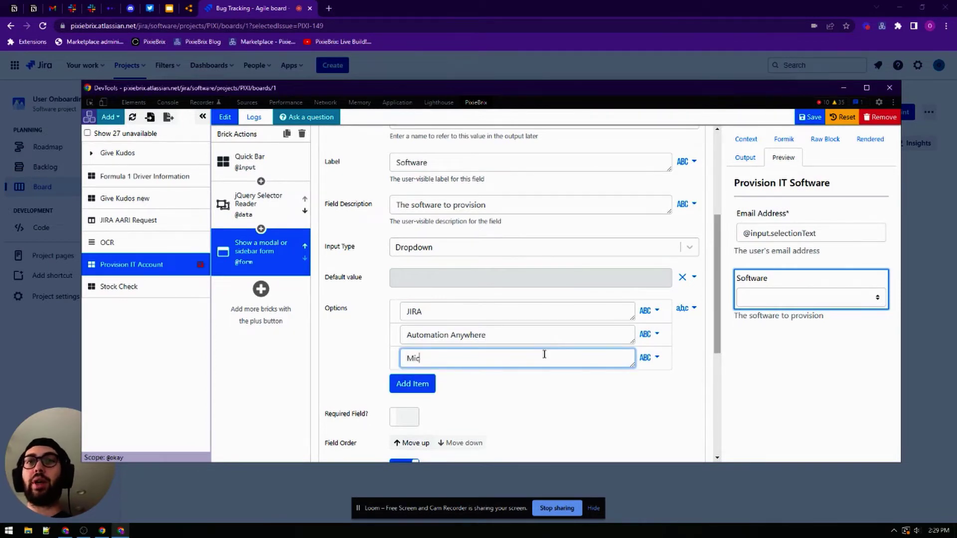
text(Microsoft Of)
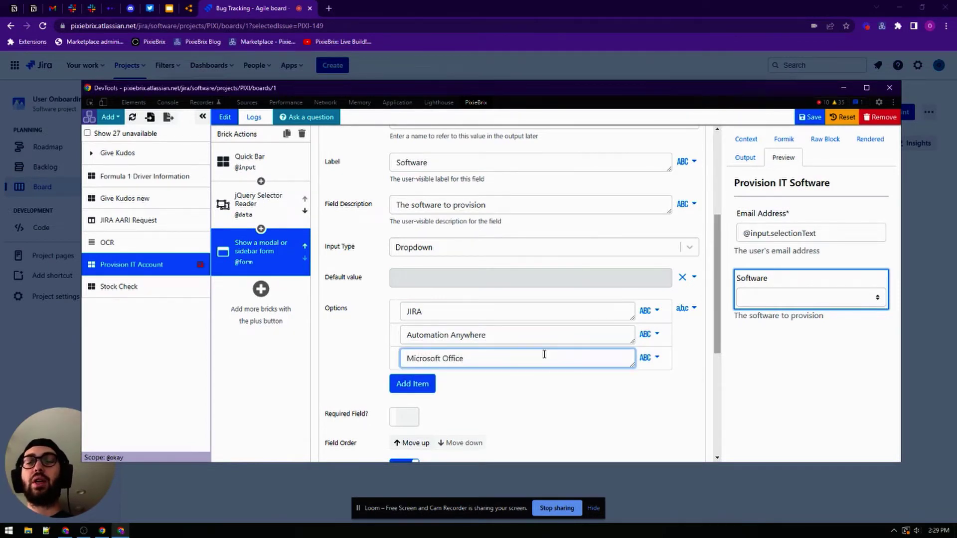
text(fice)
click(507, 387)
Make the Software field required.
scroll(481, 361, down, 2)
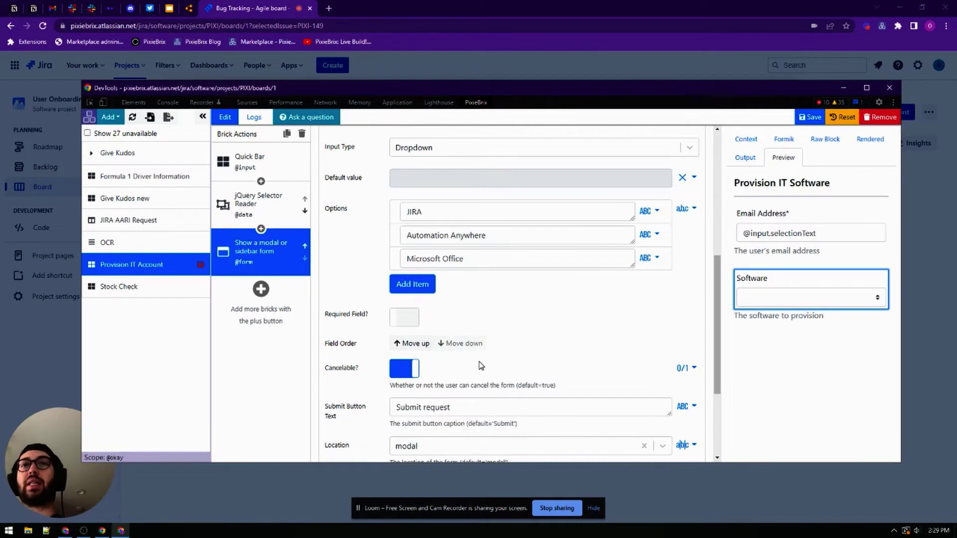
click(408, 319)
scroll(489, 323, down, 1)
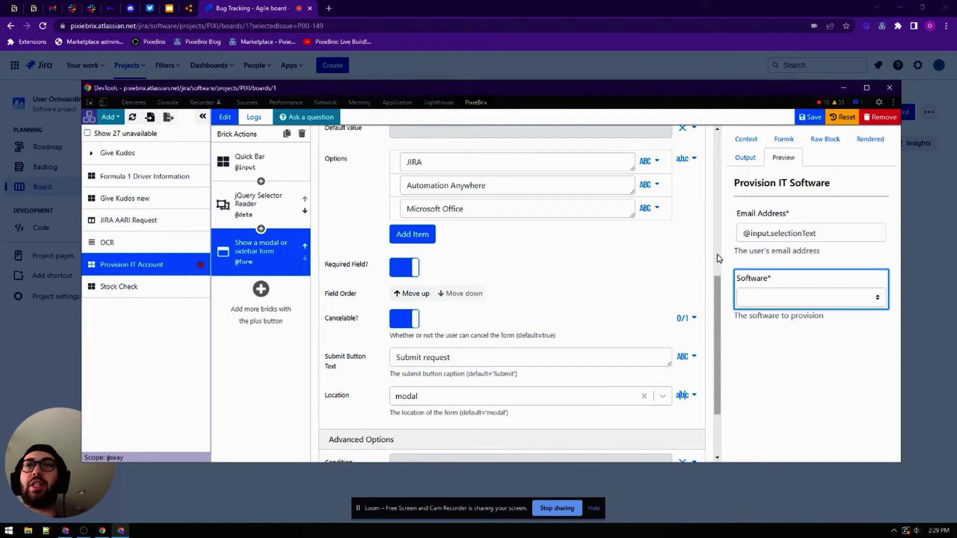
Select the Email Address field in the form preview and save the Provision IT Account extension.
click(784, 226)
click(799, 287)
click(786, 223)
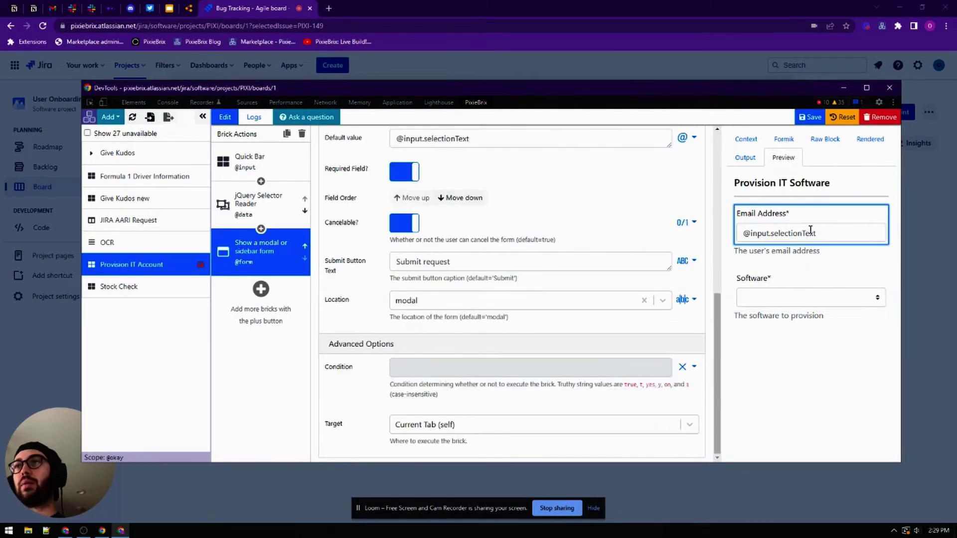
click(810, 118)
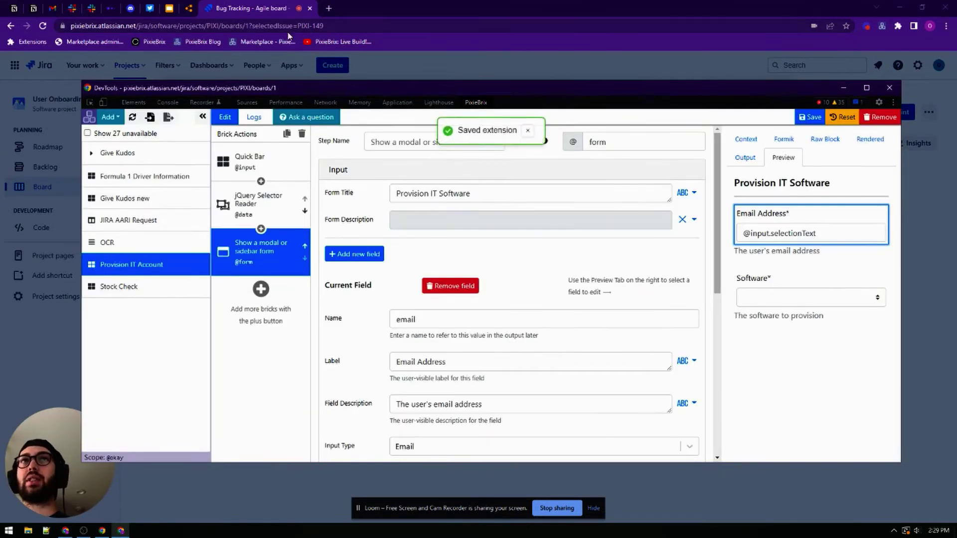
Reopen issue PIXI-149 on the Jira board, select the email address in its description and run the Provision IT Account quick bar action.
click(432, 73)
click(432, 71)
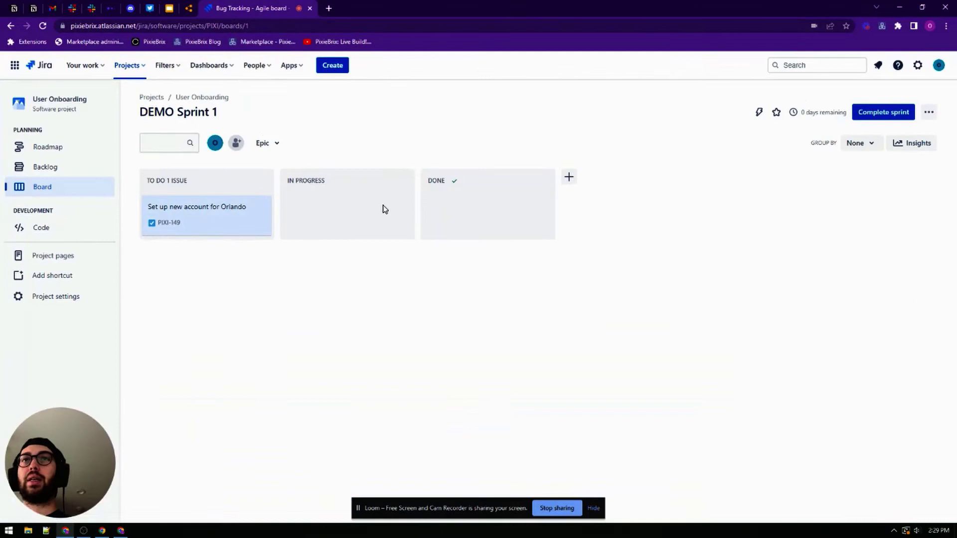
click(226, 222)
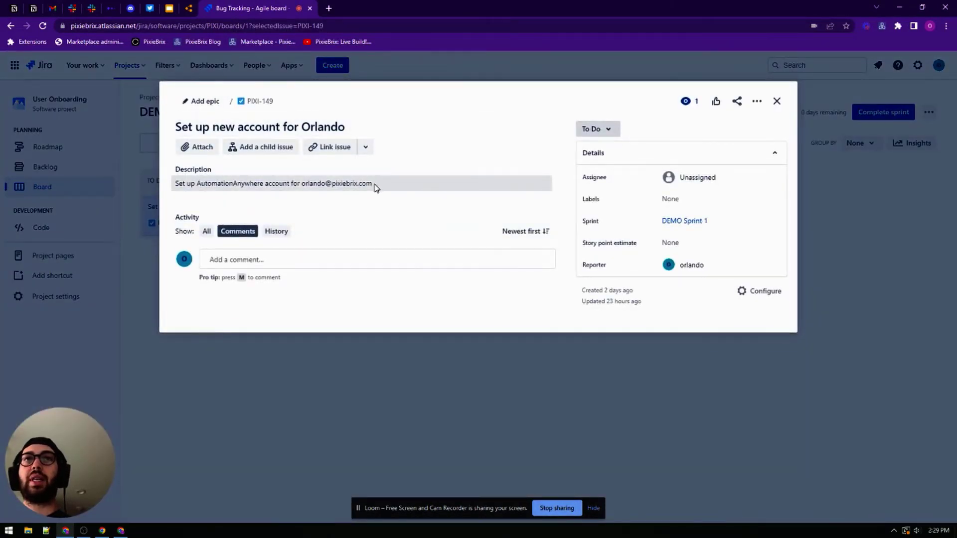
drag(374, 186, 301, 187)
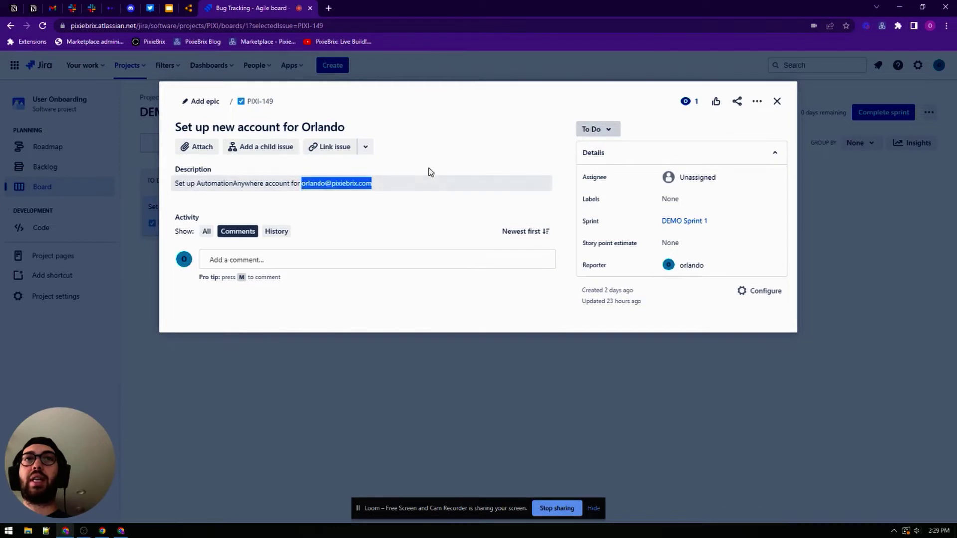
key(ctrl+m)
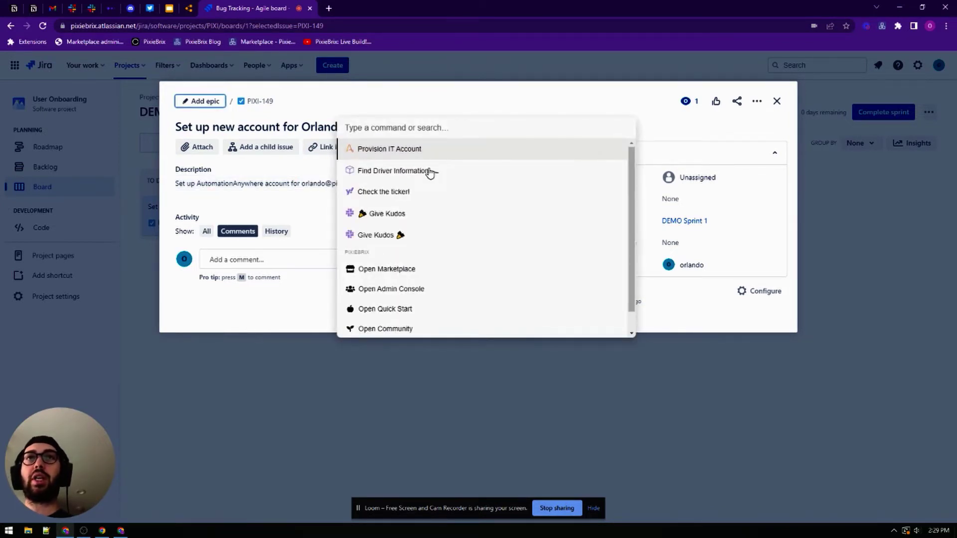
click(397, 148)
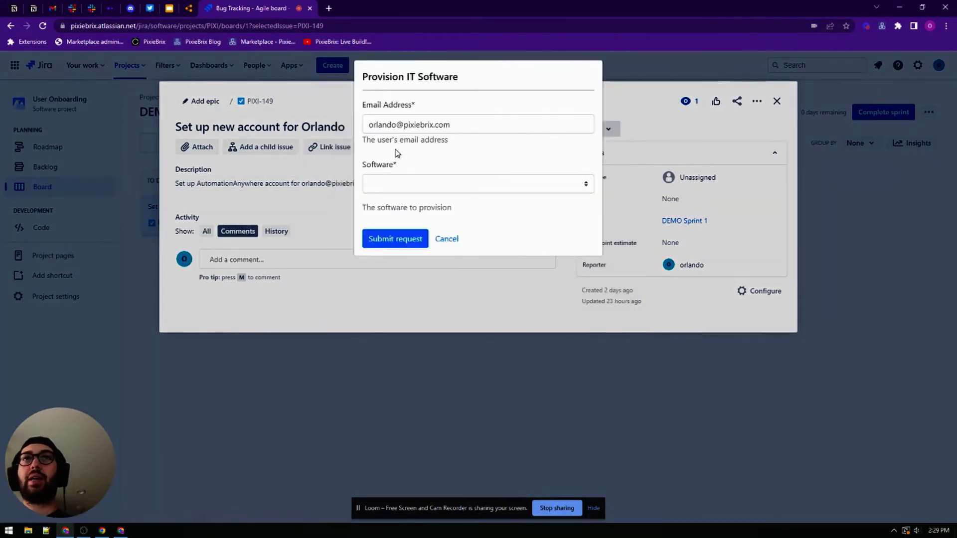
Check the prefilled email address in the Provision IT Software form, choose Microsoft Office as the software, and cancel the form.
click(452, 124)
drag(452, 124, 356, 135)
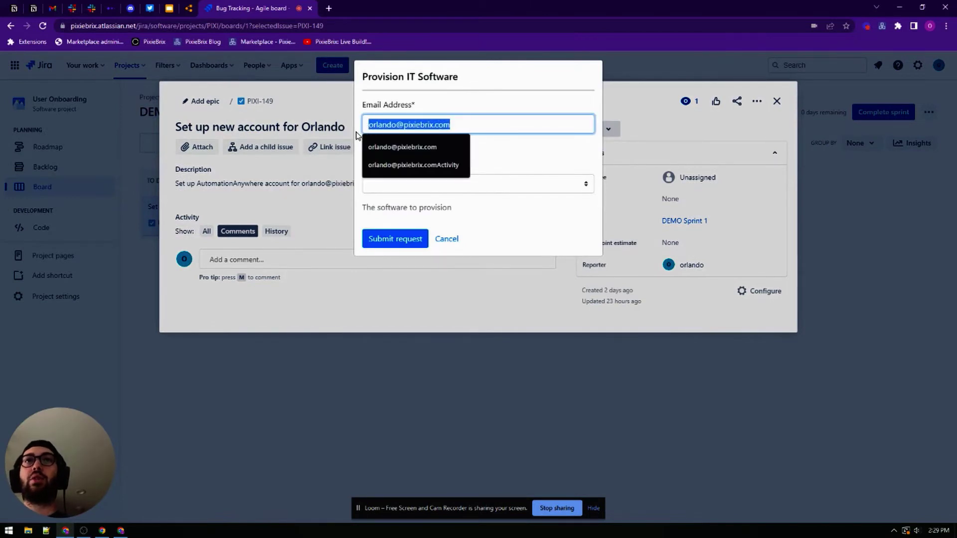
click(468, 122)
click(491, 145)
click(427, 189)
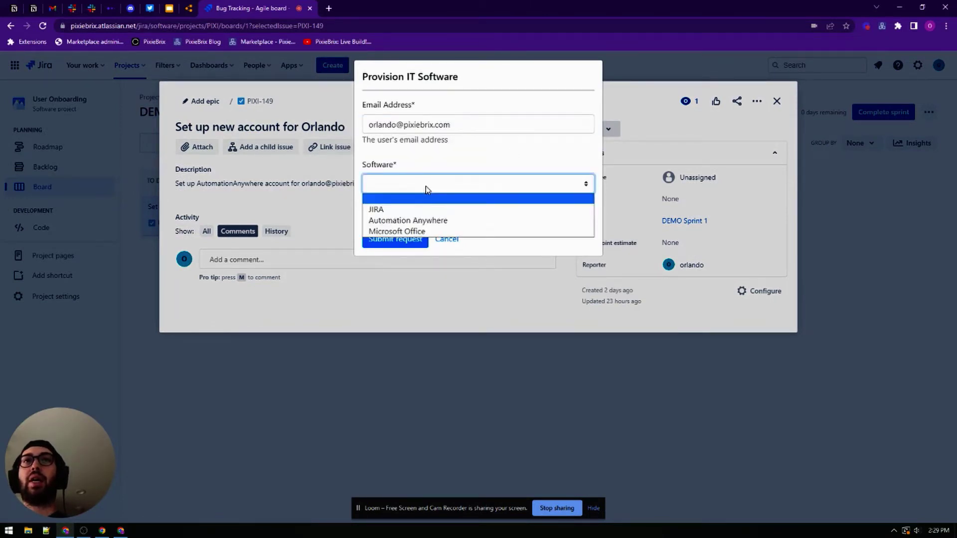
click(412, 231)
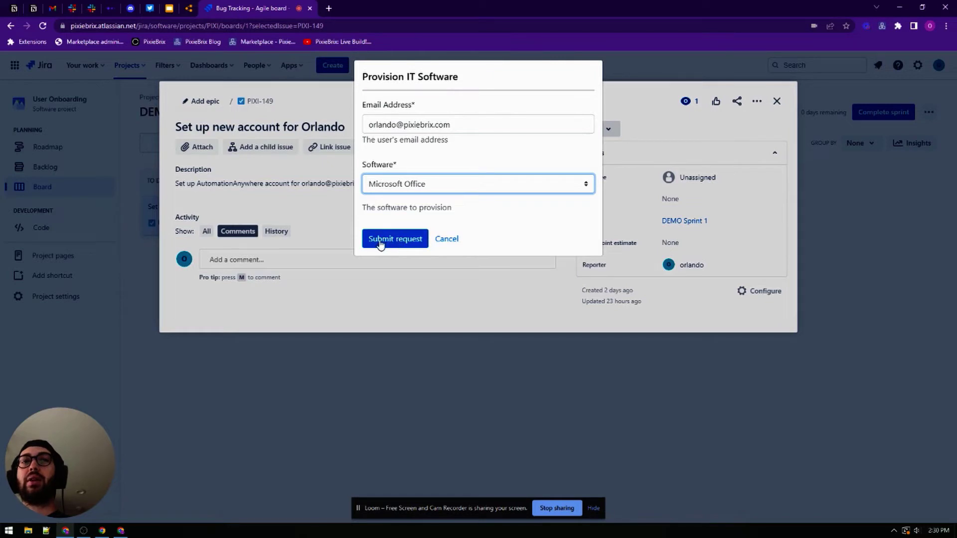
click(450, 240)
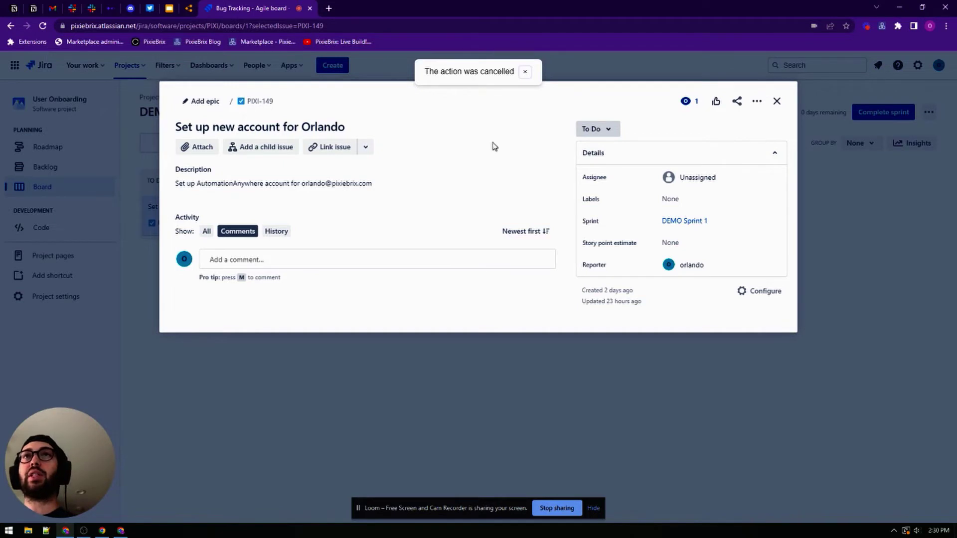
Return to the PixieBrix editor and add a Create AARI request brick after the form brick.
key(alt+Tab)
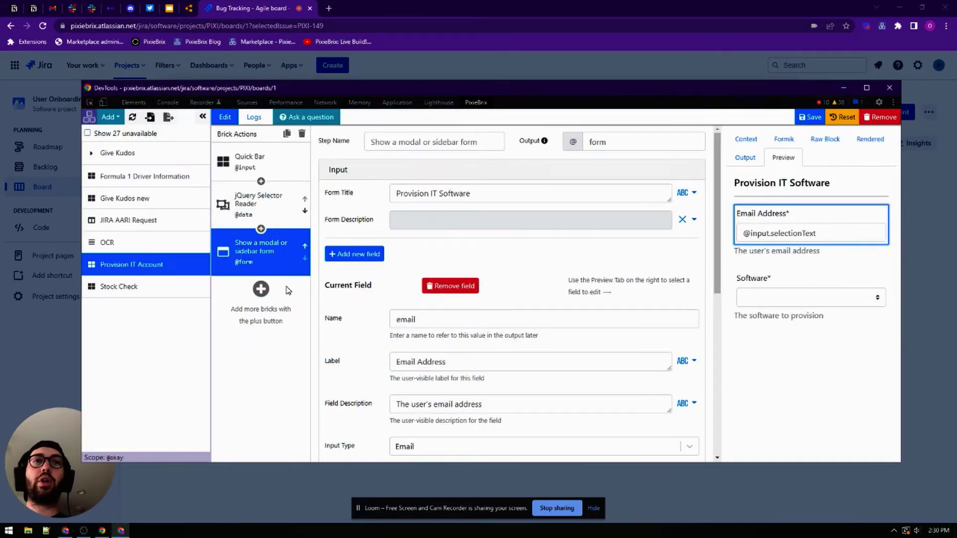
click(261, 289)
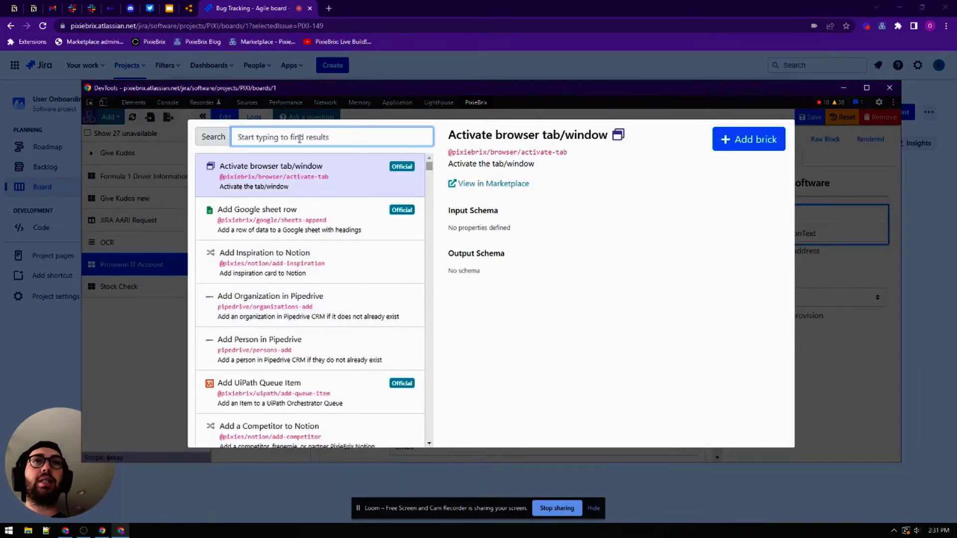
text(Create)
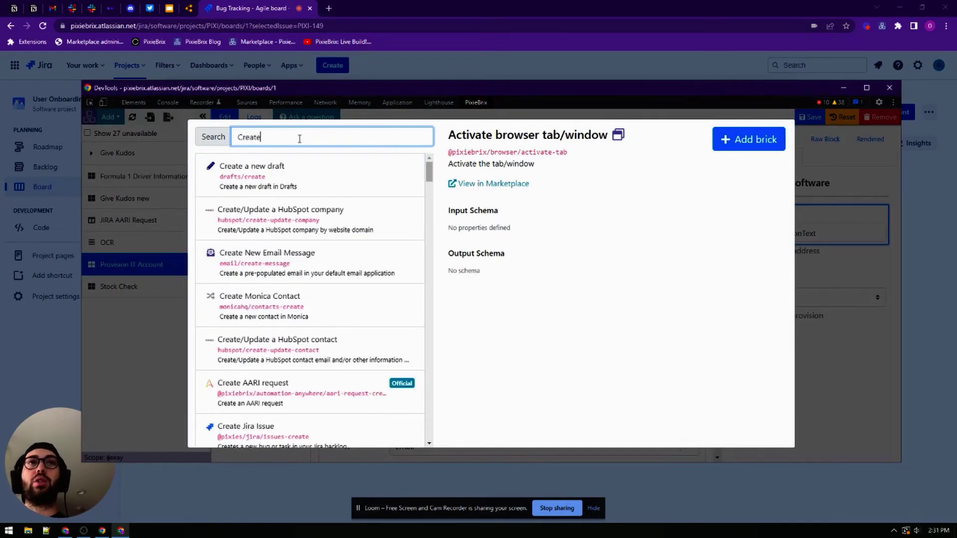
text( AARI)
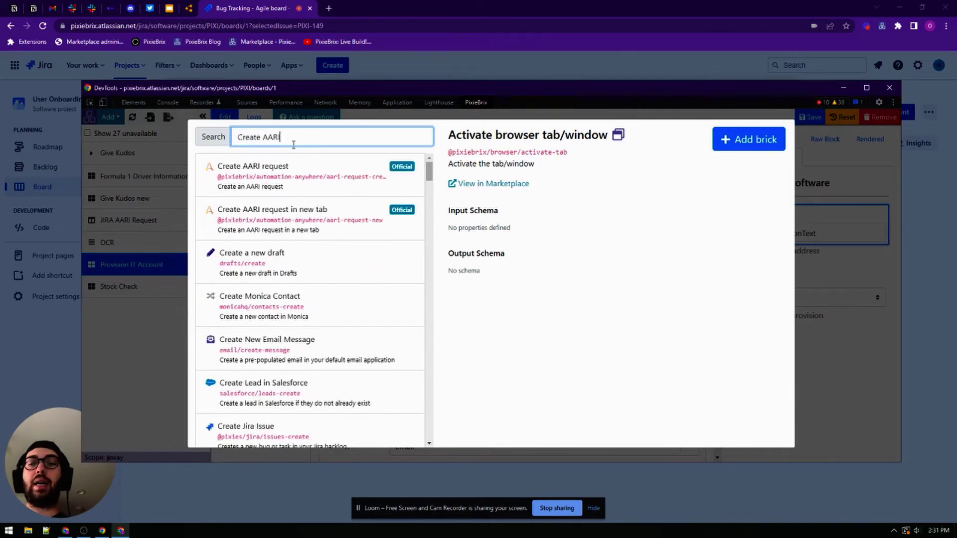
click(309, 172)
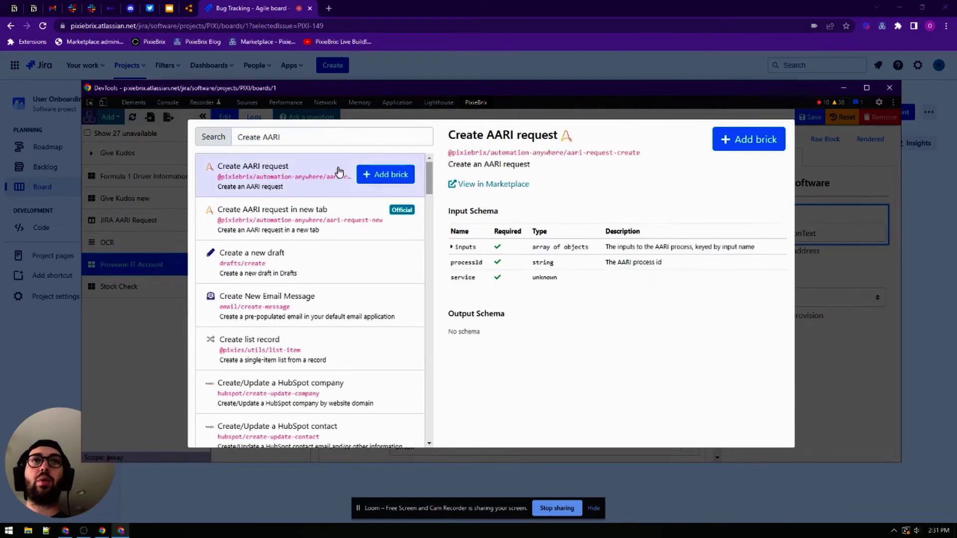
click(375, 177)
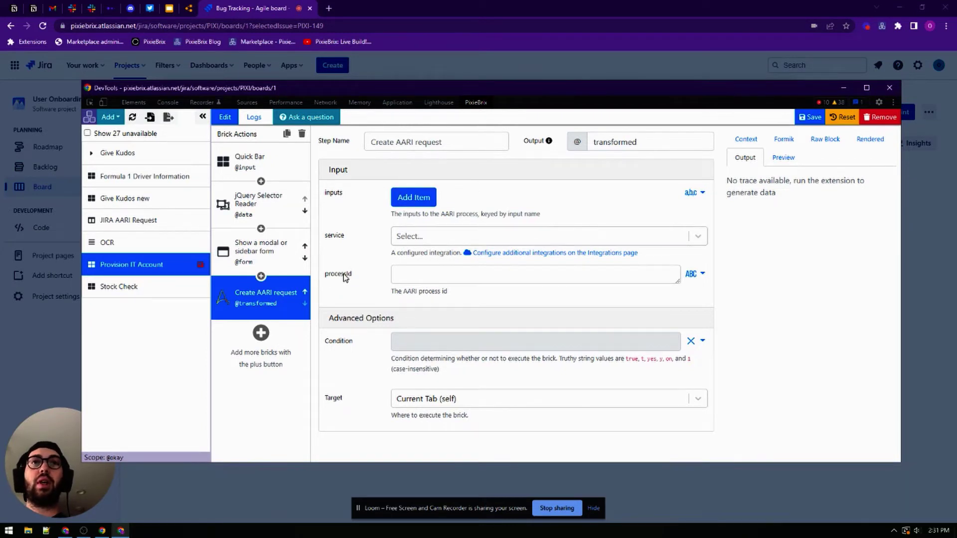
Add an input item to the AARI request, and check the text box element IDs in Automation Anywhere's Provision IT Accounts - Initial Request form.
click(412, 200)
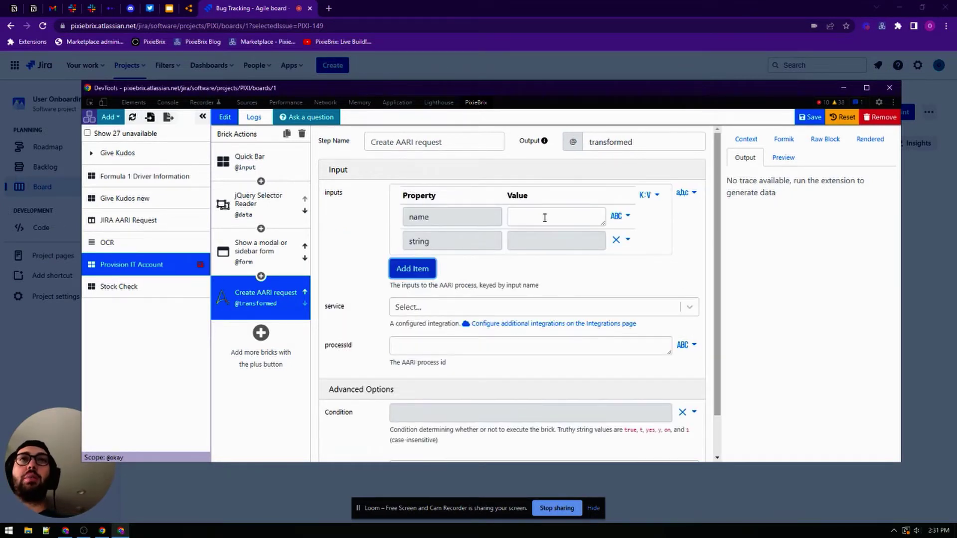
click(194, 6)
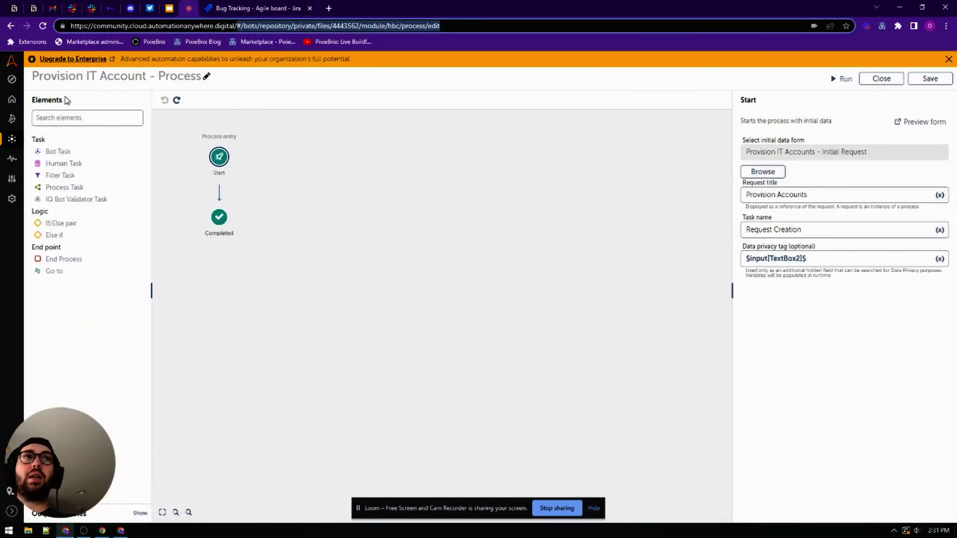
click(12, 139)
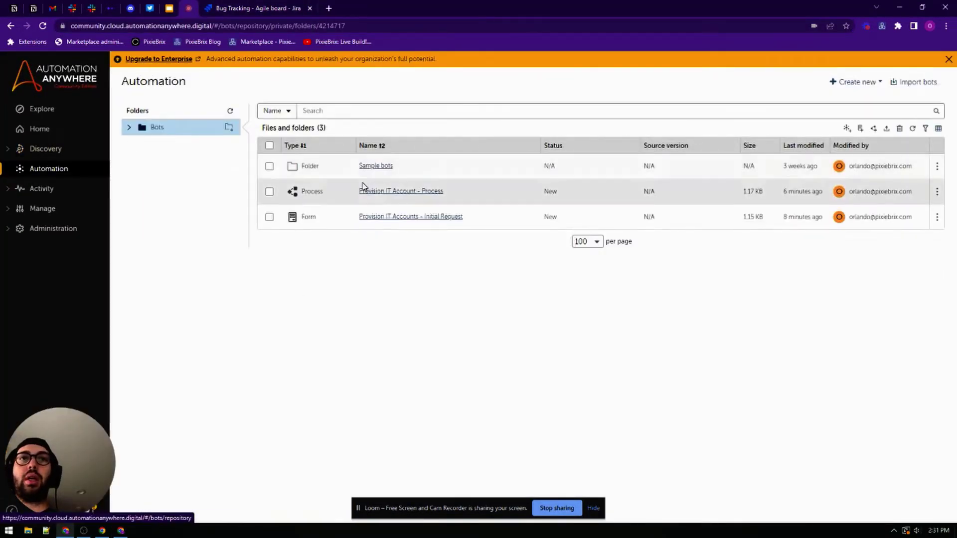
click(389, 217)
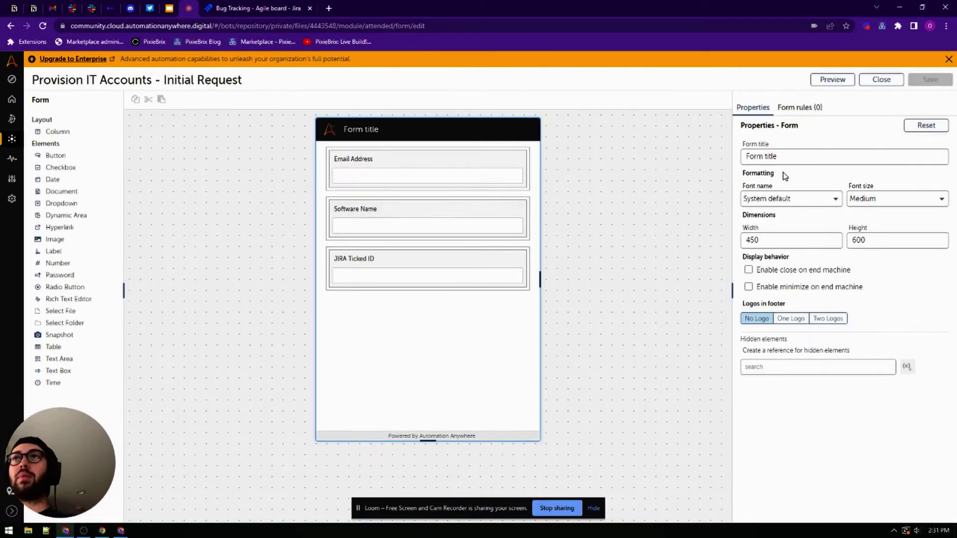
click(416, 162)
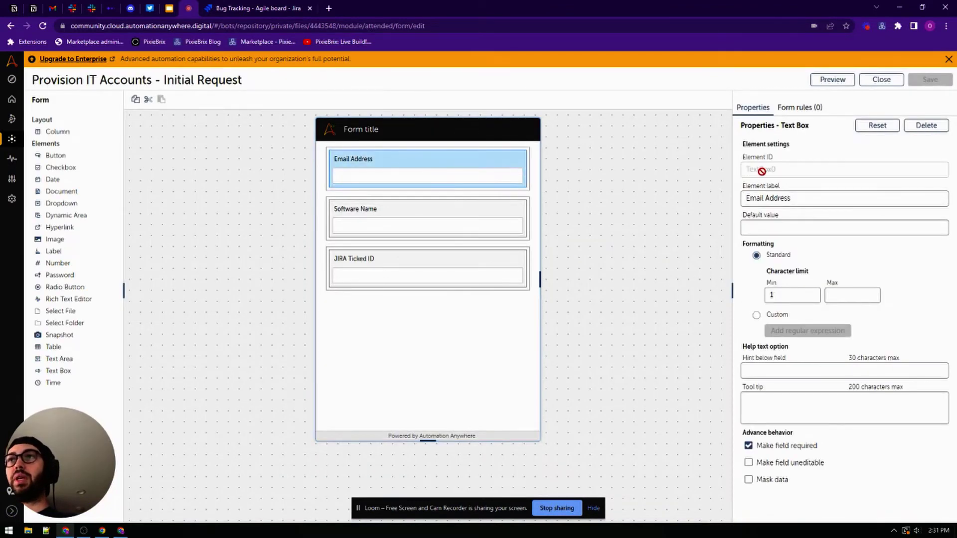
click(452, 202)
click(463, 258)
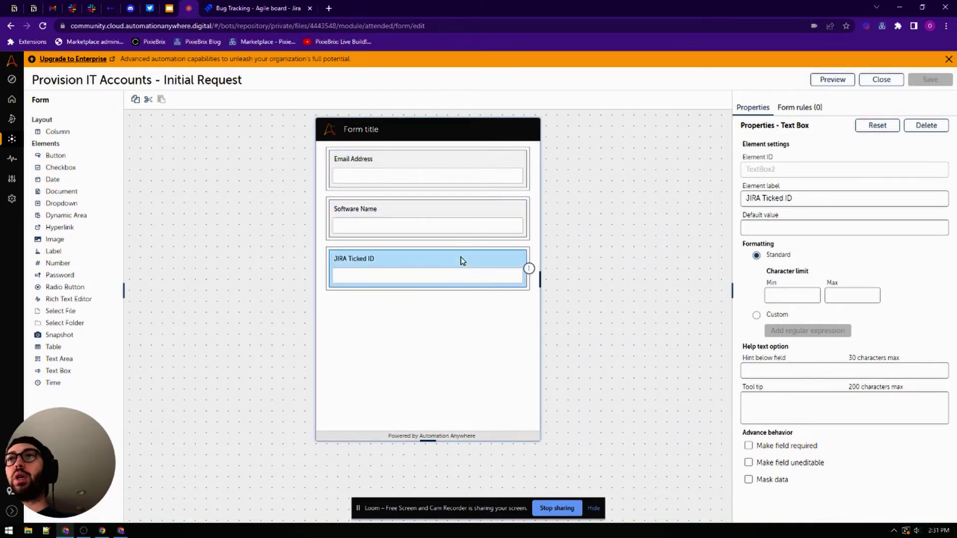
click(245, 9)
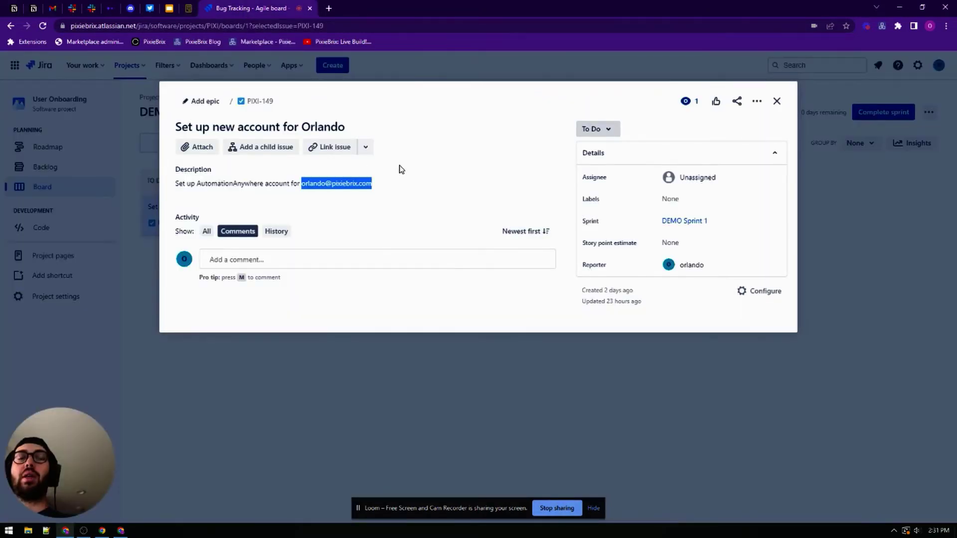
key(alt+Tab)
click(460, 215)
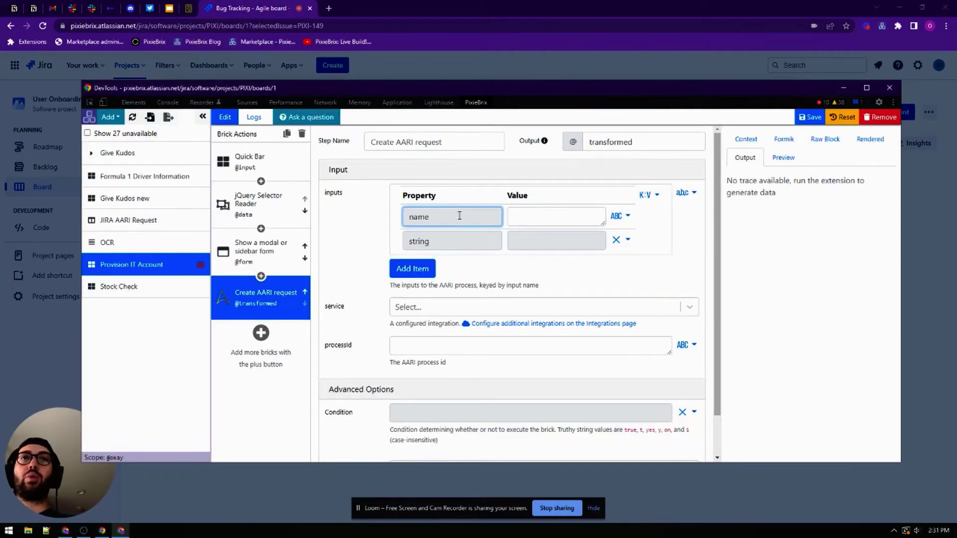
double_click(460, 216)
click(553, 216)
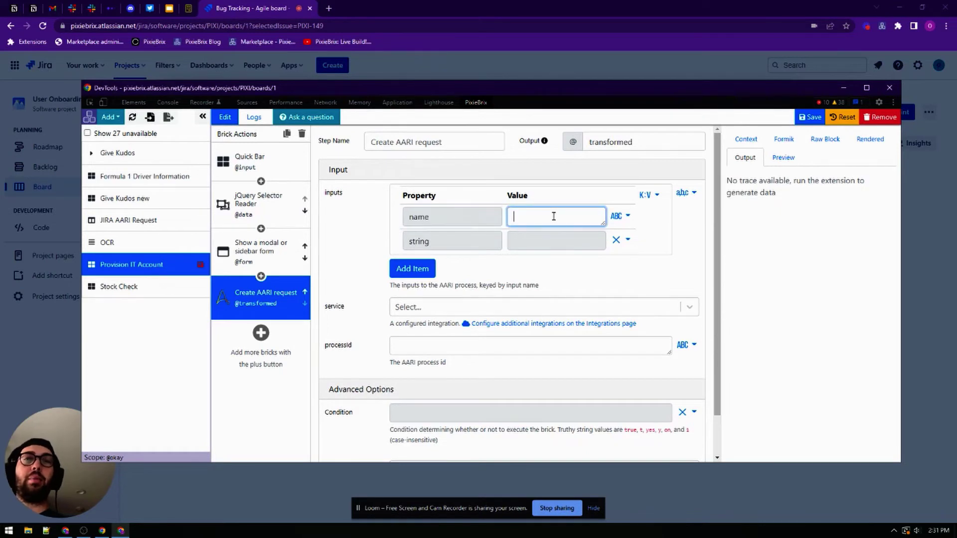
text(TextBox0)
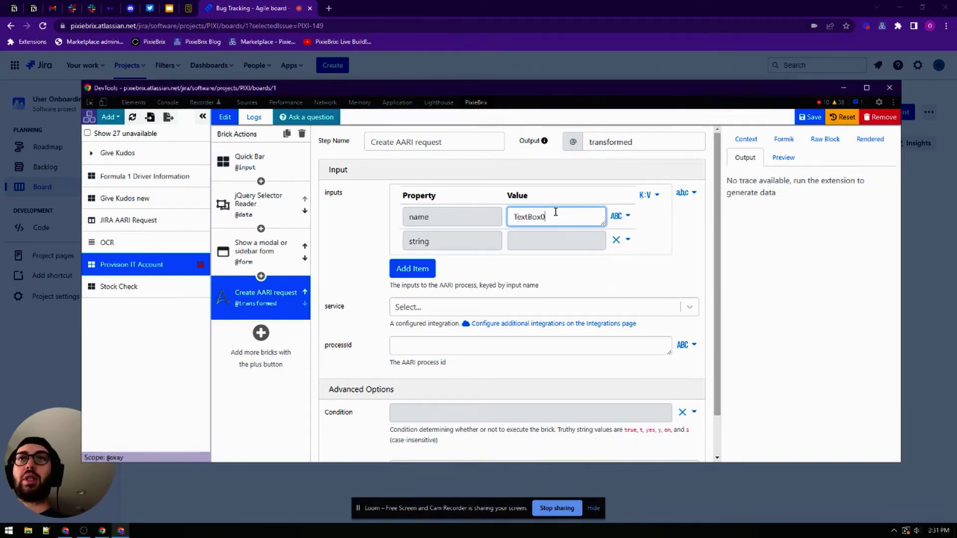
click(537, 240)
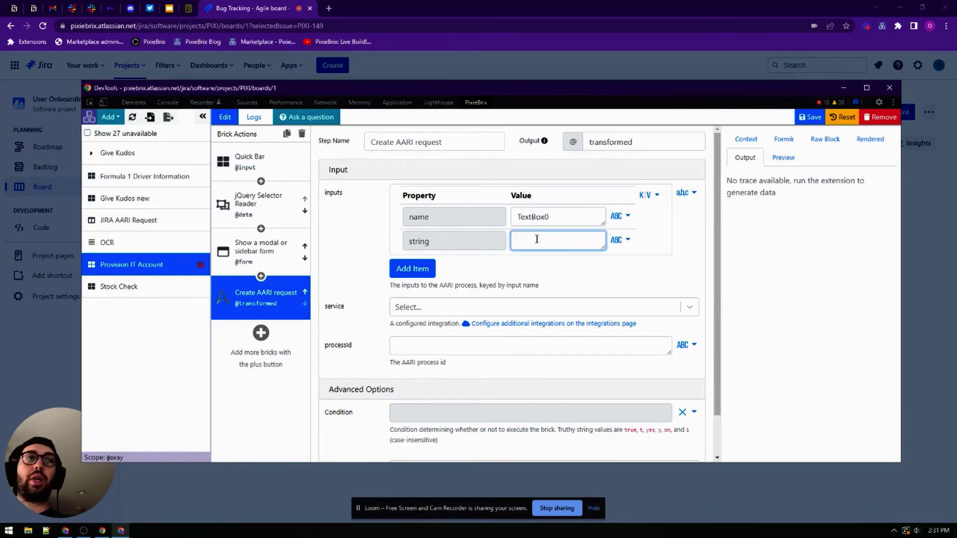
text(@form.email)
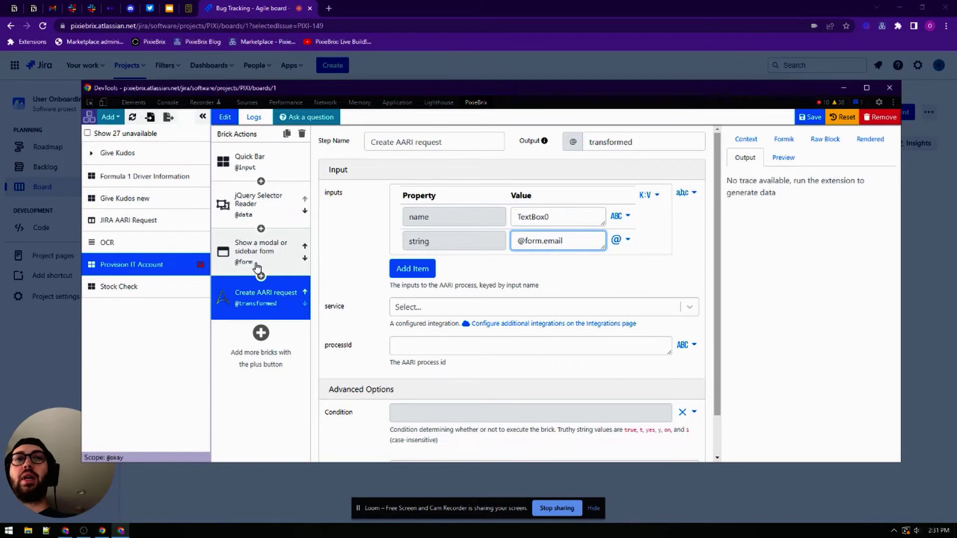
Check the form brick's output variable and the name of its email field.
click(257, 267)
drag(609, 142, 581, 143)
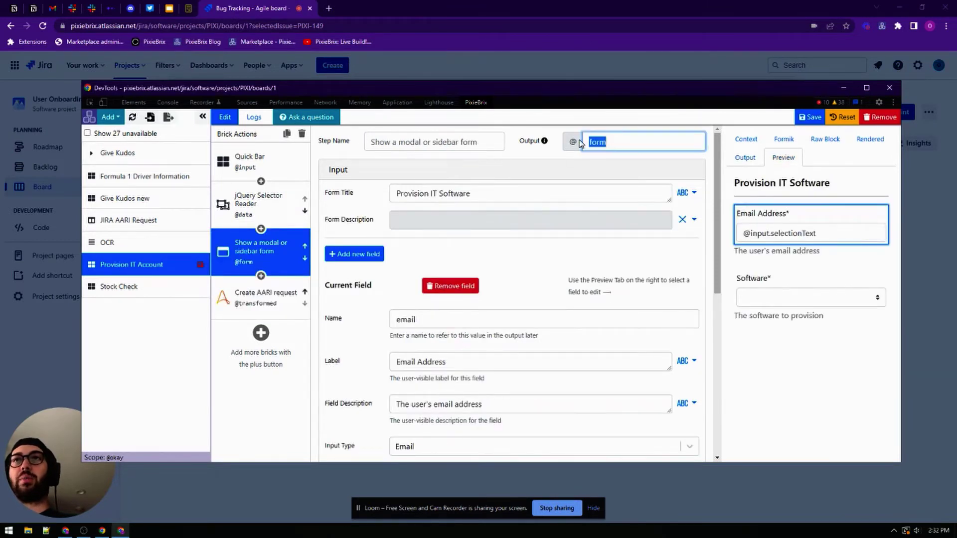
double_click(427, 321)
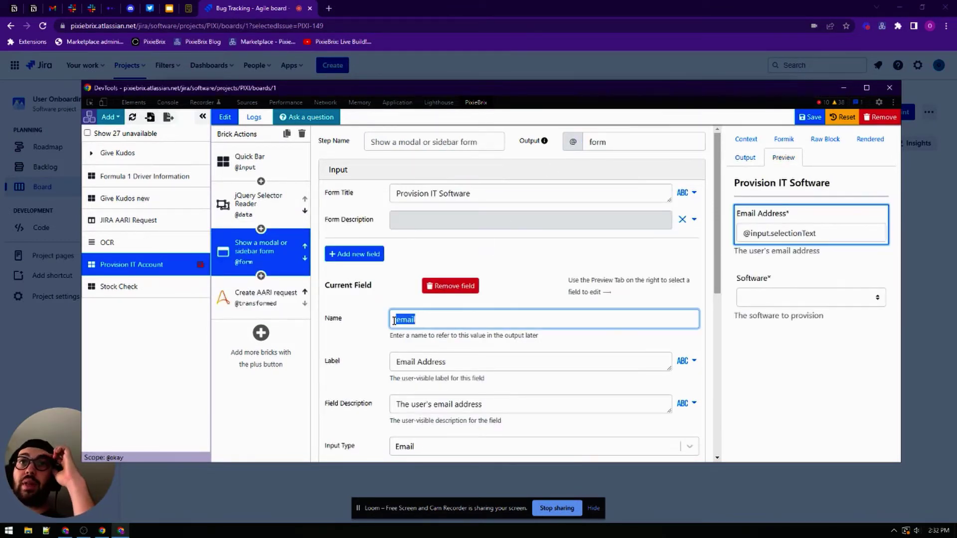
click(263, 304)
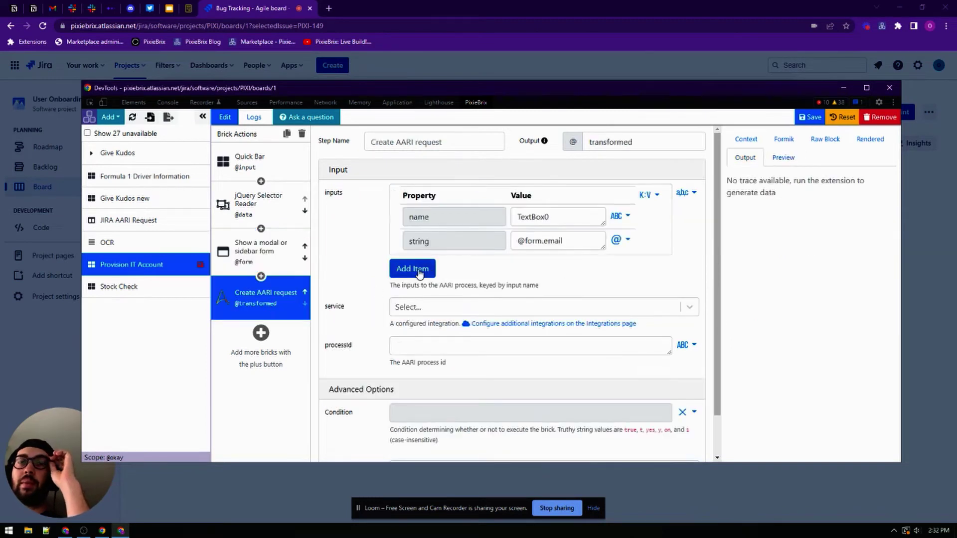
click(421, 270)
click(532, 289)
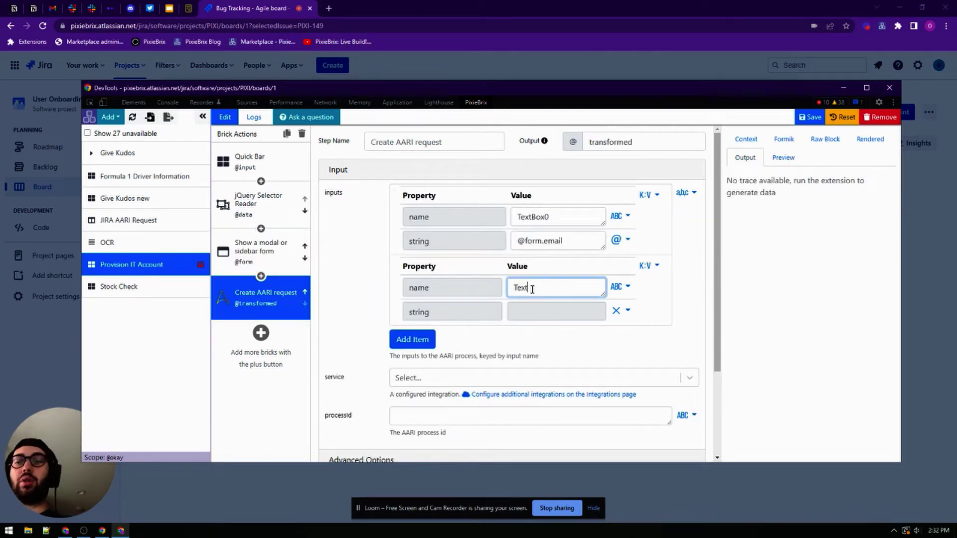
text(TextBox1)
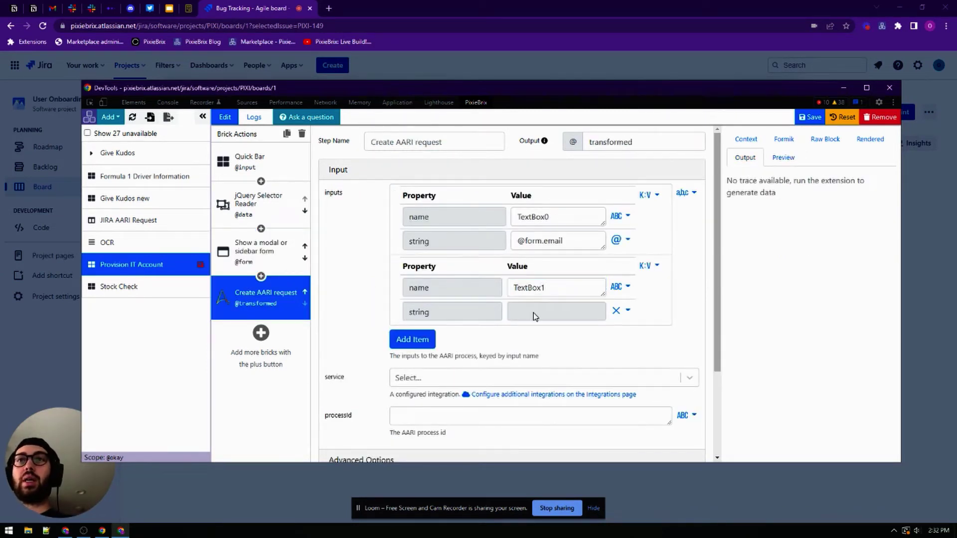
click(534, 313)
text(@form.software)
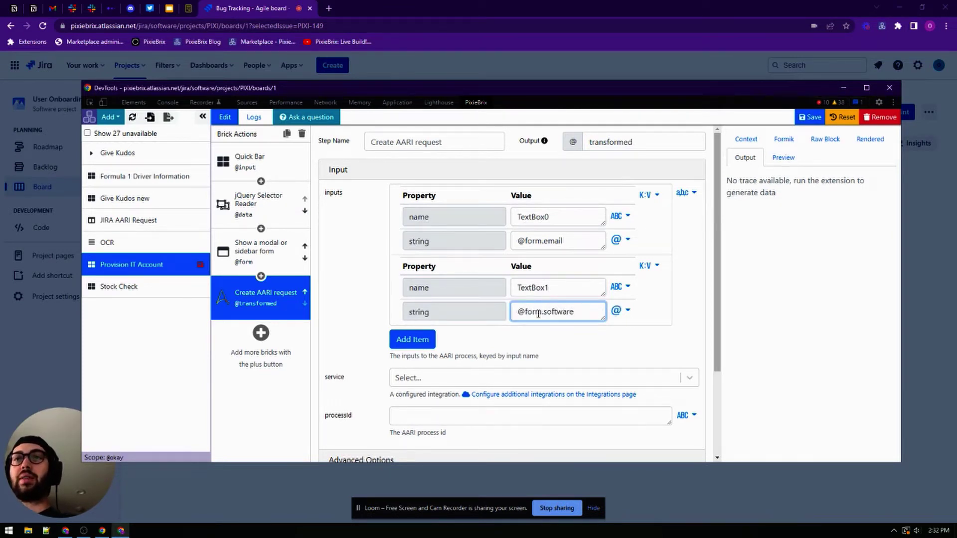
Check the field names of Software and Email Address in the modal form brick.
click(260, 251)
click(791, 296)
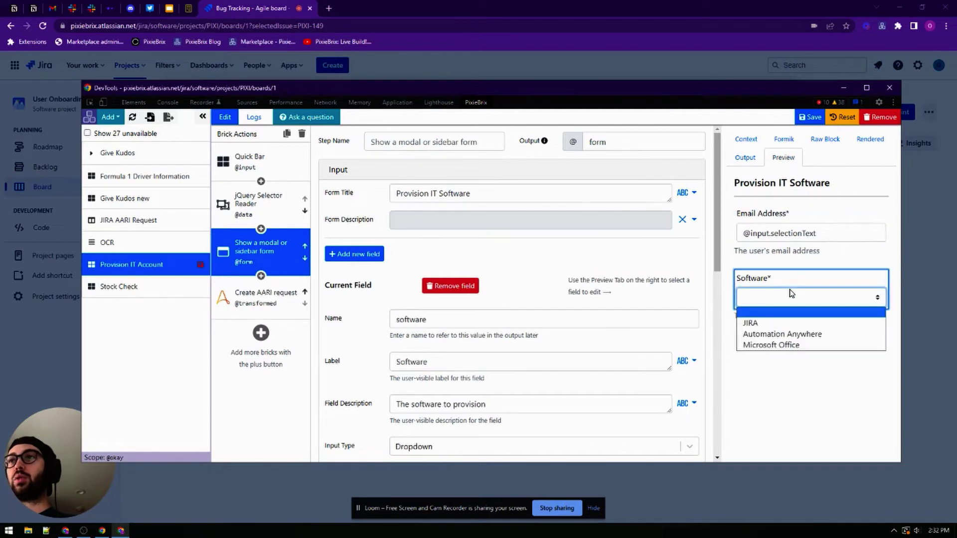
click(793, 300)
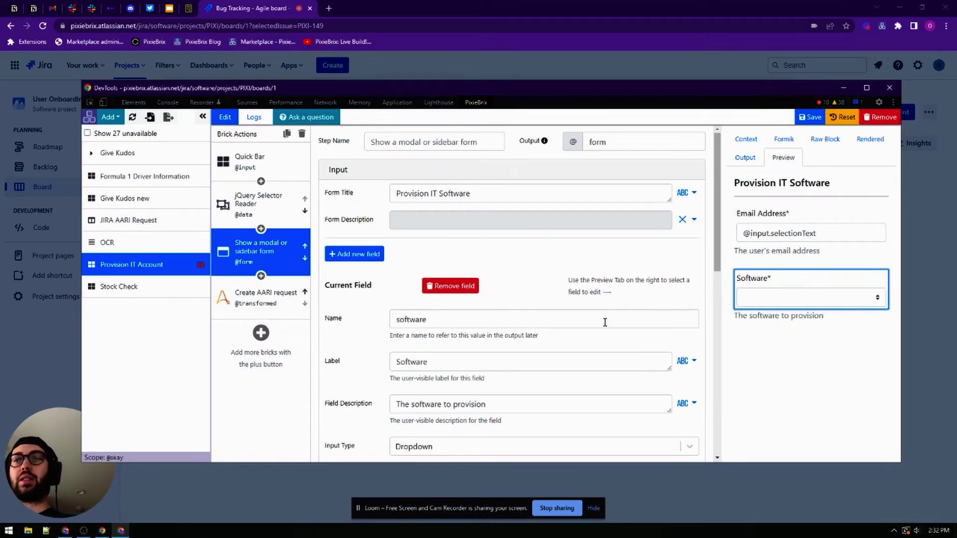
click(329, 320)
double_click(401, 319)
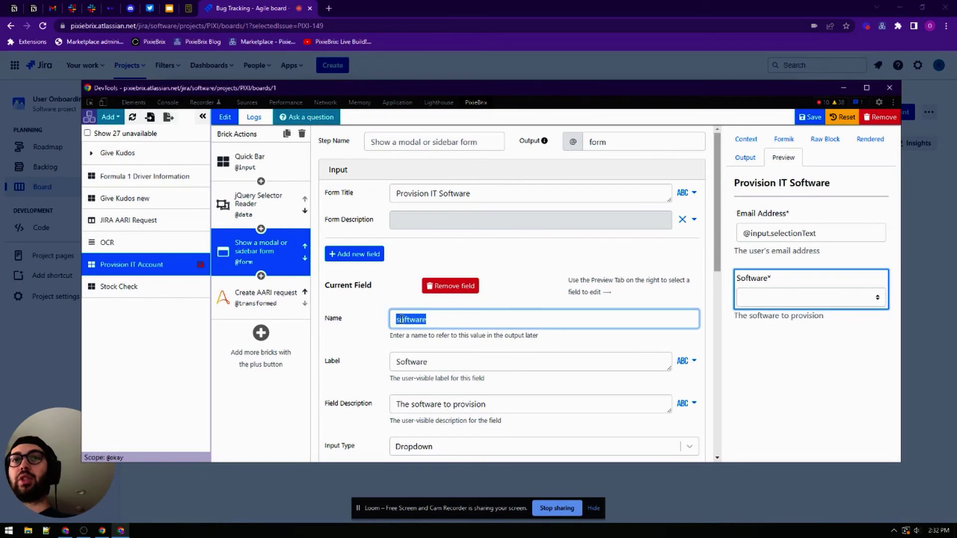
click(772, 219)
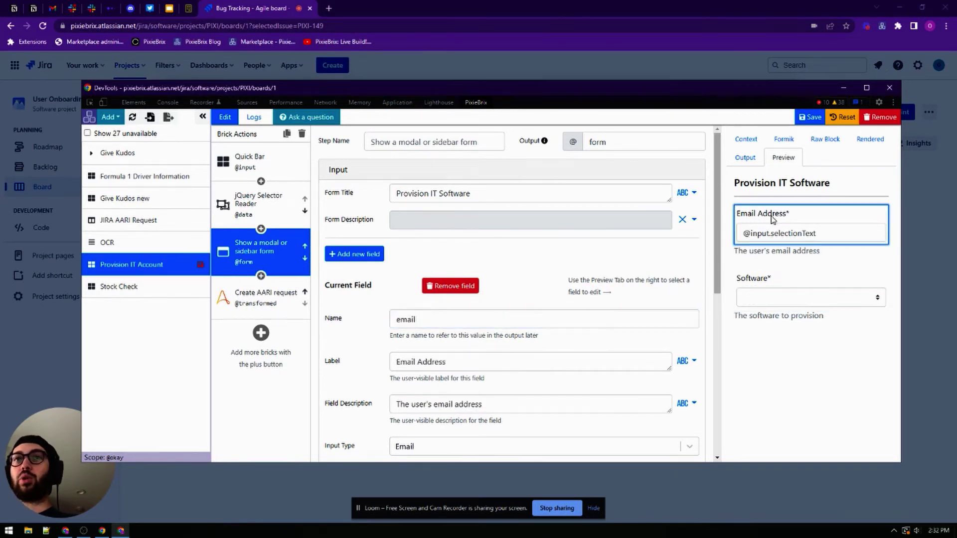
click(423, 320)
Add a third input item to the Create AARI request brick and set its name to TextBox2.
click(264, 298)
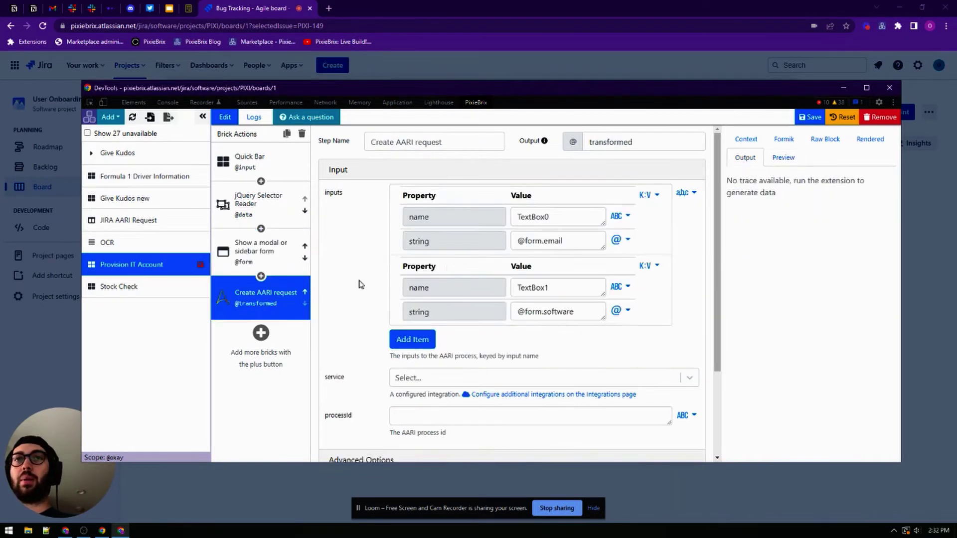
click(413, 340)
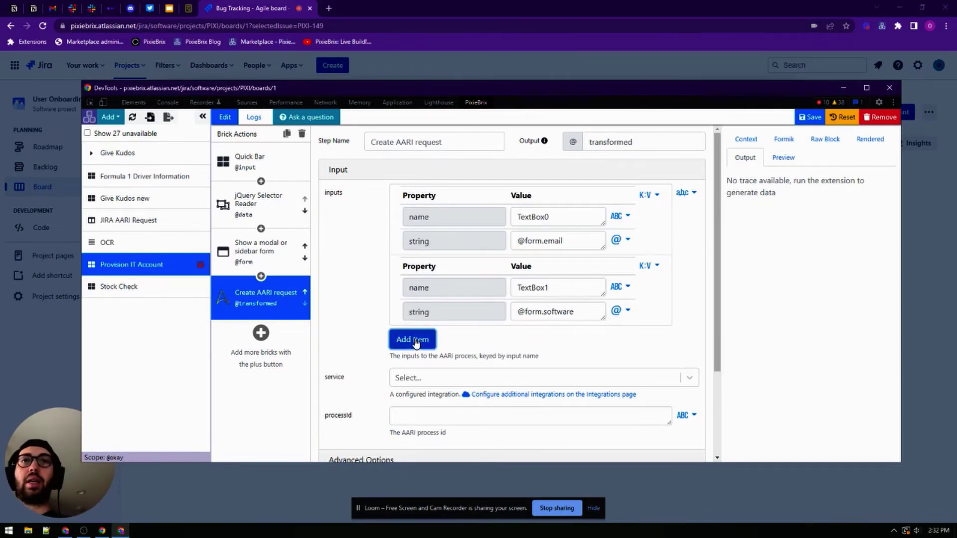
click(521, 359)
text(T)
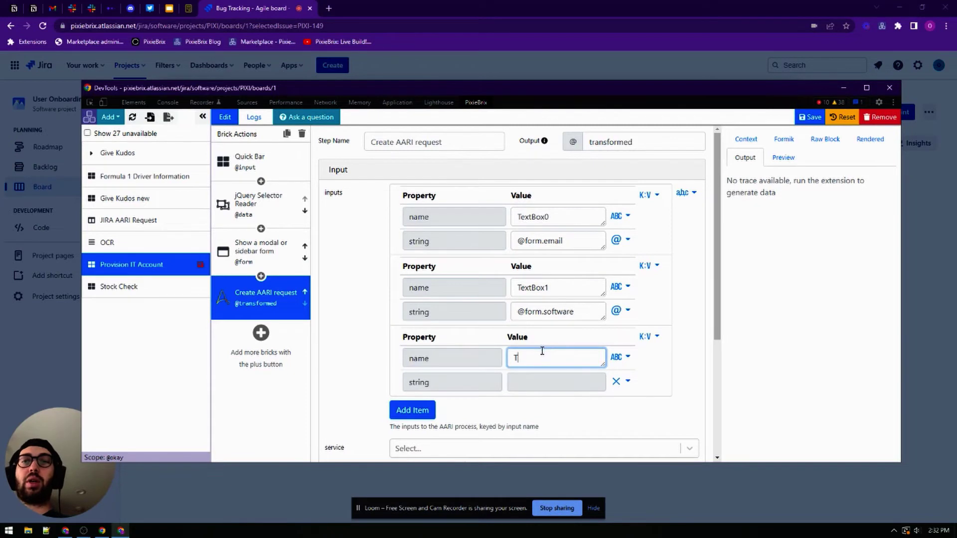
text(extBox2)
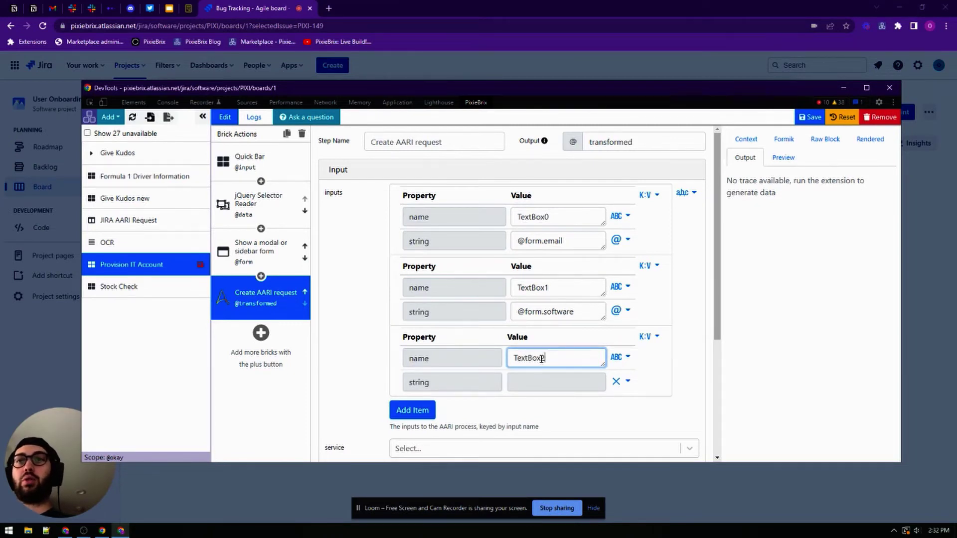
click(532, 383)
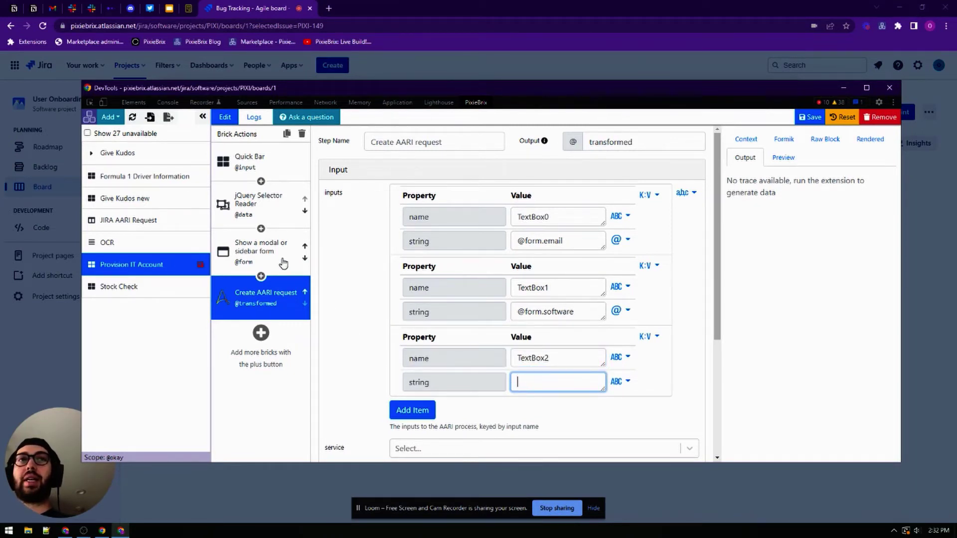
click(252, 215)
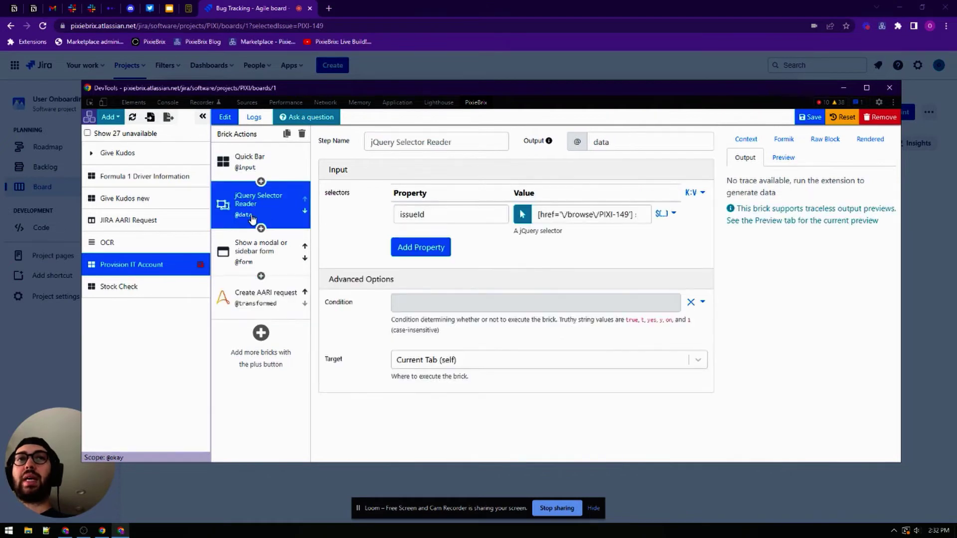
double_click(427, 215)
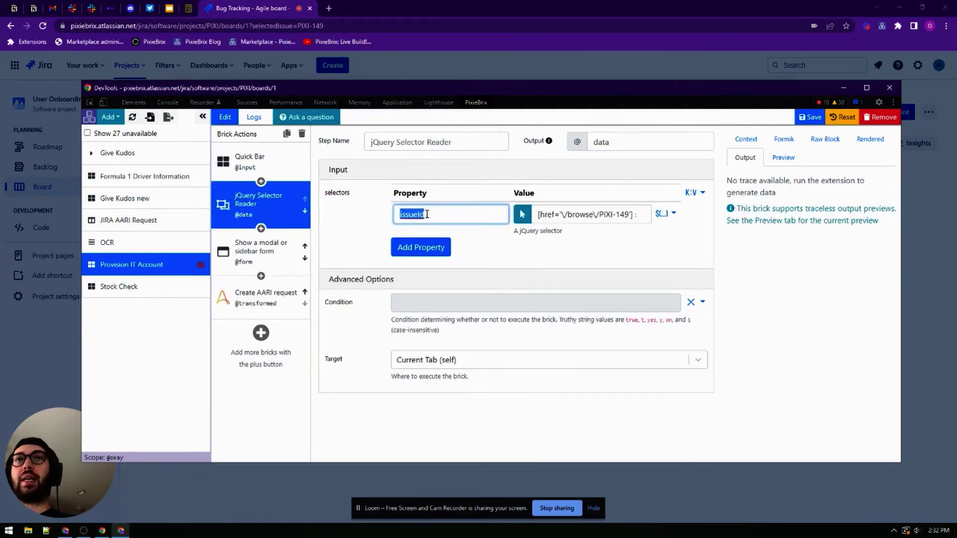
click(243, 294)
click(544, 387)
text(@data.issueId)
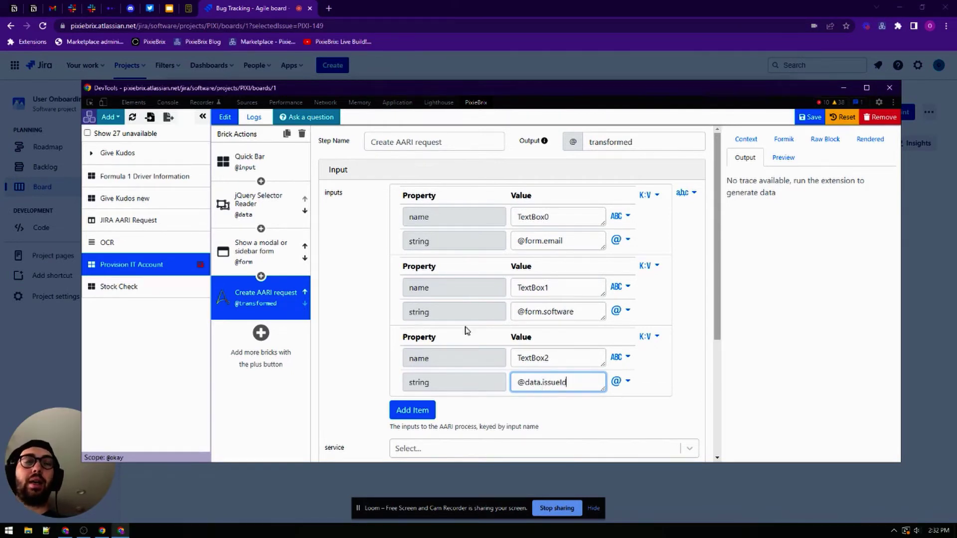
click(260, 215)
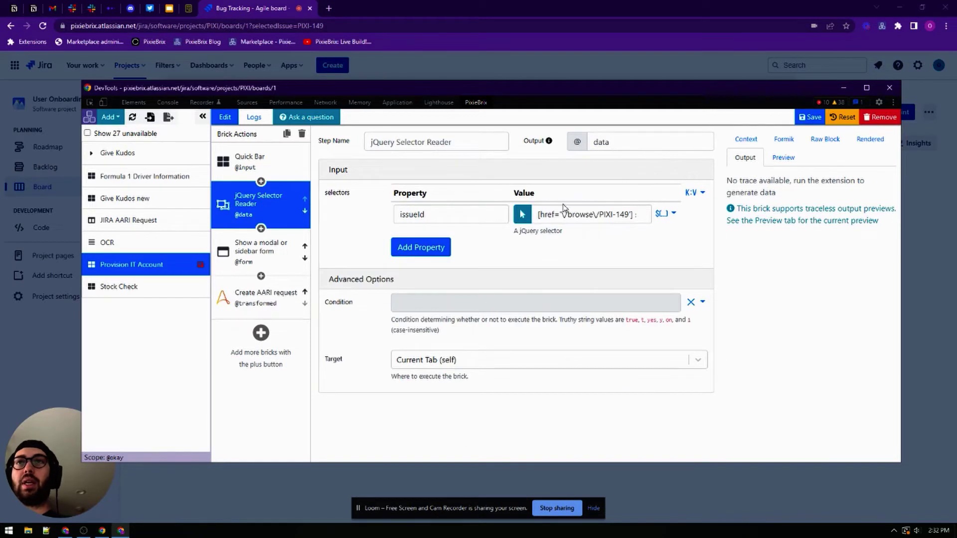
Choose AA Personal — Private as the service for the Create AARI request brick.
click(260, 305)
scroll(577, 349, down, 3)
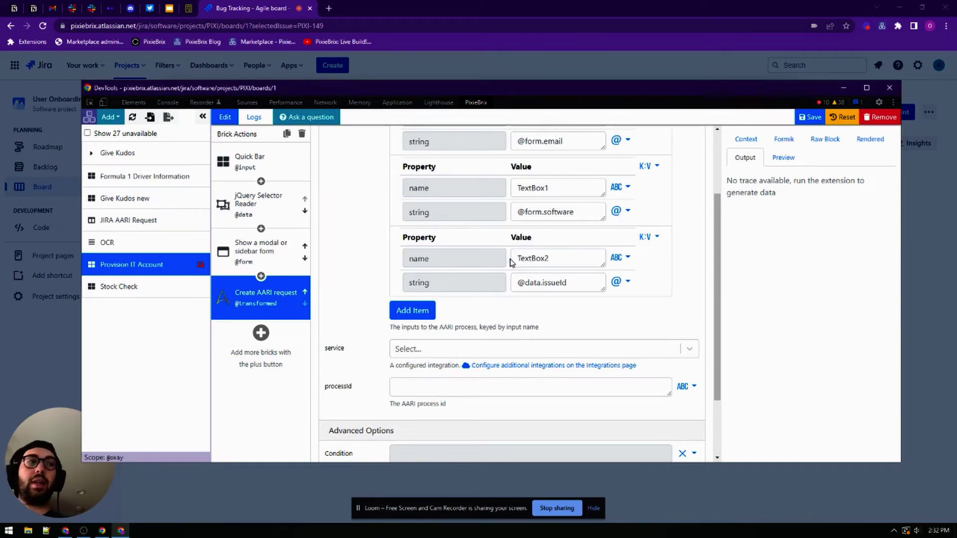
click(338, 349)
click(443, 351)
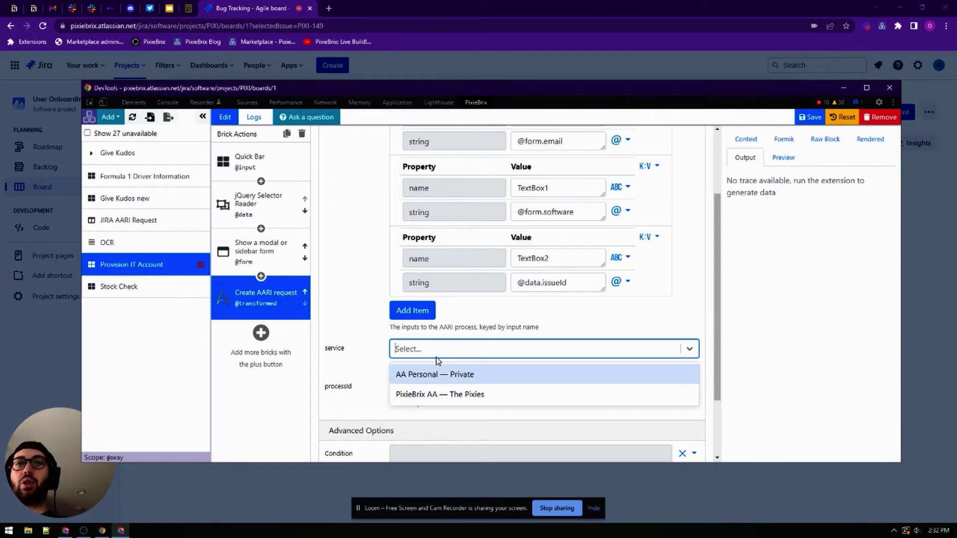
click(423, 380)
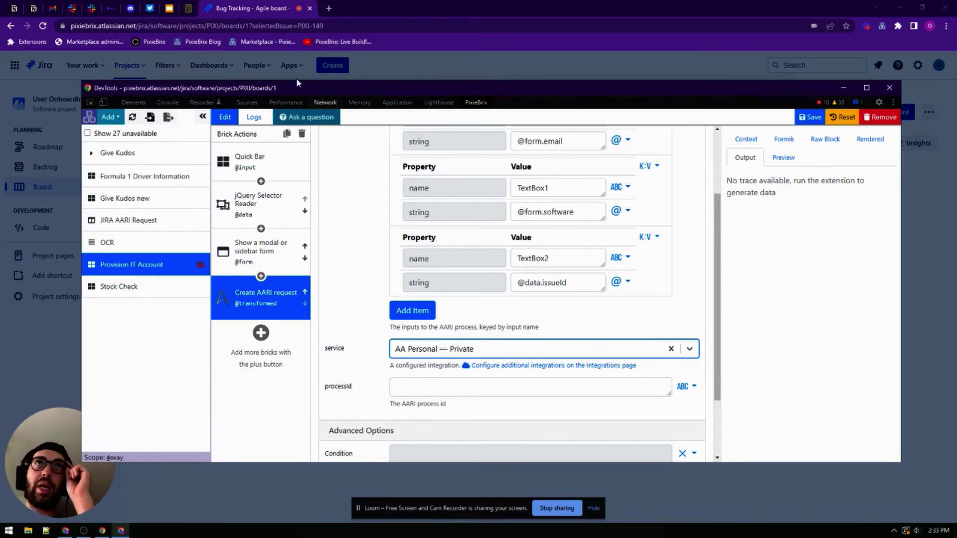
Switch to Automation Anywhere and run the Provision IT Account - Process from the Automation files.
click(190, 8)
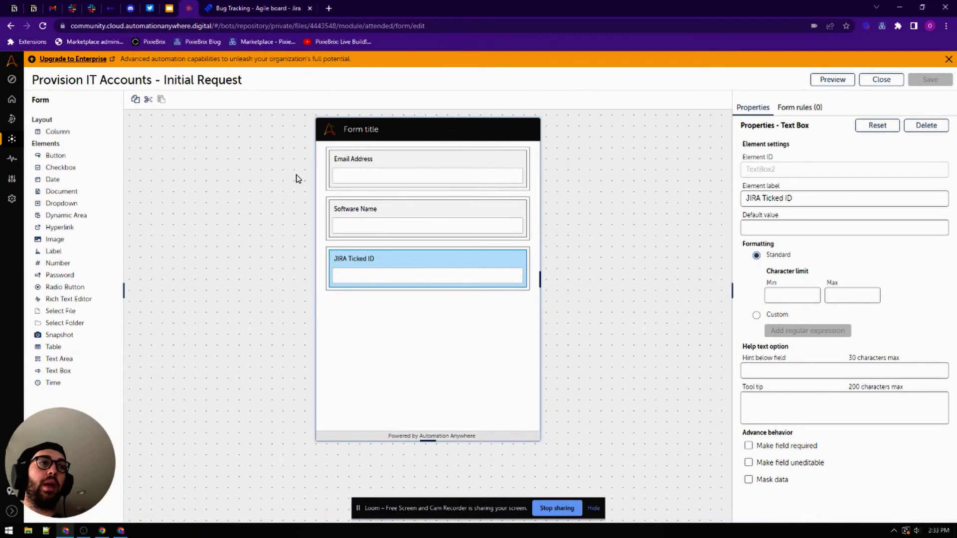
click(10, 141)
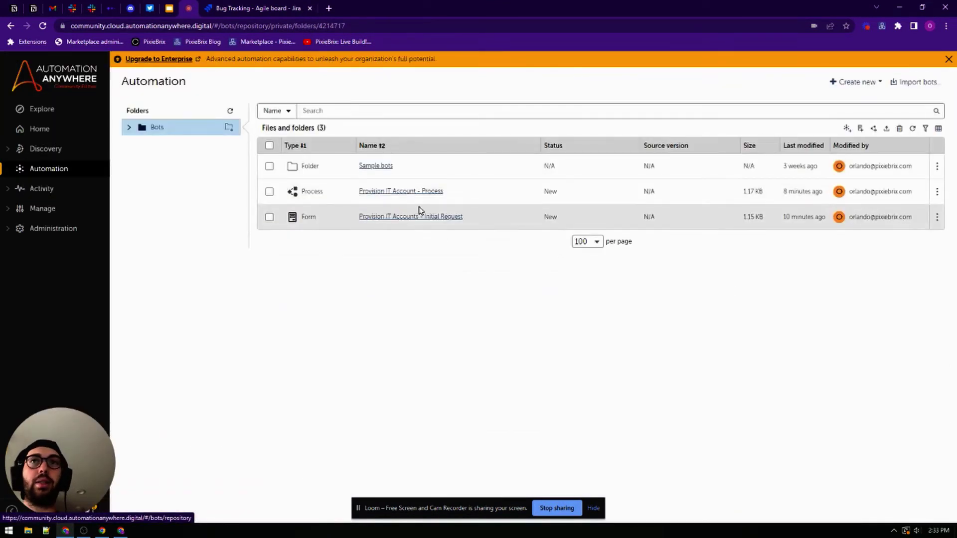
click(429, 192)
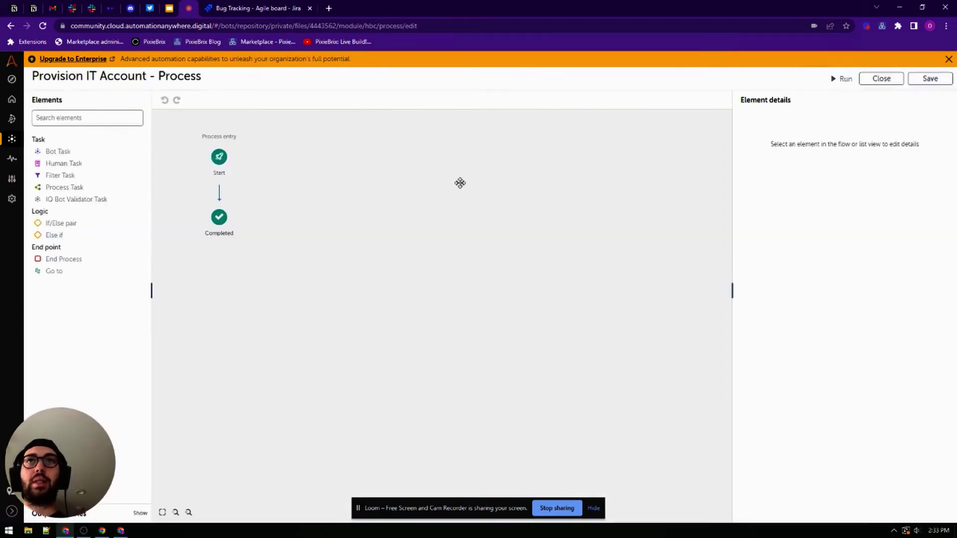
click(843, 80)
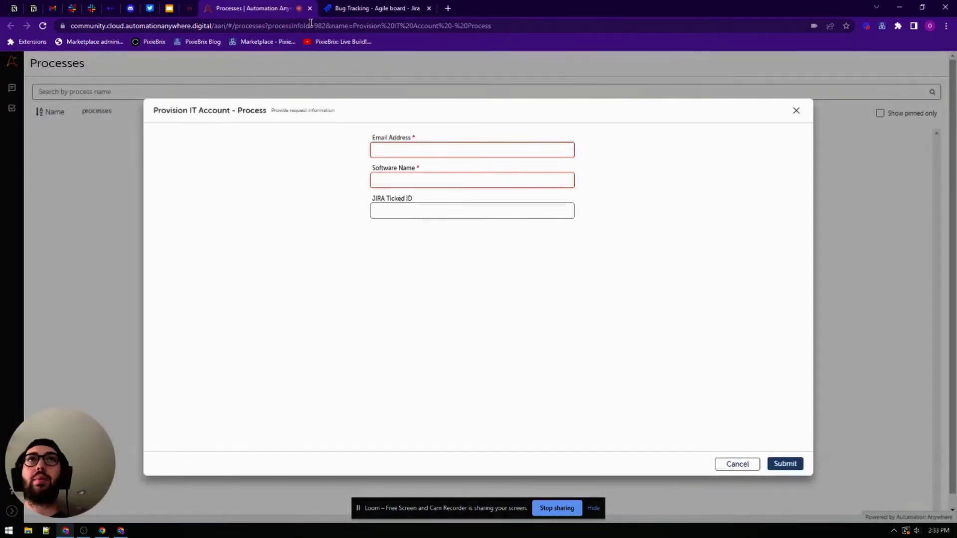
Copy the process ID 982 from the running process's web address into the processId of the Create AARI request brick.
click(294, 26)
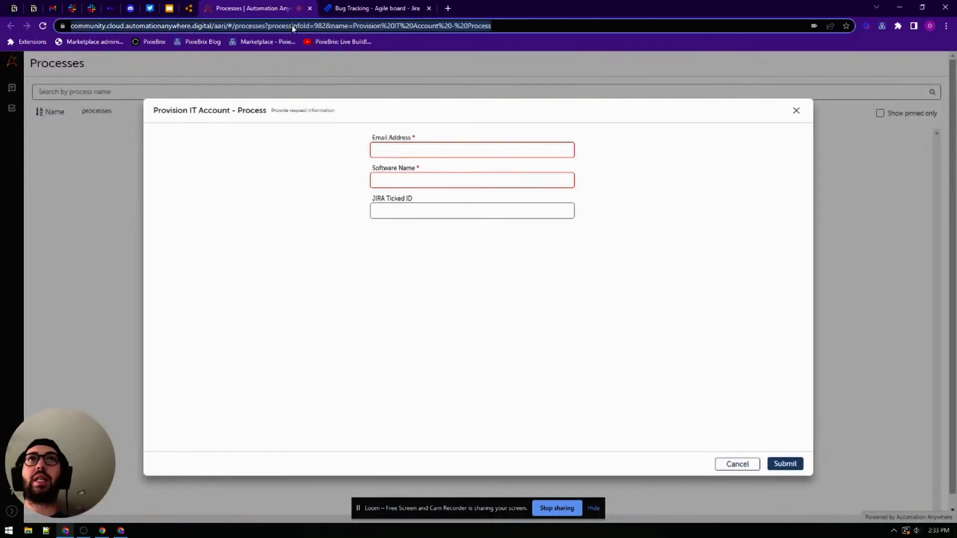
double_click(342, 26)
key(ctrl+c)
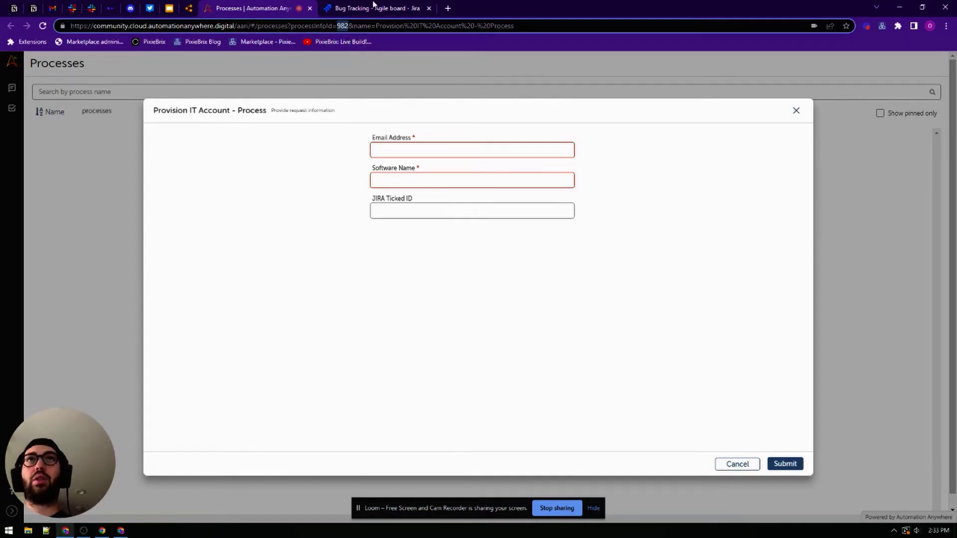
click(374, 7)
key(alt+Tab)
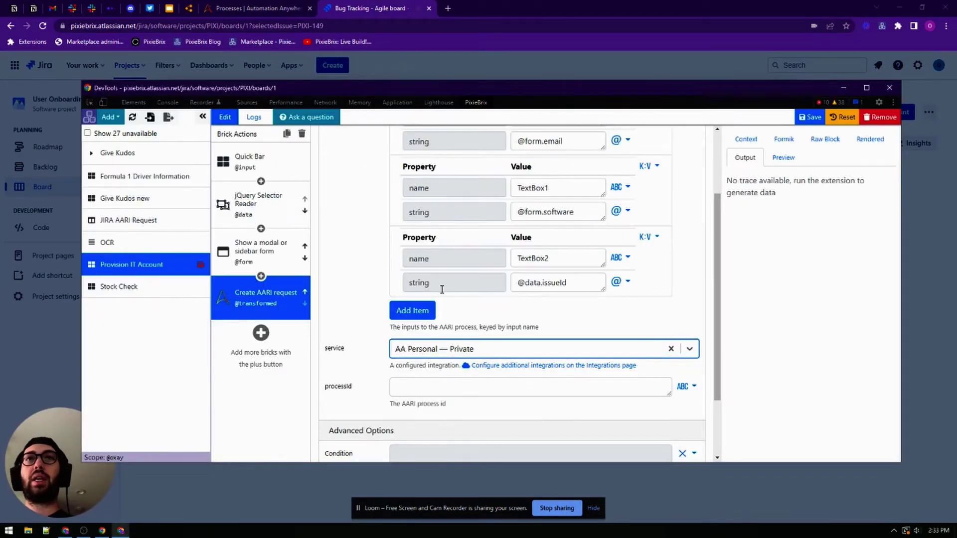
click(438, 386)
key(ctrl+v)
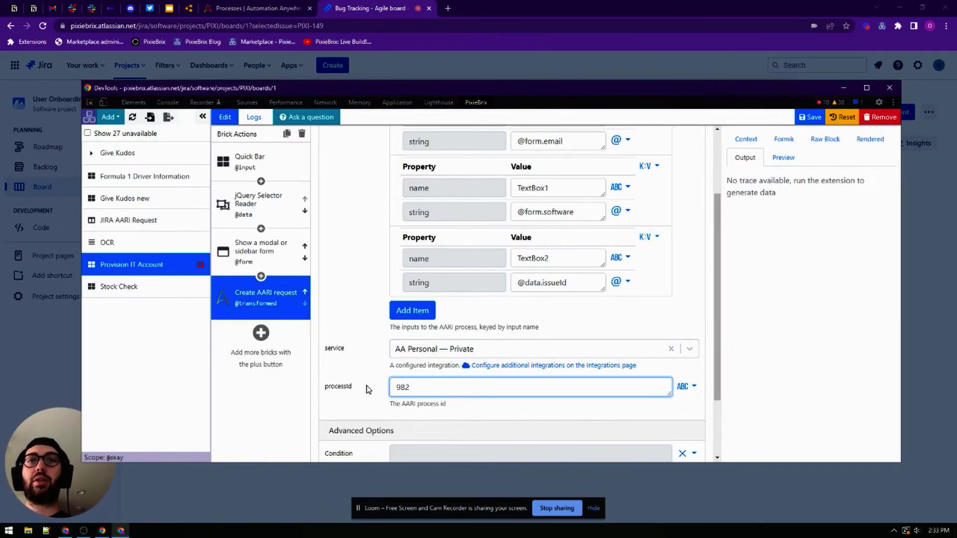
double_click(338, 387)
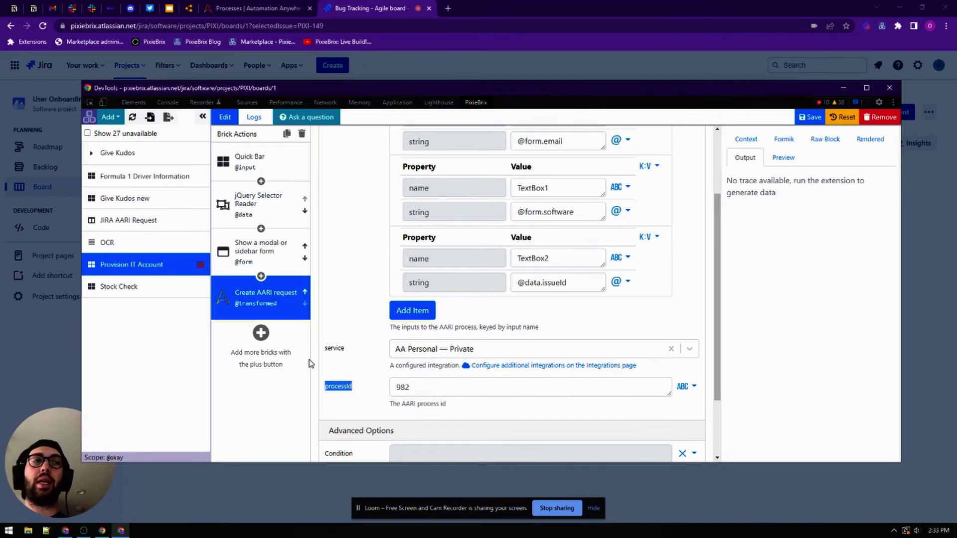
Recheck the process ID in the AARI page's web address and save the Provision IT Account action.
click(253, 8)
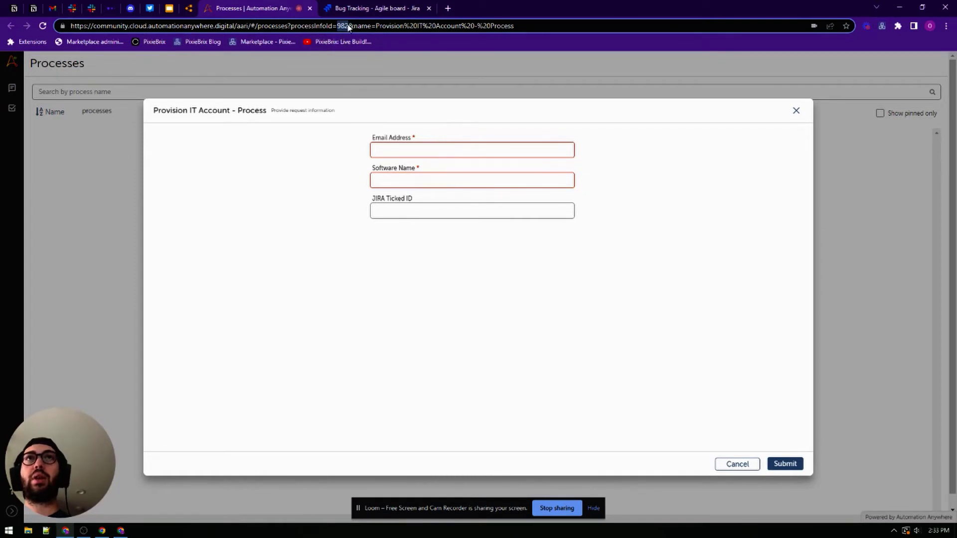
click(367, 8)
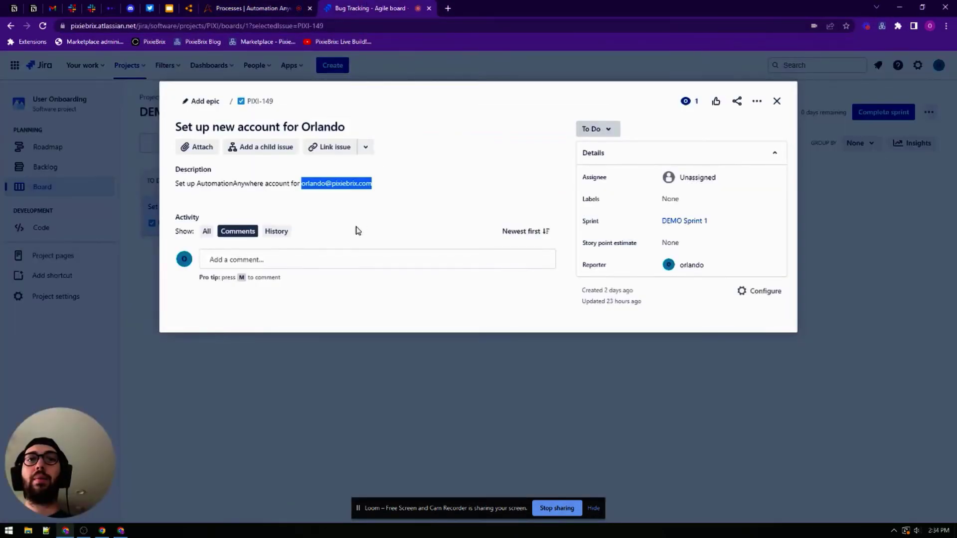
key(alt+Tab)
click(319, 237)
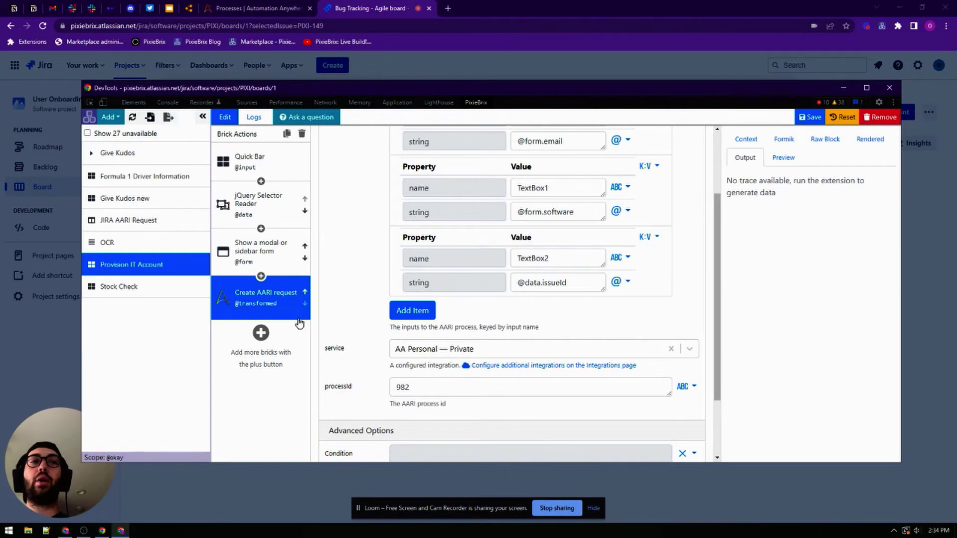
Create a new sidebar panel extension for the Jira page.
click(109, 117)
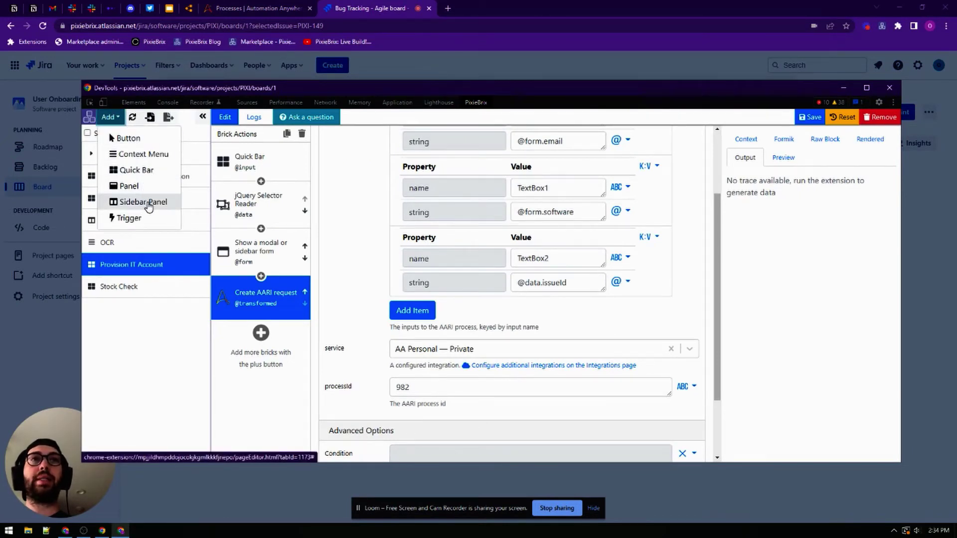
click(148, 203)
click(532, 220)
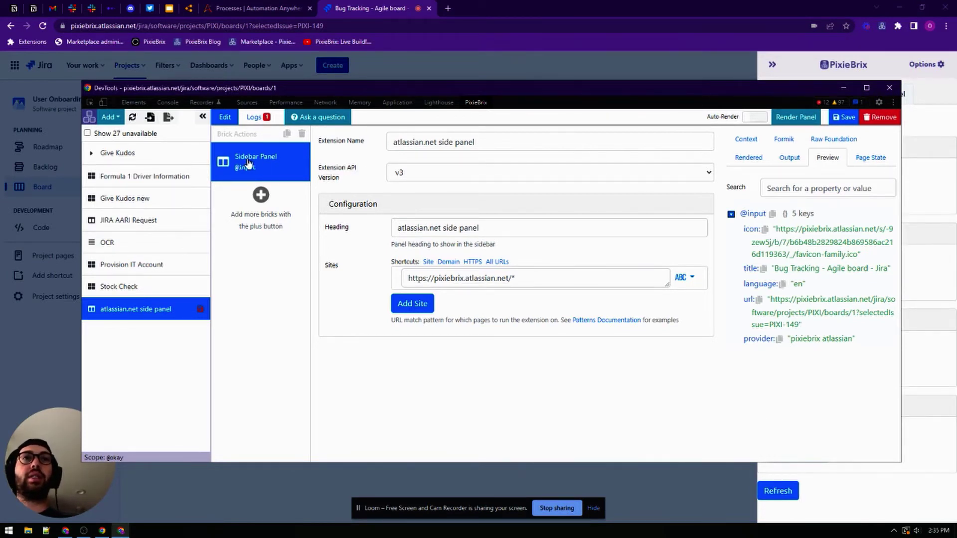
Name the sidebar panel extension JIRA AARI Request and set its heading to AARI Request.
triple_click(451, 144)
text(AA)
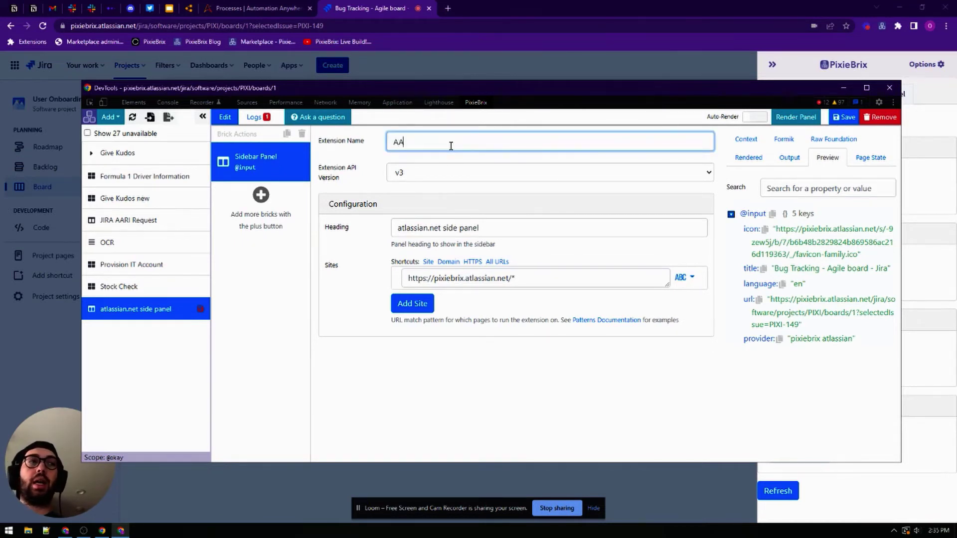
text(RI Re)
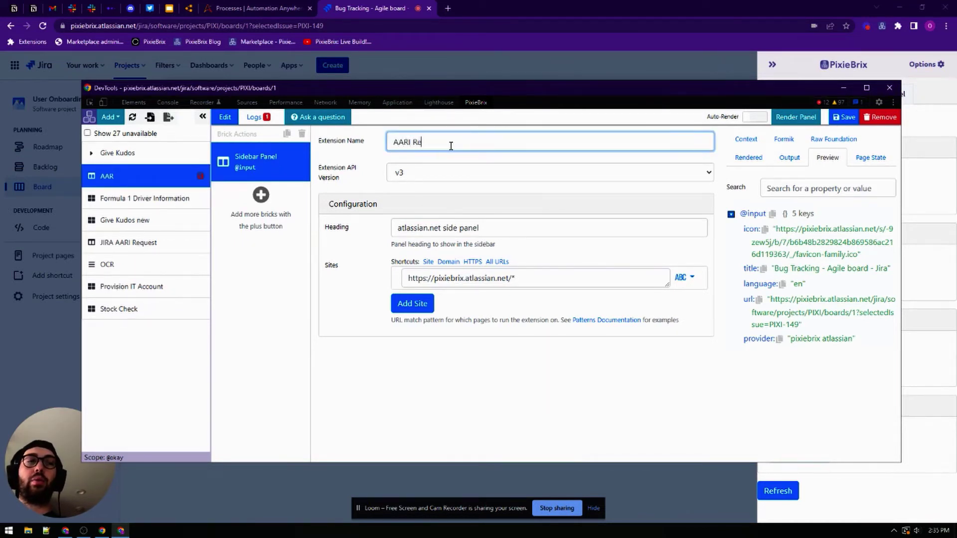
text(JIRA)
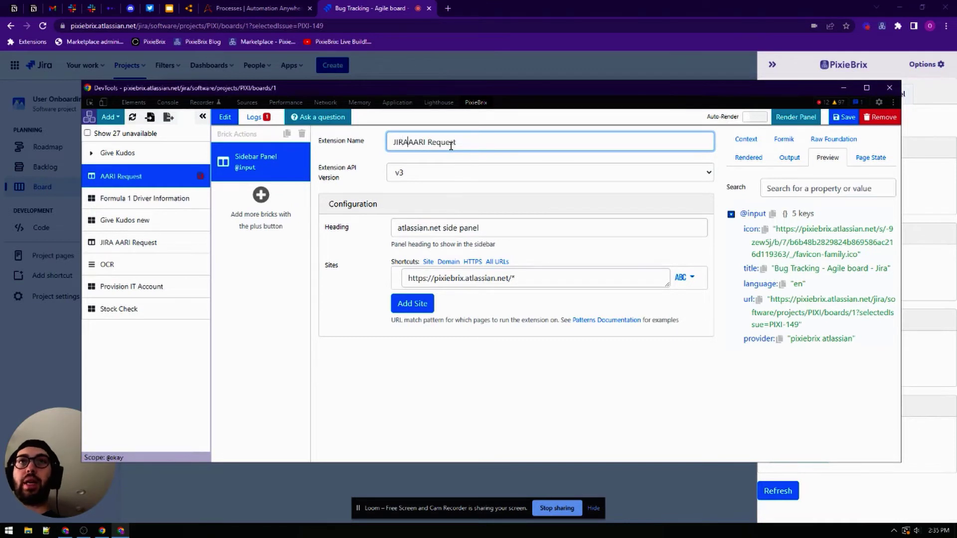
key(ctrl+a)
click(440, 227)
key(ctrl+a)
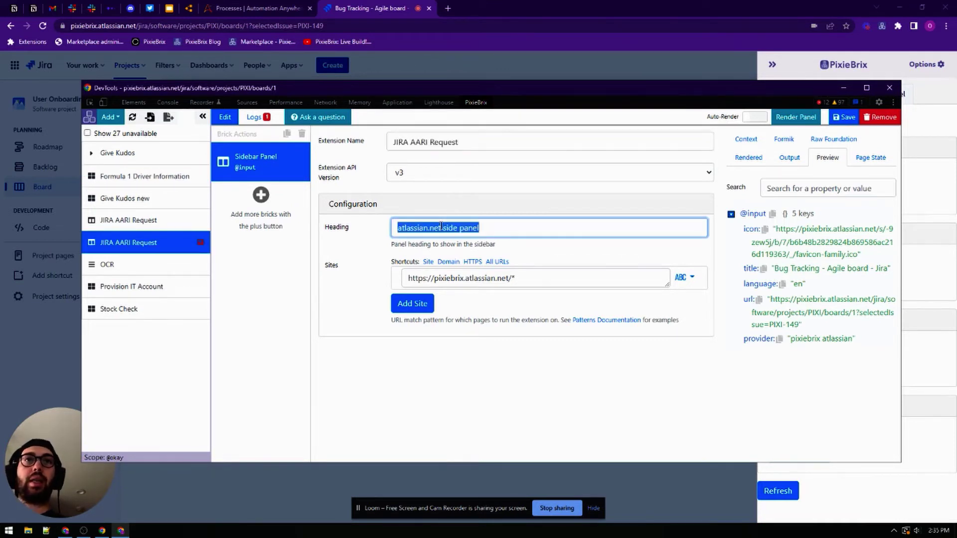
text(AARI Request)
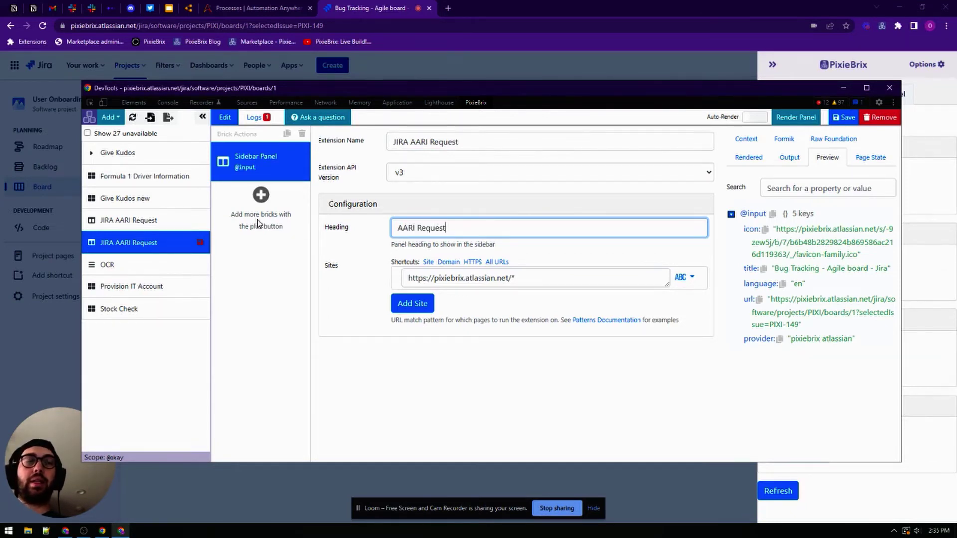
Add a jQuery Selector Reader brick to the JIRA AARI Request sidebar panel.
click(261, 194)
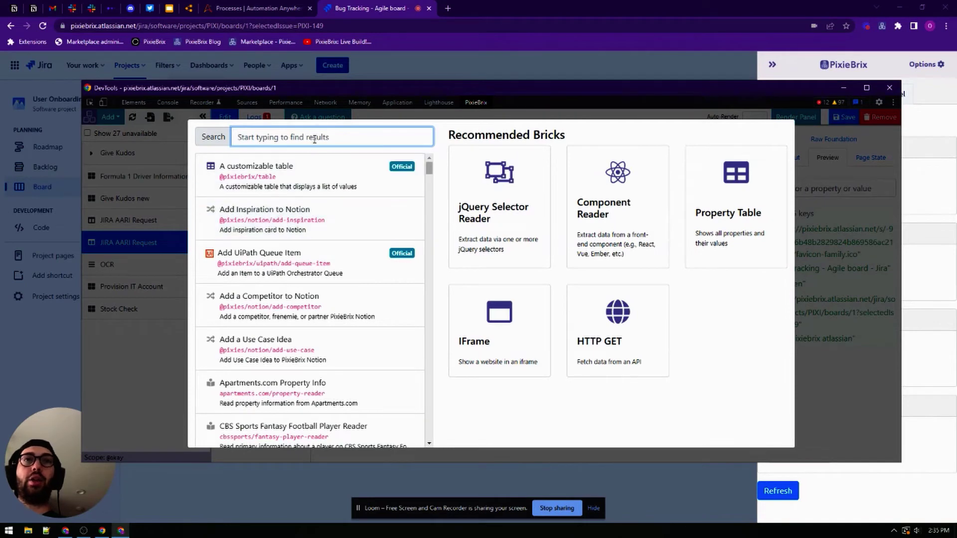
text(jquery)
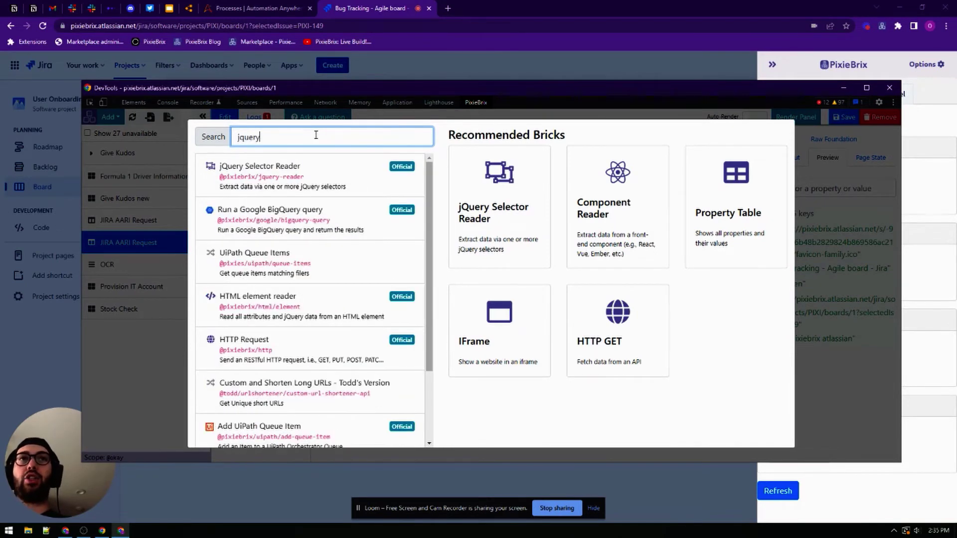
click(305, 164)
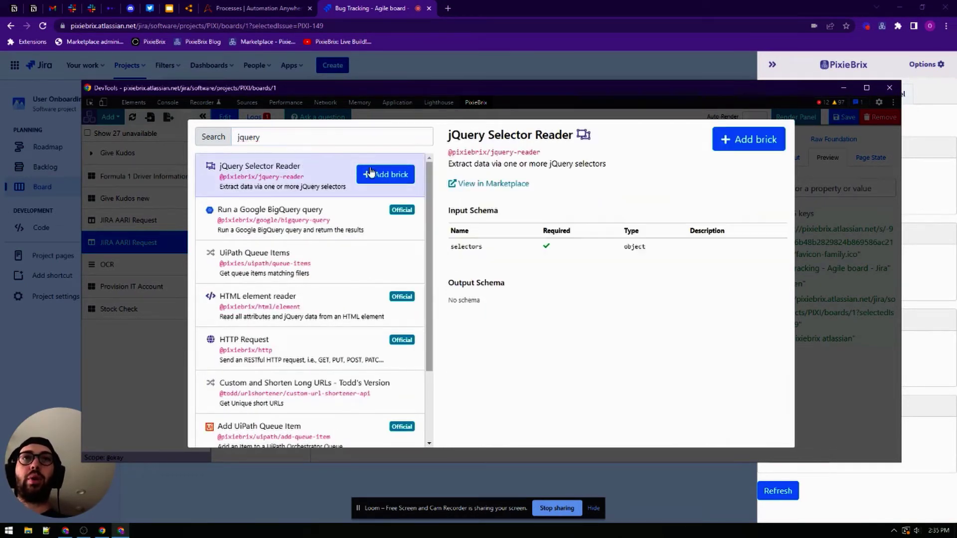
click(389, 173)
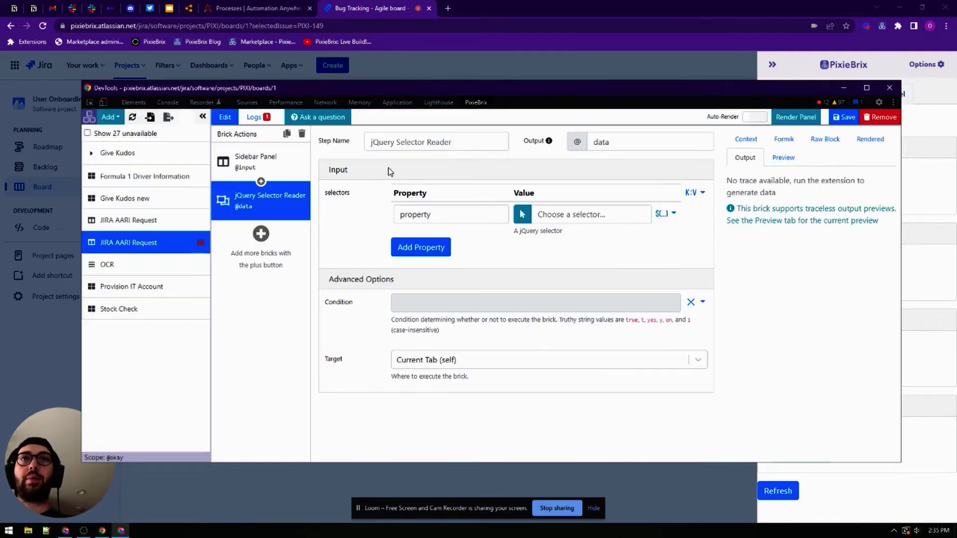
Name the reader's property issueId and pick the PIXI-149 issue link on the Jira page as its selector.
double_click(464, 213)
text(issueId)
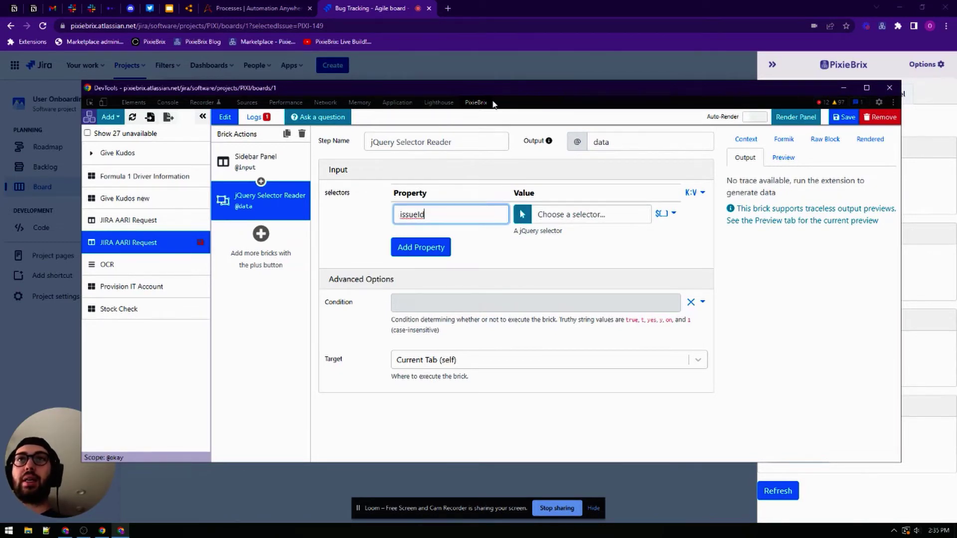
drag(486, 88, 505, 169)
click(540, 294)
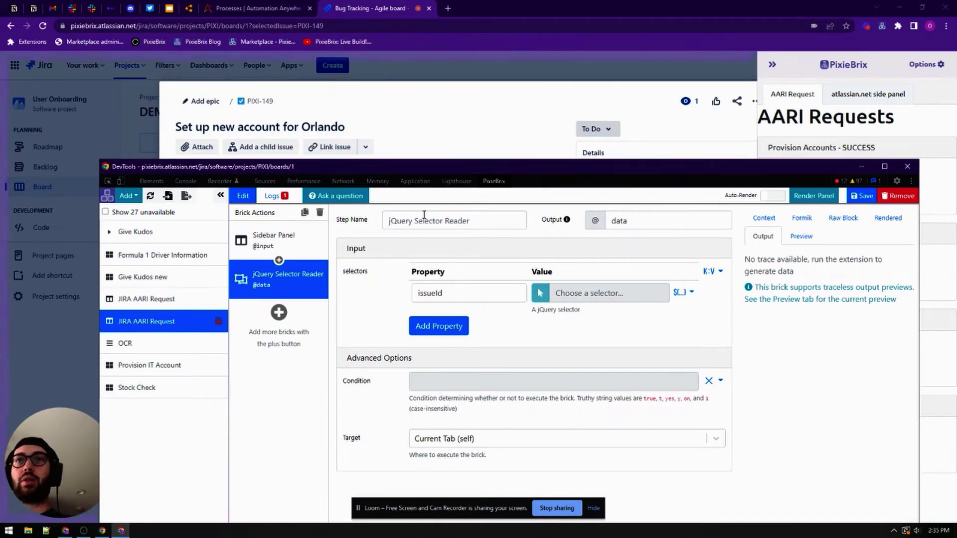
click(264, 105)
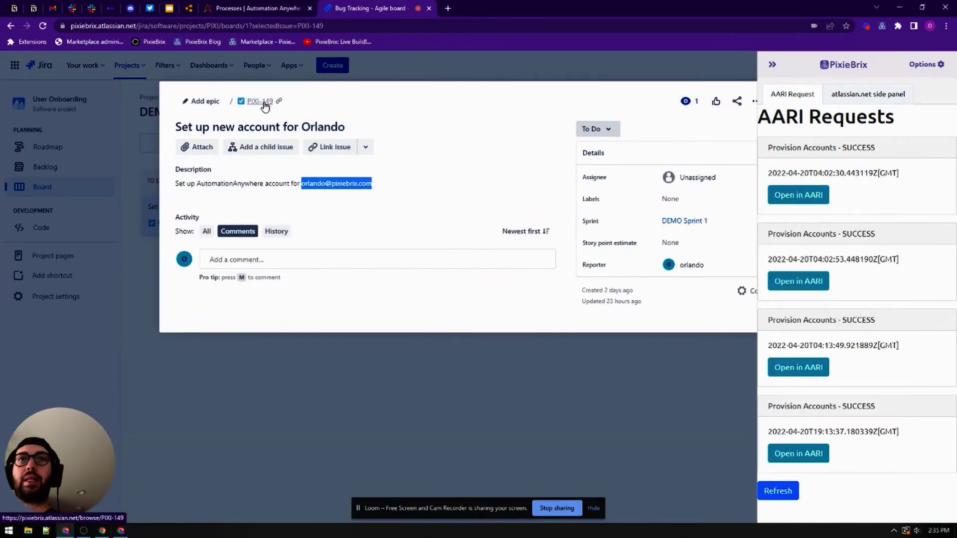
key(alt+Tab)
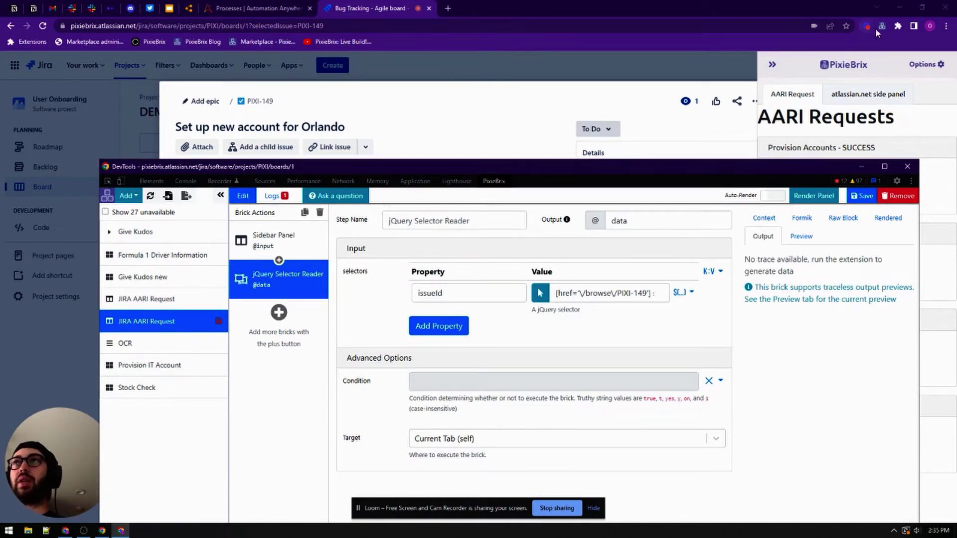
Hide the PixieBrix sidebar on the Jira page and add a List AARI requests brick after the jQuery Selector Reader.
click(880, 26)
key(alt+Tab)
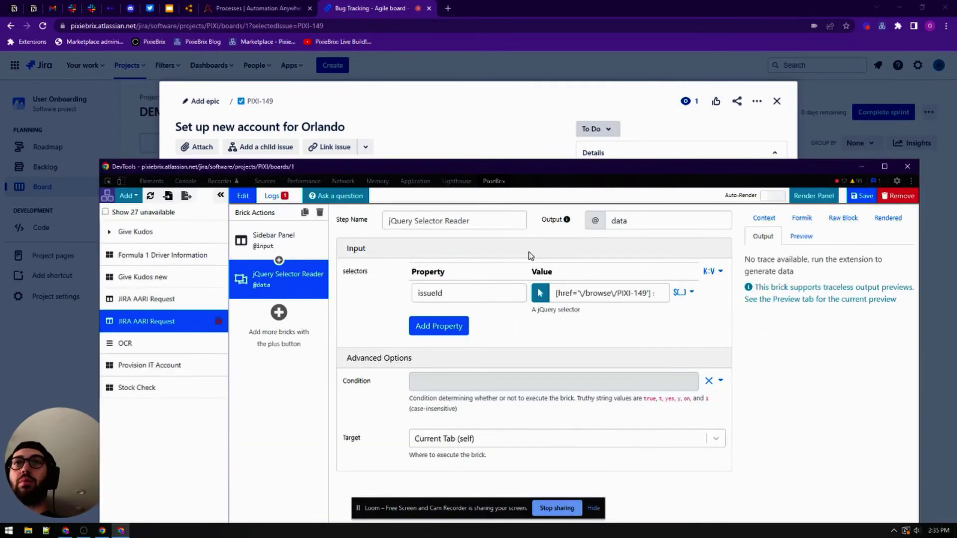
click(278, 313)
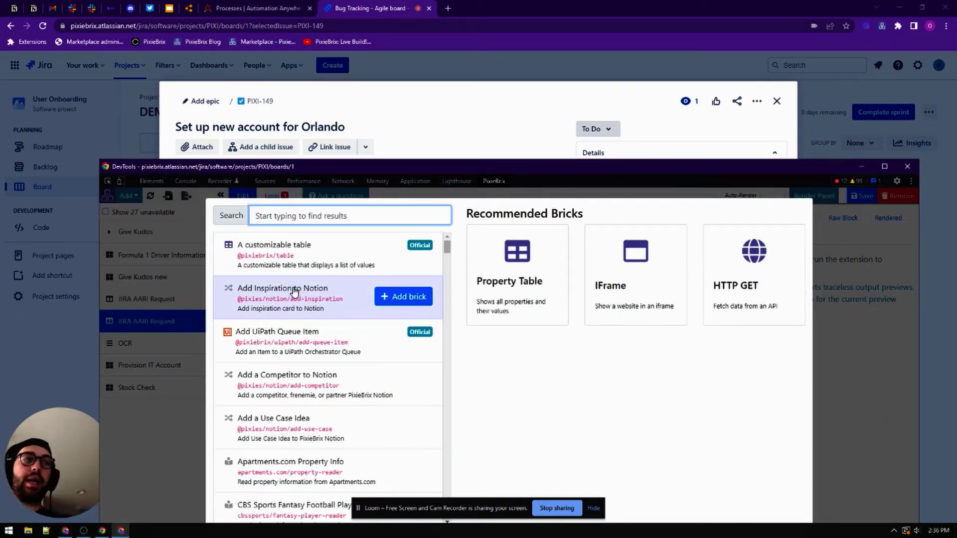
text(List AAR)
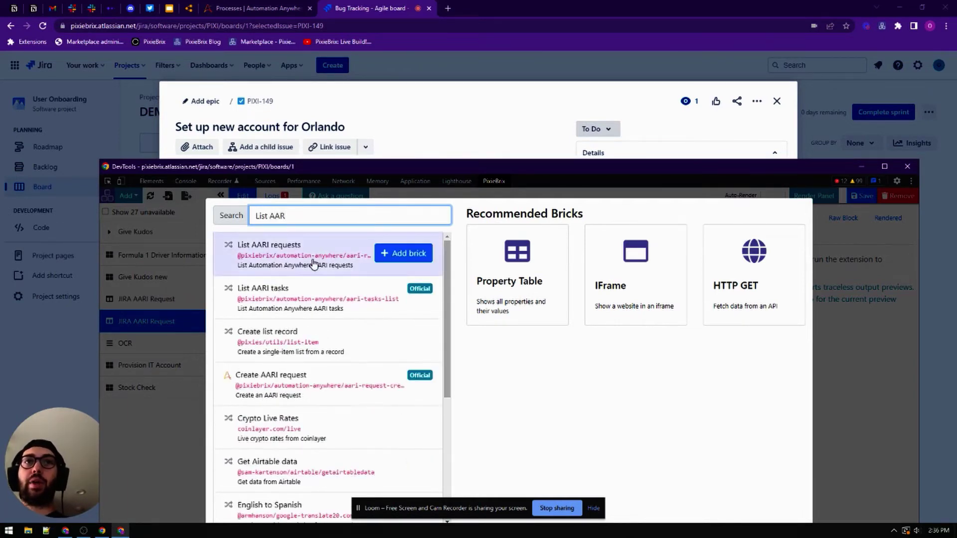
click(315, 262)
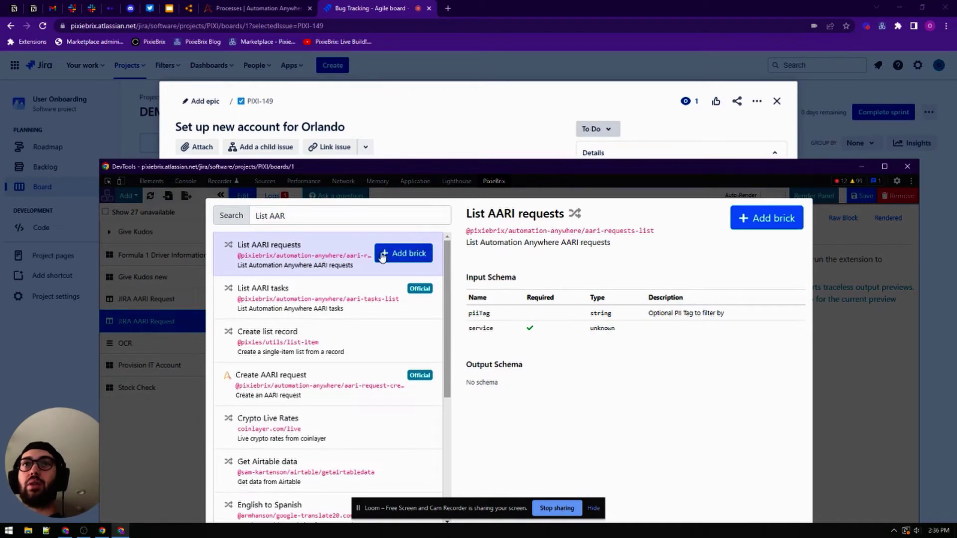
click(406, 255)
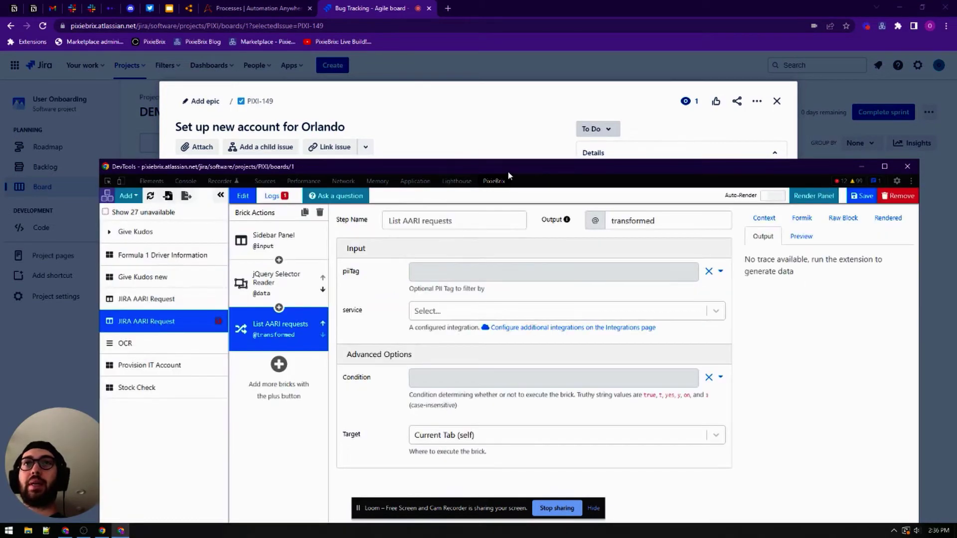
drag(508, 172, 499, 91)
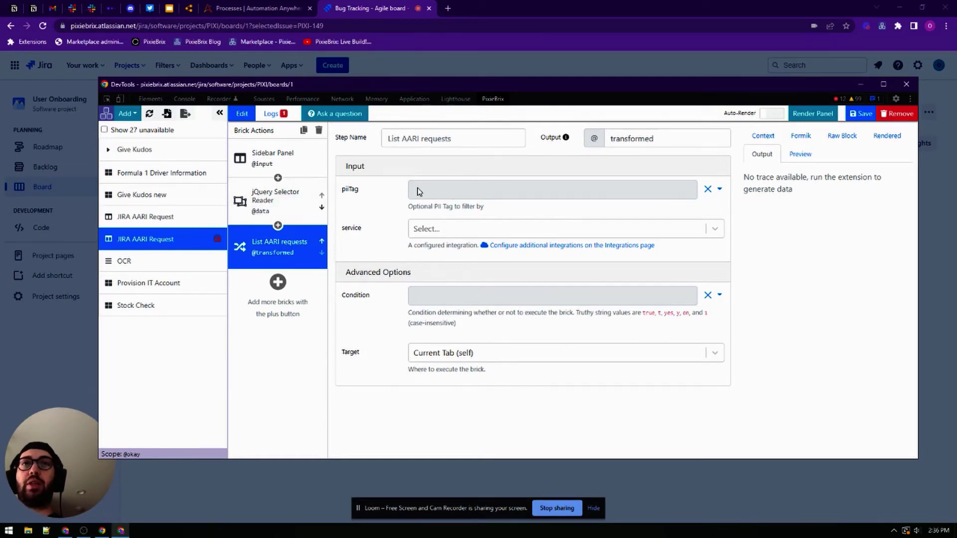
click(275, 206)
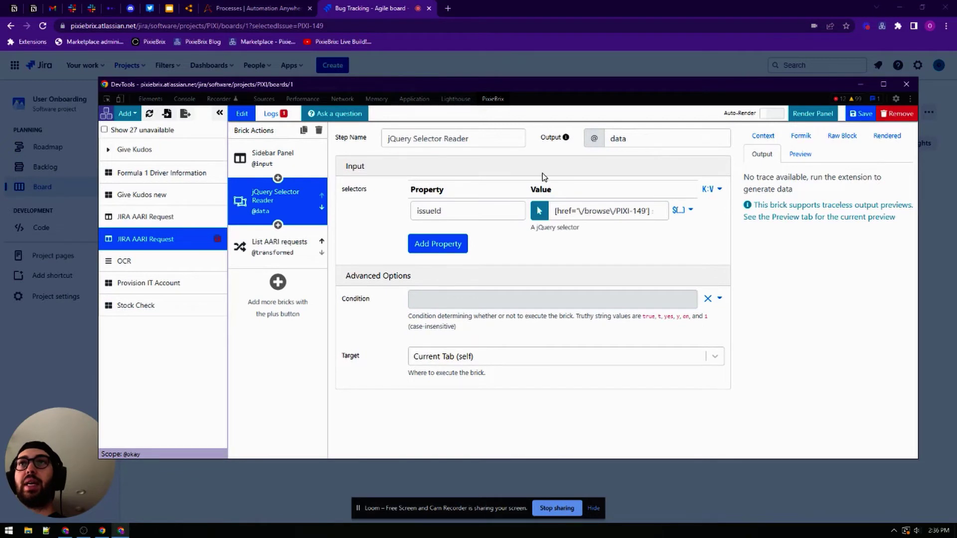
click(285, 243)
click(431, 192)
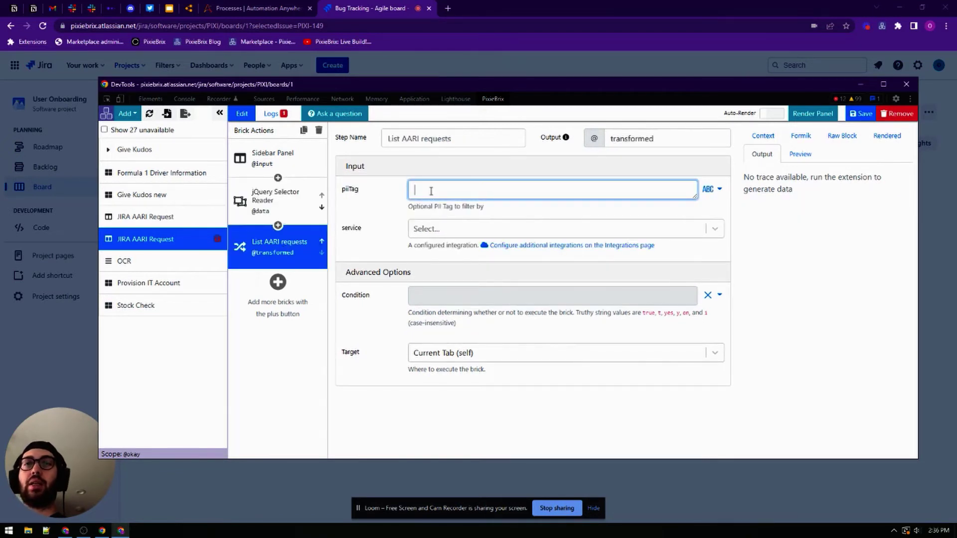
text(@data.issueId)
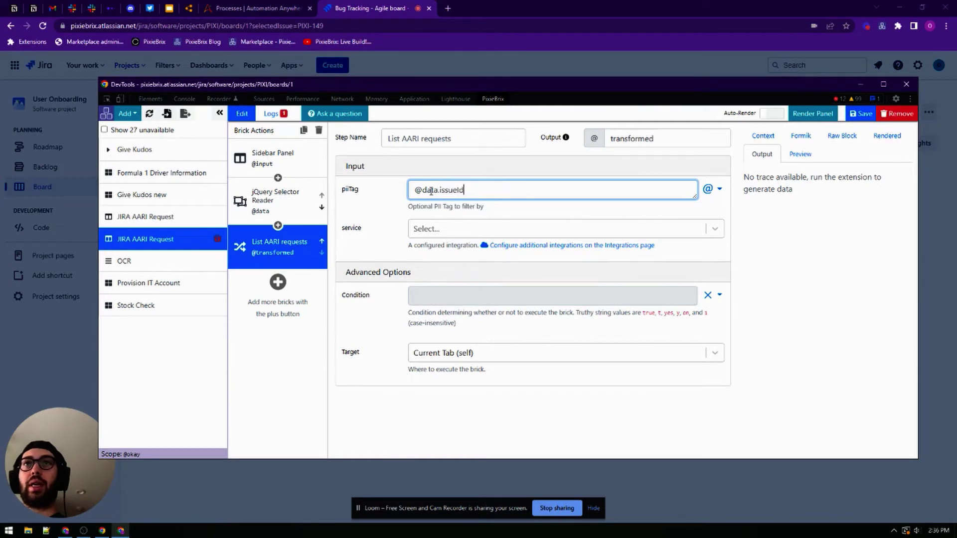
click(432, 230)
click(456, 256)
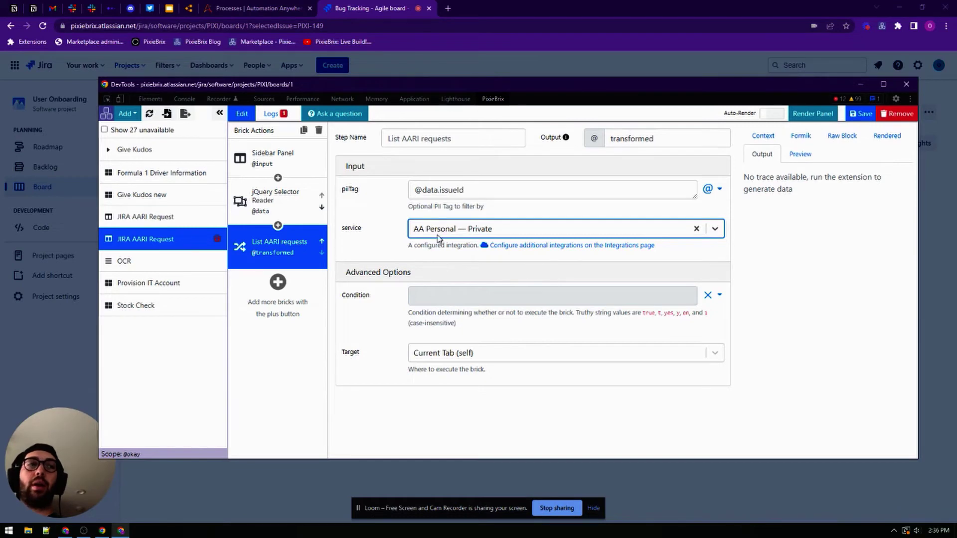
Add a Render Document brick after List AARI requests and save the JIRA AARI Request extension.
click(277, 282)
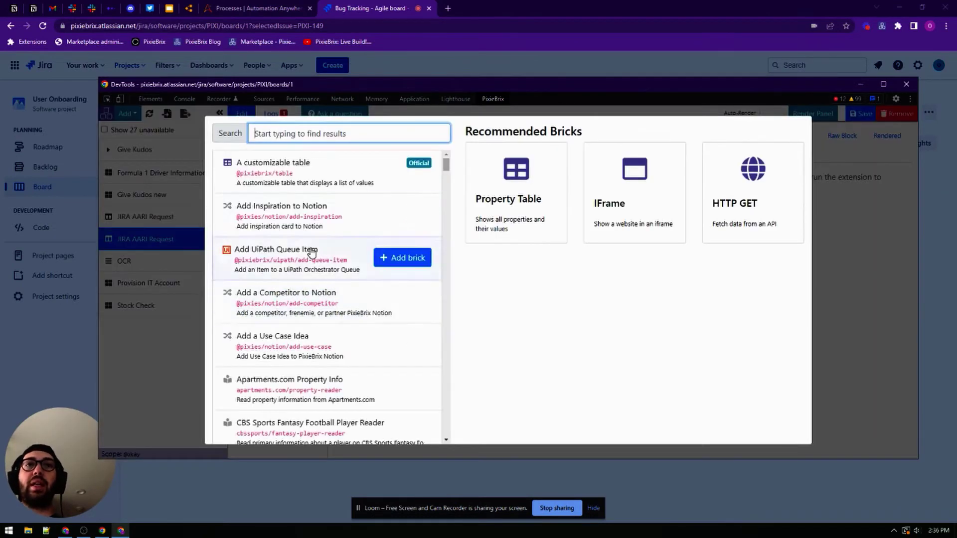
text(Render)
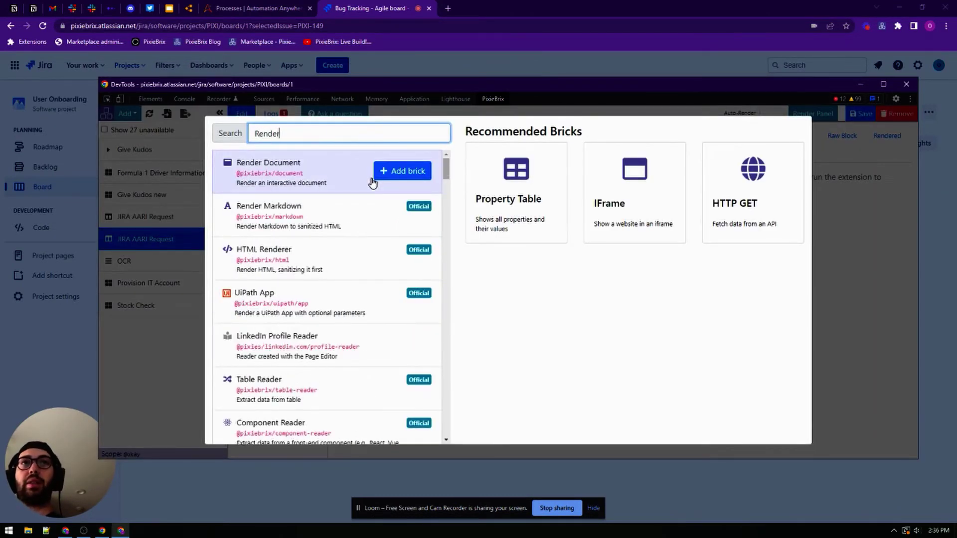
click(294, 176)
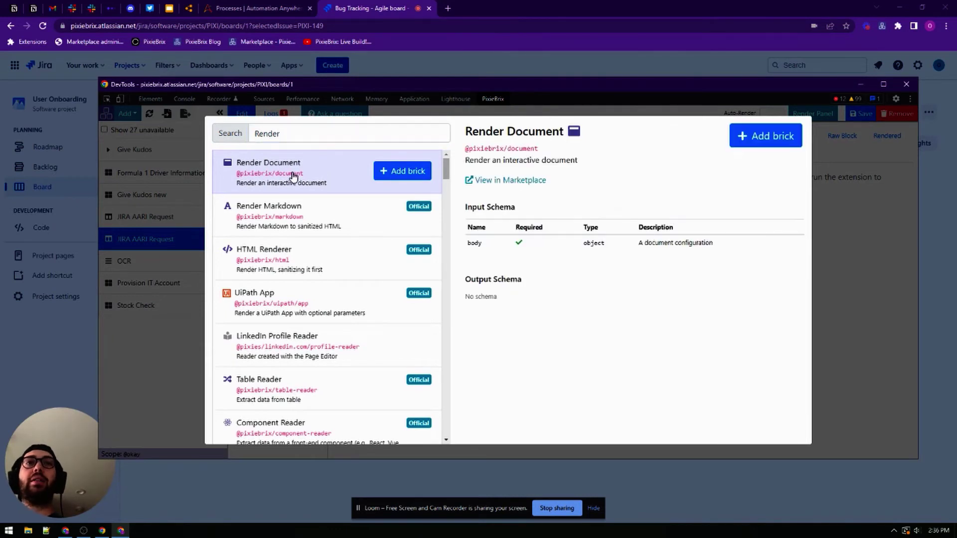
click(406, 172)
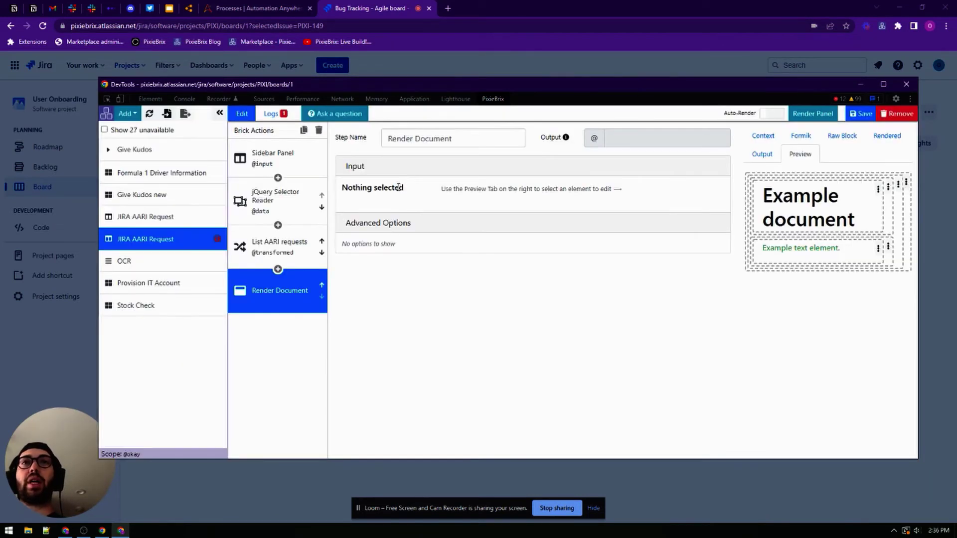
click(858, 116)
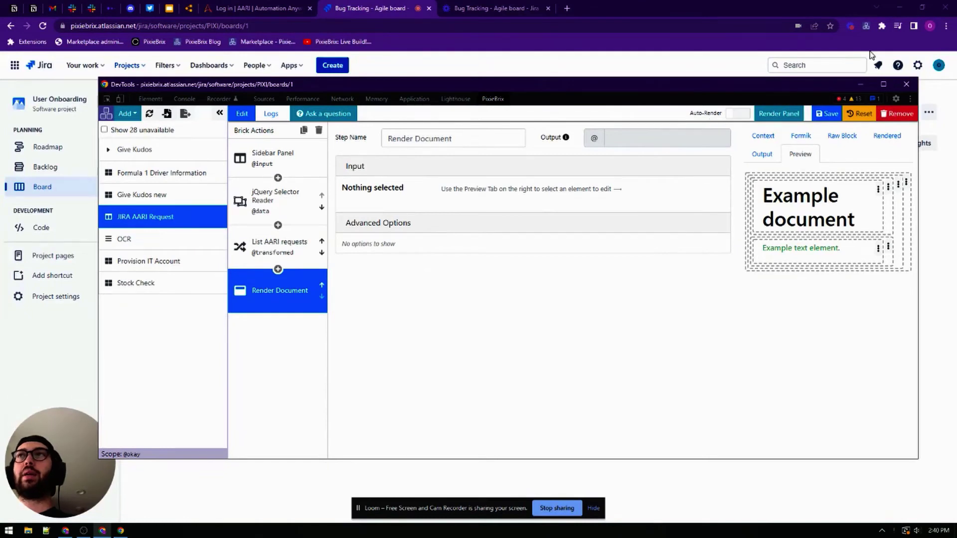
Show the PixieBrix sidebar on the Jira page and remove the example container from the Render Document brick.
click(867, 25)
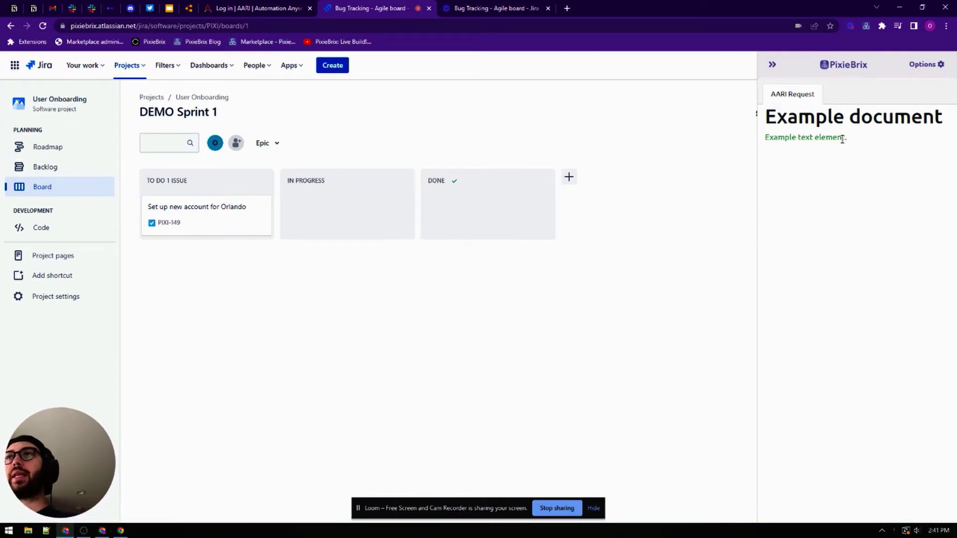
key(alt+Tab)
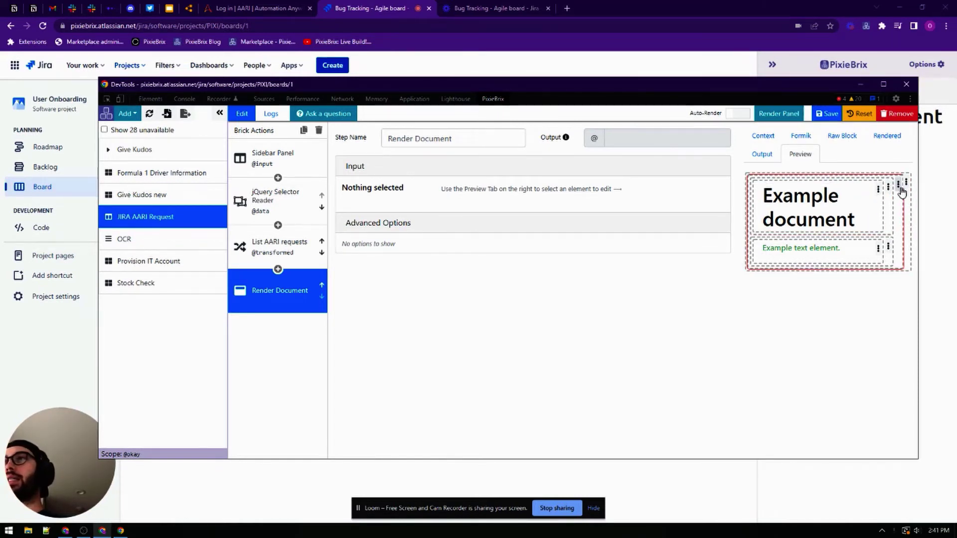
click(901, 209)
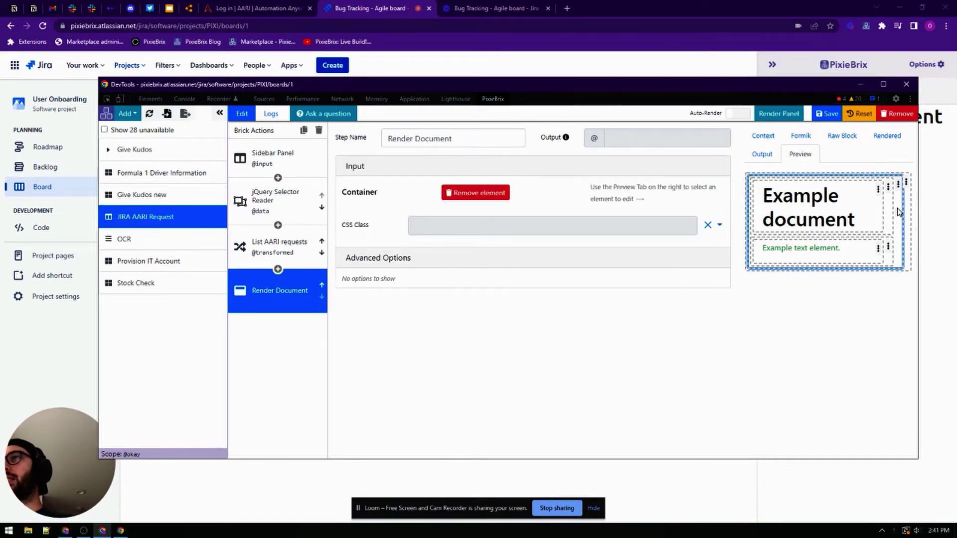
click(898, 187)
click(898, 188)
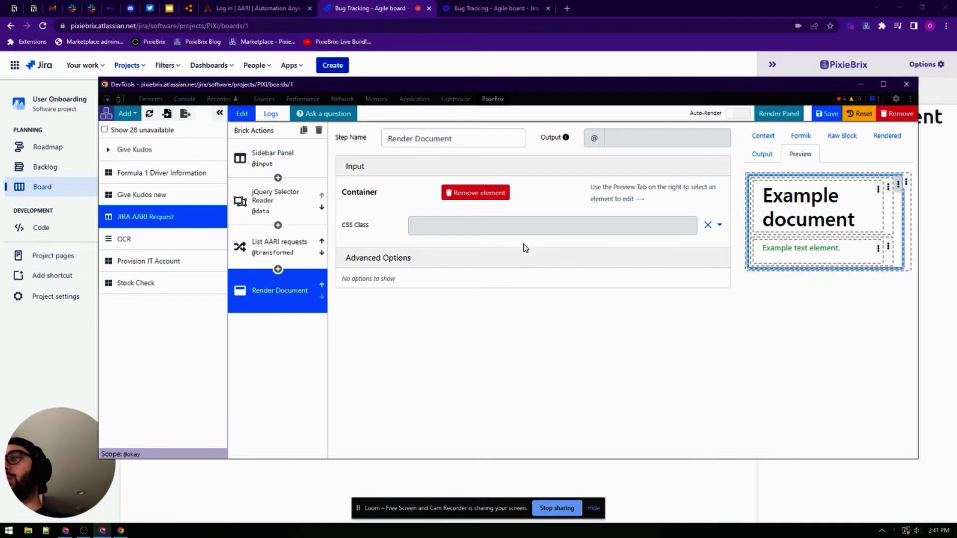
click(479, 198)
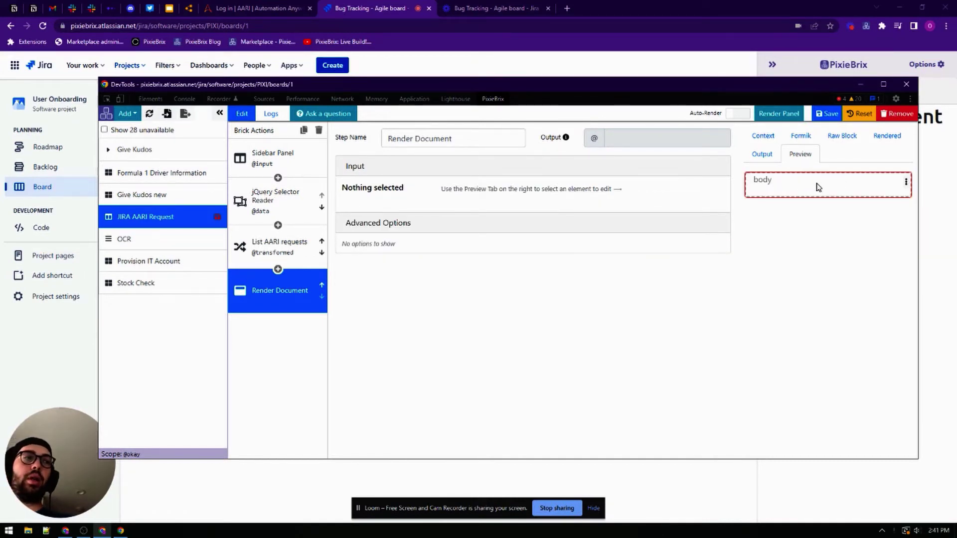
Add a Header 1 element to the empty document body and set its title to AARI Requests.
click(907, 184)
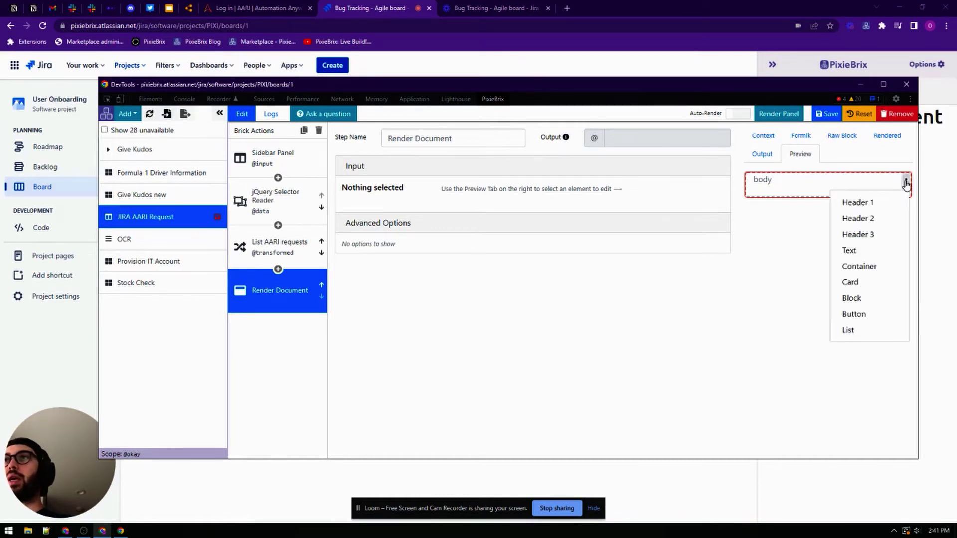
click(873, 202)
click(794, 191)
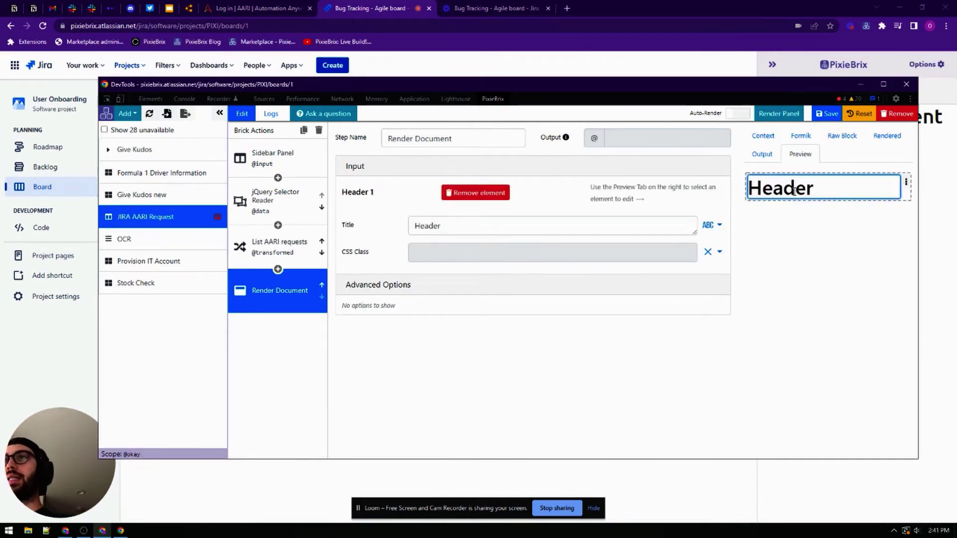
double_click(462, 229)
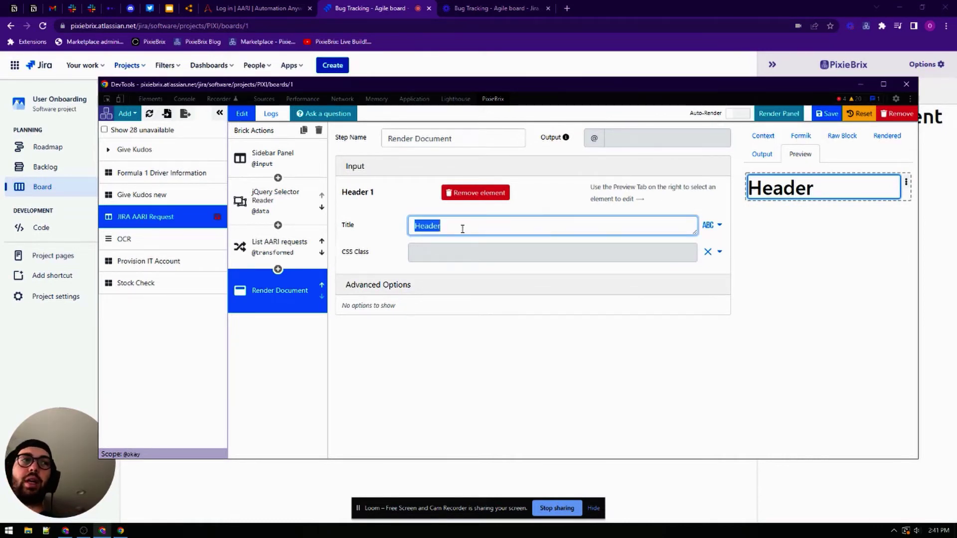
text(AARI Request)
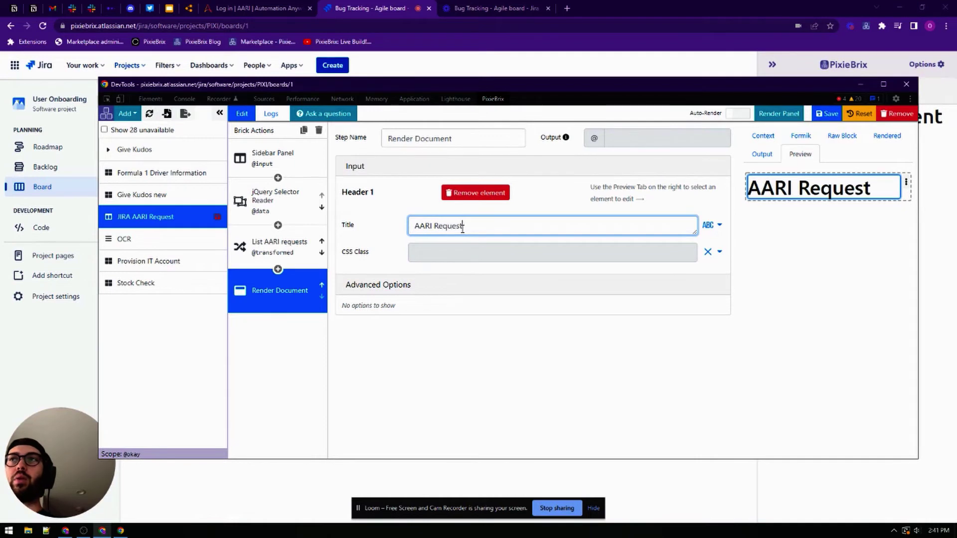
text(s)
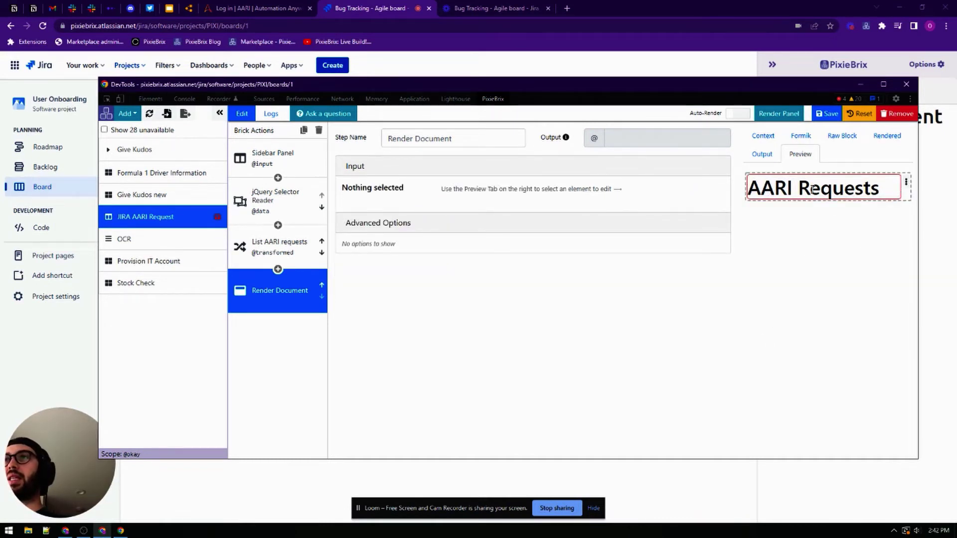
click(906, 184)
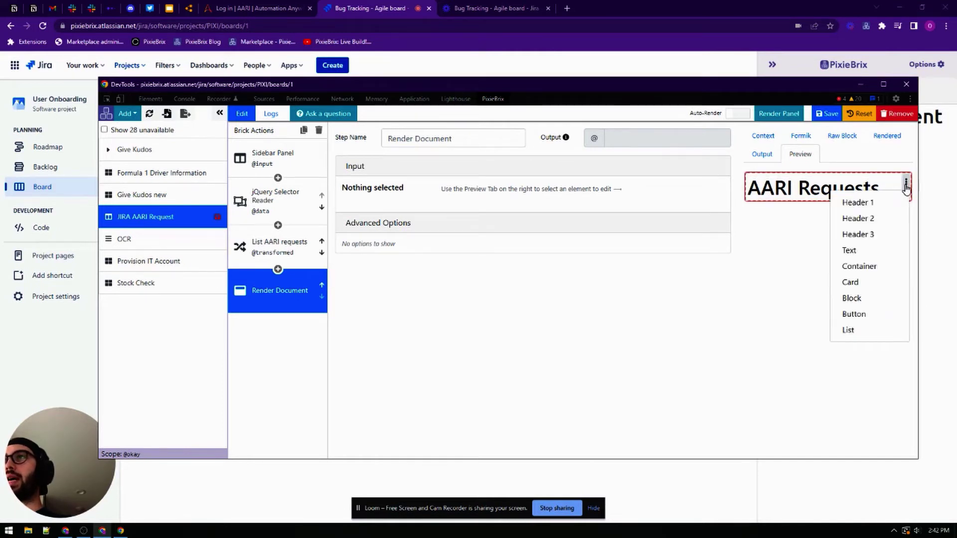
click(864, 333)
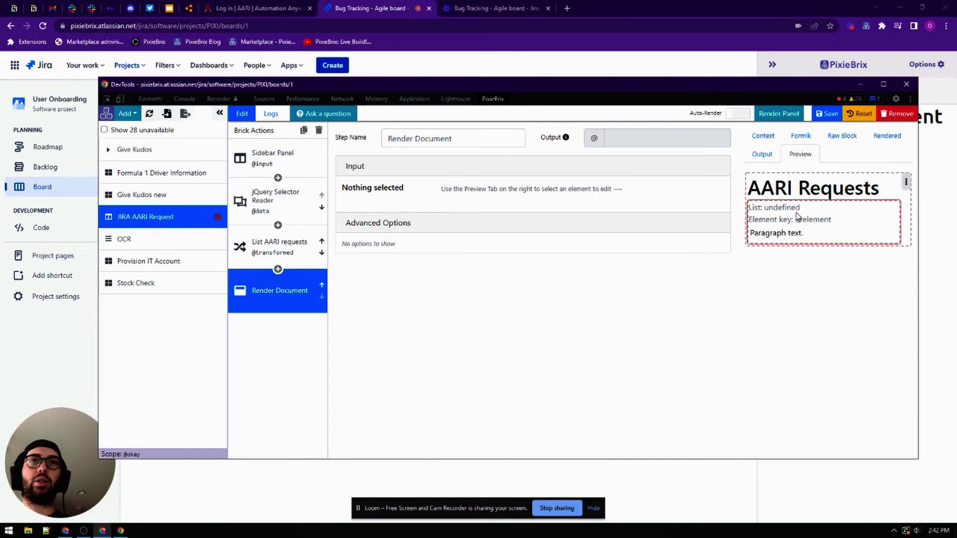
click(799, 215)
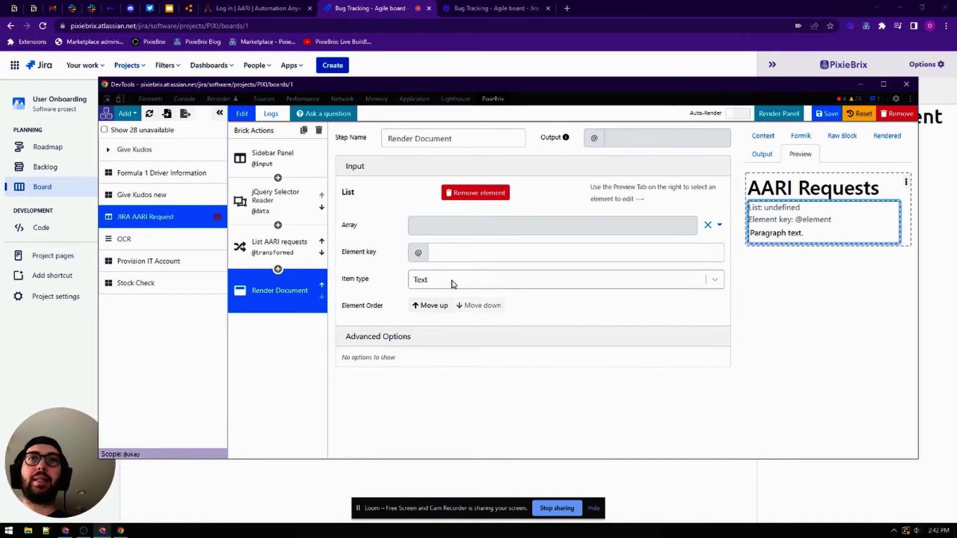
click(431, 227)
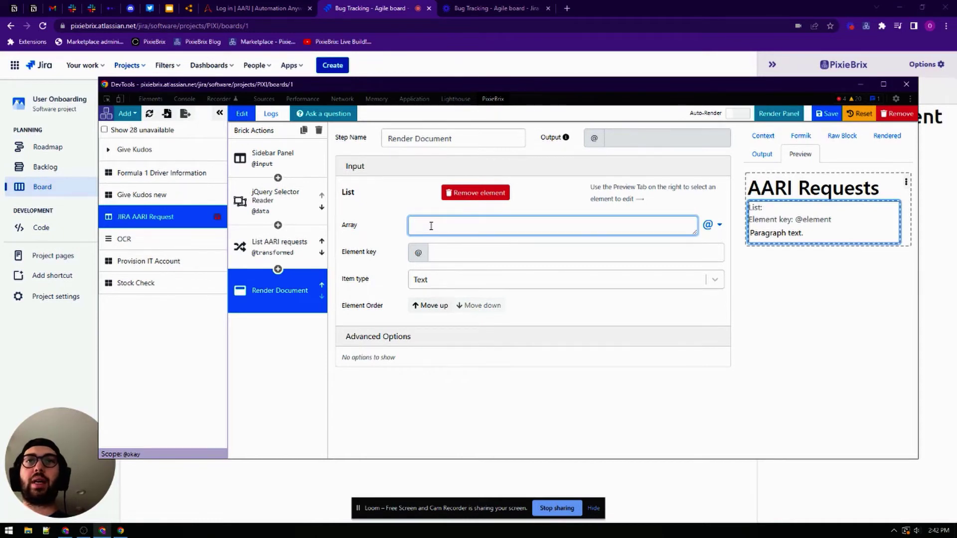
text(@tra)
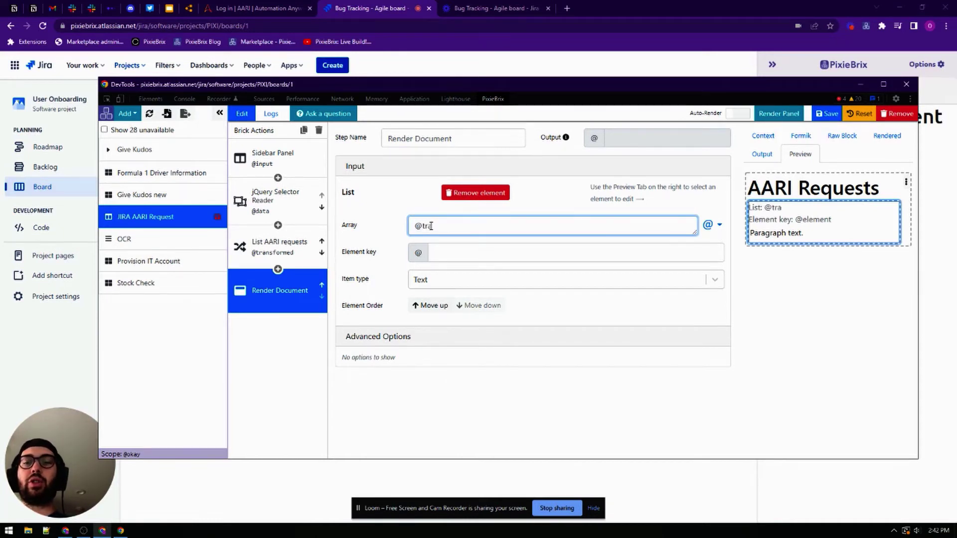
text(nsformed)
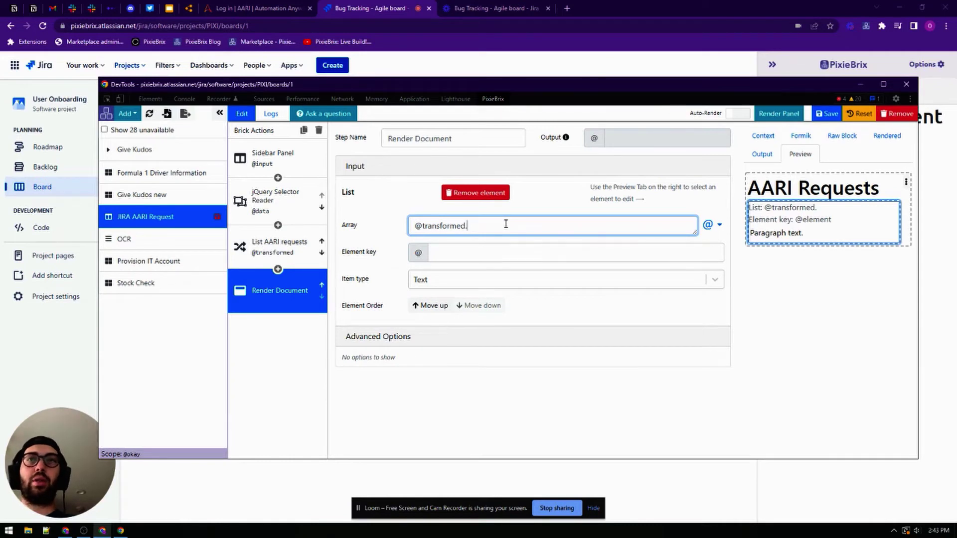
text(.list)
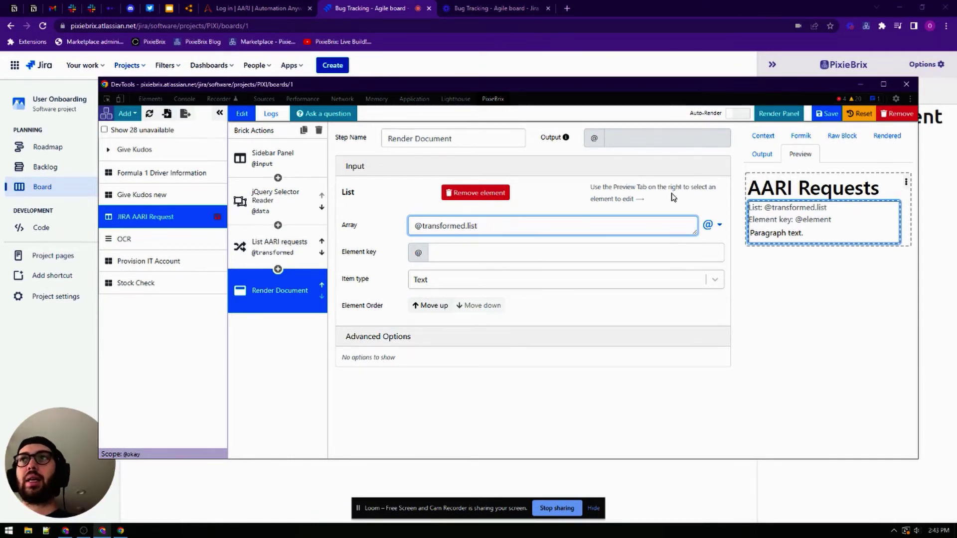
Save the extension and render the panel to examine the output of the List AARI requests brick.
click(826, 116)
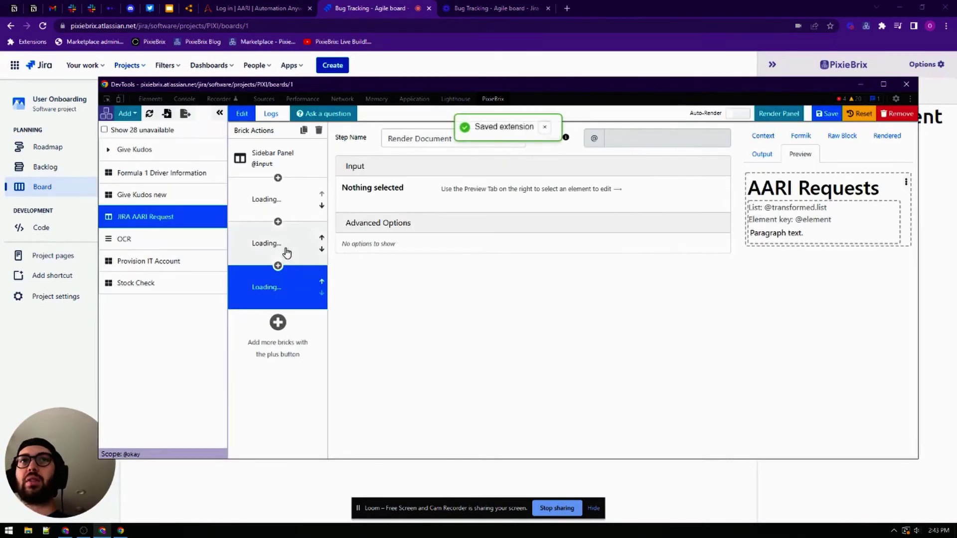
click(281, 247)
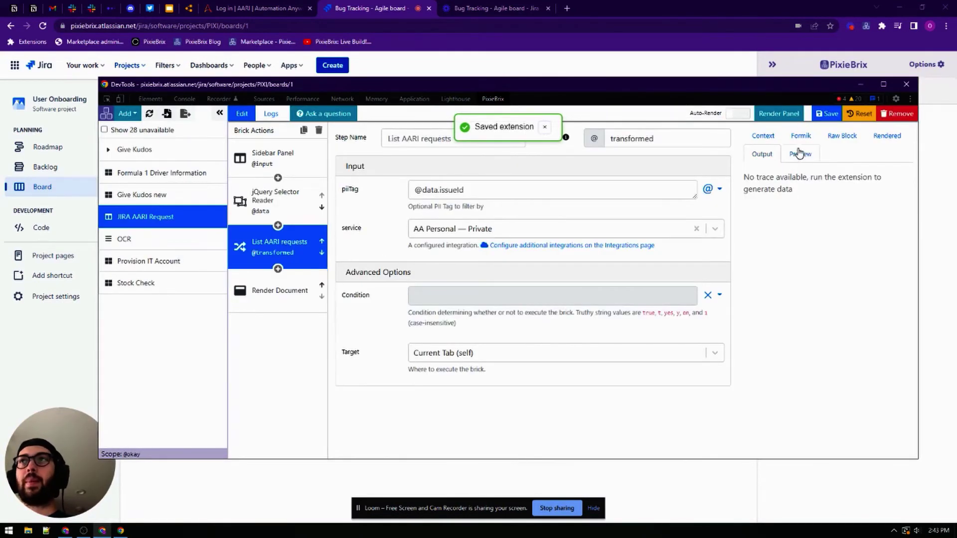
click(787, 117)
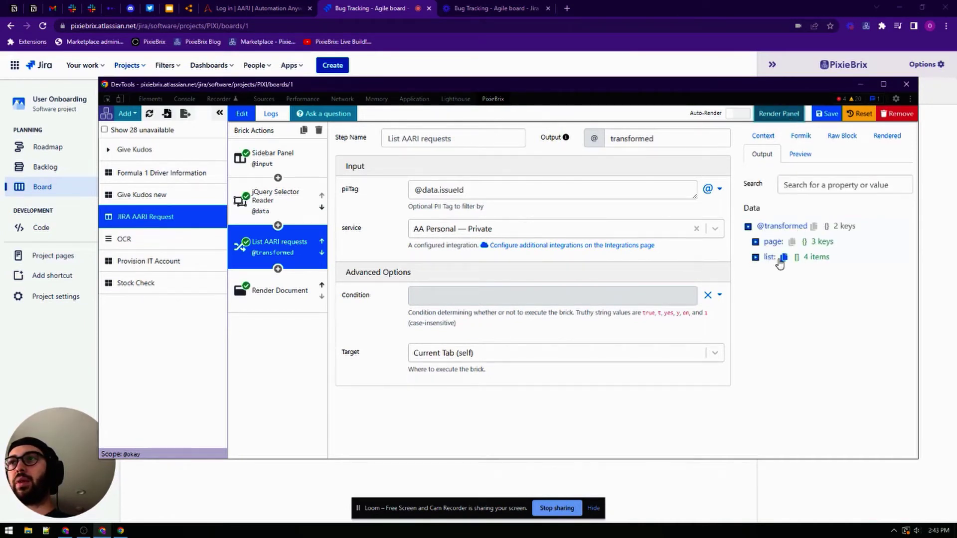
Set the element key of the Render Document brick's List element to element.
click(295, 294)
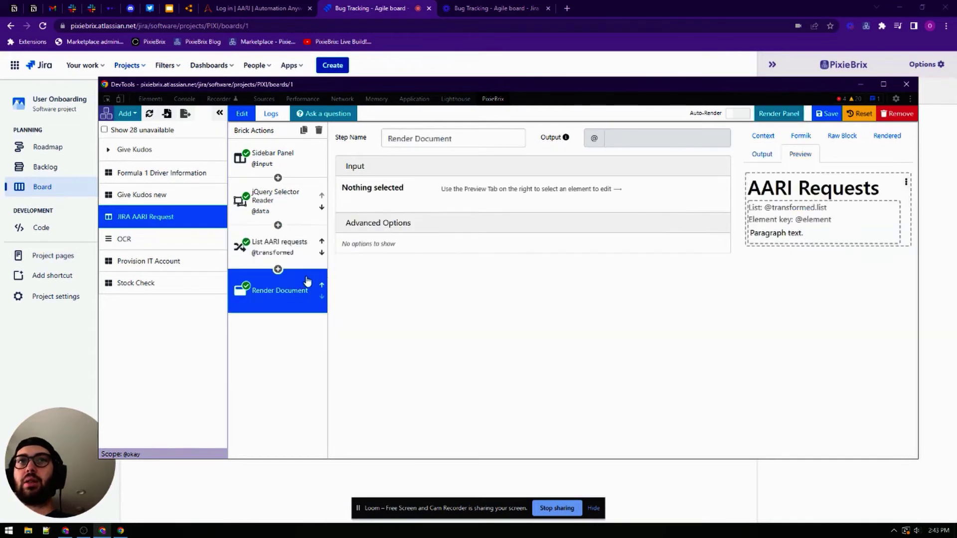
click(815, 218)
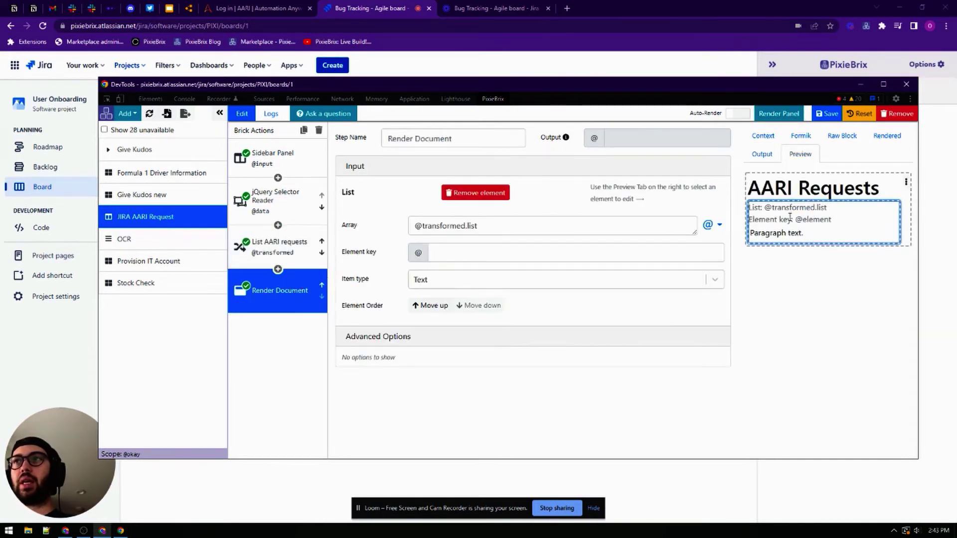
click(506, 223)
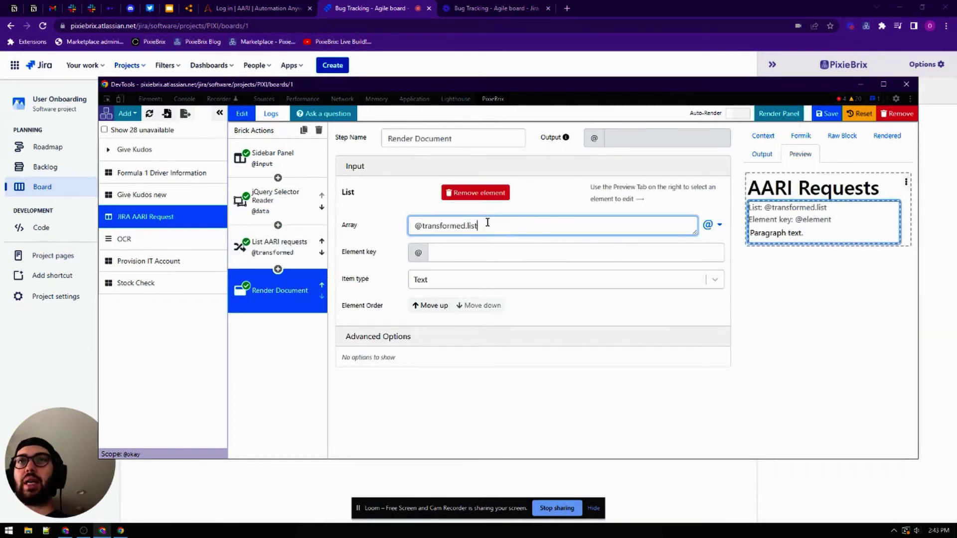
click(443, 252)
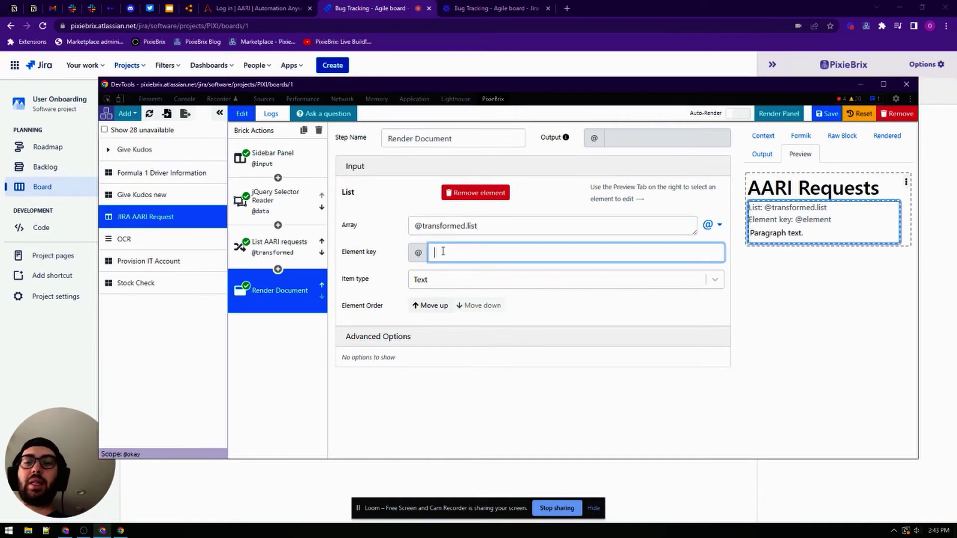
text(element)
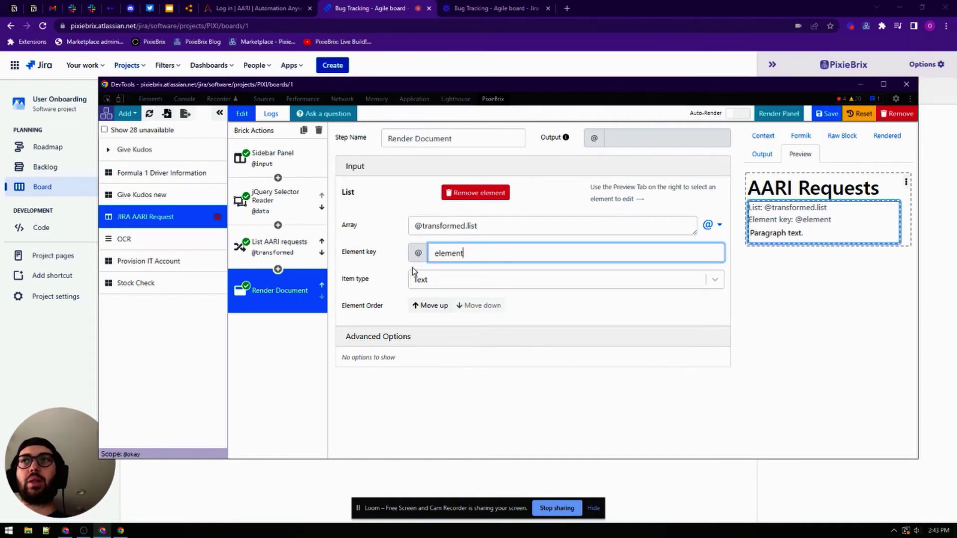
Set the item type of the List element in the Render Document brick to Card.
click(447, 281)
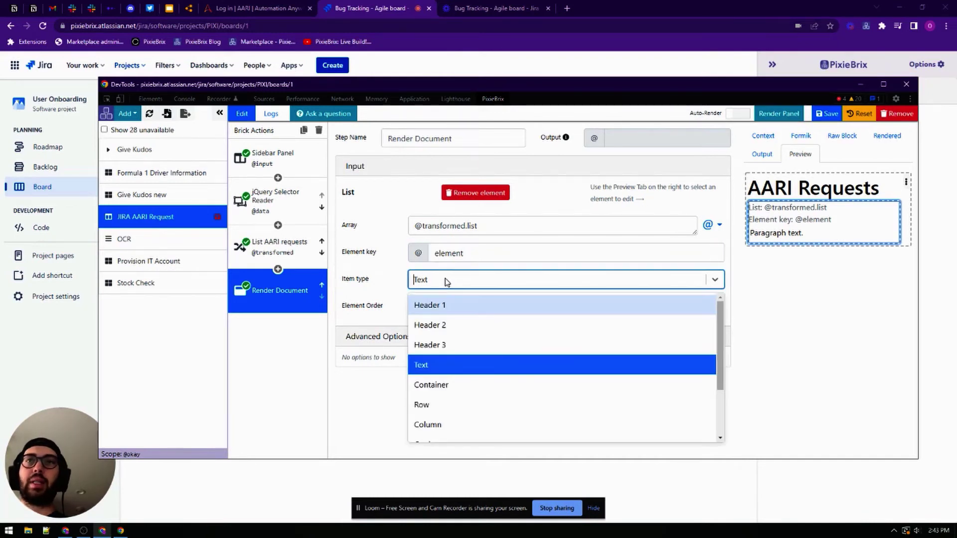
scroll(445, 405, down, 1)
click(442, 396)
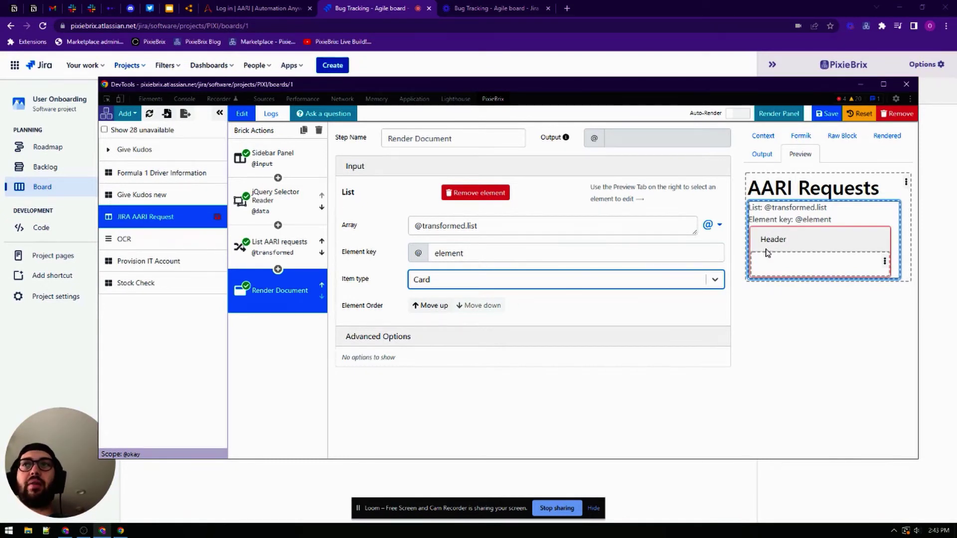
click(791, 241)
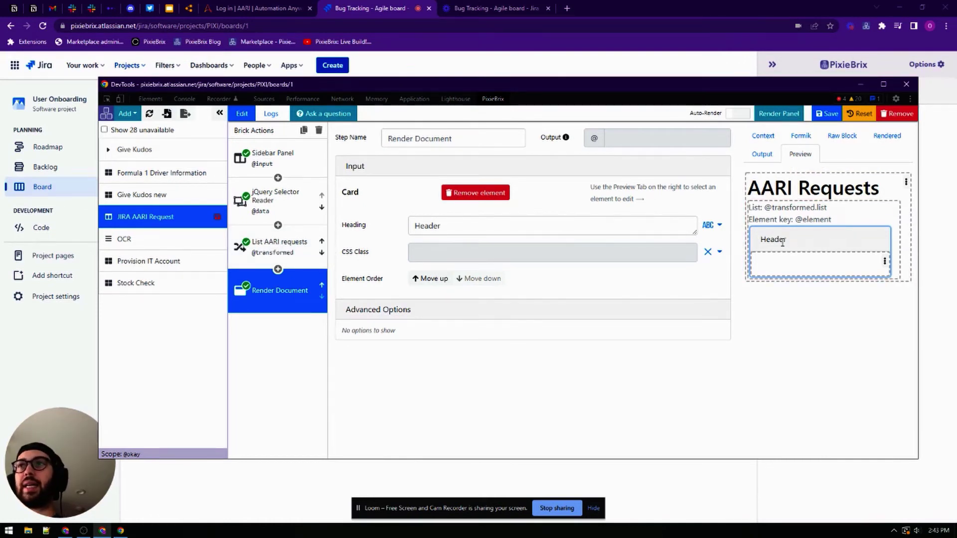
double_click(494, 226)
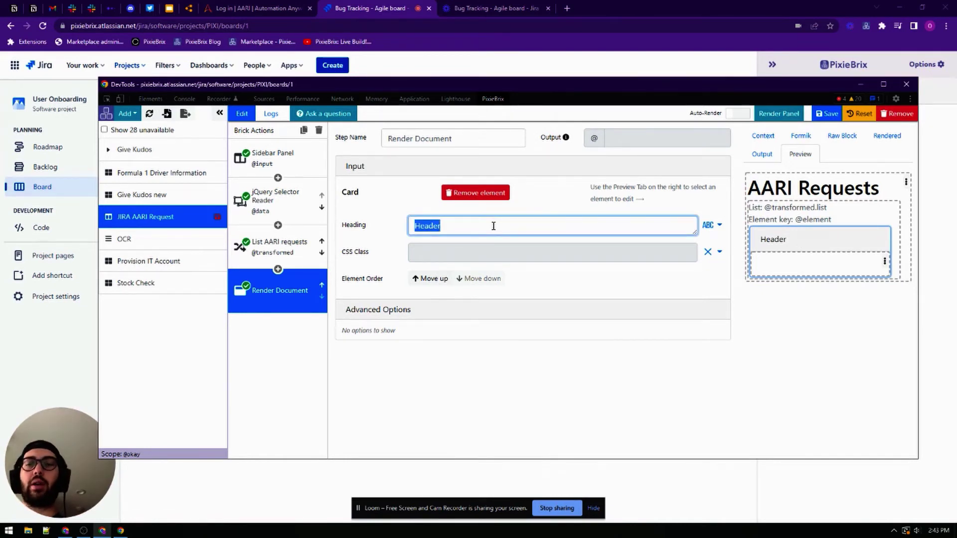
text({{@)
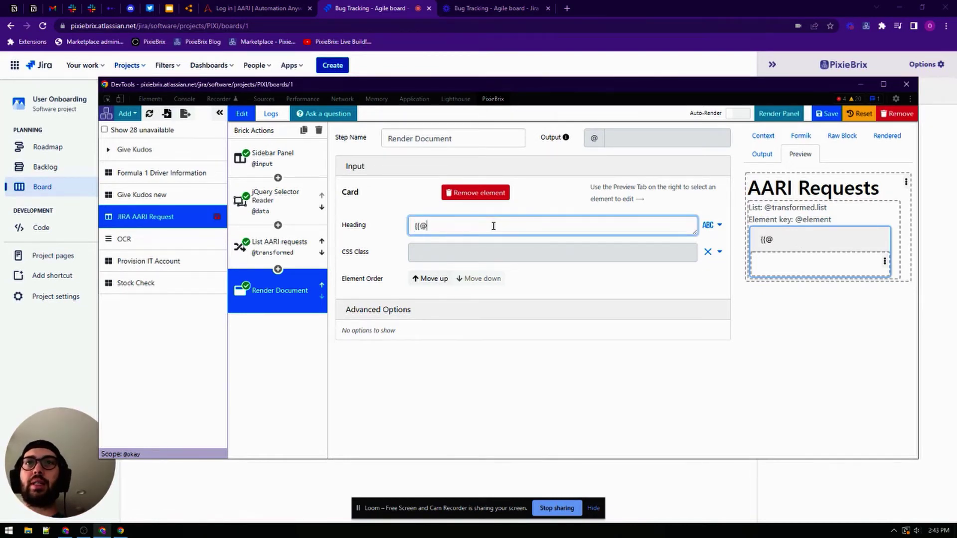
text(element.t)
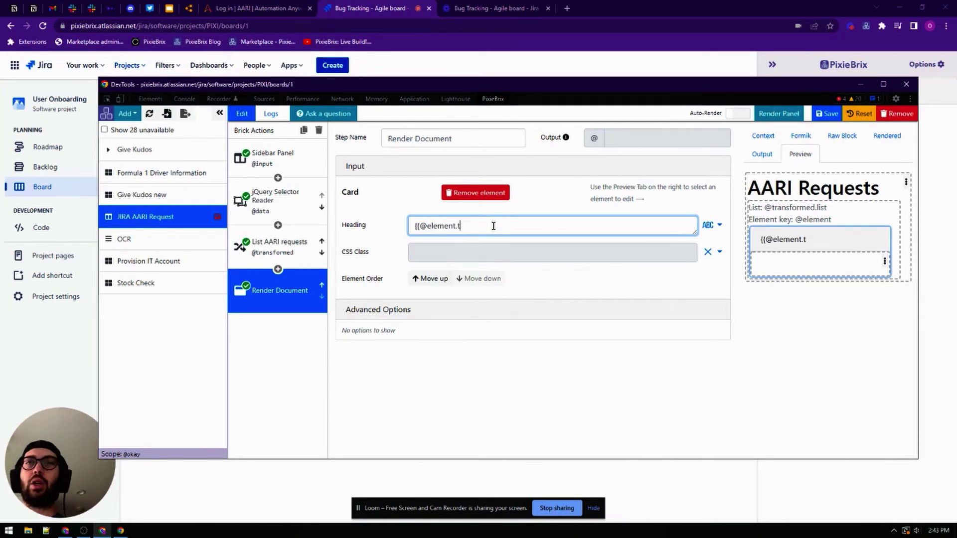
text(itle}} -)
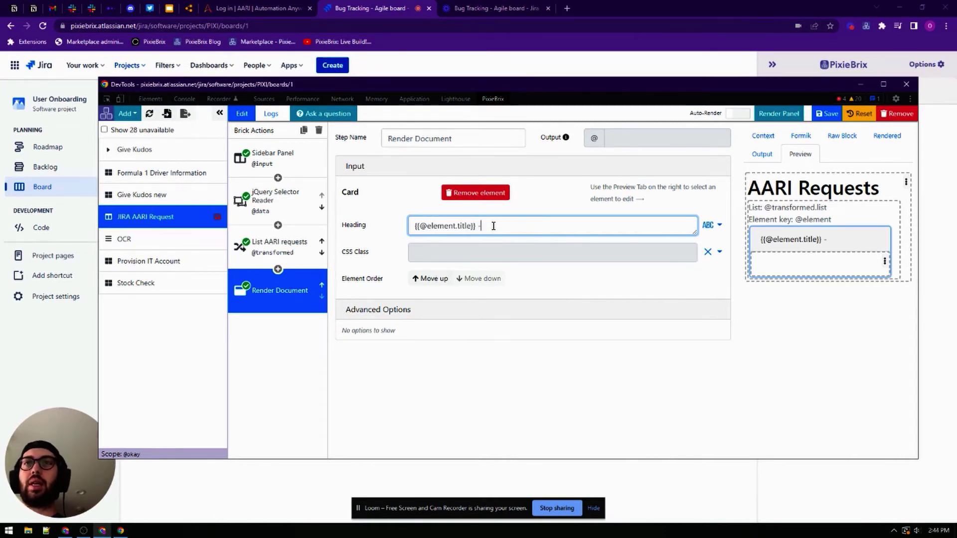
text( {{@elemen)
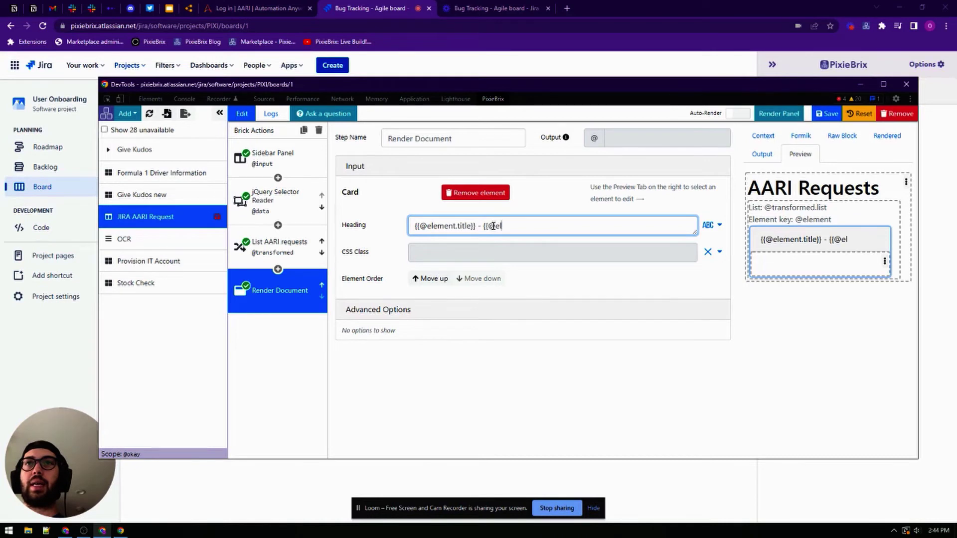
text(t.status)
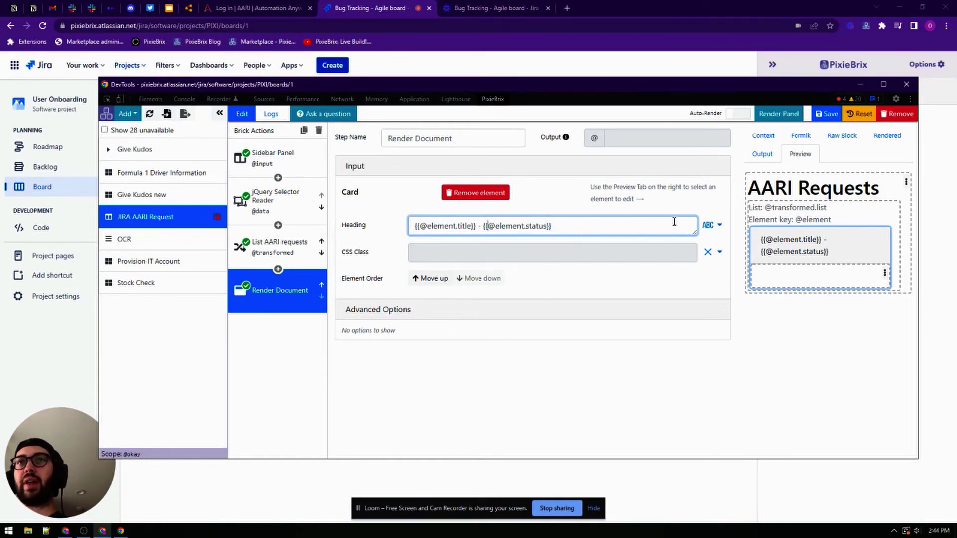
drag(562, 226, 400, 235)
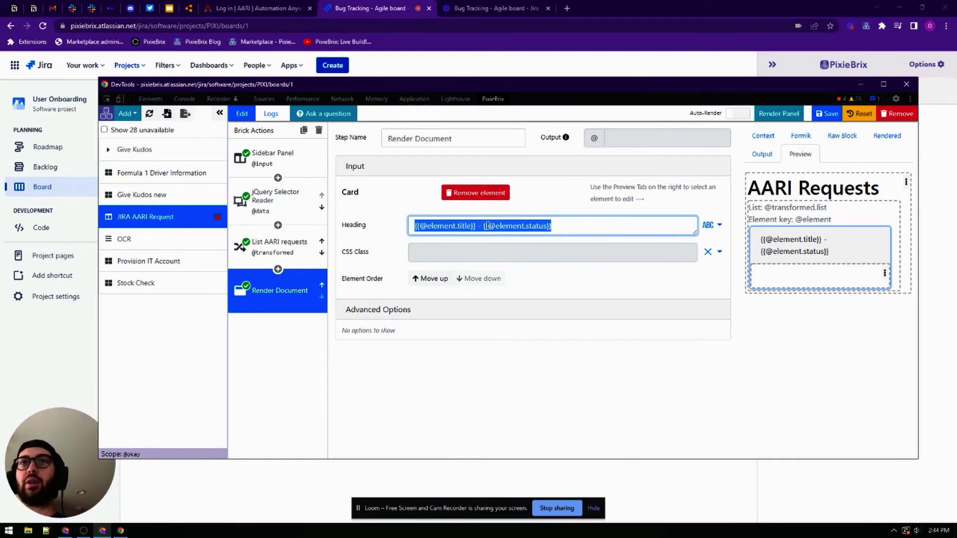
click(438, 226)
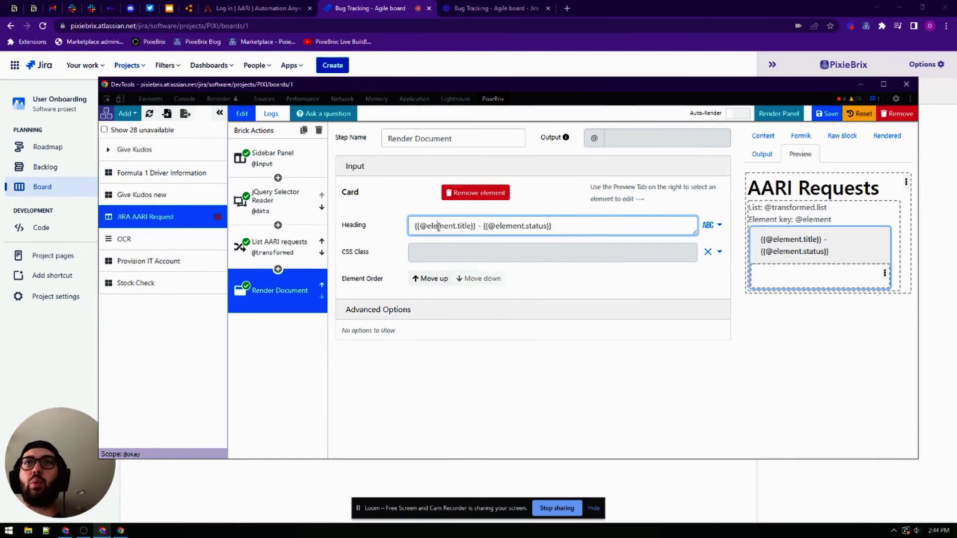
Examine the first list item in the List AARI requests output for its title and status keys, and return to the card in Render Document.
click(273, 247)
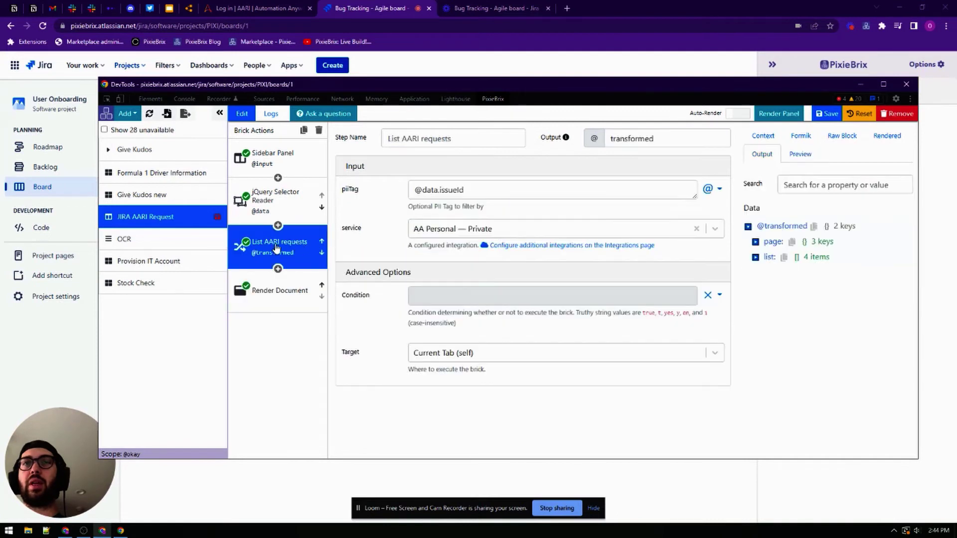
click(755, 258)
click(762, 273)
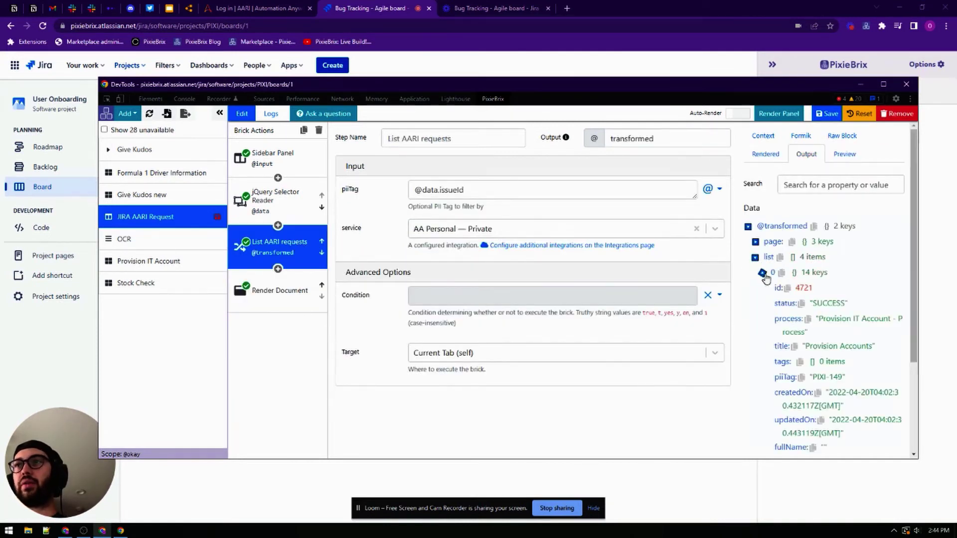
scroll(794, 299, down, 1)
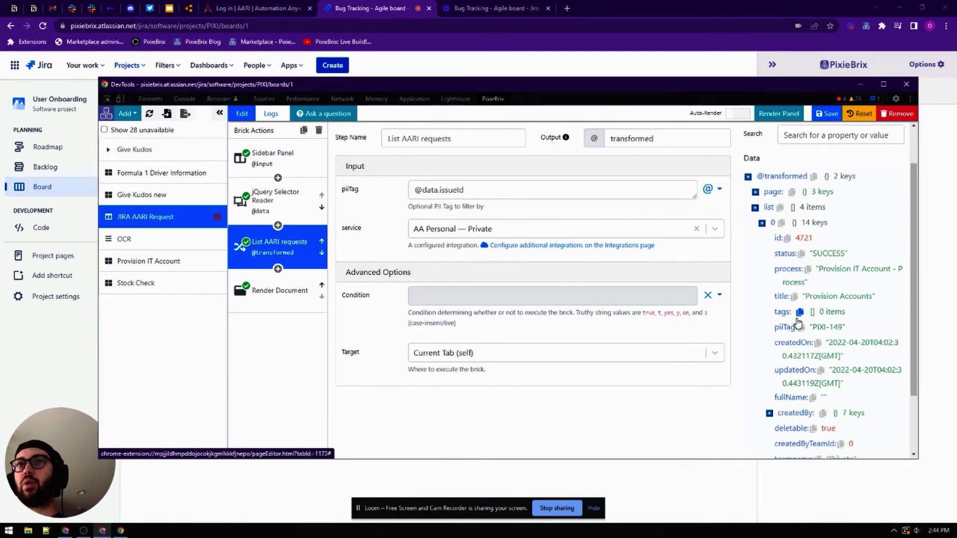
click(274, 298)
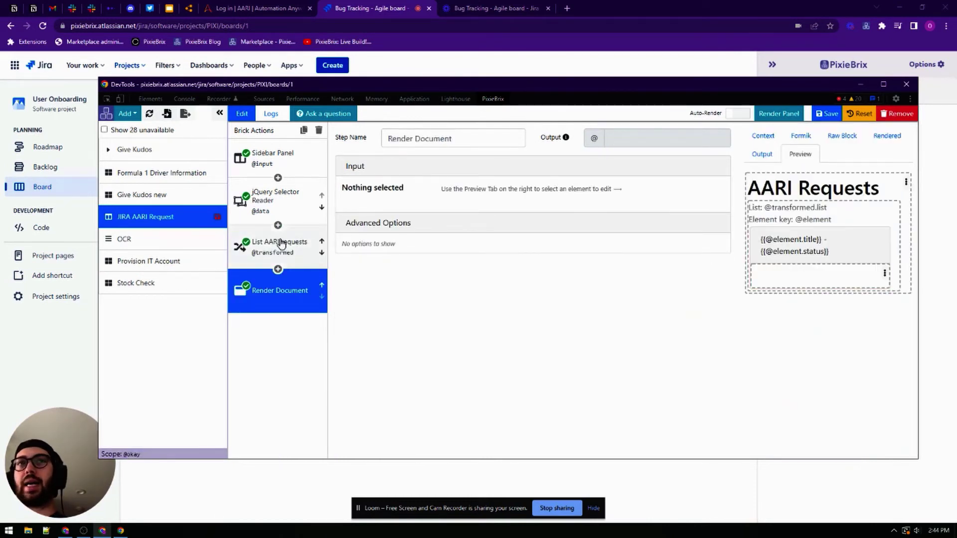
click(288, 254)
click(755, 258)
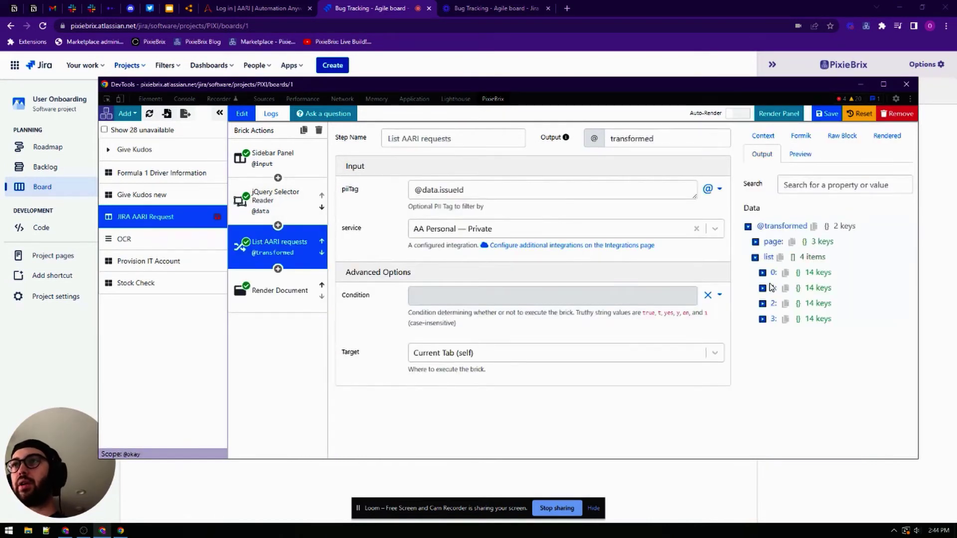
click(762, 273)
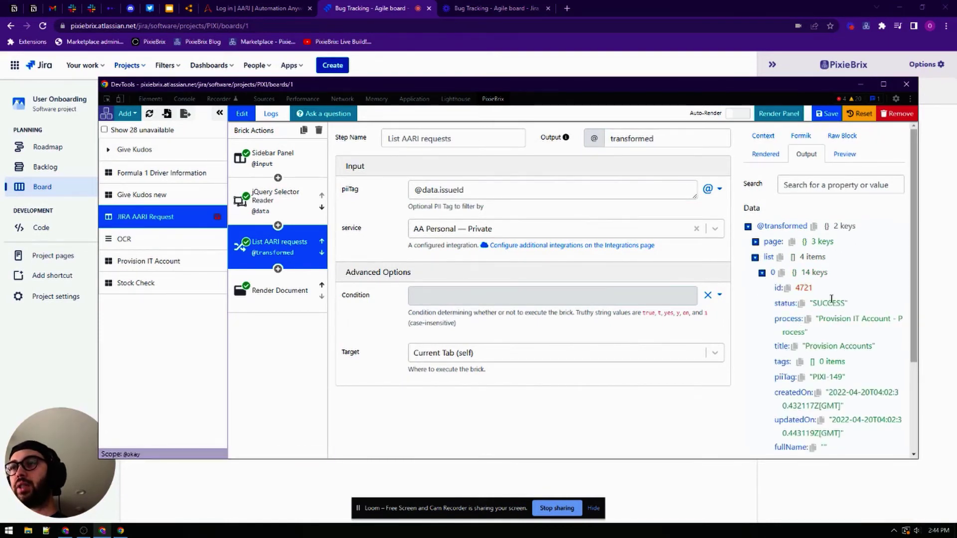
click(280, 293)
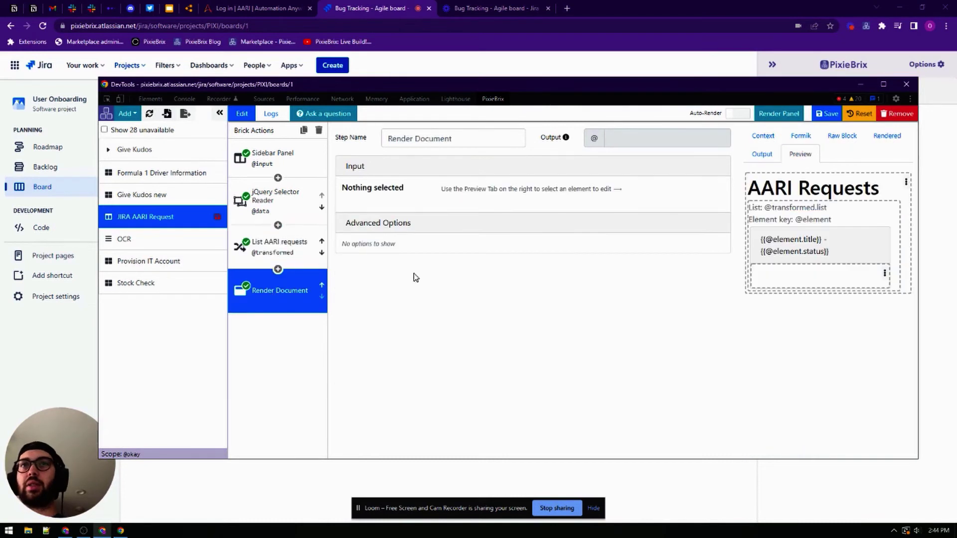
click(775, 255)
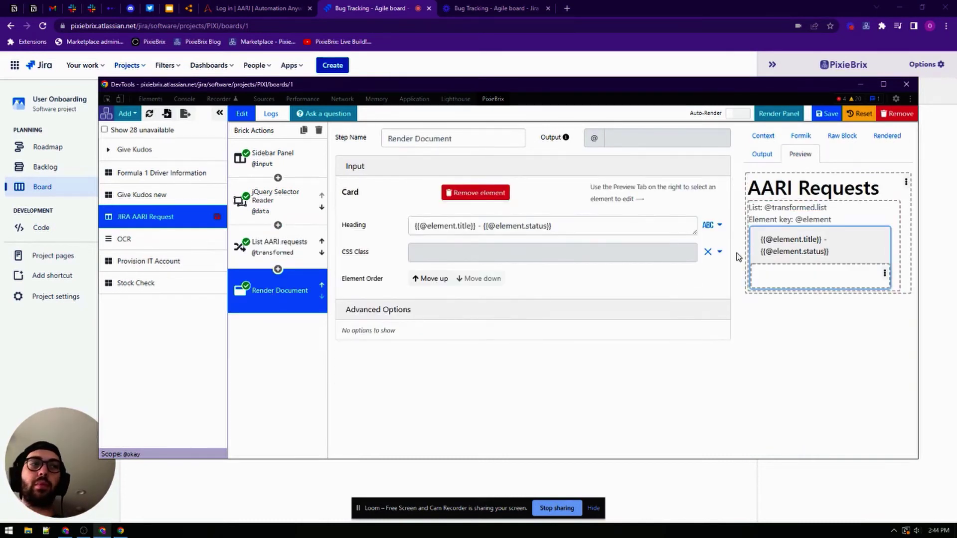
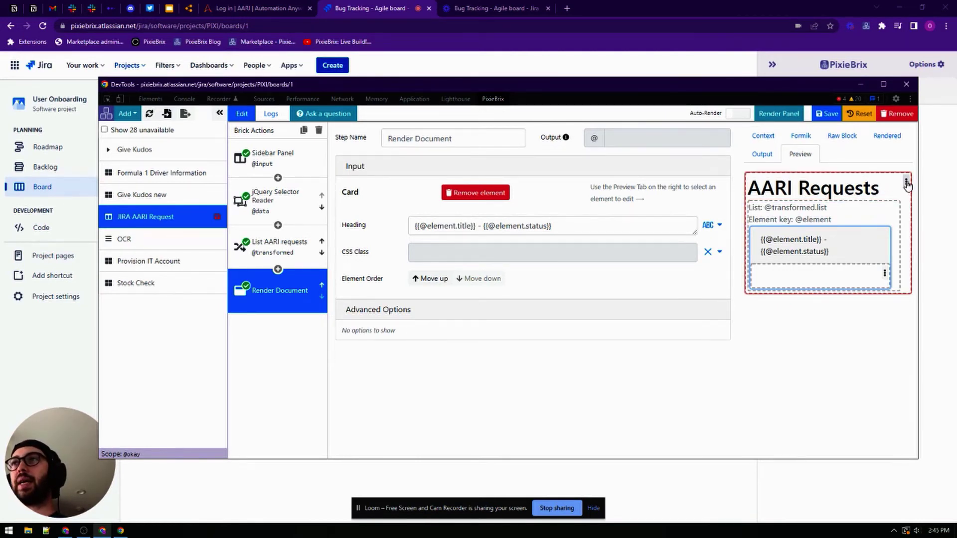
Add a Button element to the document body below the list and set its title to Refresh.
click(906, 182)
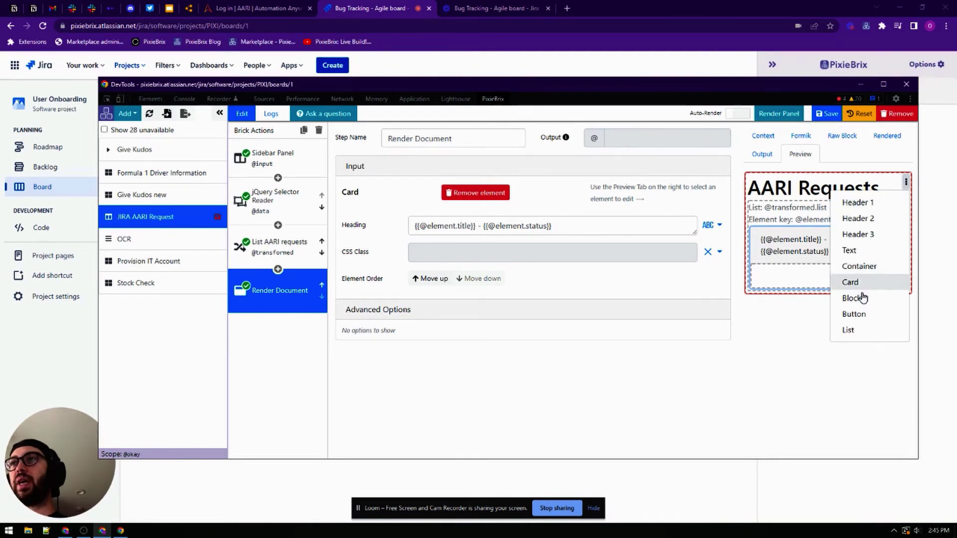
click(858, 314)
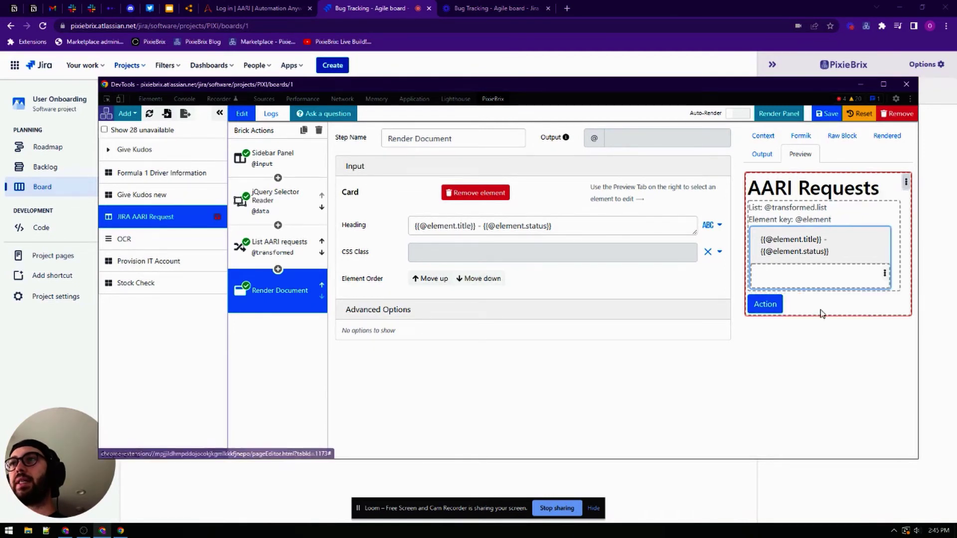
click(776, 312)
click(447, 225)
double_click(447, 225)
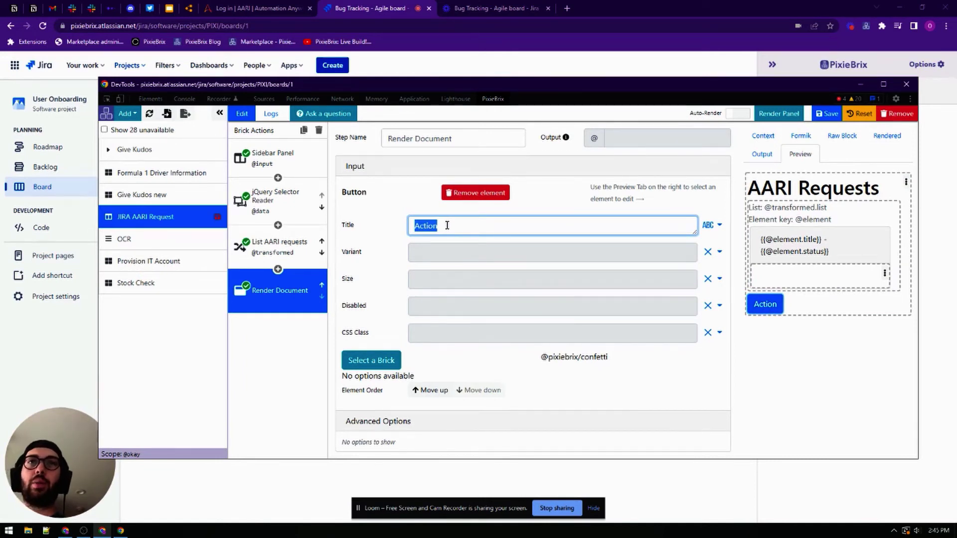
text(Refresh)
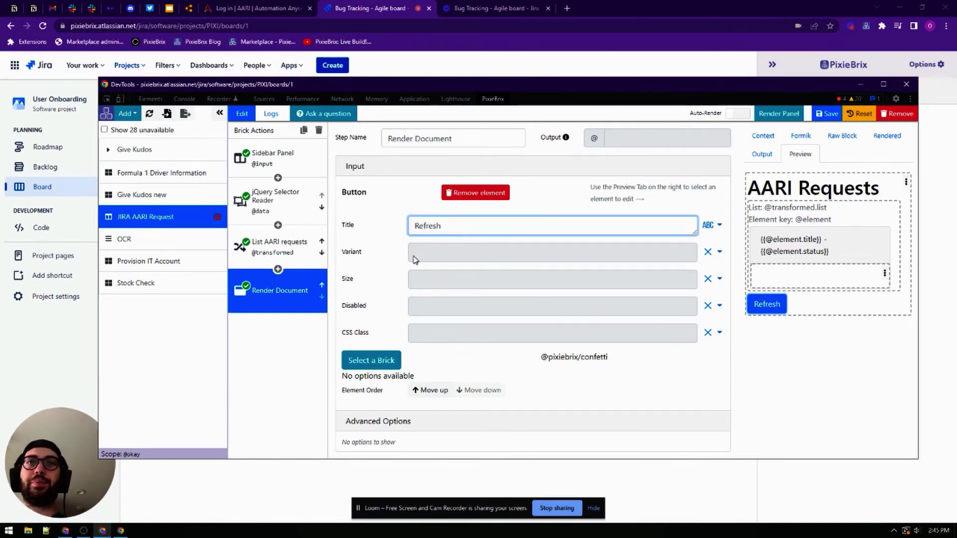
Search the bricks for Reactivate and assign the Reactivate All brick as the Refresh button's action.
click(378, 364)
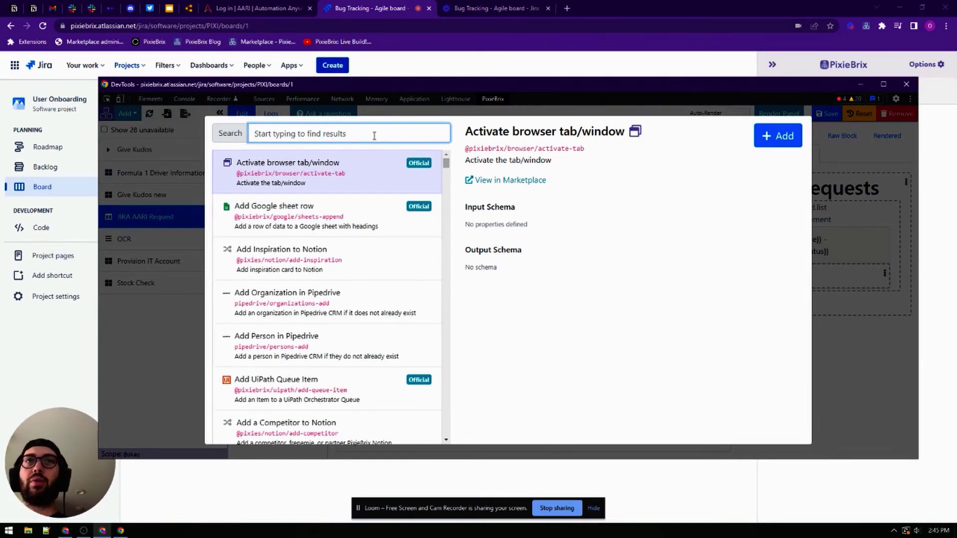
text(Re)
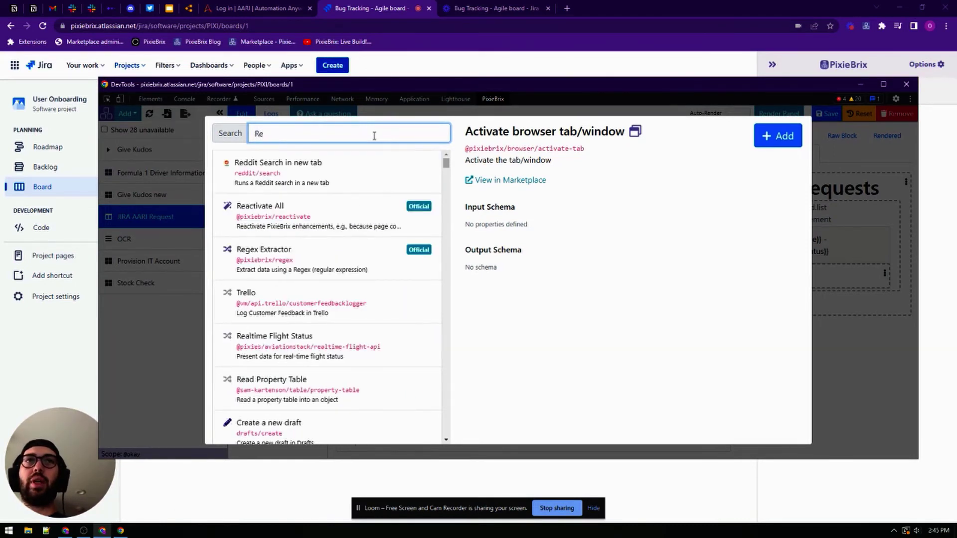
text(activ)
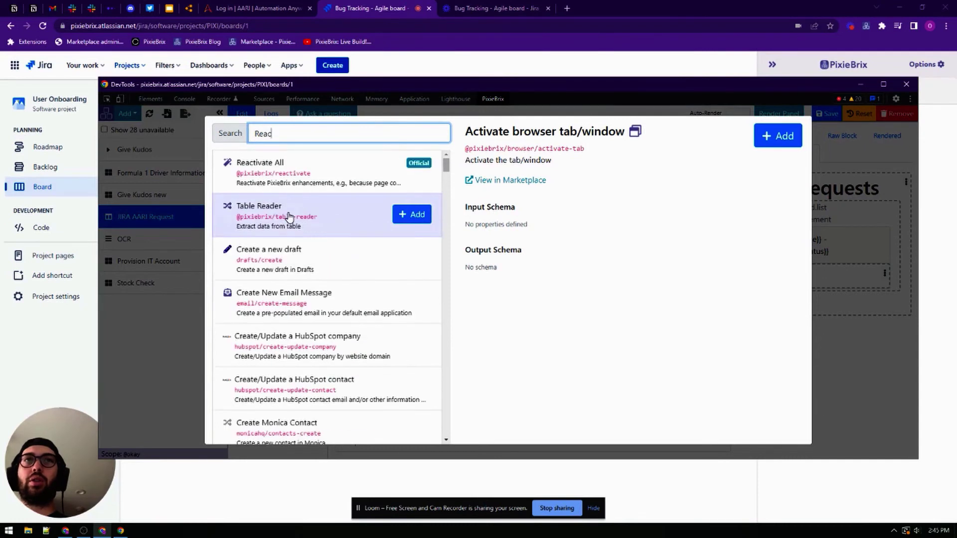
text(ate)
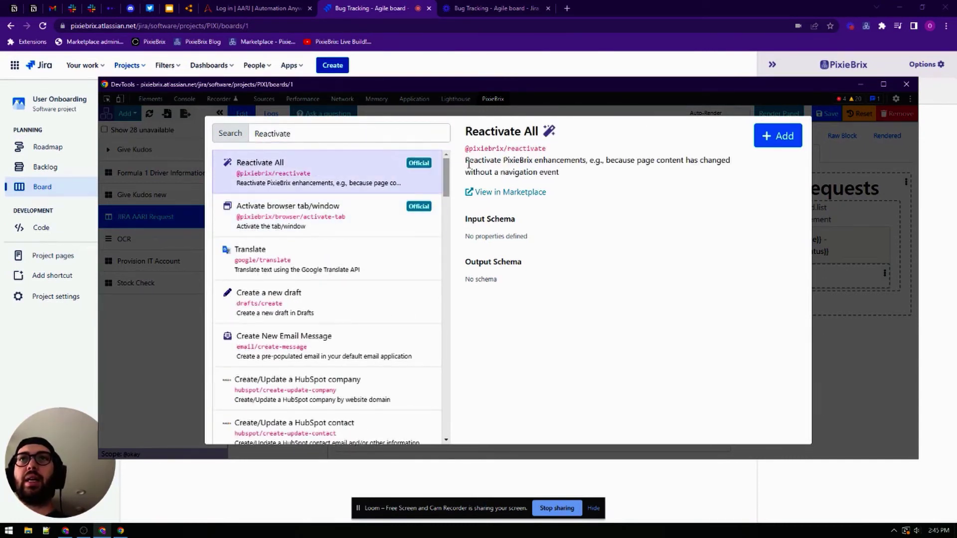
mouse_move(406, 173)
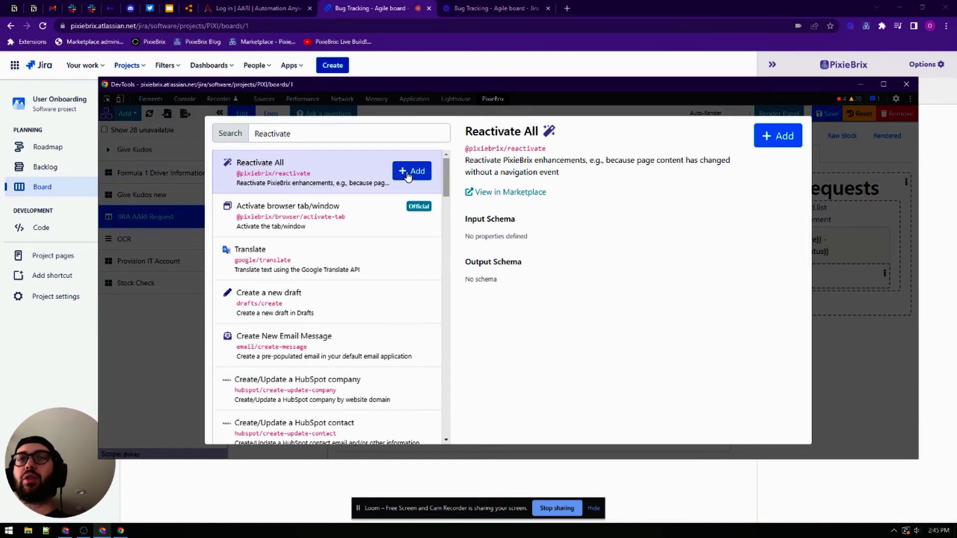
click(409, 171)
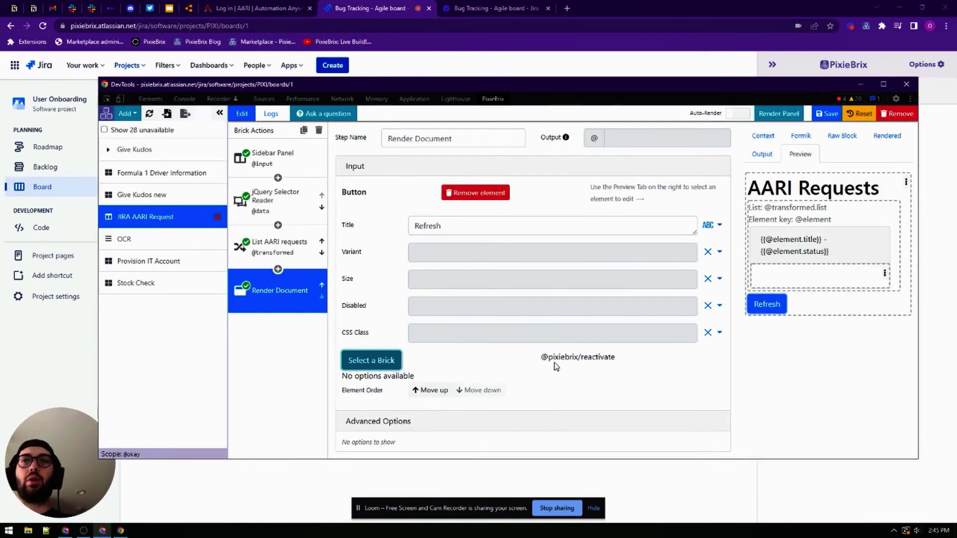
drag(555, 355, 612, 357)
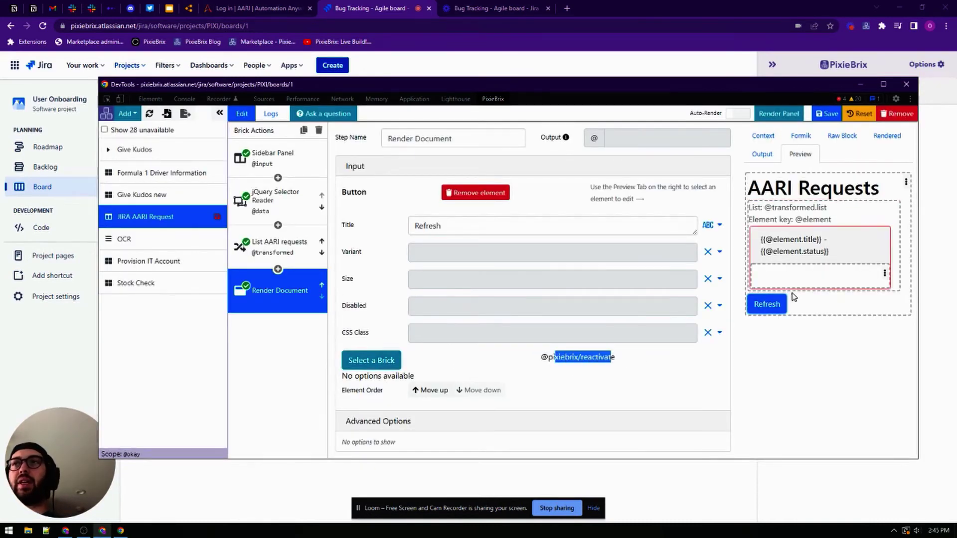
Save the extension and bring the Jira board forward to check the request cards in the AARI Request sidebar panel.
click(827, 114)
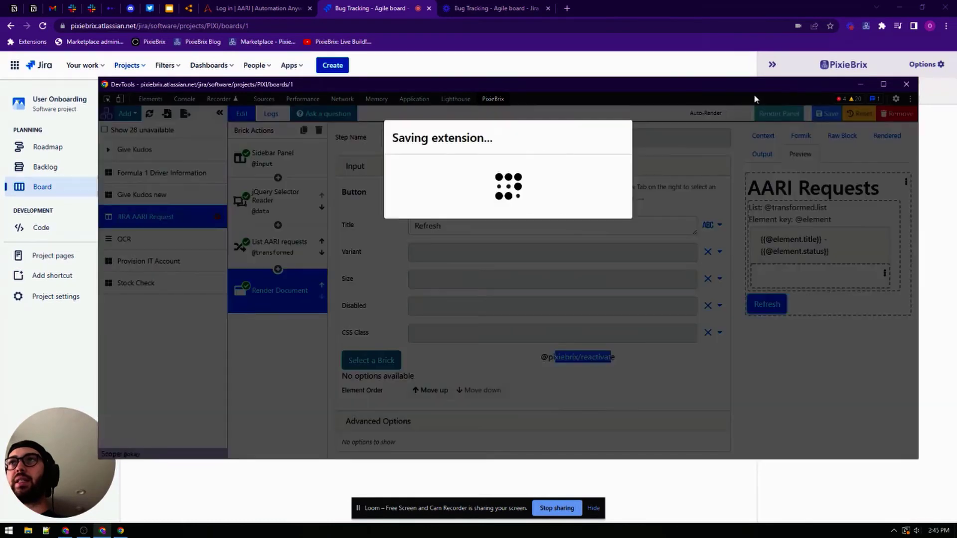
drag(713, 85, 680, 81)
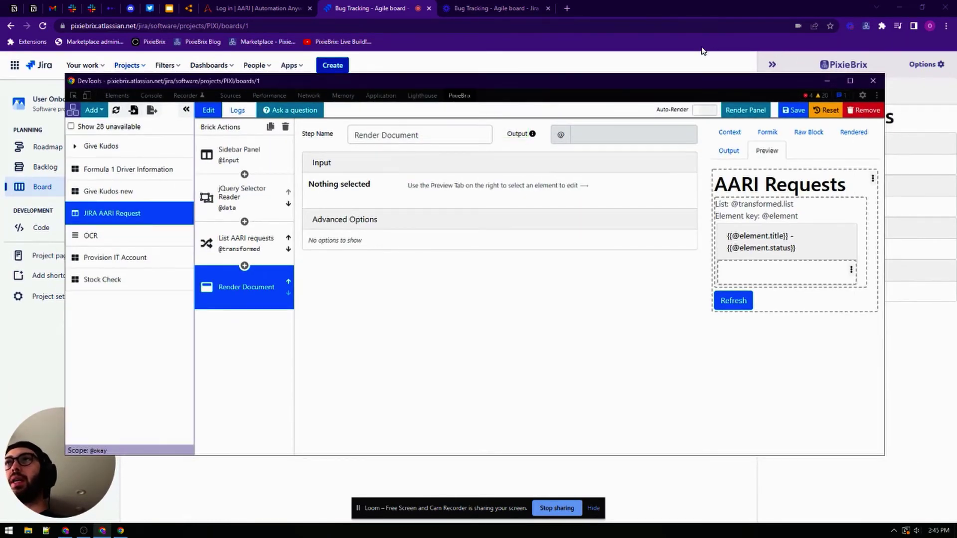
click(679, 68)
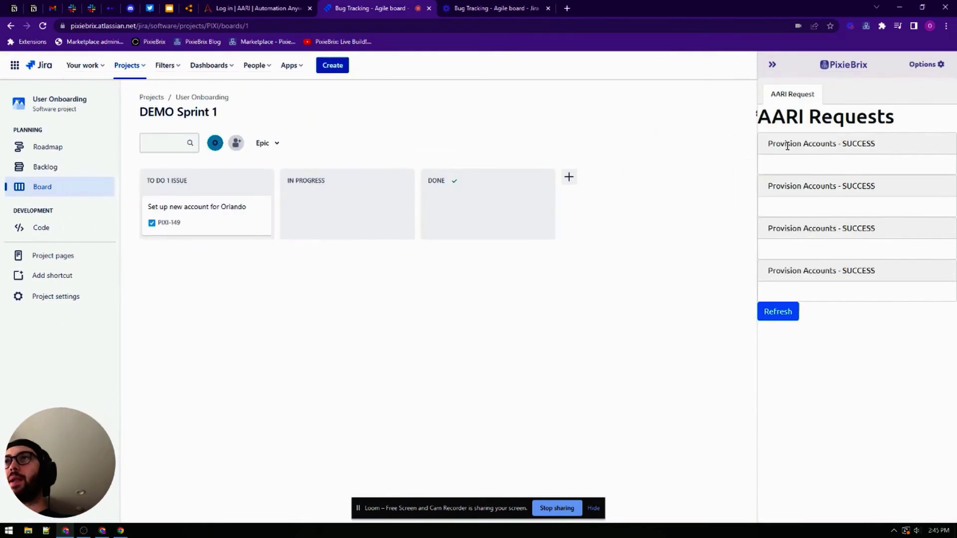
drag(776, 144, 895, 144)
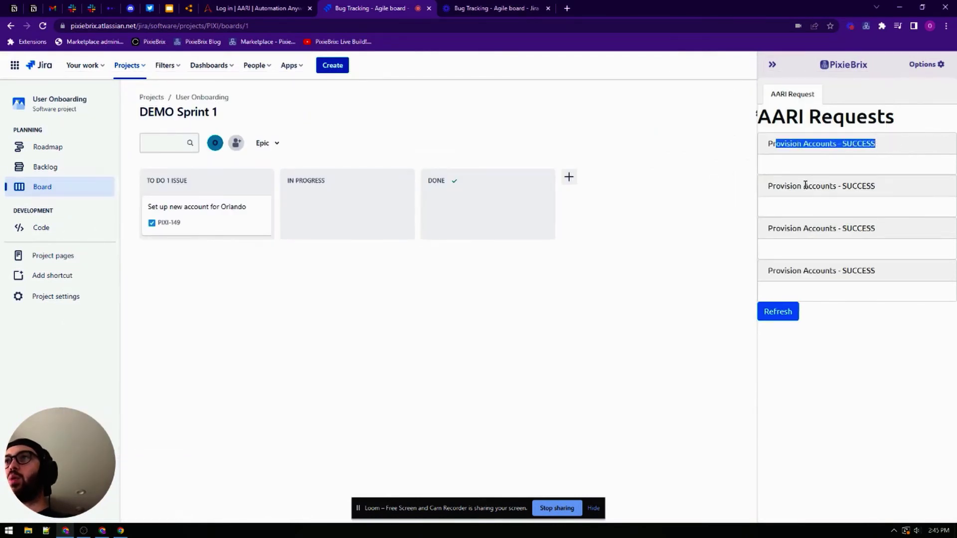
Test the Refresh button below the request cards in the AARI Request sidebar panel.
click(779, 312)
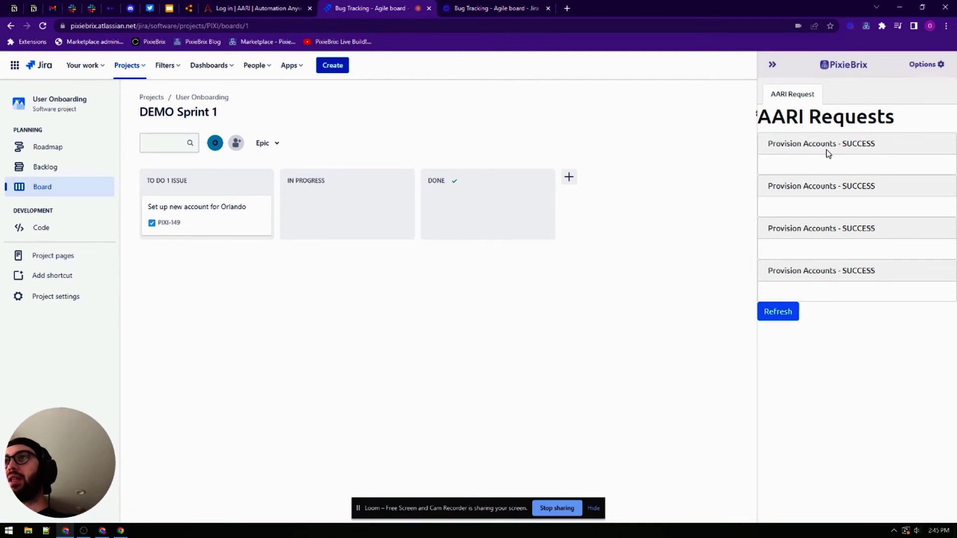
click(787, 315)
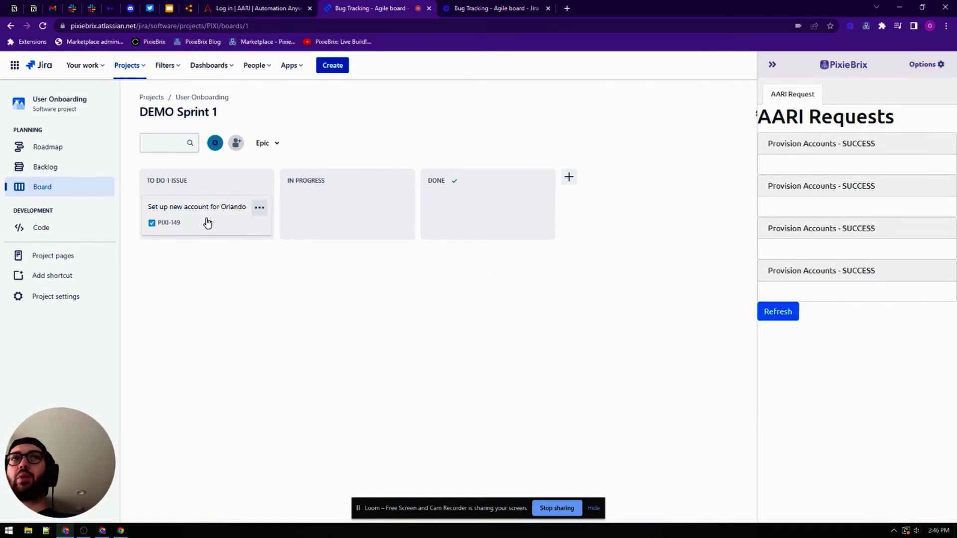
Submit a Provision IT Account request for the email address in issue PIXI-149's description with Microsoft Office as software, and refresh the sidebar's request cards.
click(237, 218)
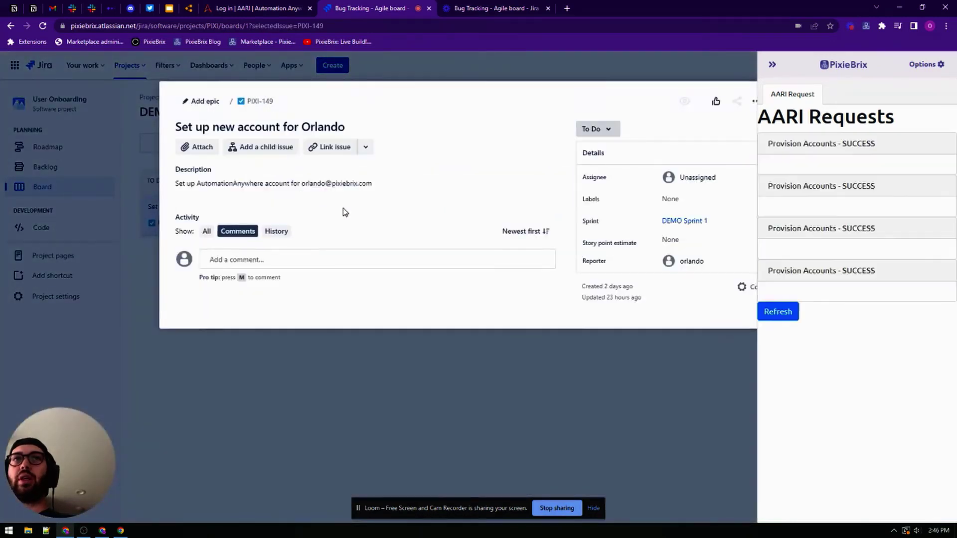
drag(372, 184, 303, 184)
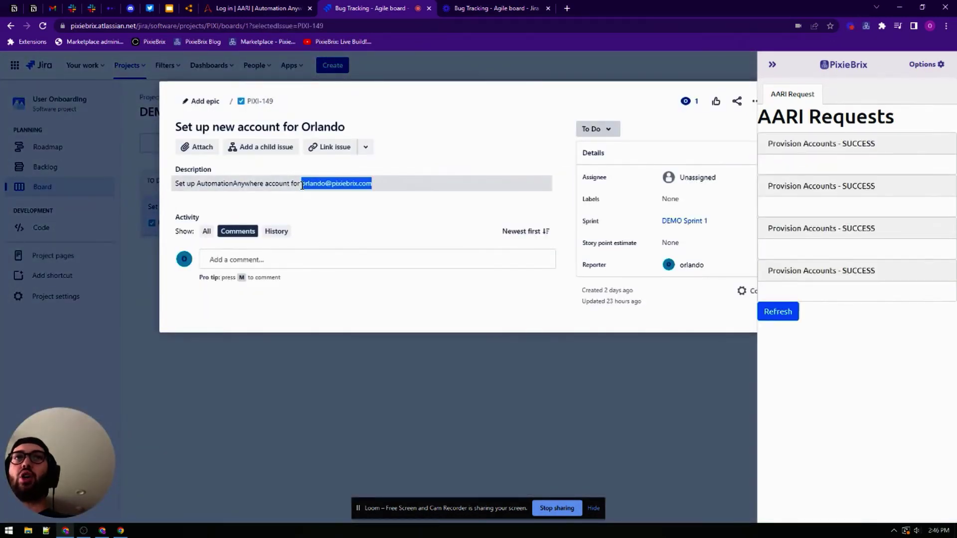
key(ctrl+m)
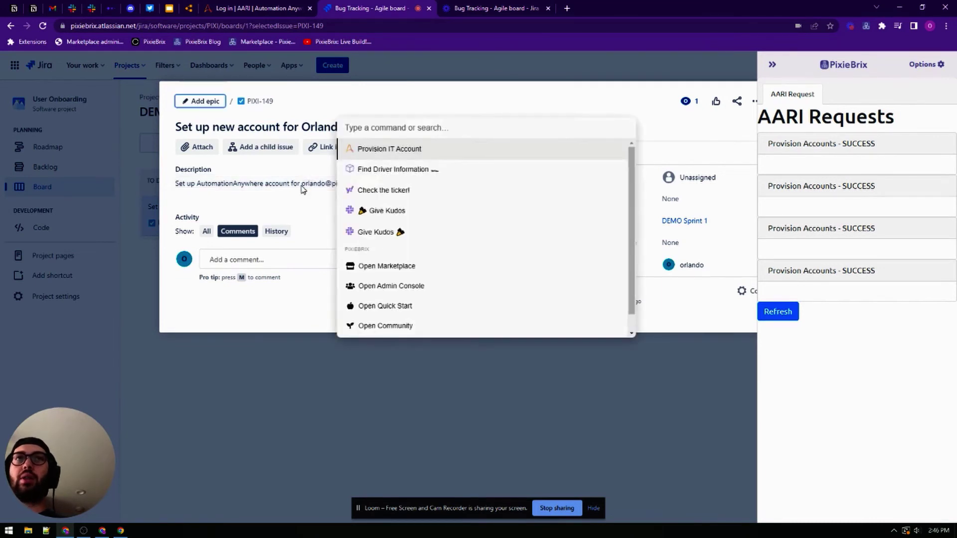
click(389, 153)
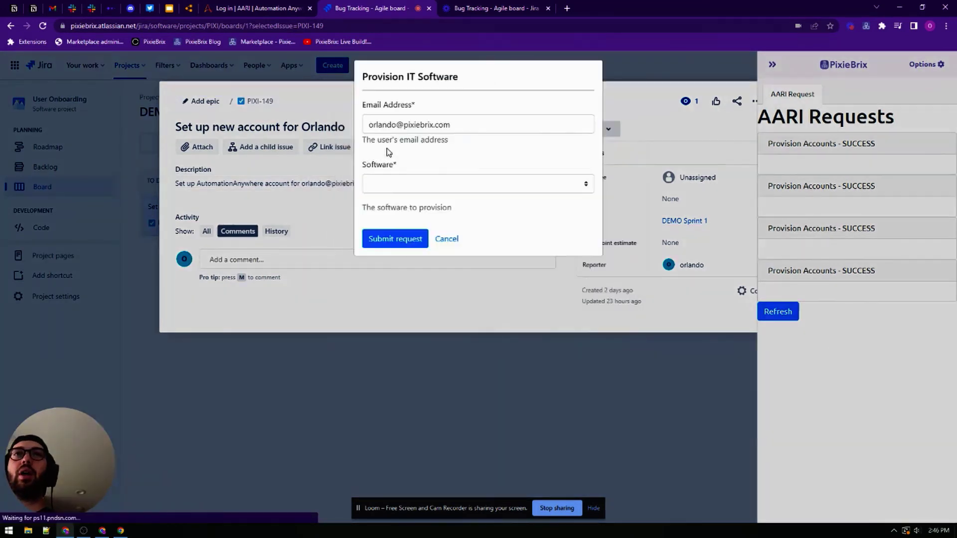
click(404, 185)
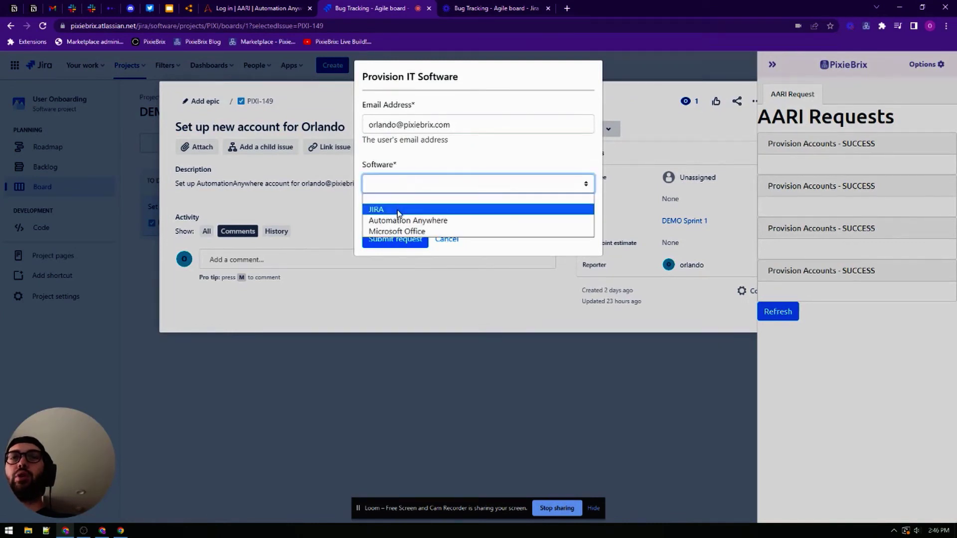
click(399, 232)
click(406, 240)
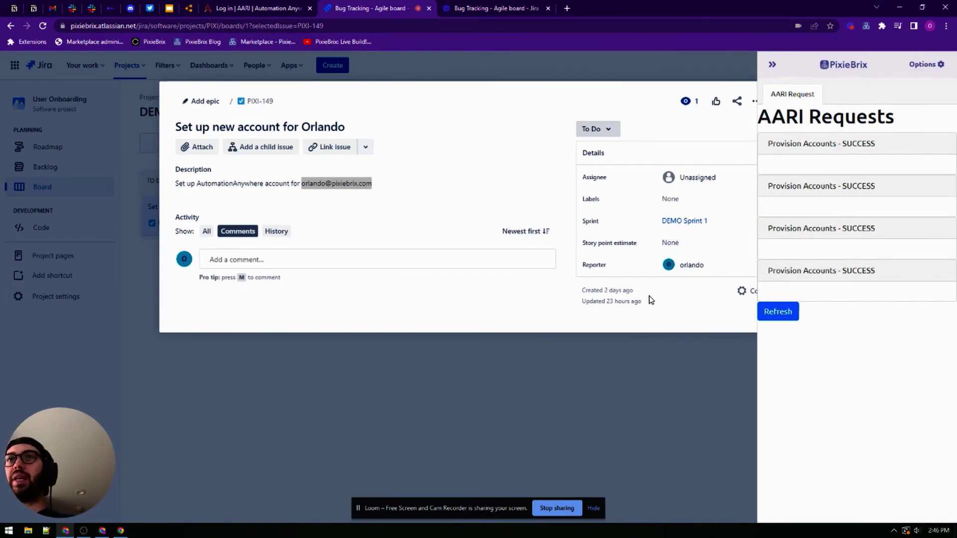
click(786, 311)
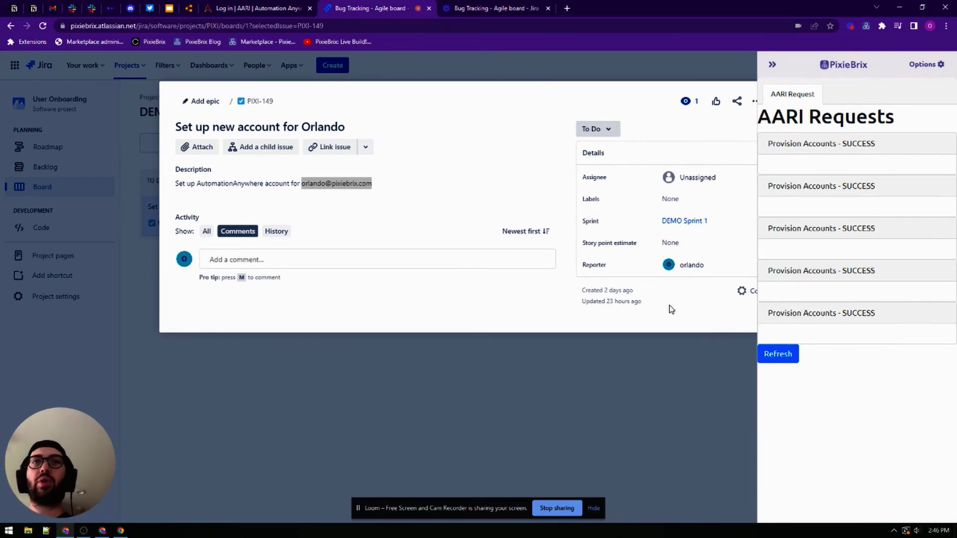
Return to the extension editor, add a Button element inside the request card in Render Document, and title it Open in AARI.
key(alt+Tab)
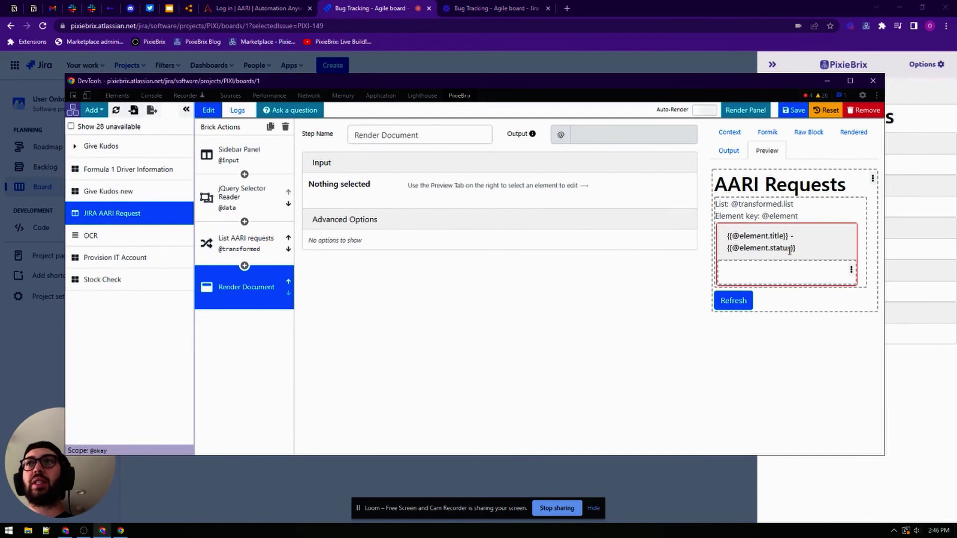
click(821, 270)
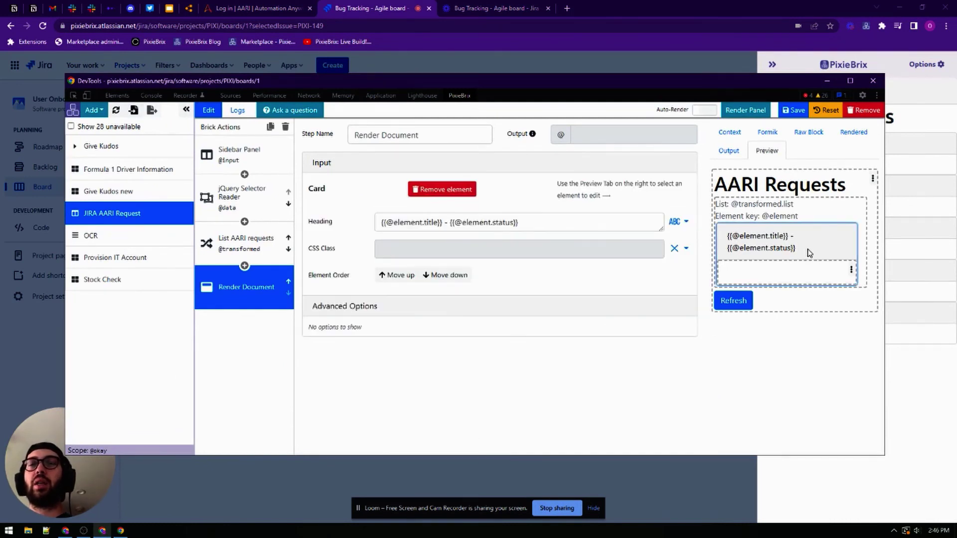
click(852, 270)
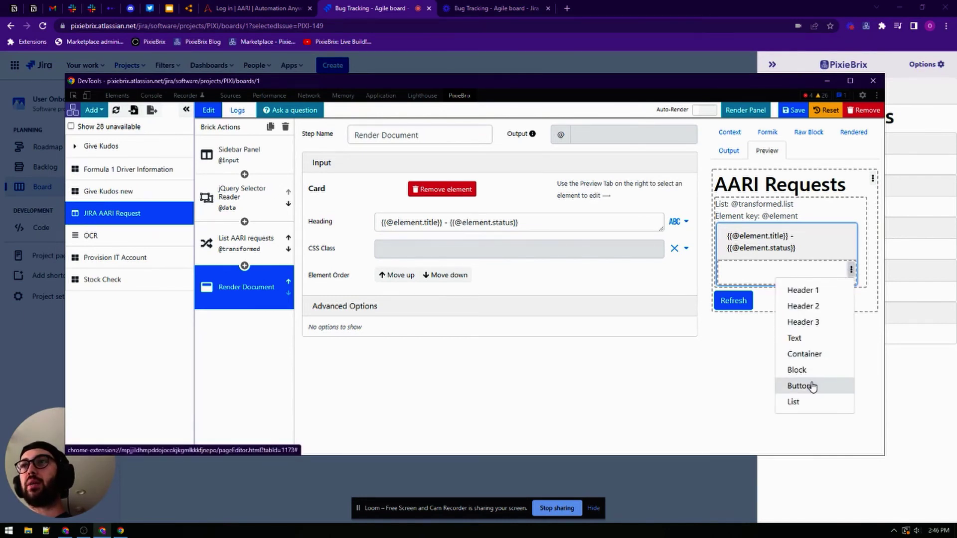
click(852, 270)
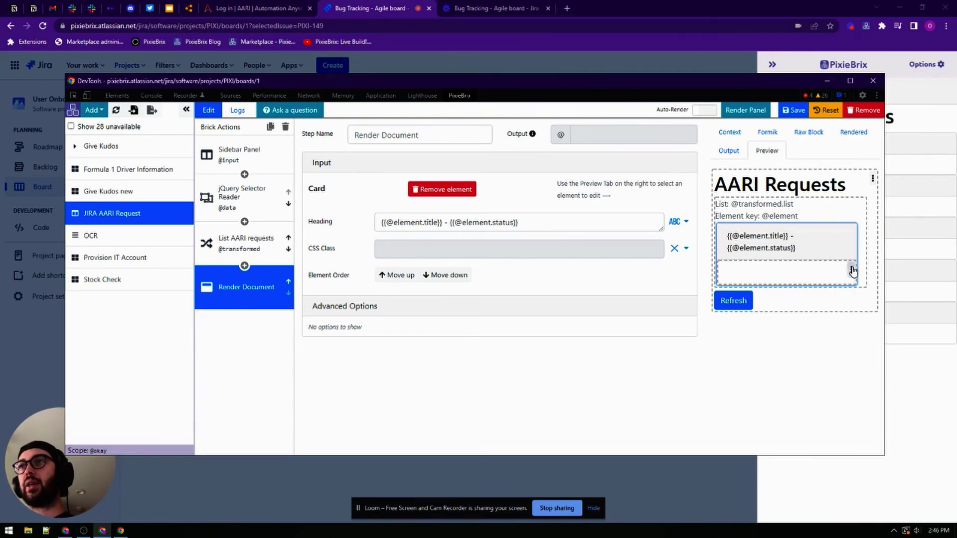
click(853, 270)
click(804, 387)
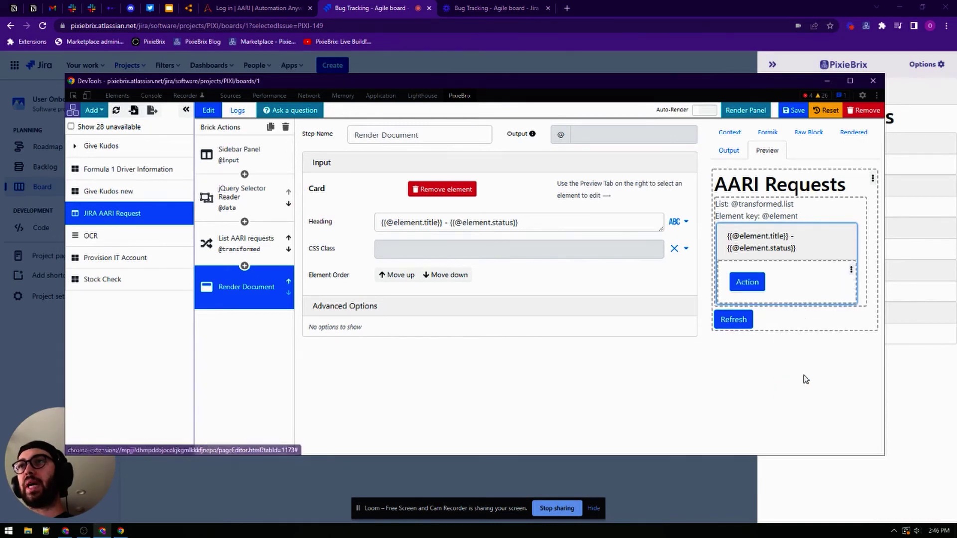
click(747, 283)
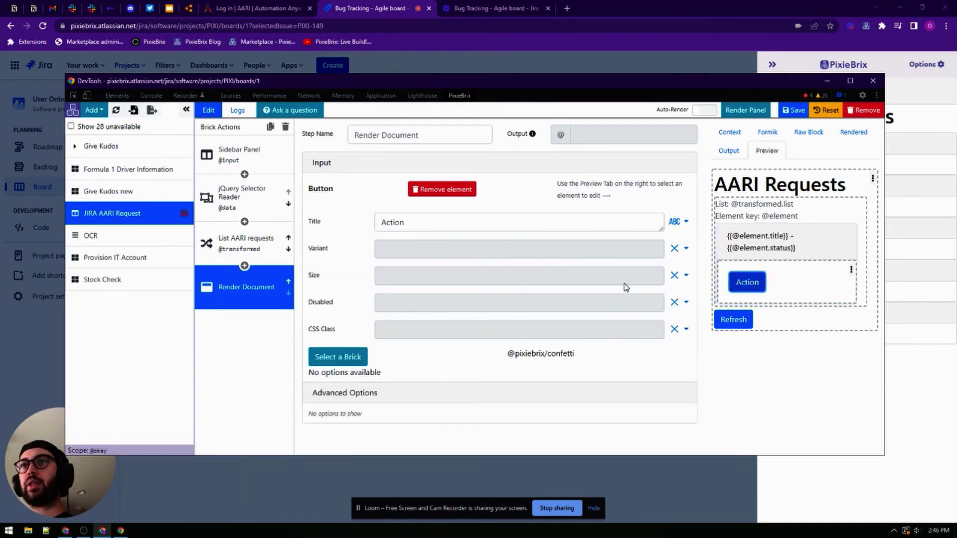
double_click(442, 223)
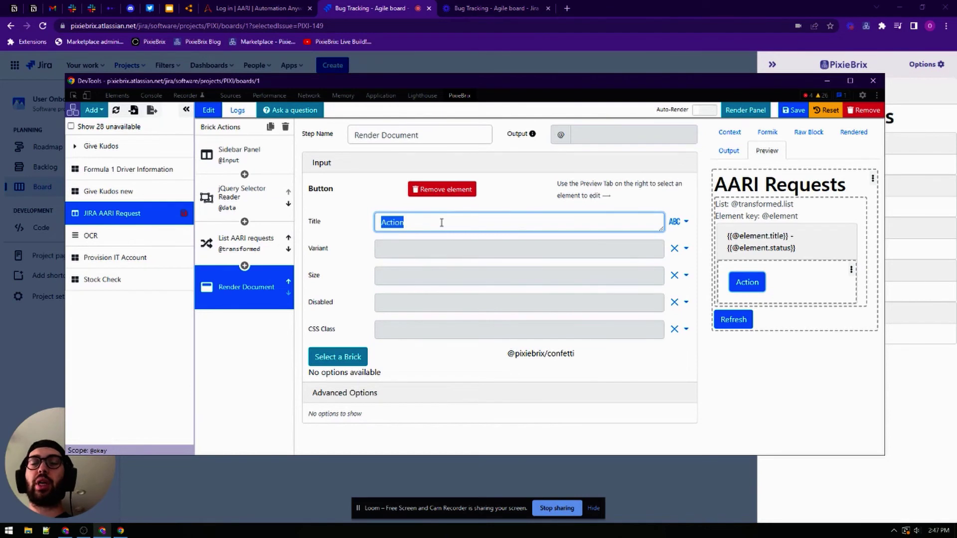
text(Open i)
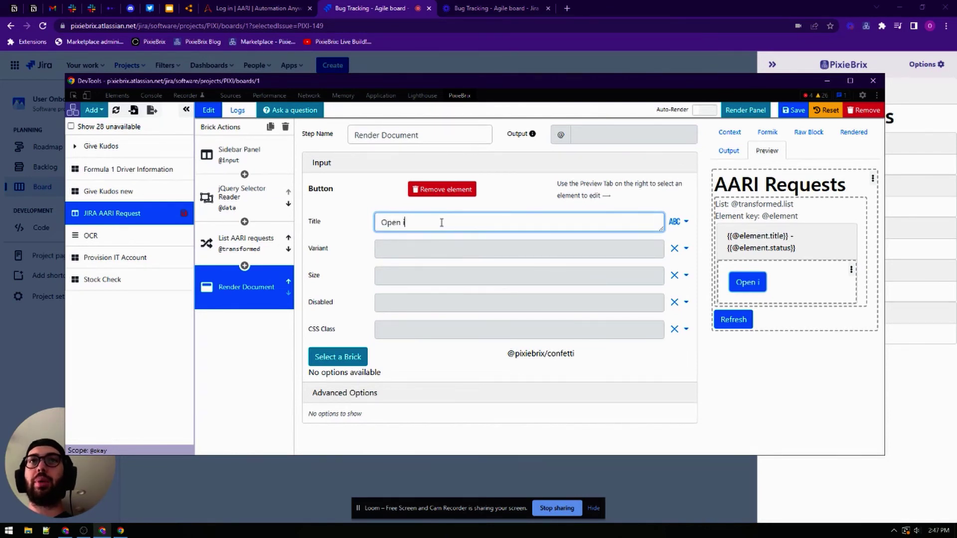
text(n AARI)
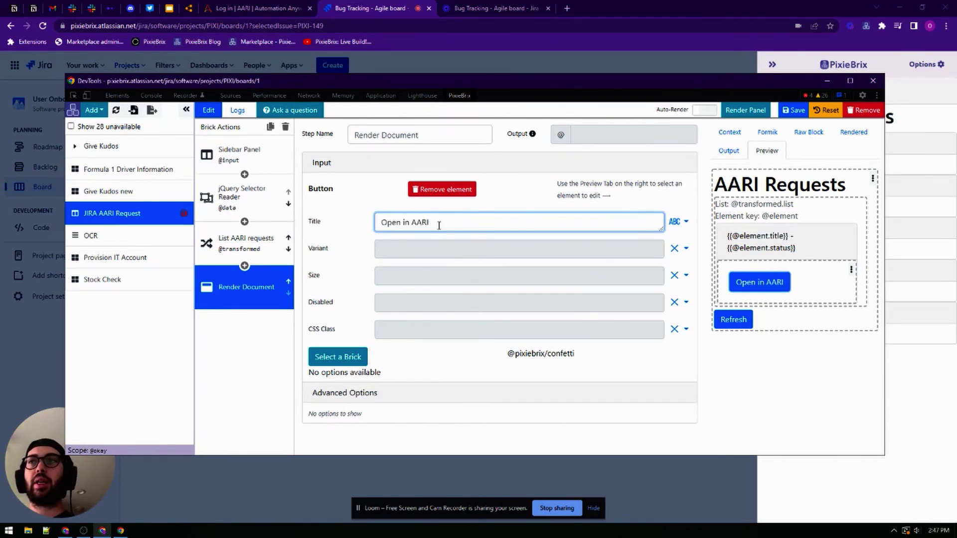
Switch the Open in AARI button's Variant to a selectable option and set it to info.
click(422, 249)
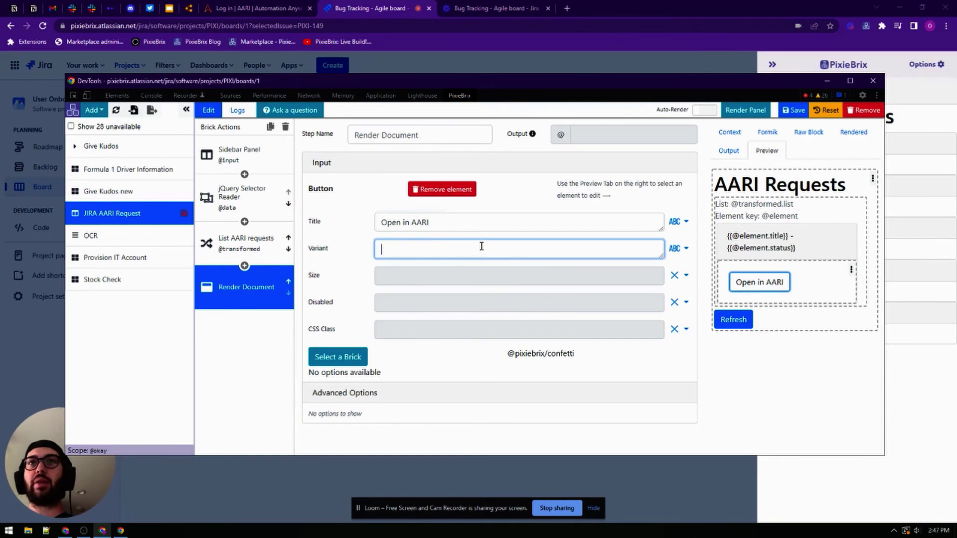
click(678, 248)
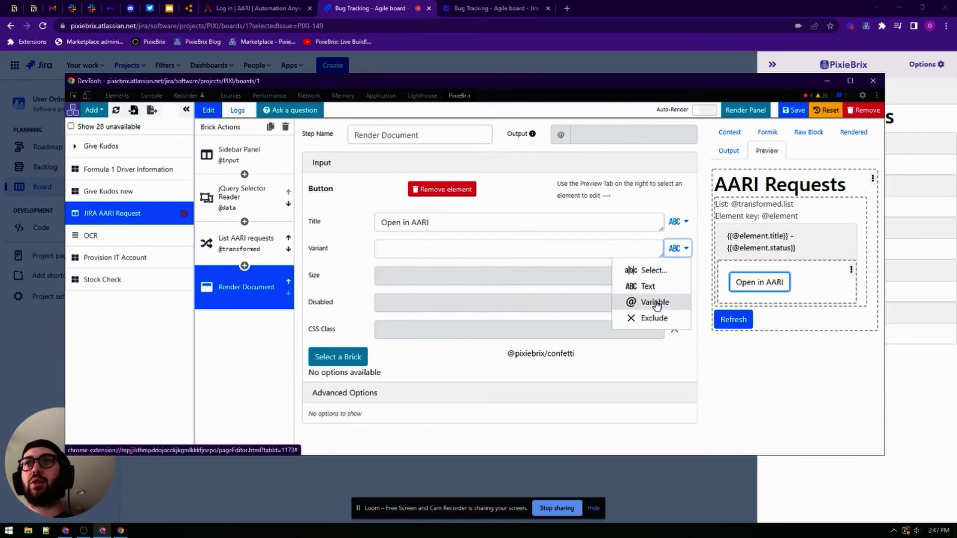
click(657, 273)
click(655, 249)
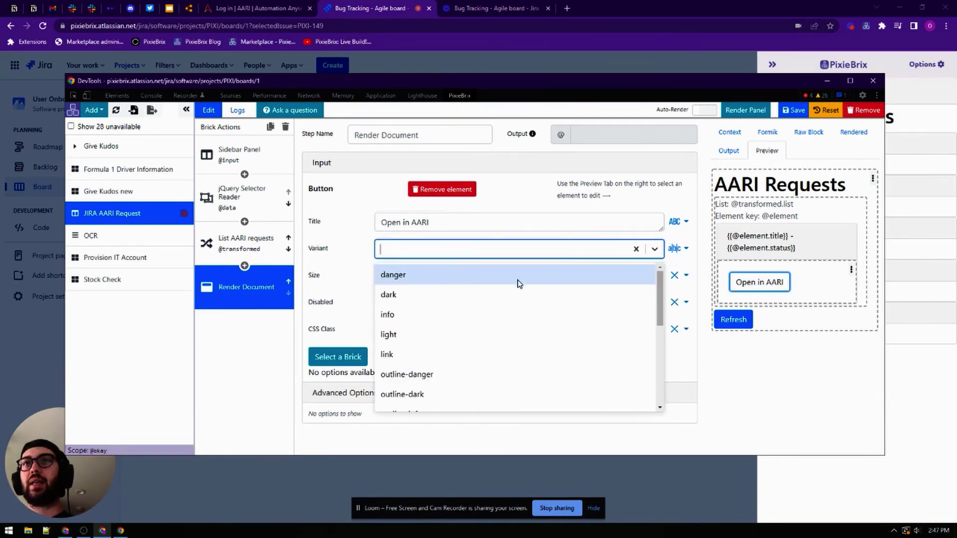
click(417, 319)
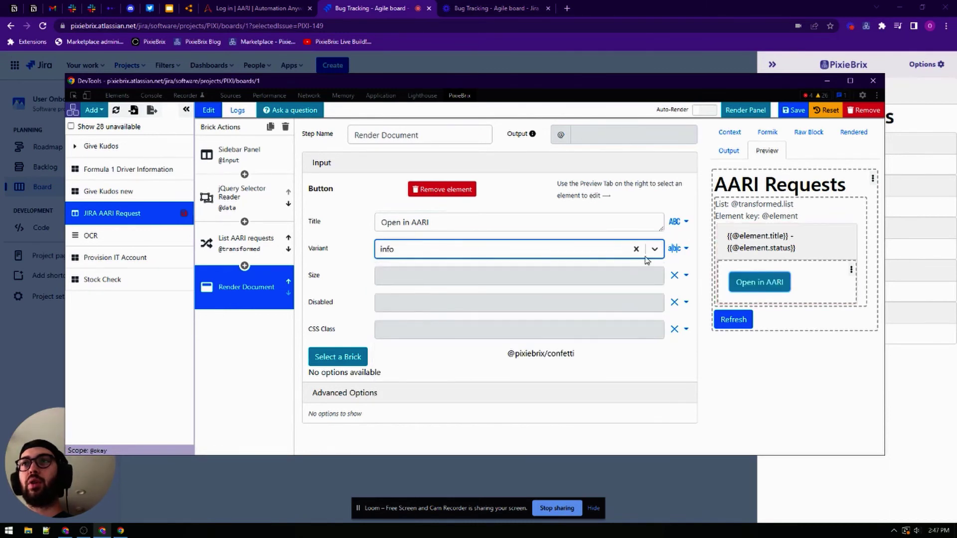
Try the light and dark variants on the Open in AARI button, and return it to info.
click(655, 250)
click(413, 335)
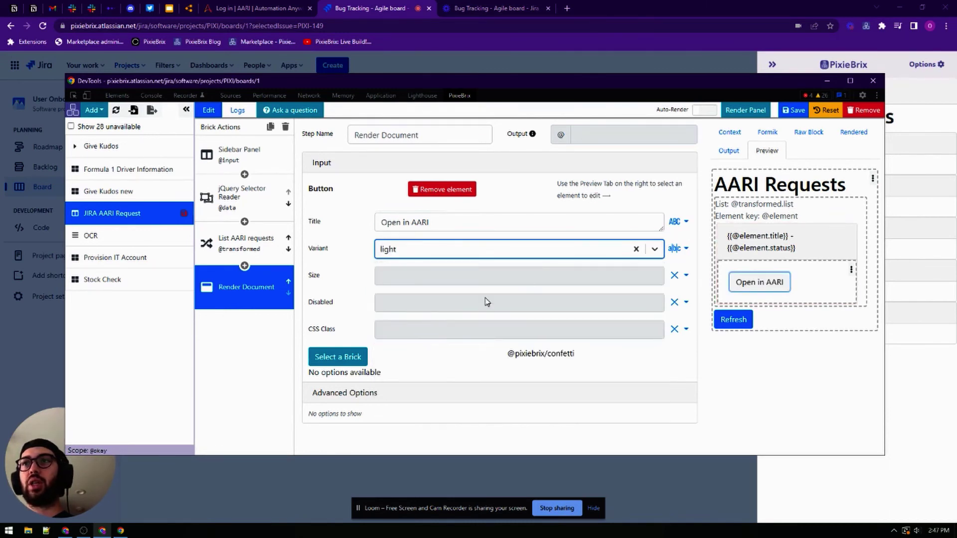
click(653, 249)
click(463, 294)
click(654, 249)
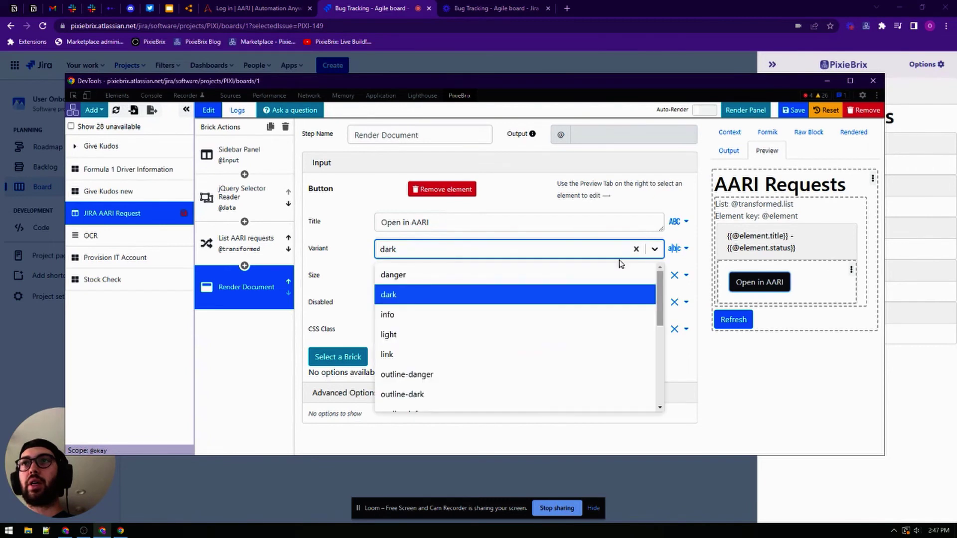
click(445, 315)
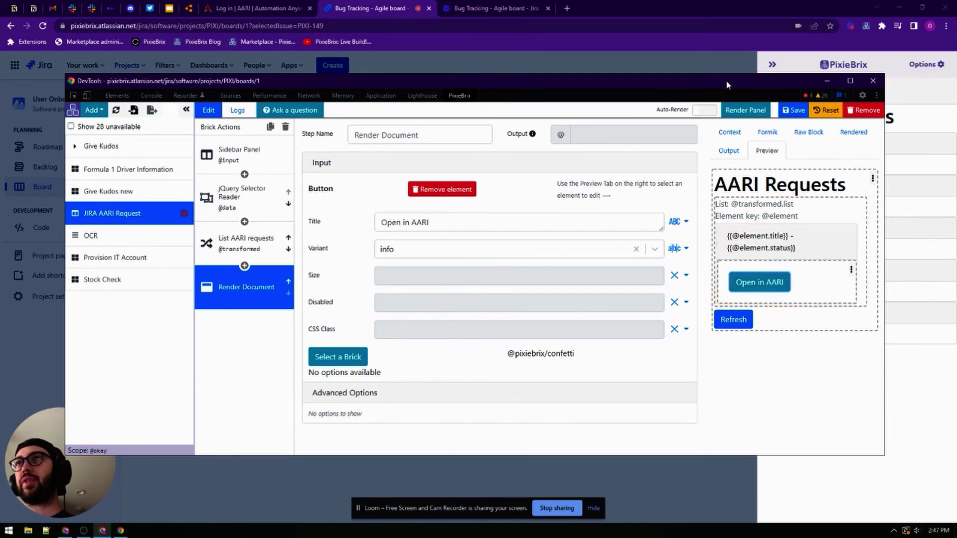
Render the panel and check the Open in AARI buttons on the sidebar's request cards.
drag(725, 81, 576, 80)
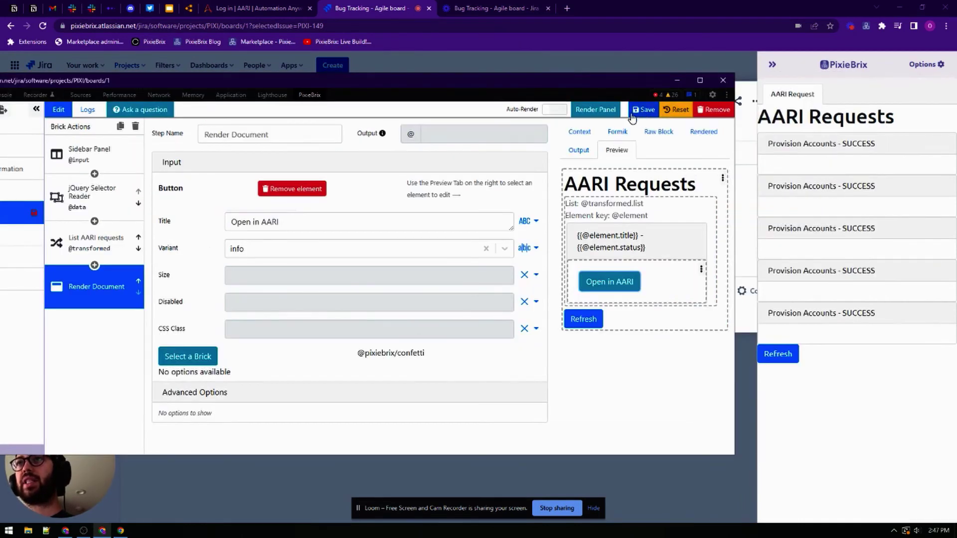
click(596, 109)
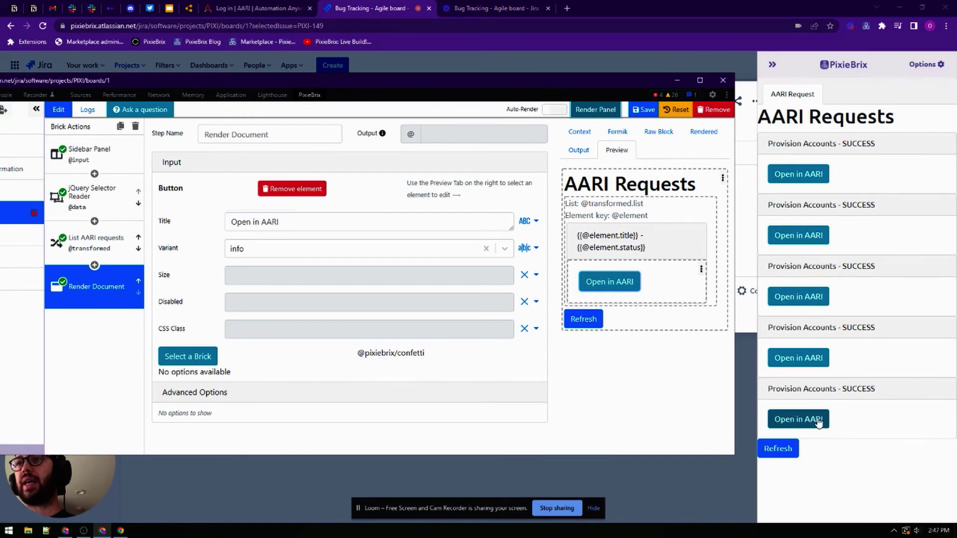
drag(515, 85, 680, 59)
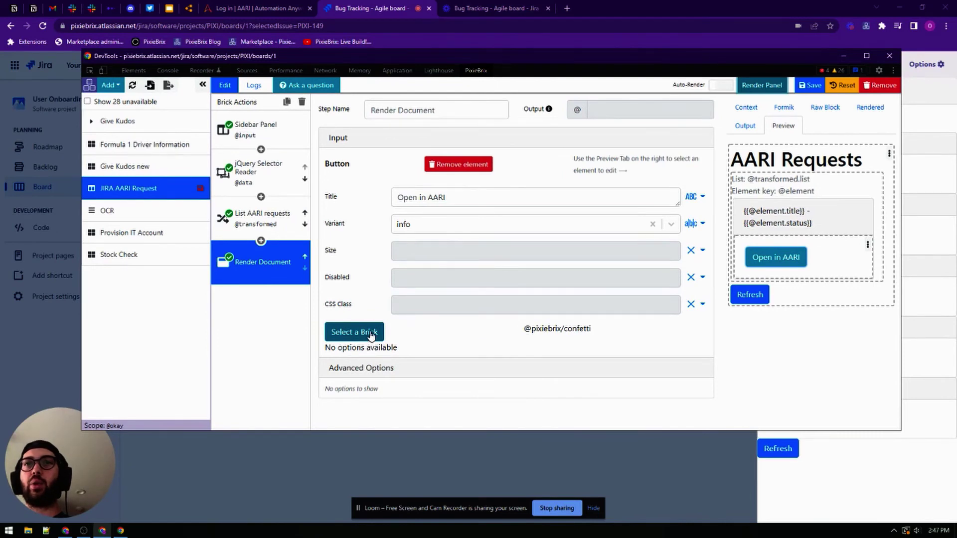
Search the bricks for Open and assign the Open a tab brick as the Open in AARI button's action.
click(370, 334)
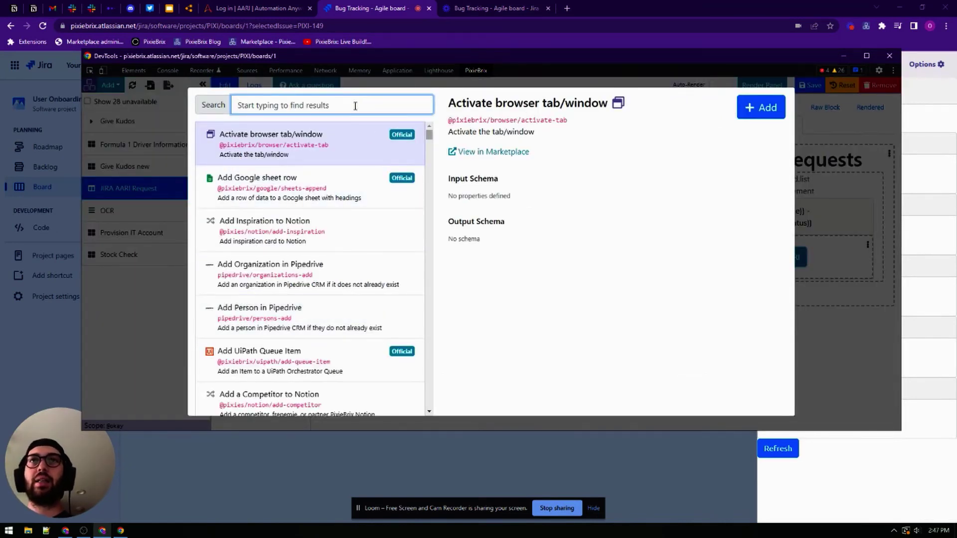
text(Open)
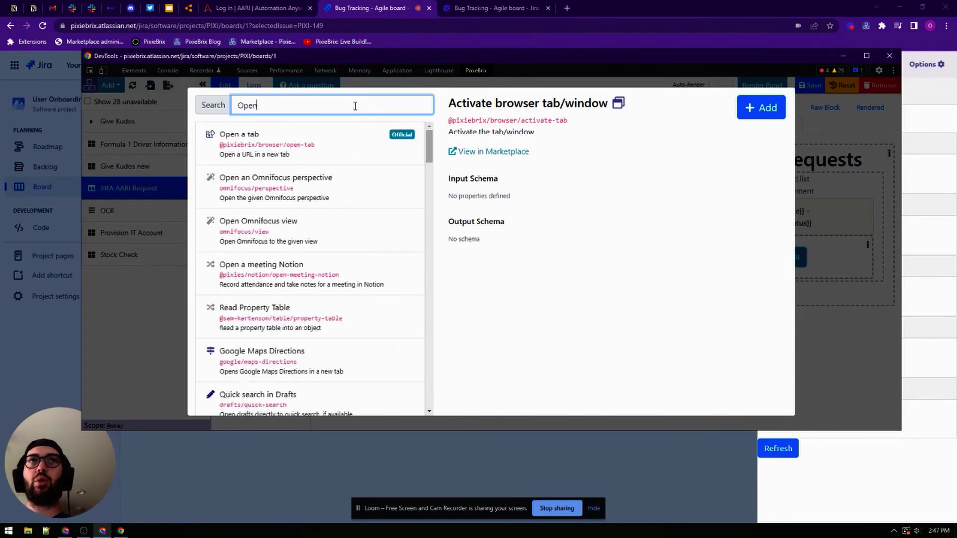
click(327, 155)
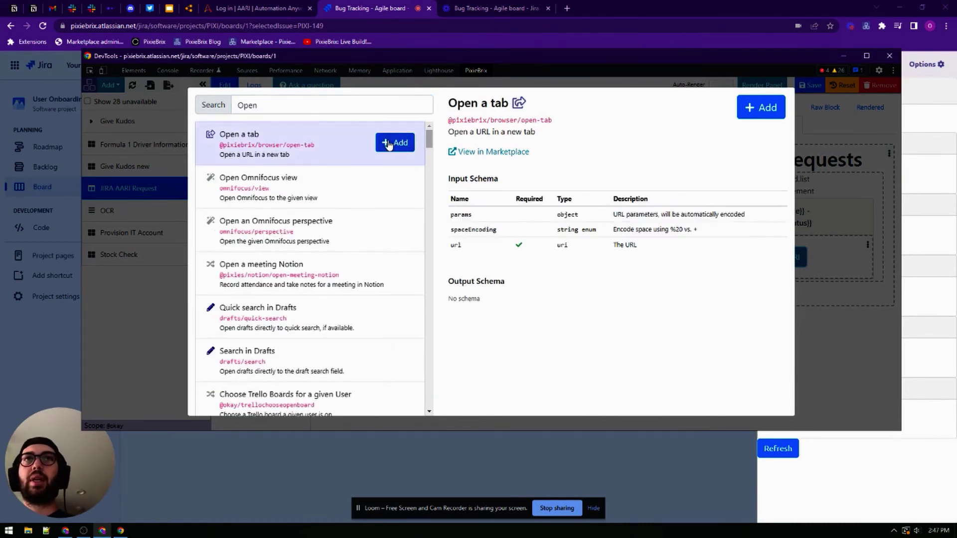
click(391, 143)
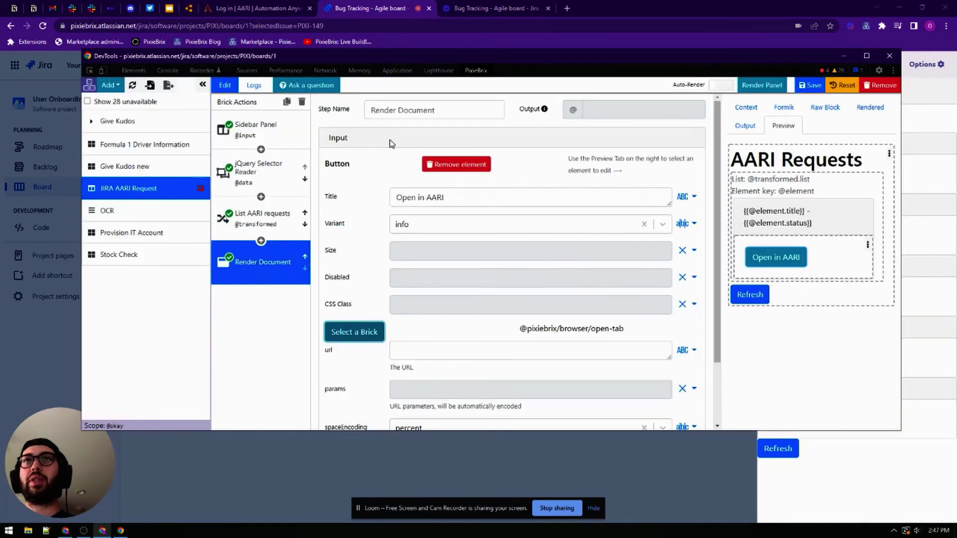
Switch to the AARI tab and log in with the prefilled credentials to reach the Requests page.
scroll(467, 307, down, 2)
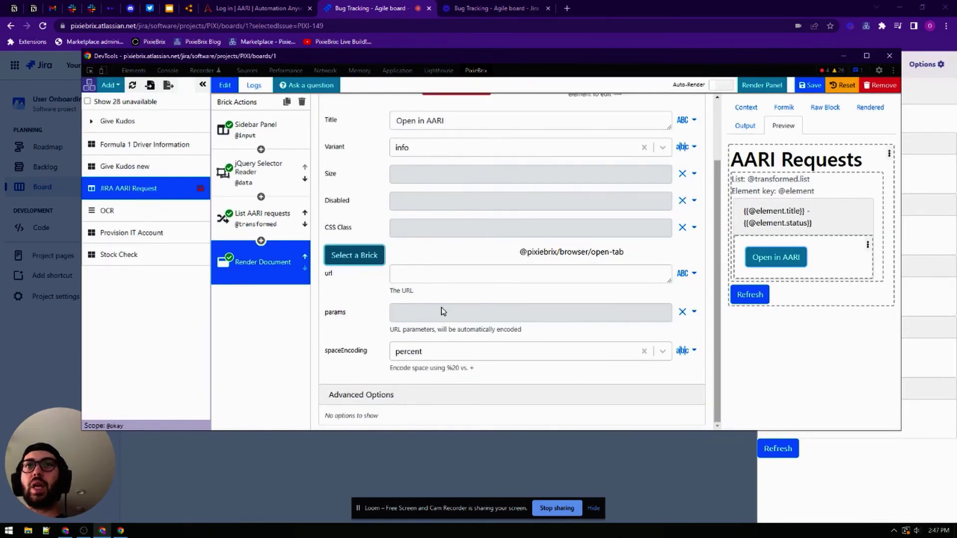
scroll(436, 302, up, 2)
scroll(424, 321, down, 2)
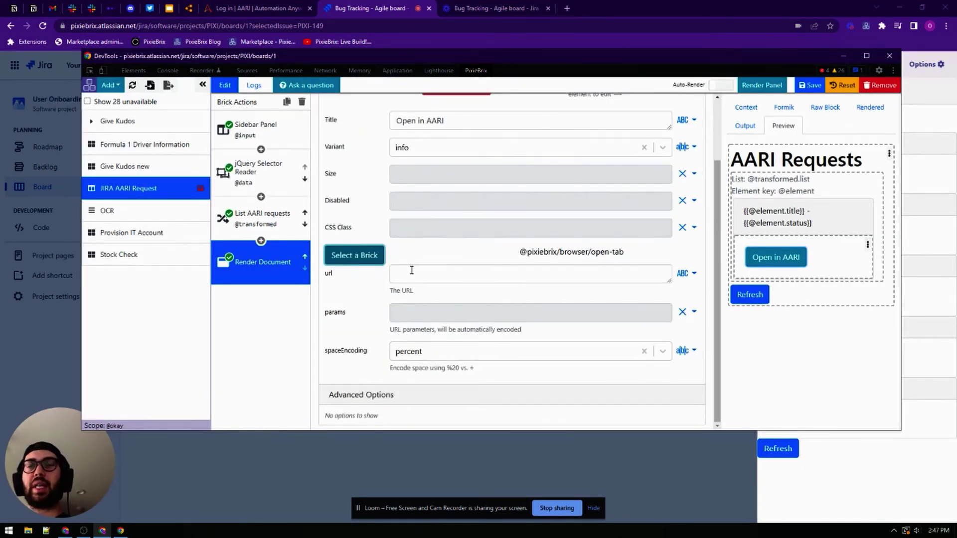
click(412, 270)
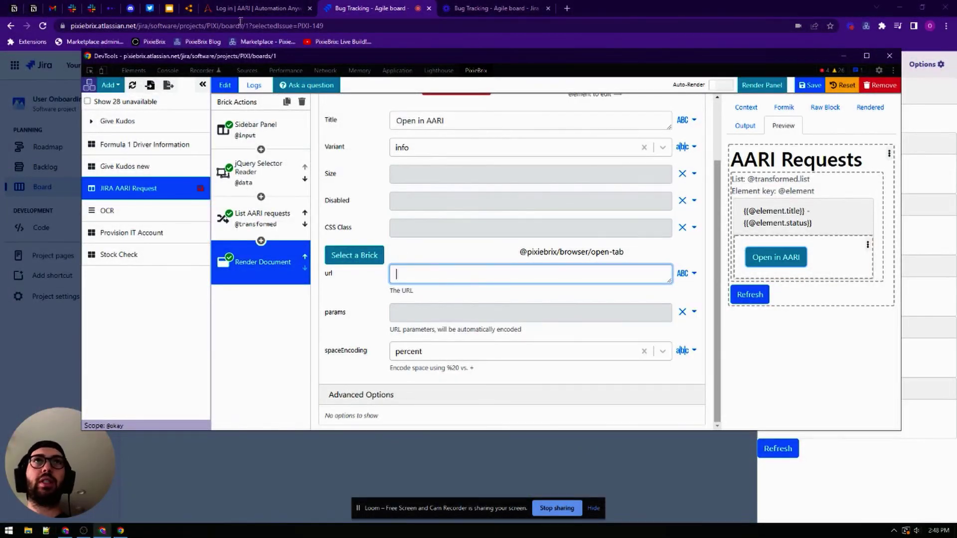
click(279, 9)
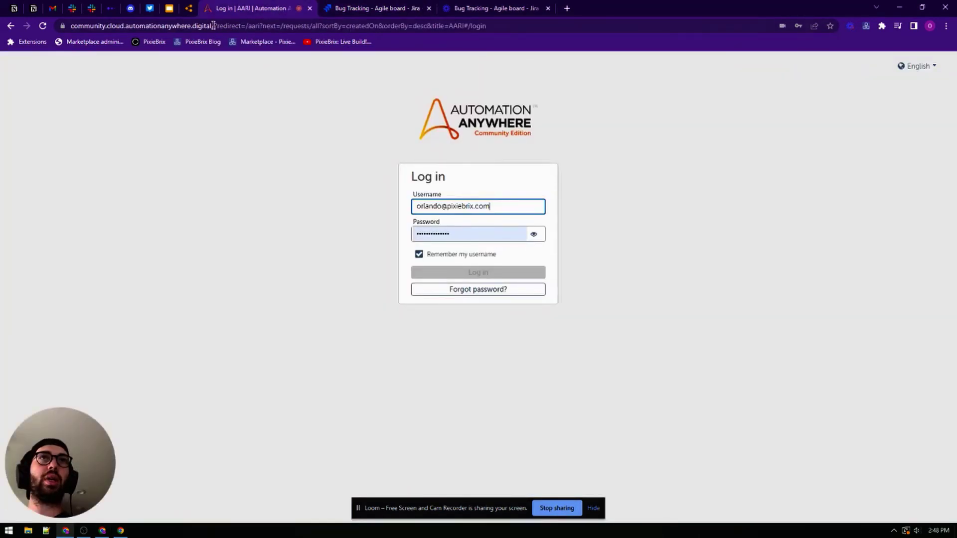
drag(213, 25, 70, 25)
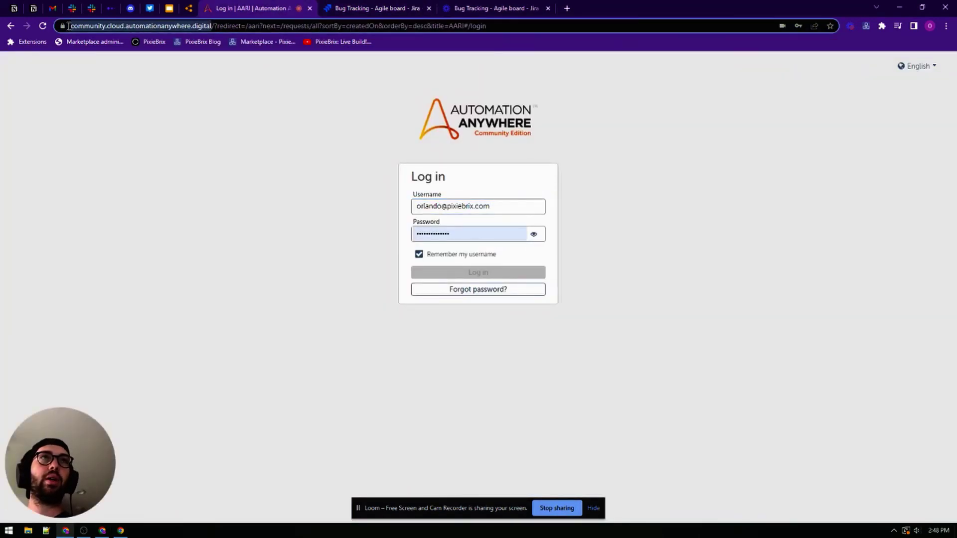
click(466, 273)
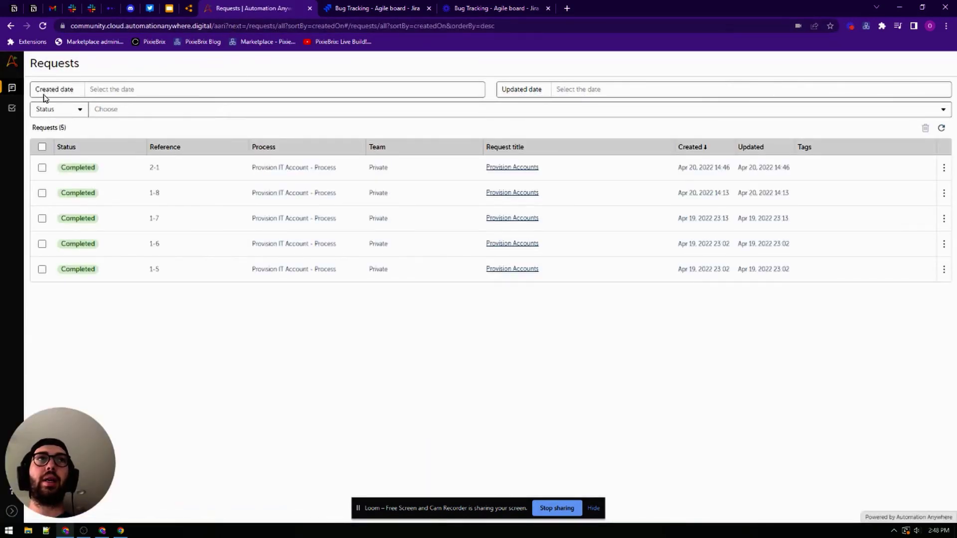
Copy the AARI Requests page address into the url of the Open in AARI button's Open a tab brick.
click(233, 29)
key(ctrl+c)
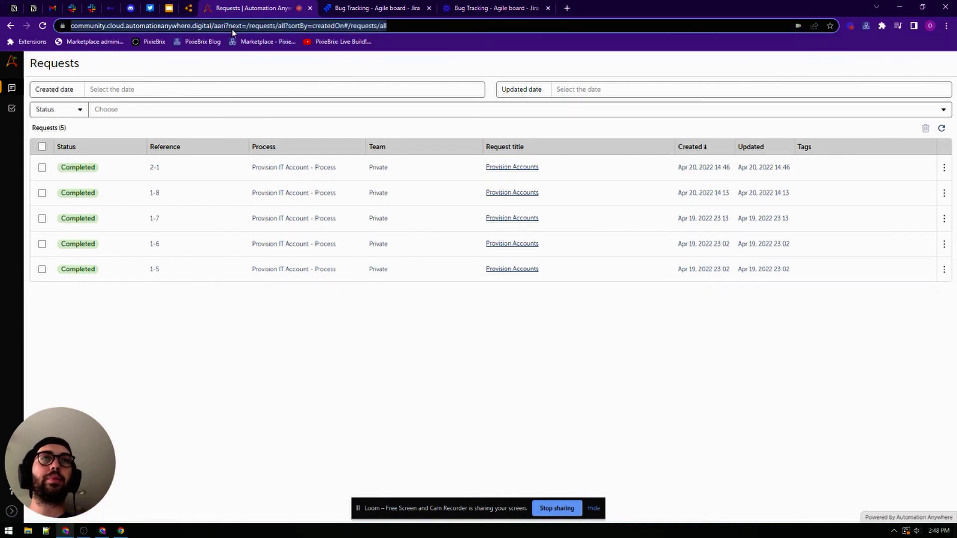
click(362, 5)
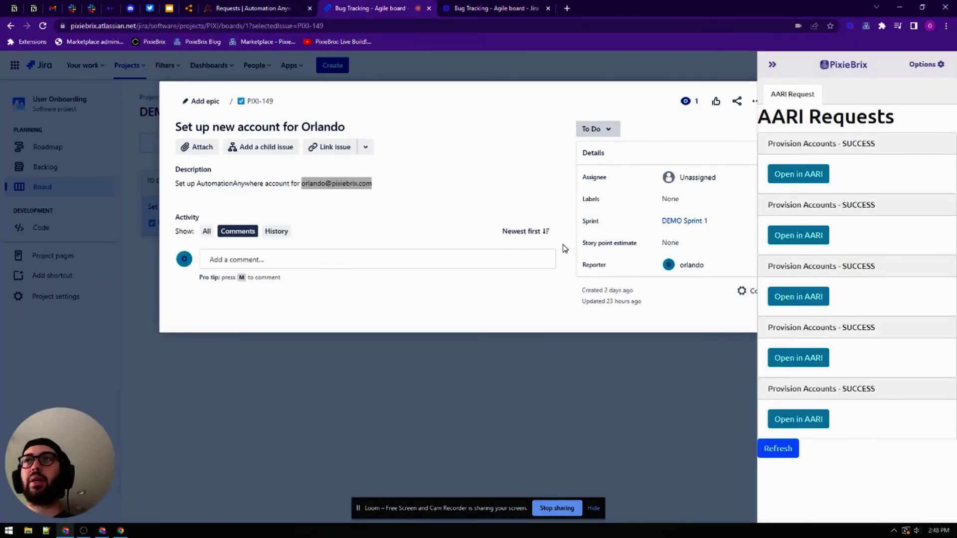
key(ctrl+v)
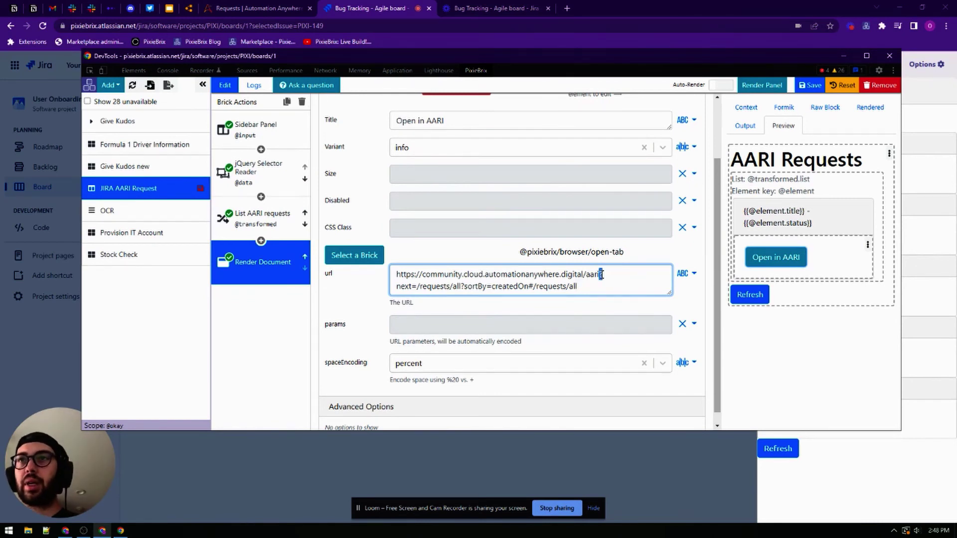
drag(599, 275, 643, 263)
text(/)
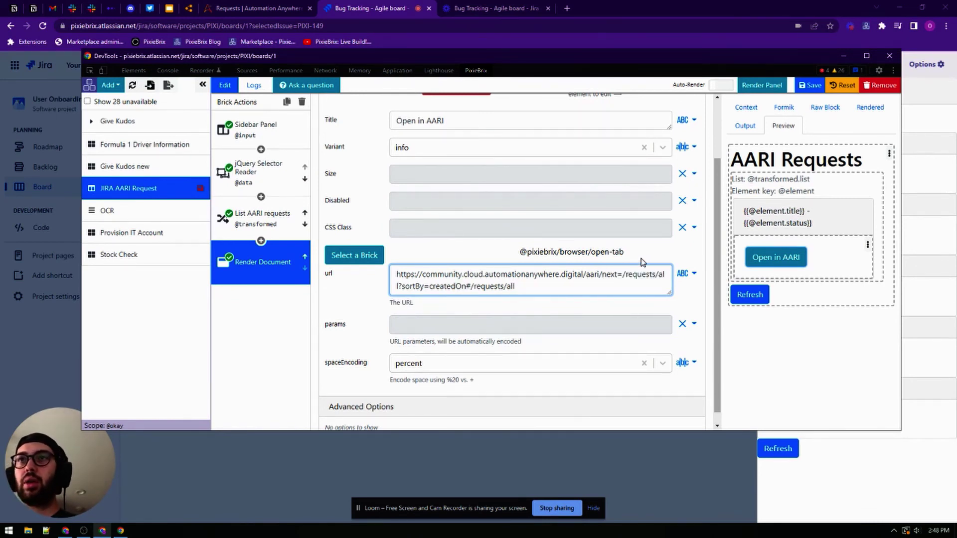
key(shift+End)
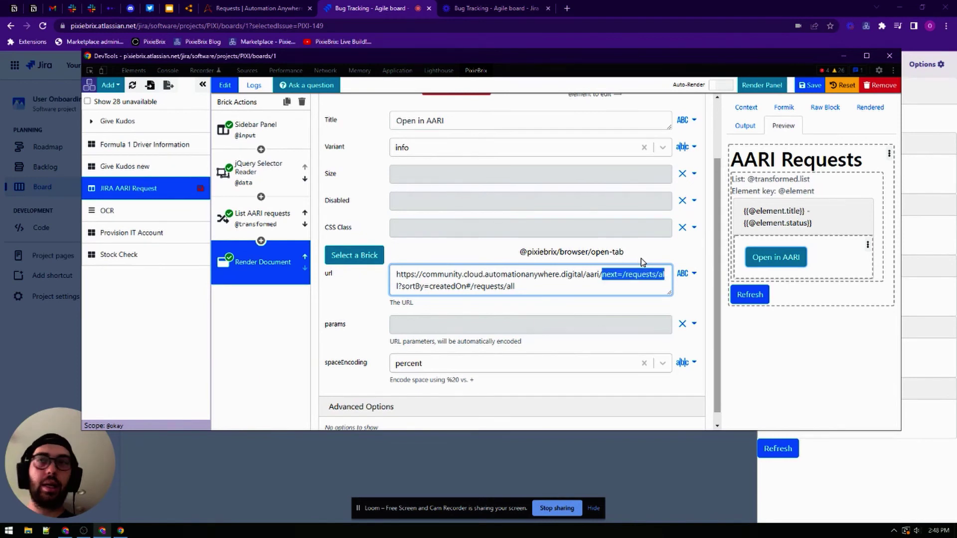
key(shift+Down)
text(3)
key(BackSpace)
text(#)
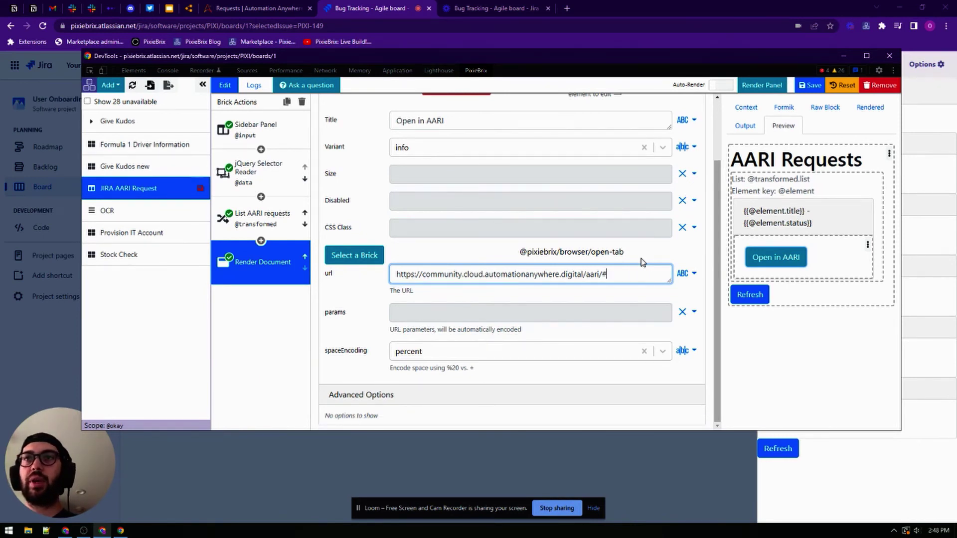
text(/r)
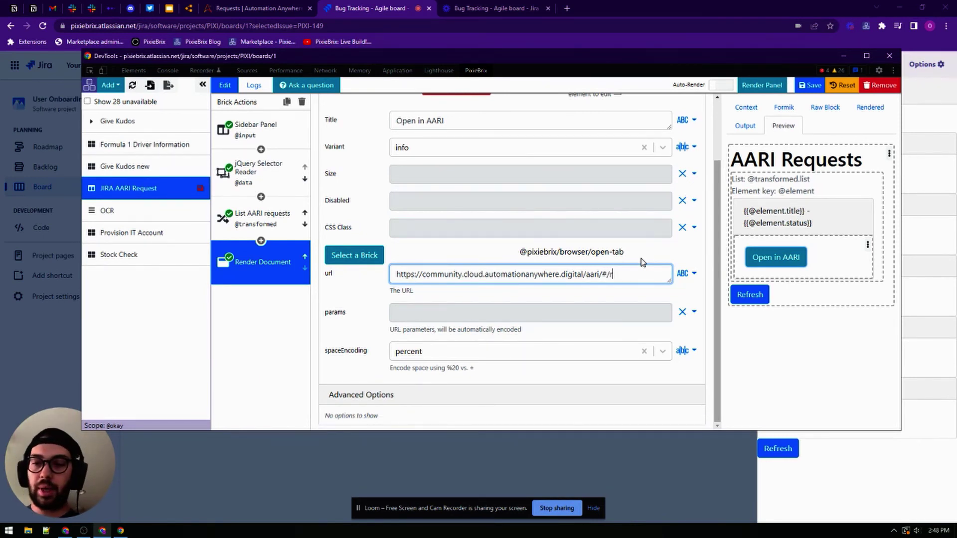
text(equest)
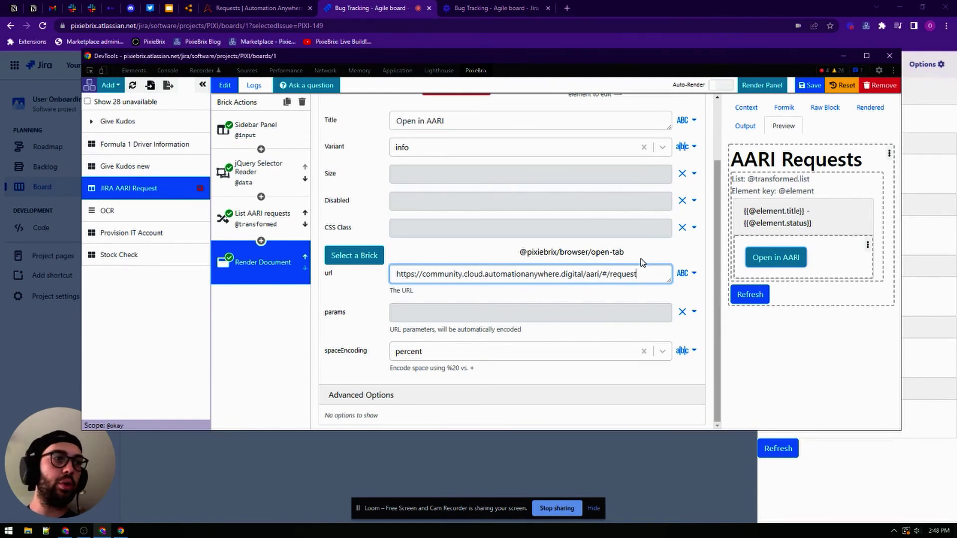
text(s/ref/)
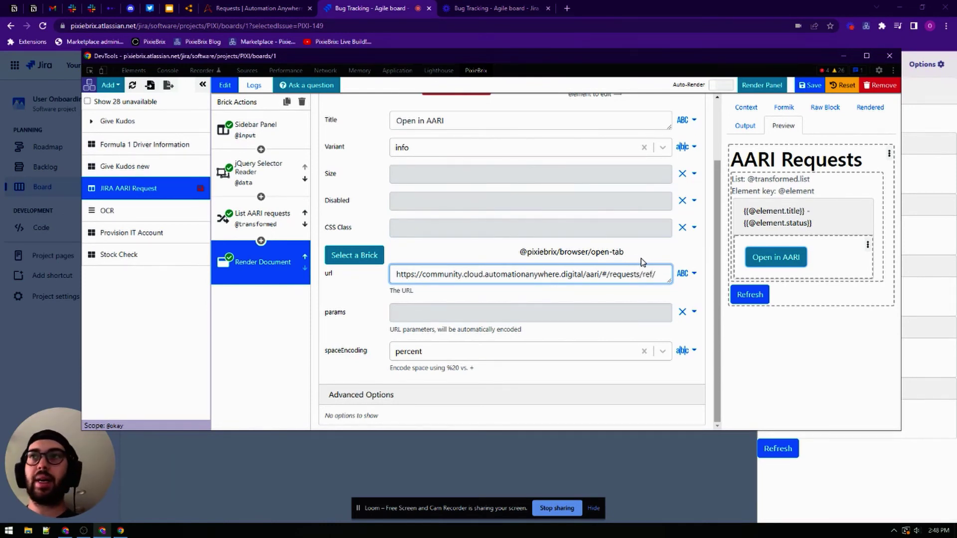
text({{@)
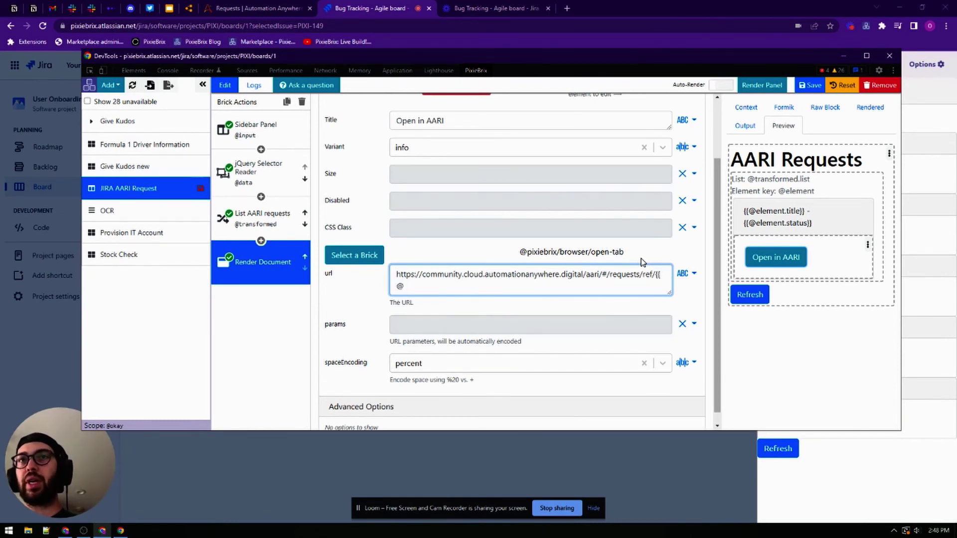
text(element)
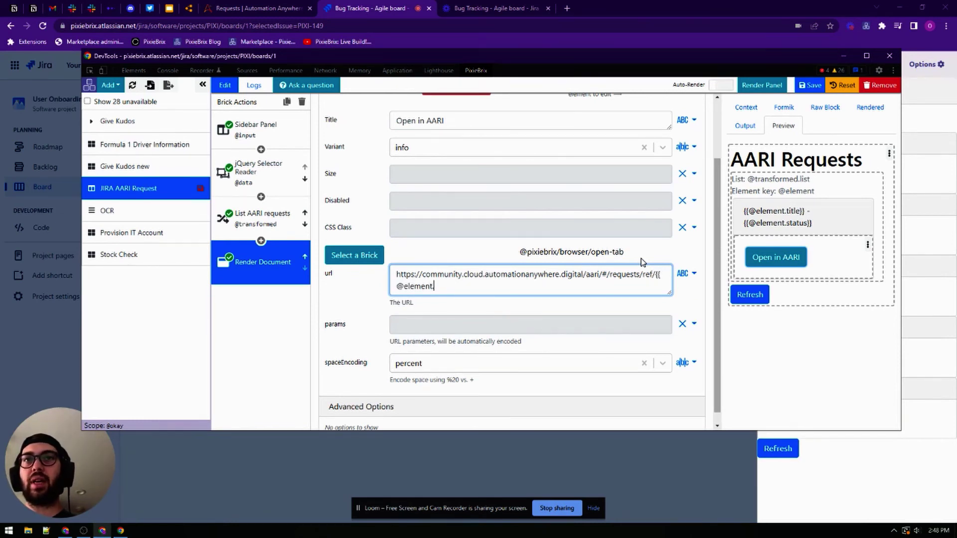
text(.)
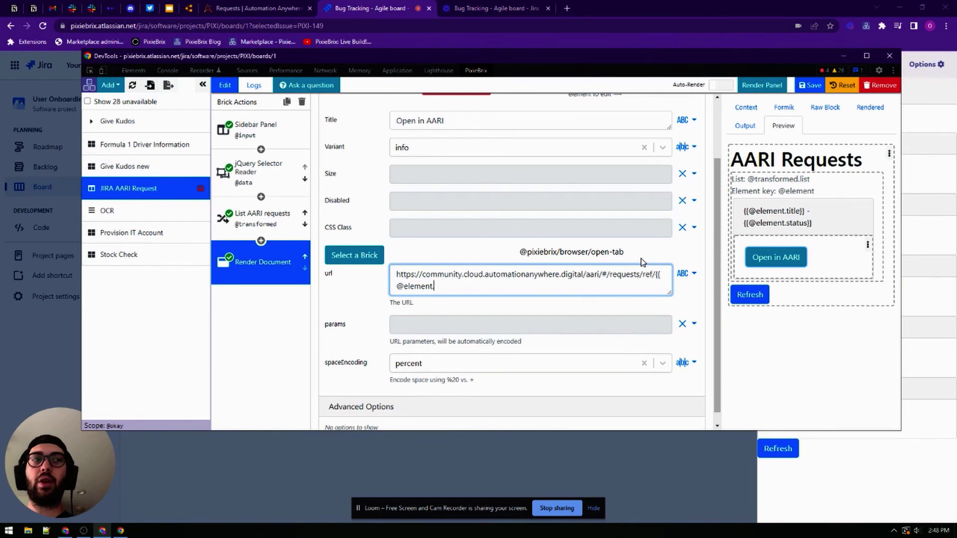
text(ref}})
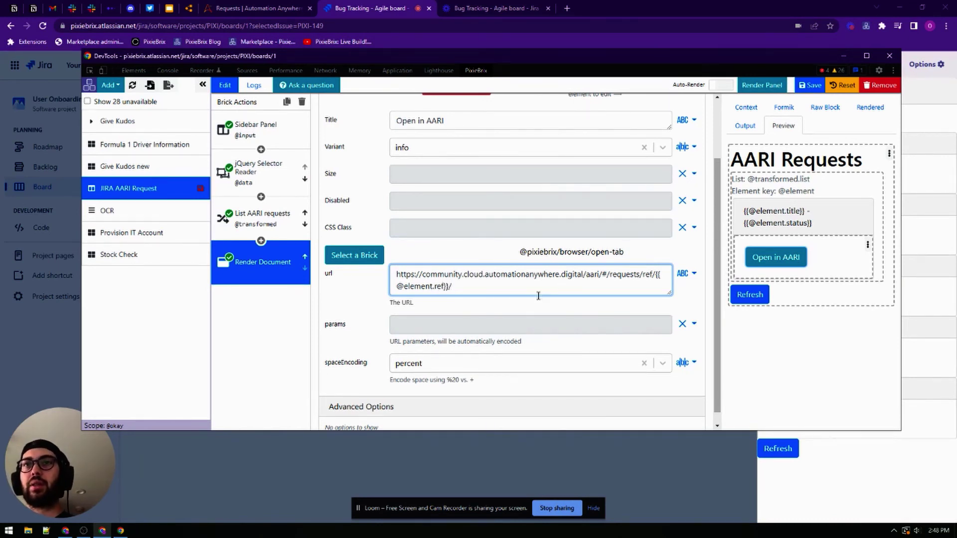
right_click(450, 287)
key(Escape)
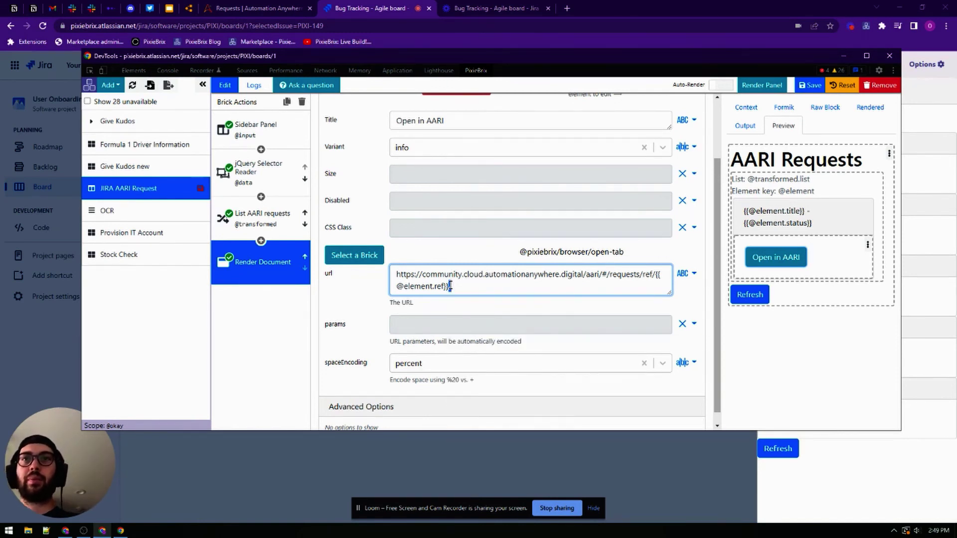
text(/)
Render the panel, move the DevTools window clear of the sidebar, and save the JIRA AARI Request extension.
click(762, 85)
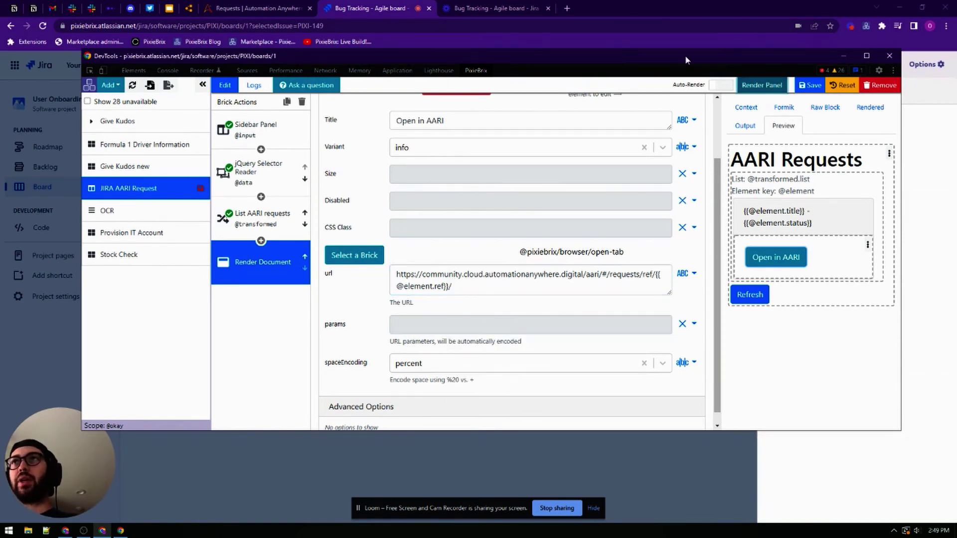
drag(667, 55, 519, 60)
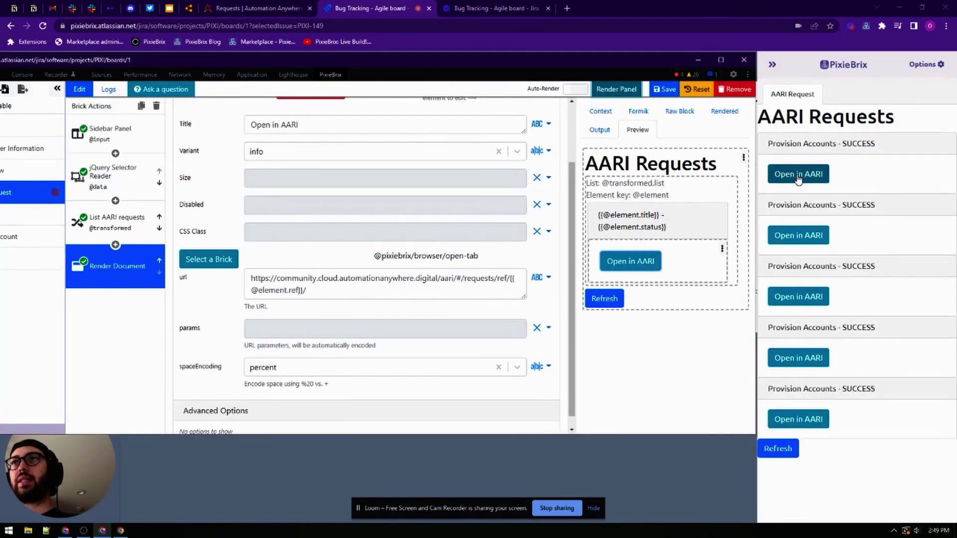
click(665, 90)
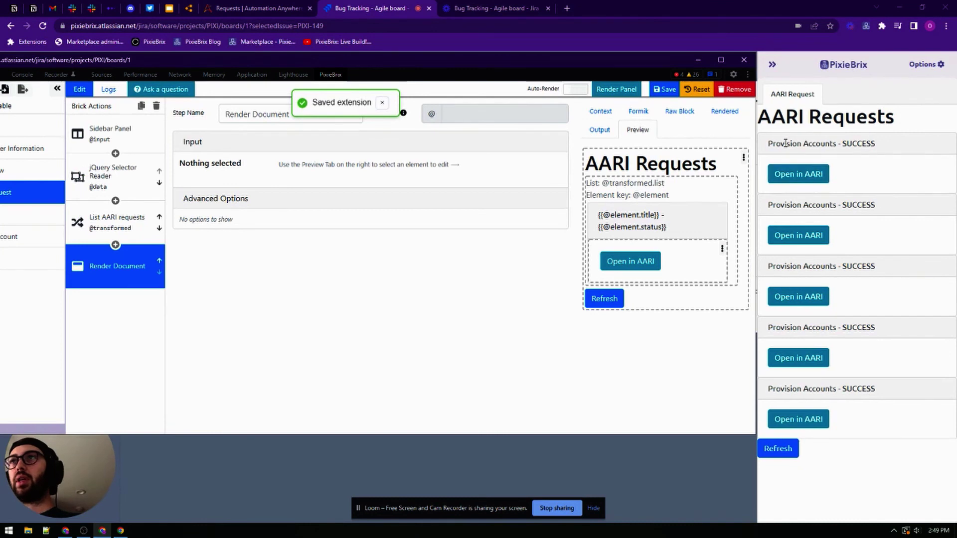
Test Open in AARI on the first request card, logging in to AARI, and view the Request created details.
click(798, 175)
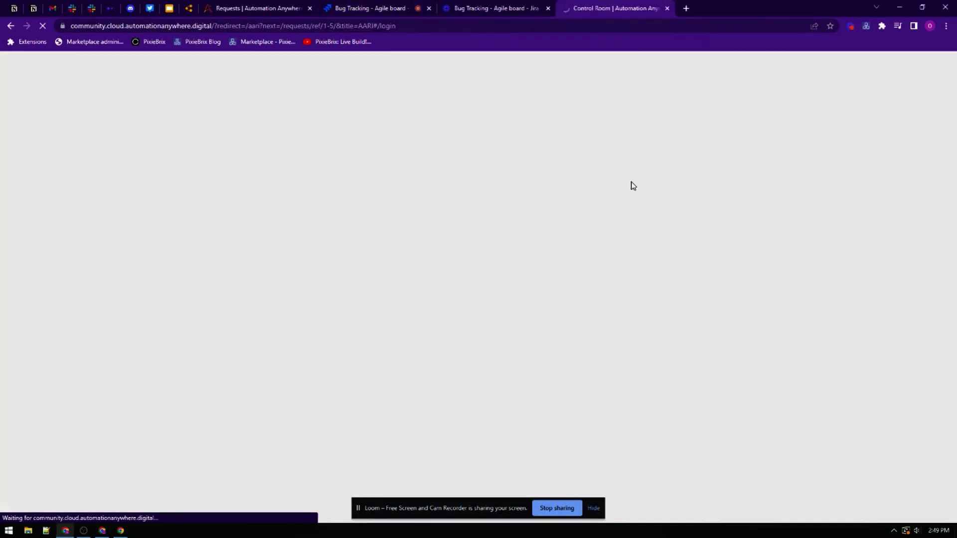
click(475, 272)
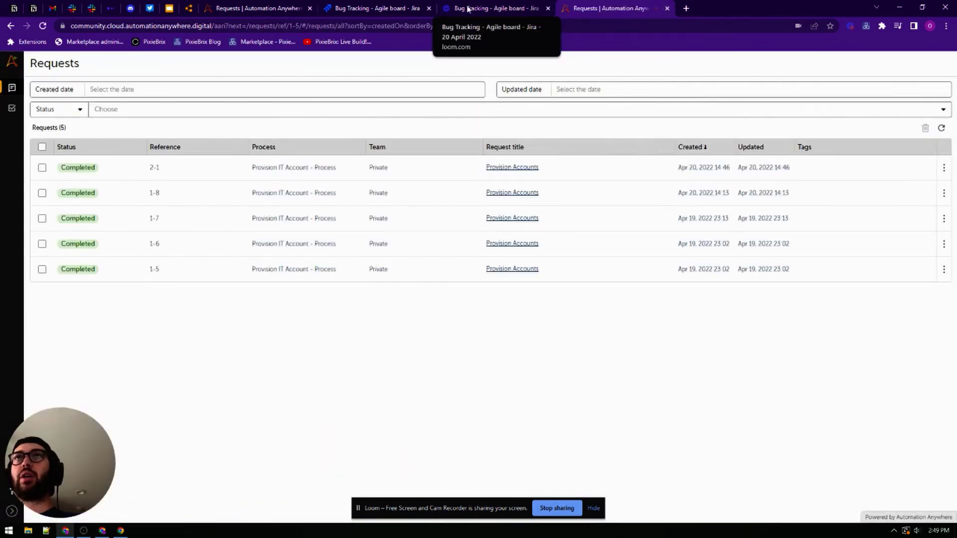
click(392, 8)
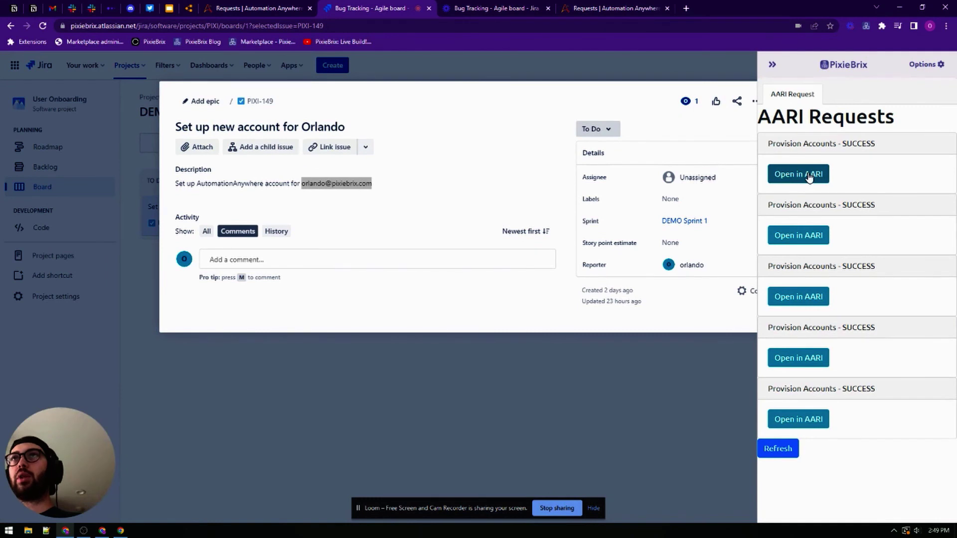
click(808, 176)
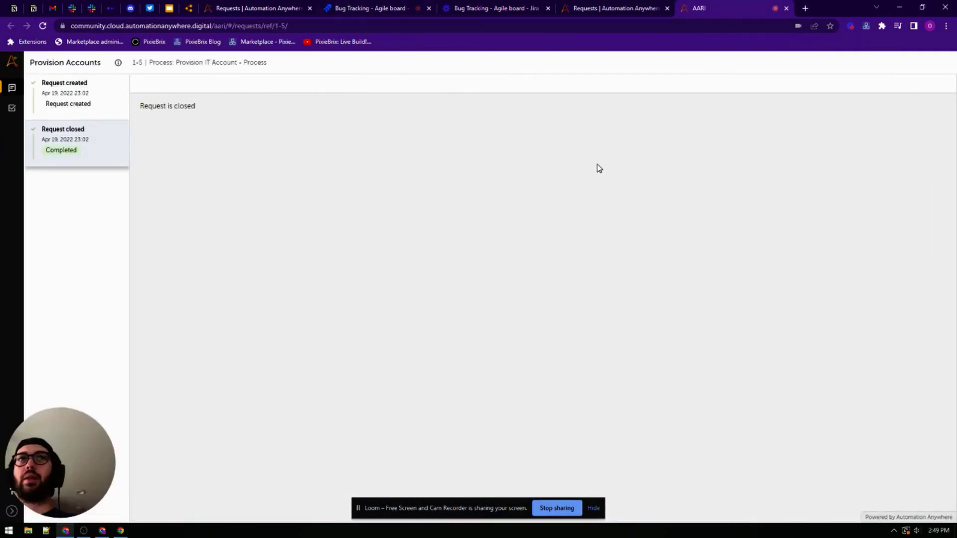
click(76, 98)
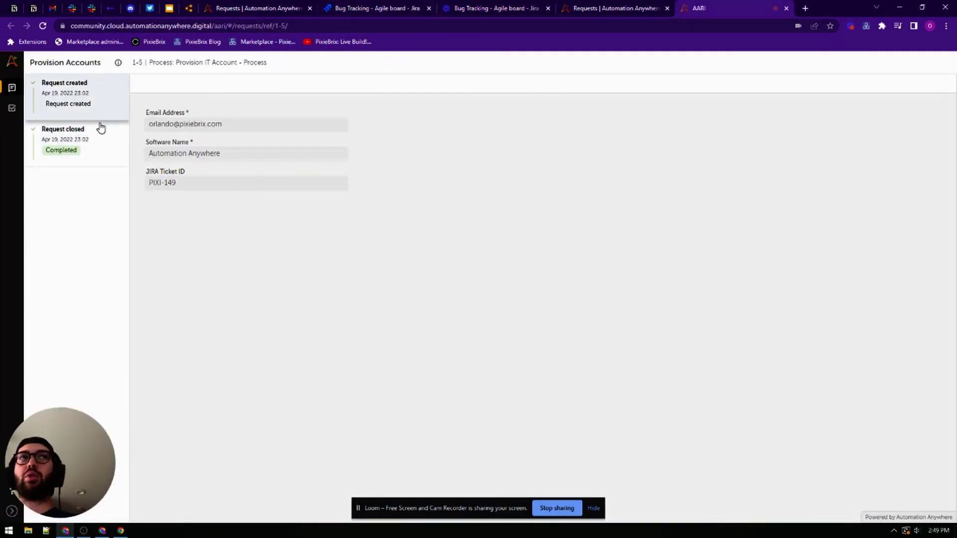
click(785, 8)
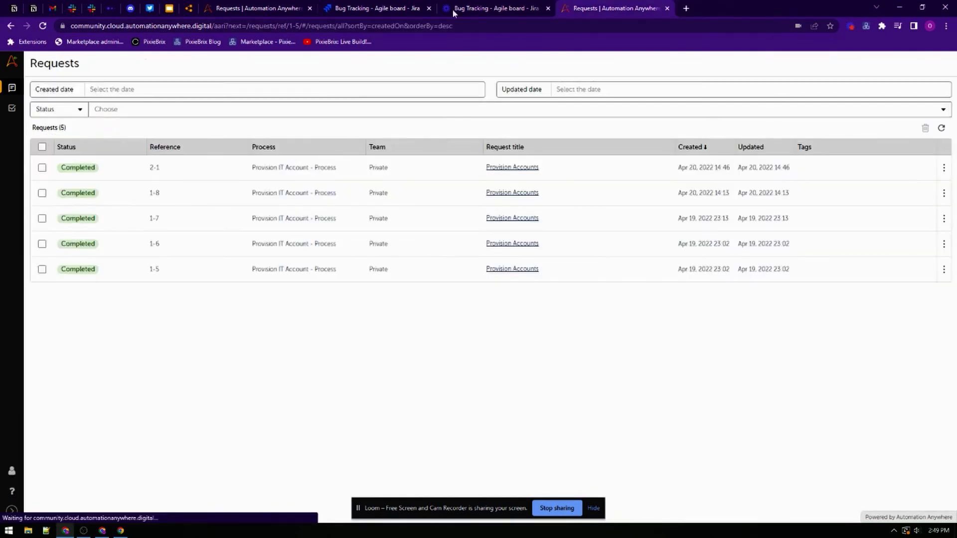
Open the last request card in AARI, check its Request created details and Jira ticket field, and return to the PixieBrix editor.
click(240, 7)
key(ctrl+Tab)
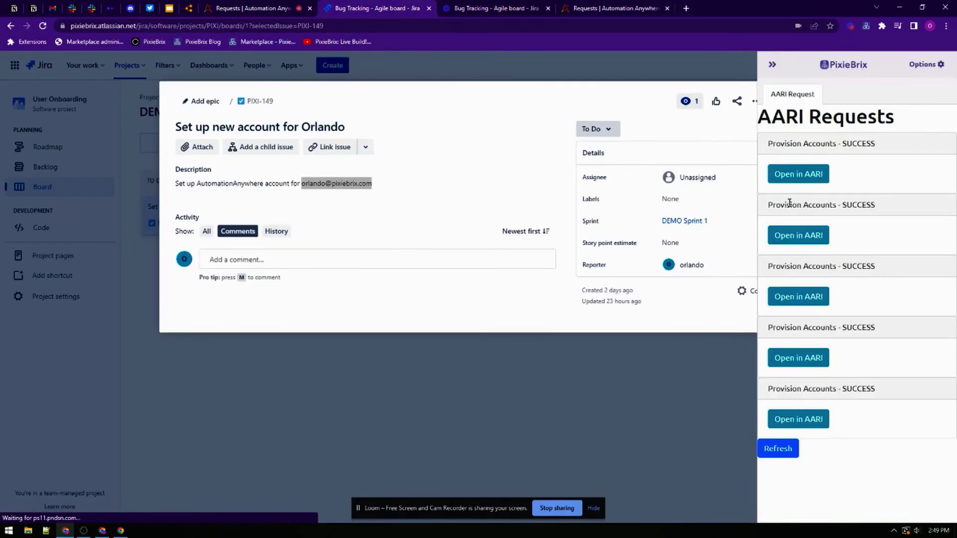
click(798, 420)
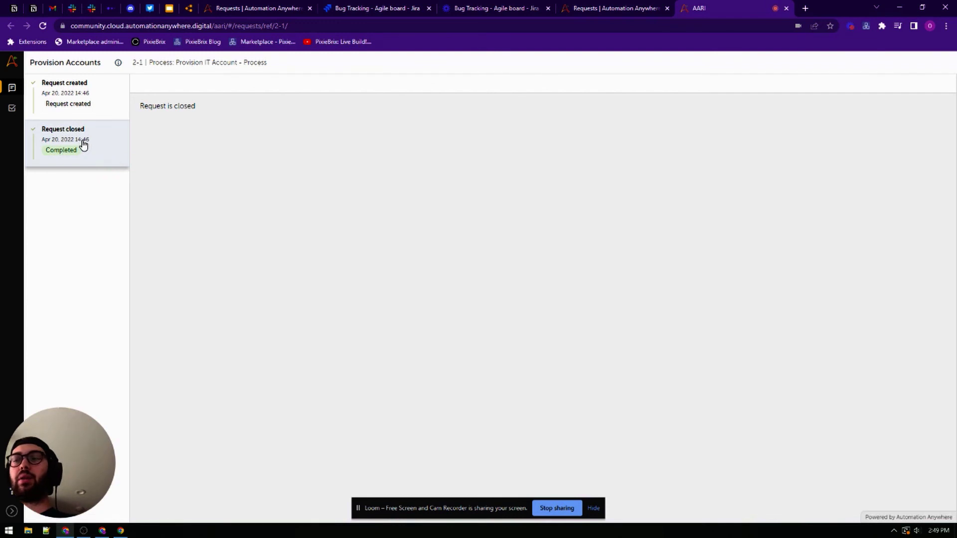
click(66, 106)
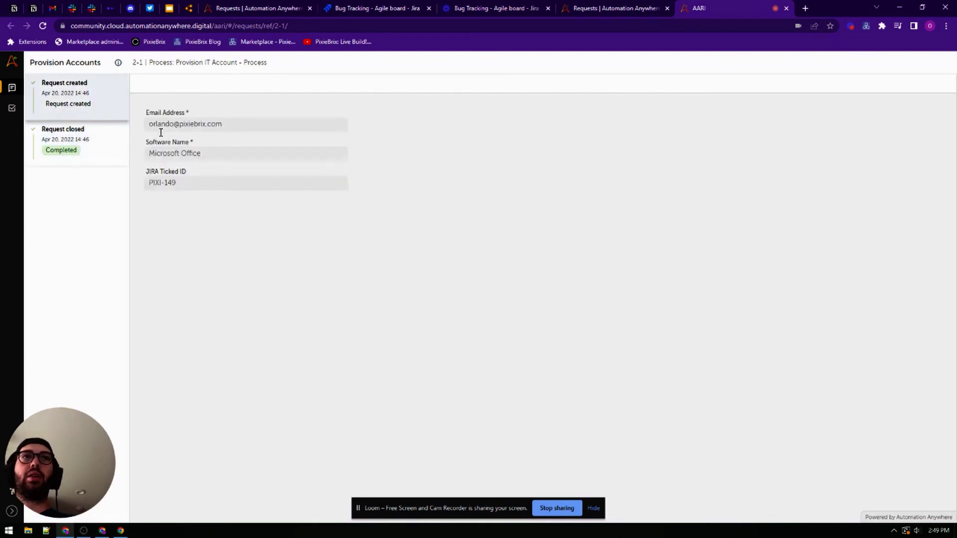
double_click(171, 183)
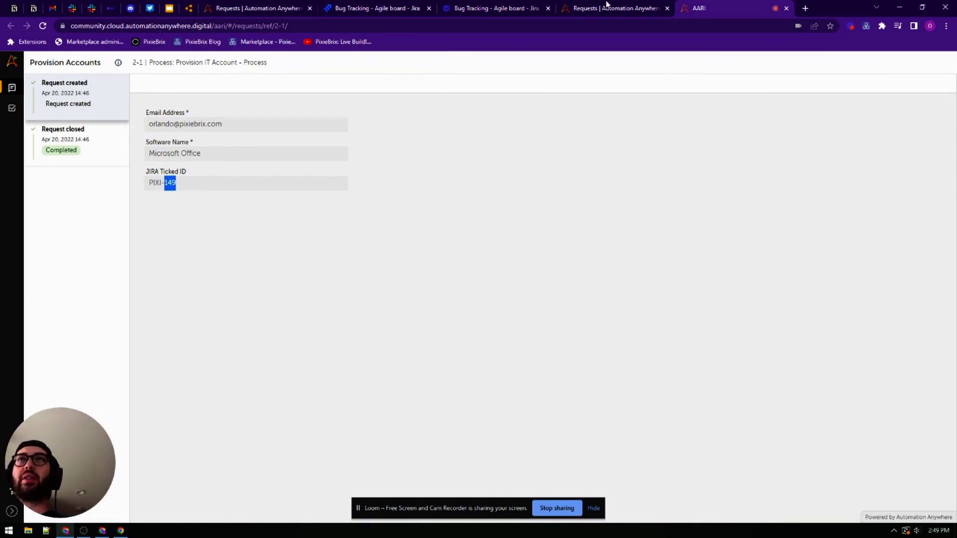
click(379, 7)
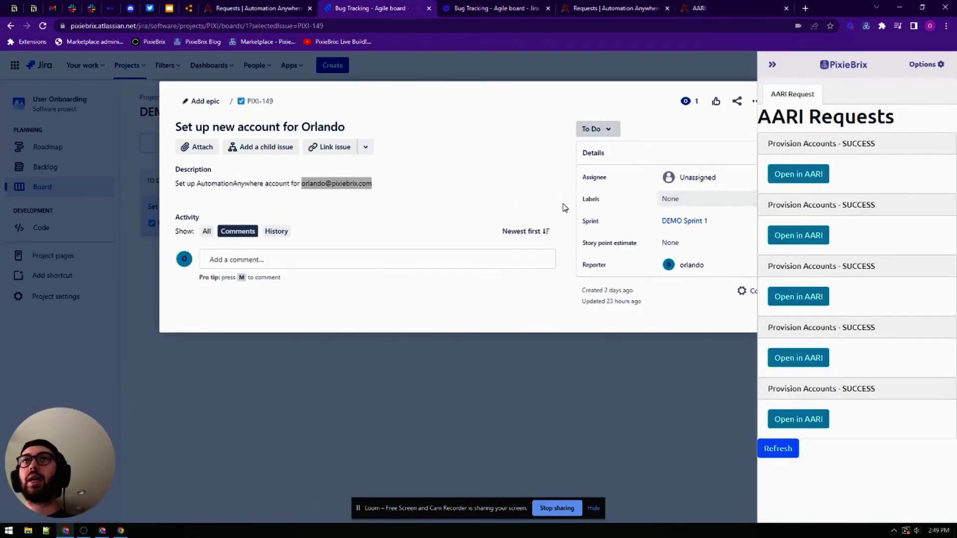
key(alt+Tab)
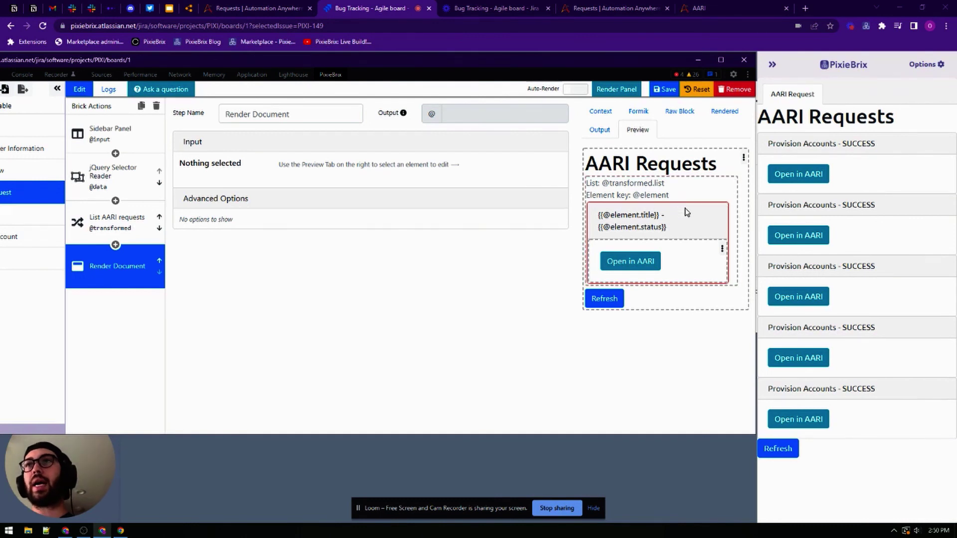
Add a Header 1 element to the body of the request card and select it.
click(722, 248)
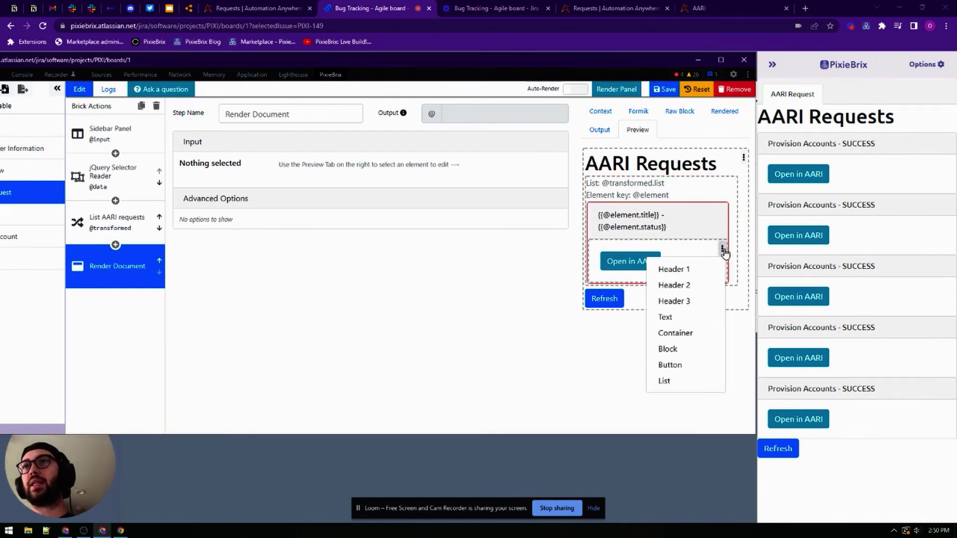
click(683, 269)
click(653, 287)
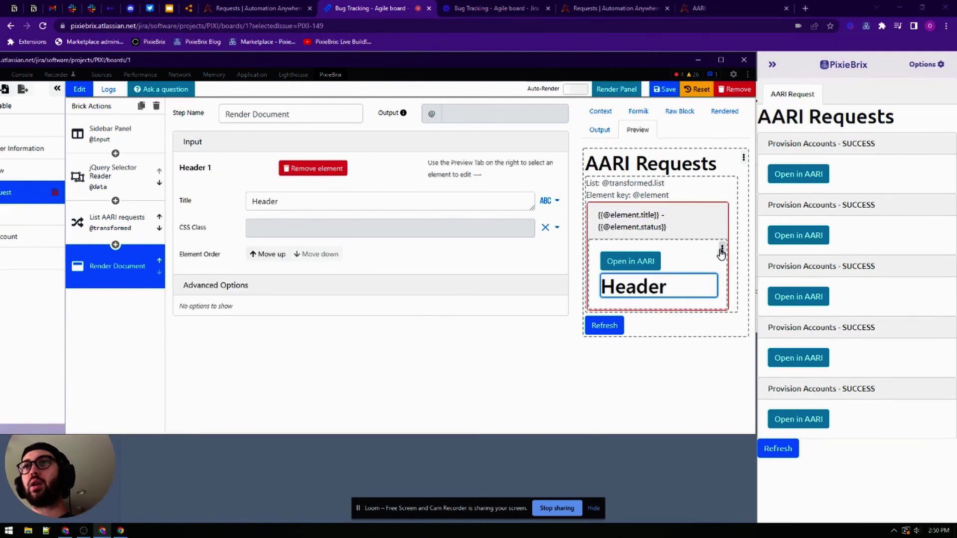
Replace the card's header element with a Text element placed above the Open in AARI button.
click(722, 249)
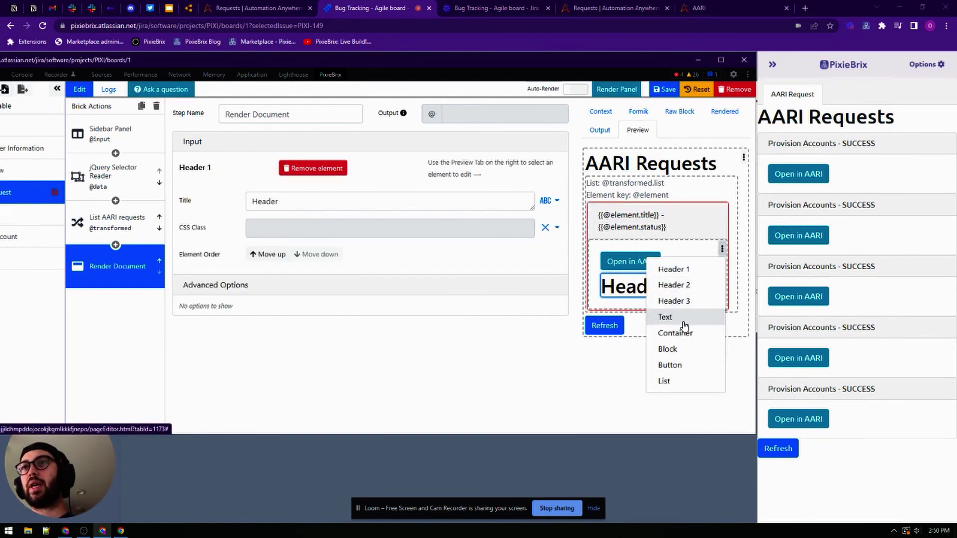
click(684, 319)
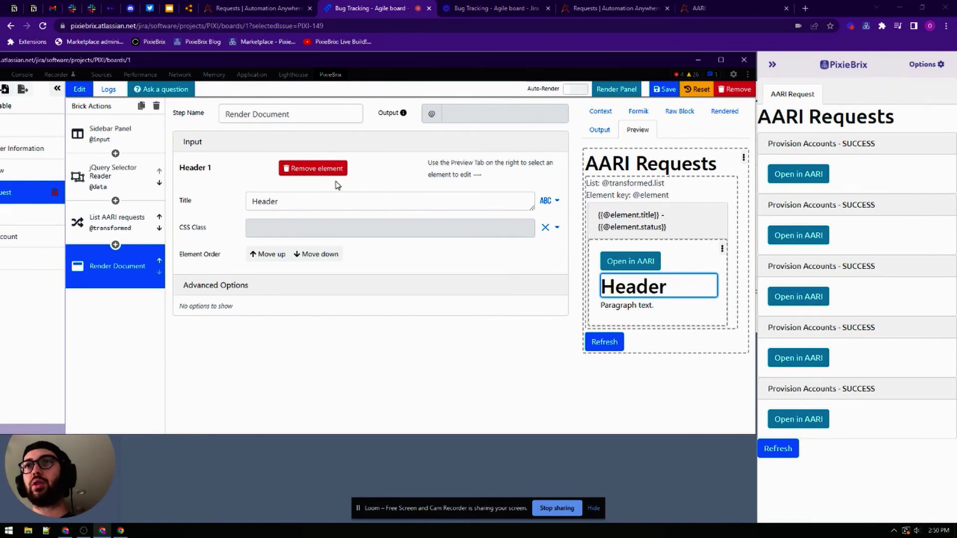
click(323, 173)
click(604, 276)
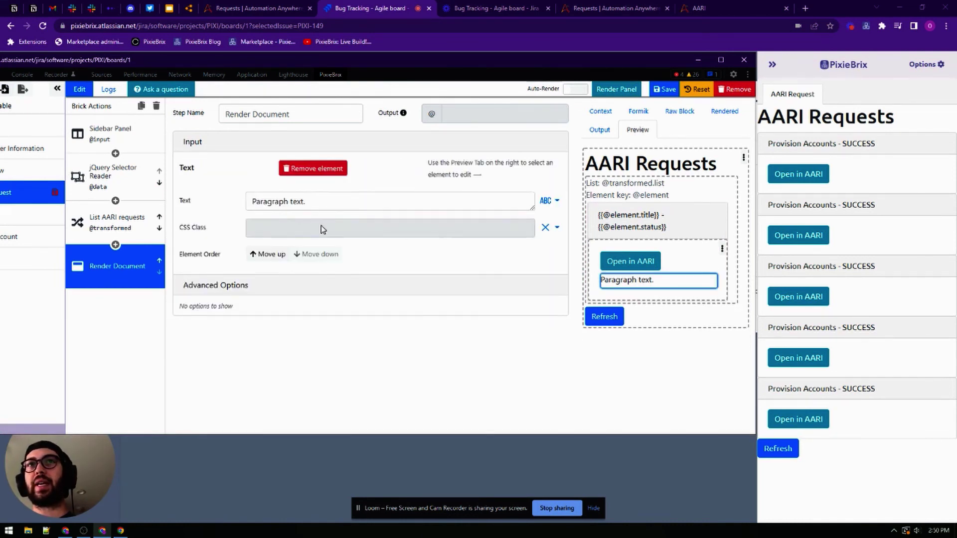
click(269, 255)
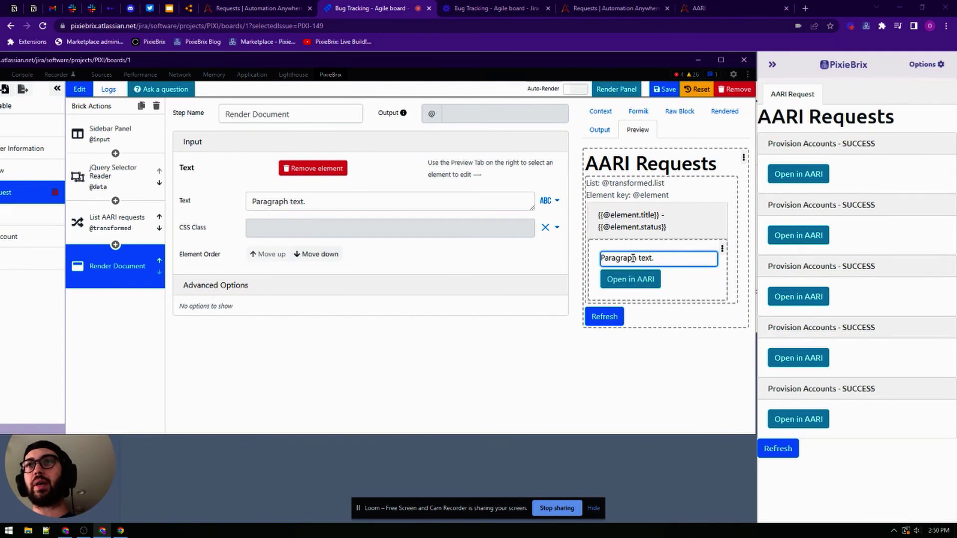
click(316, 200)
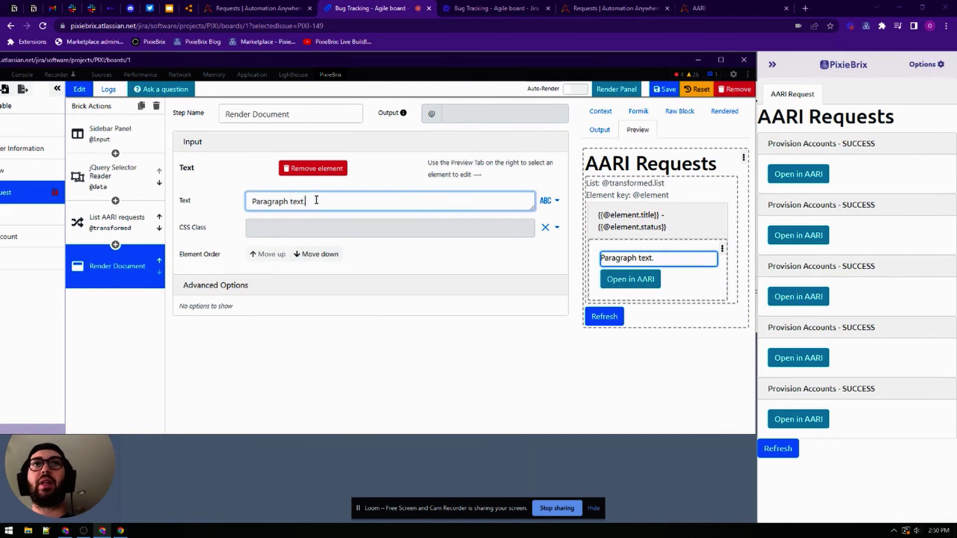
key(ctrl+a)
text({{@element.)
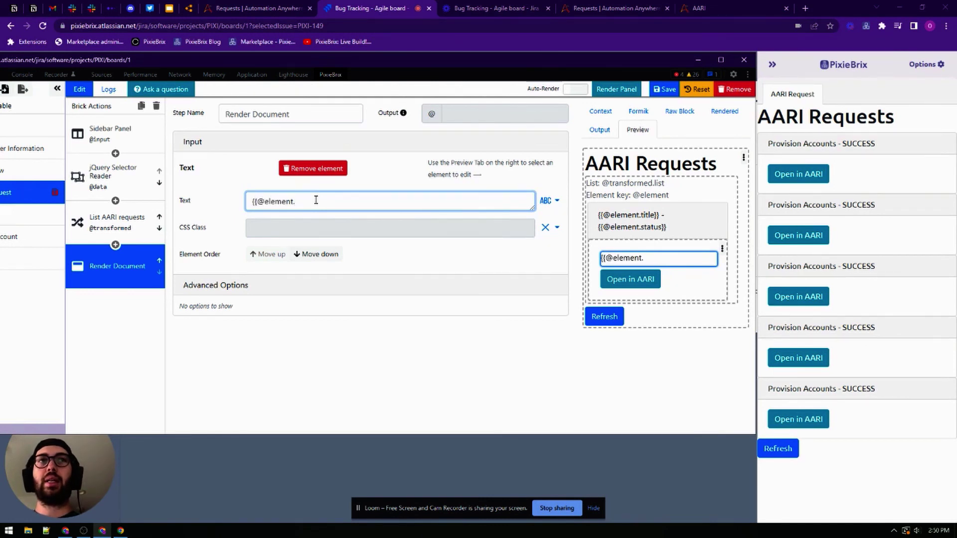
Render the panel and copy the createdOn property path from the first list item in the List AARI requests output.
click(117, 219)
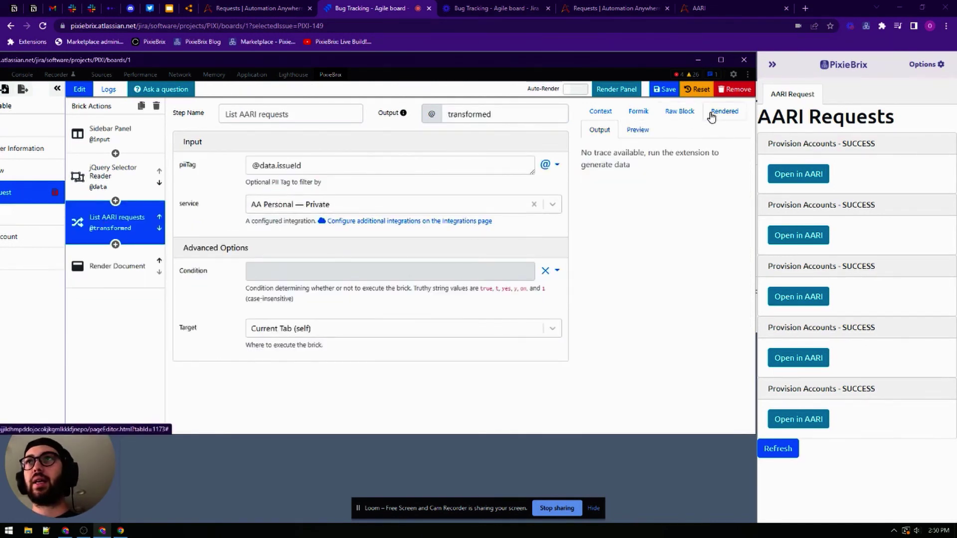
click(612, 89)
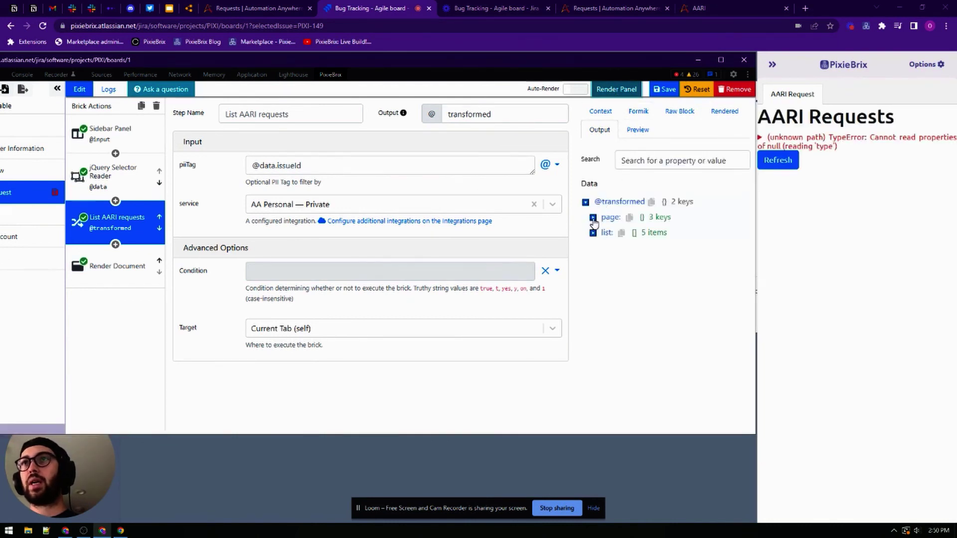
click(593, 217)
click(593, 218)
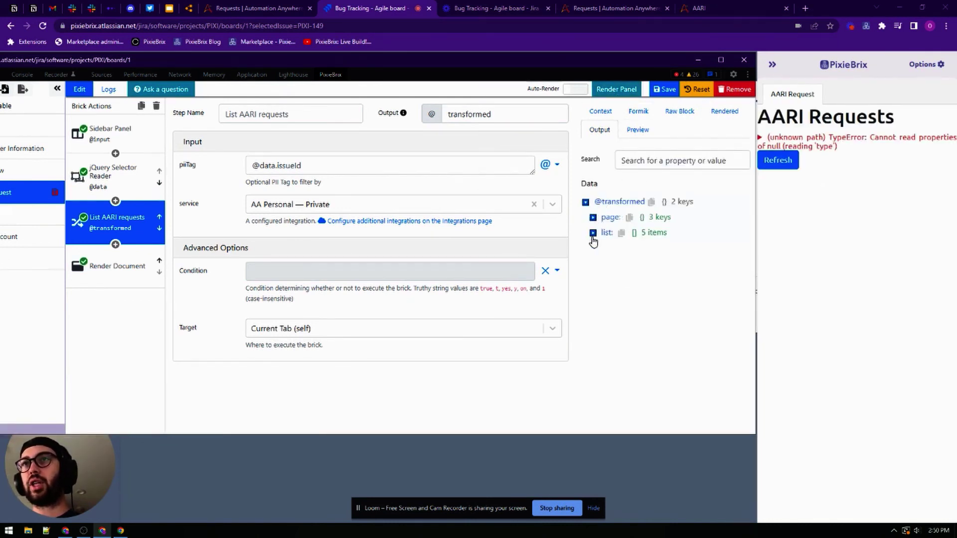
click(593, 233)
click(599, 248)
scroll(678, 296, down, 1)
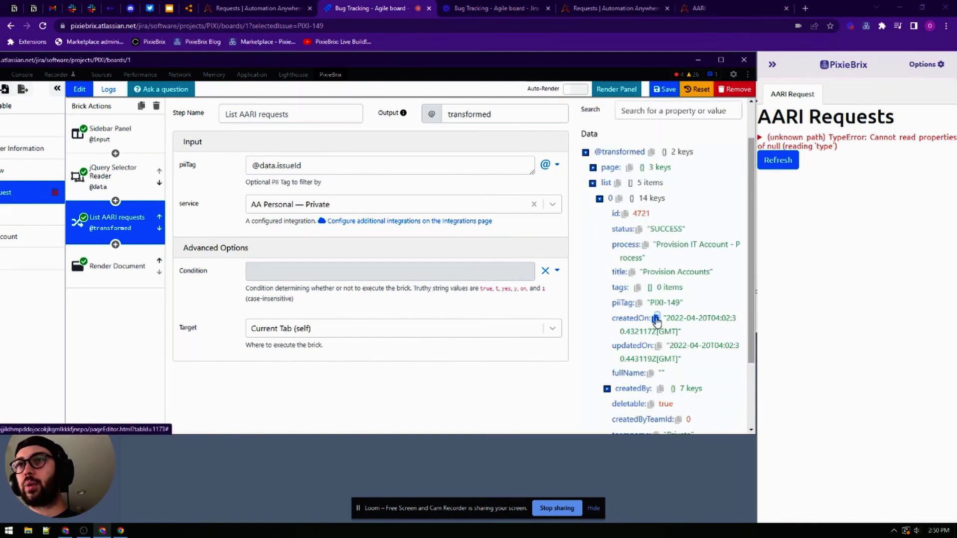
click(656, 319)
click(100, 267)
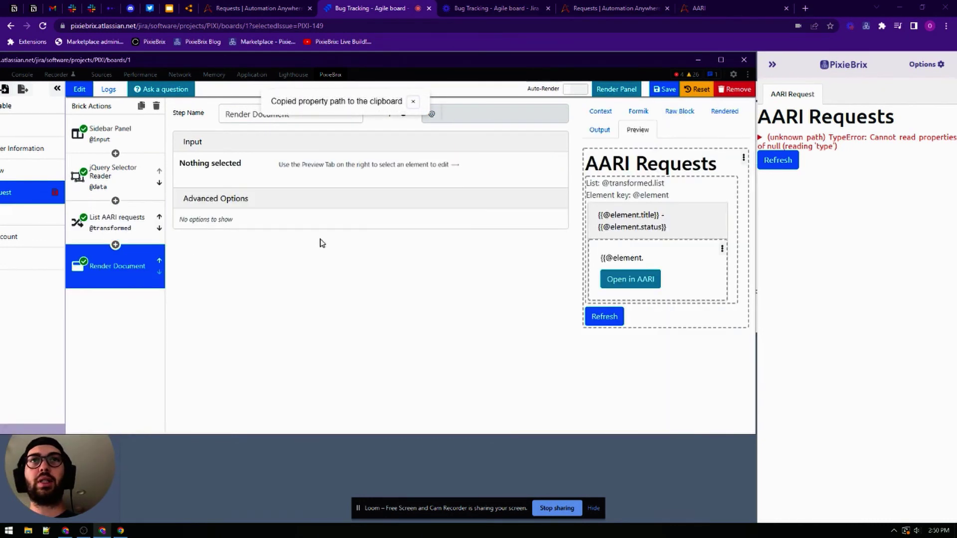
click(635, 259)
click(325, 201)
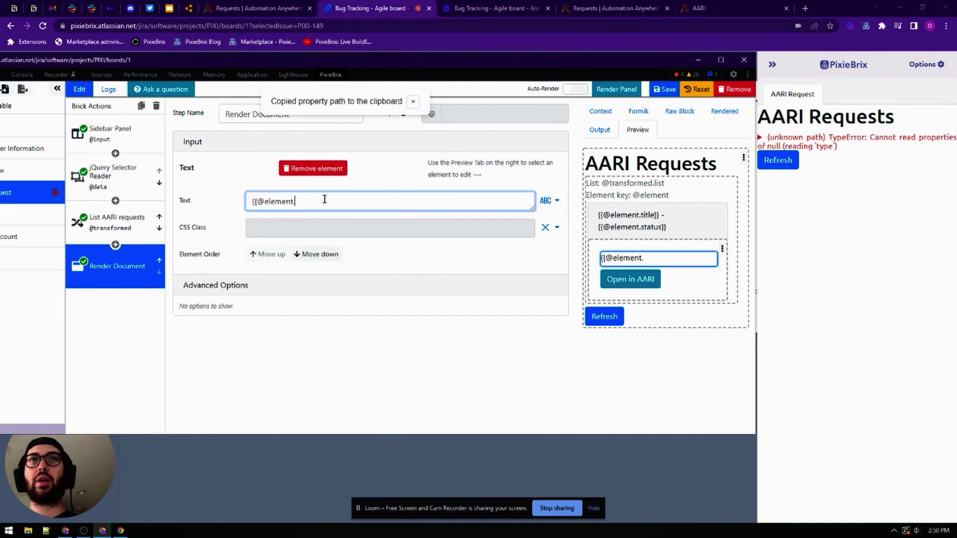
key(ctrl+v)
drag(297, 205, 365, 202)
key(BackSpace)
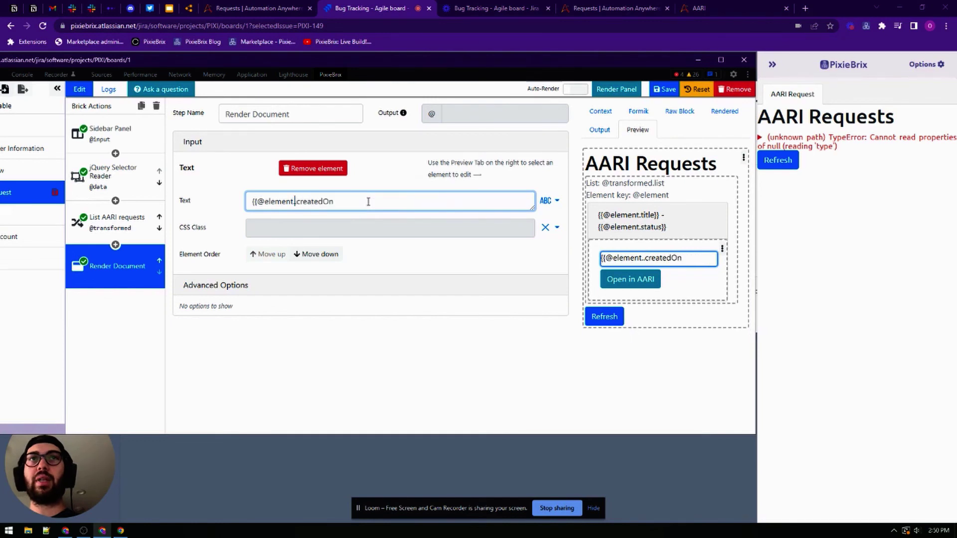
key(BackSpace)
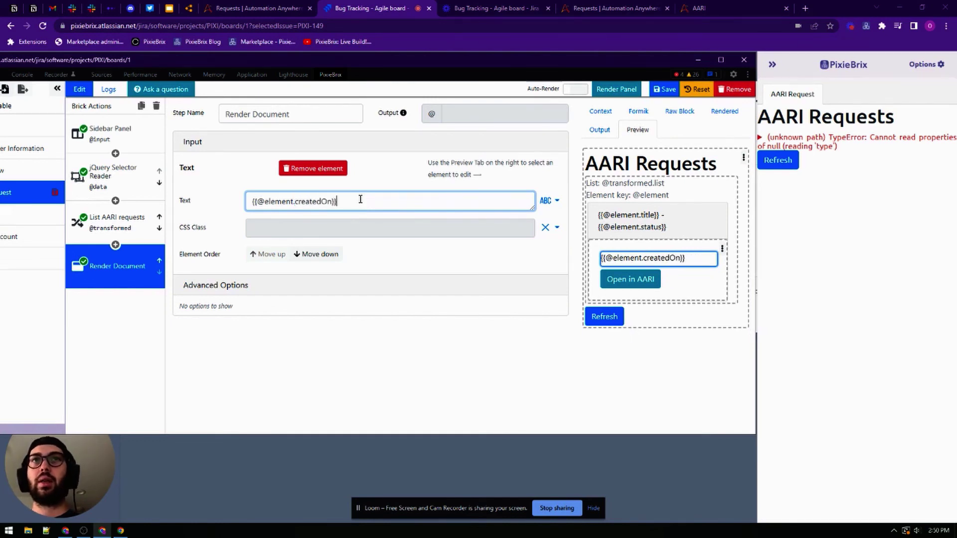
Save the extension, render the panel again, and check the creation date on the first request card.
click(658, 90)
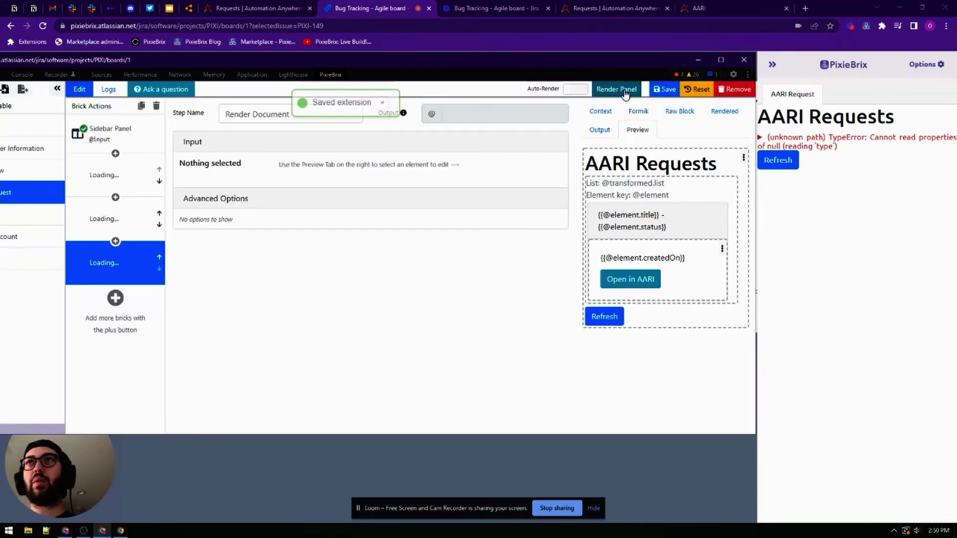
click(627, 91)
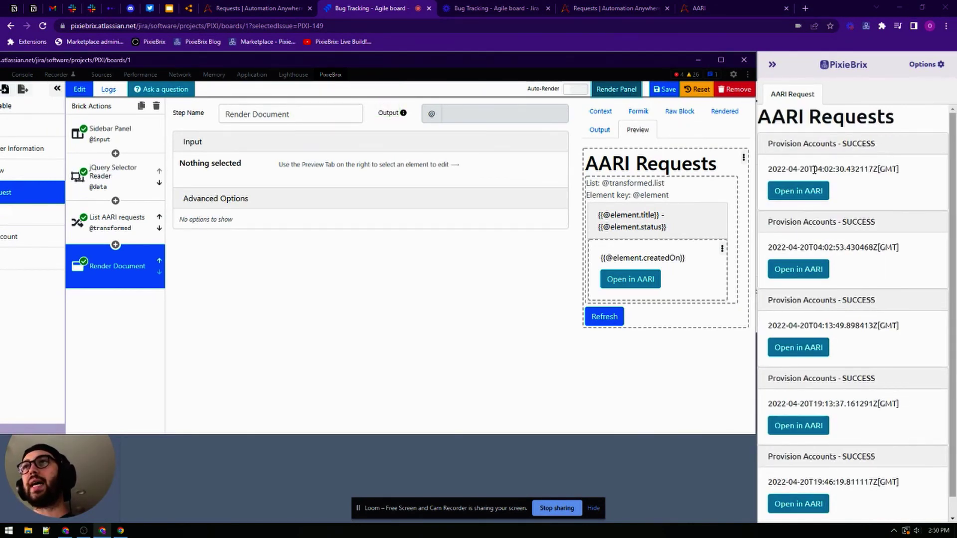
drag(782, 169, 887, 165)
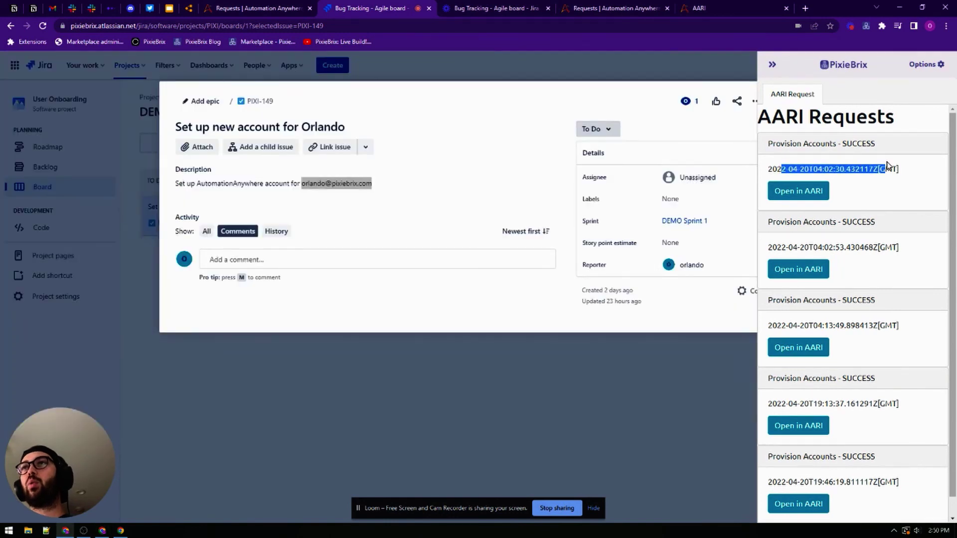
Open the first request card in AARI, logging in and reopening it from Jira, and view its Request created details.
click(815, 197)
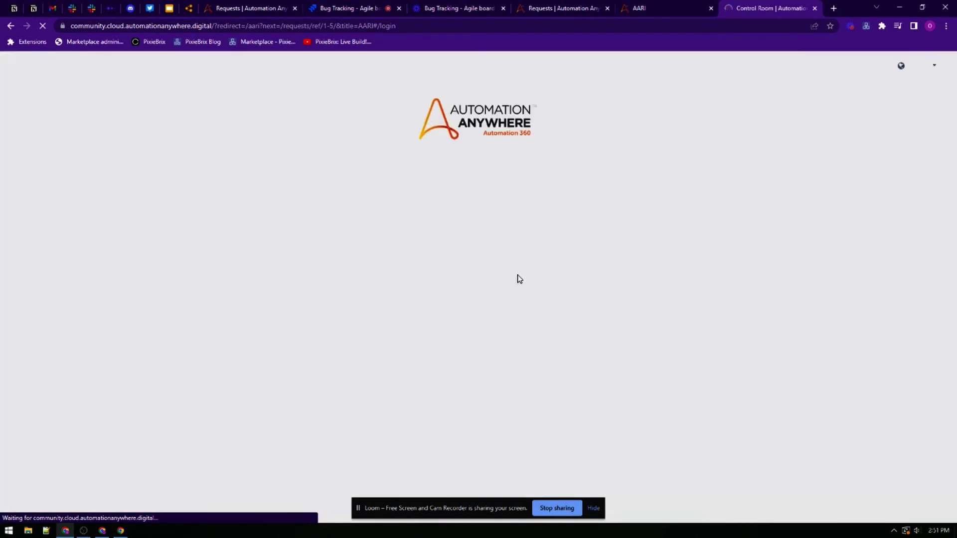
click(494, 273)
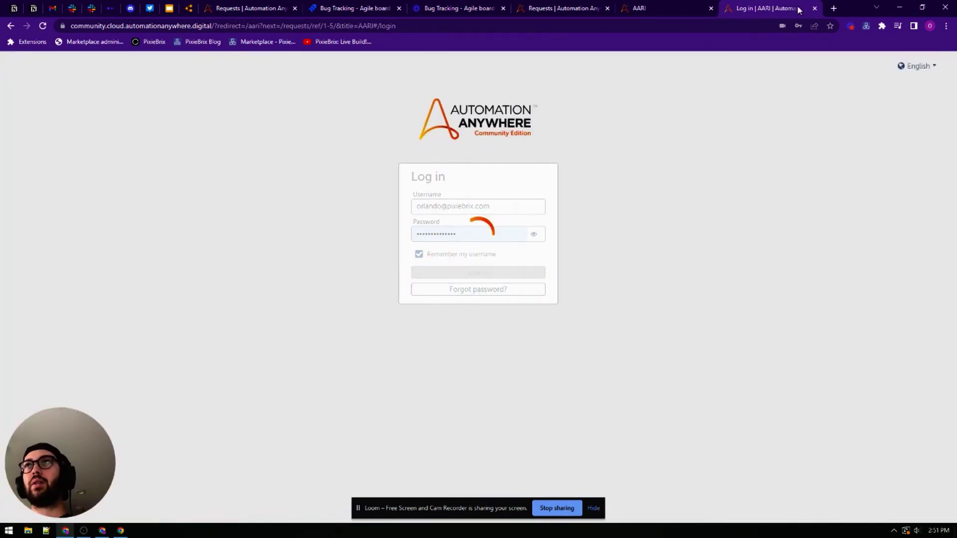
click(465, 7)
click(359, 7)
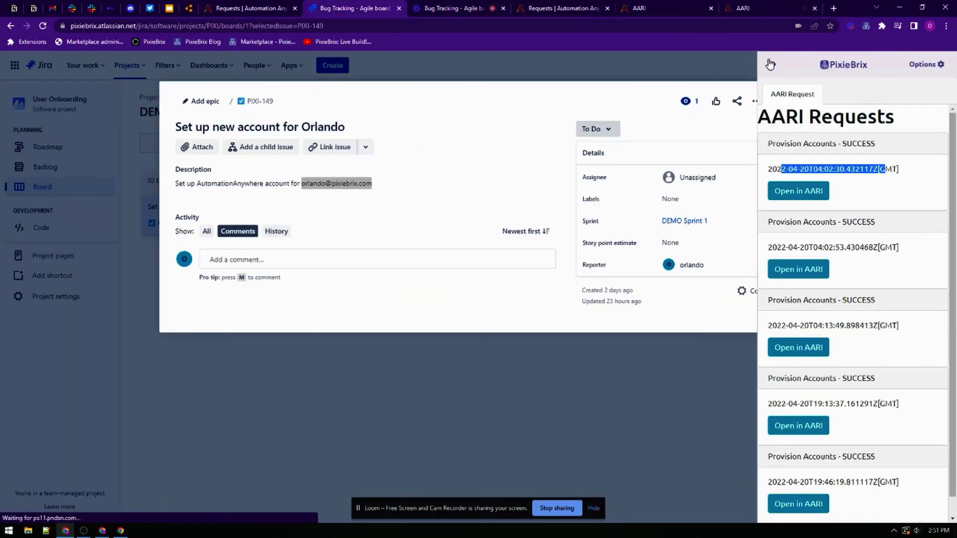
click(821, 194)
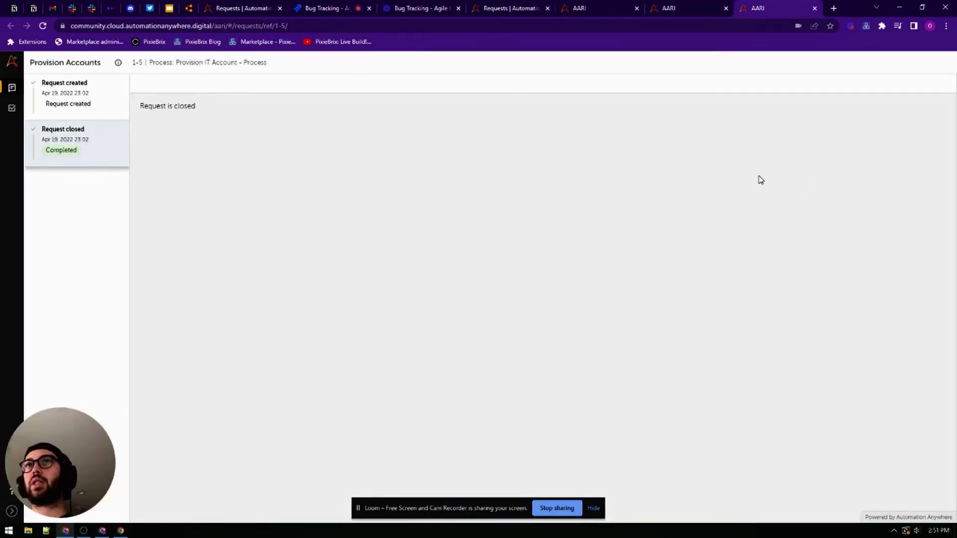
click(70, 104)
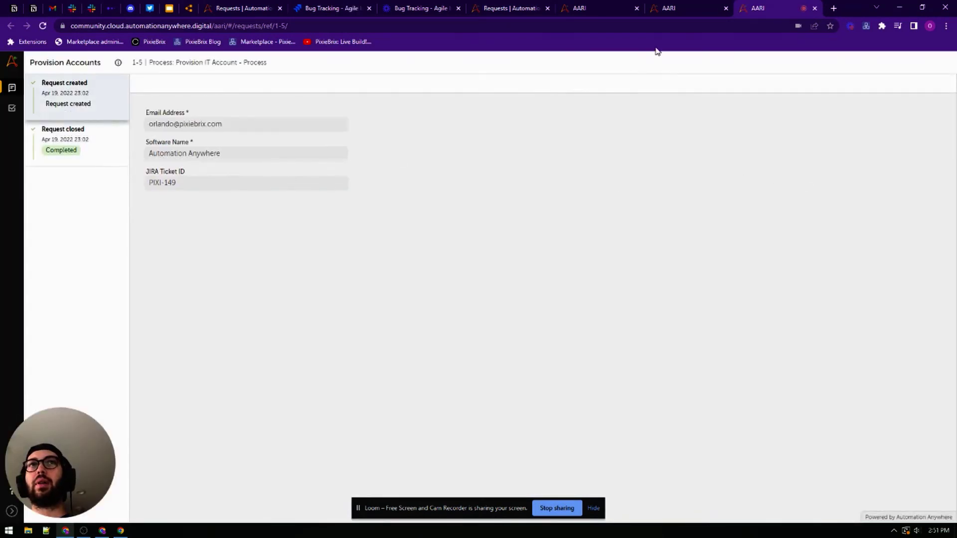